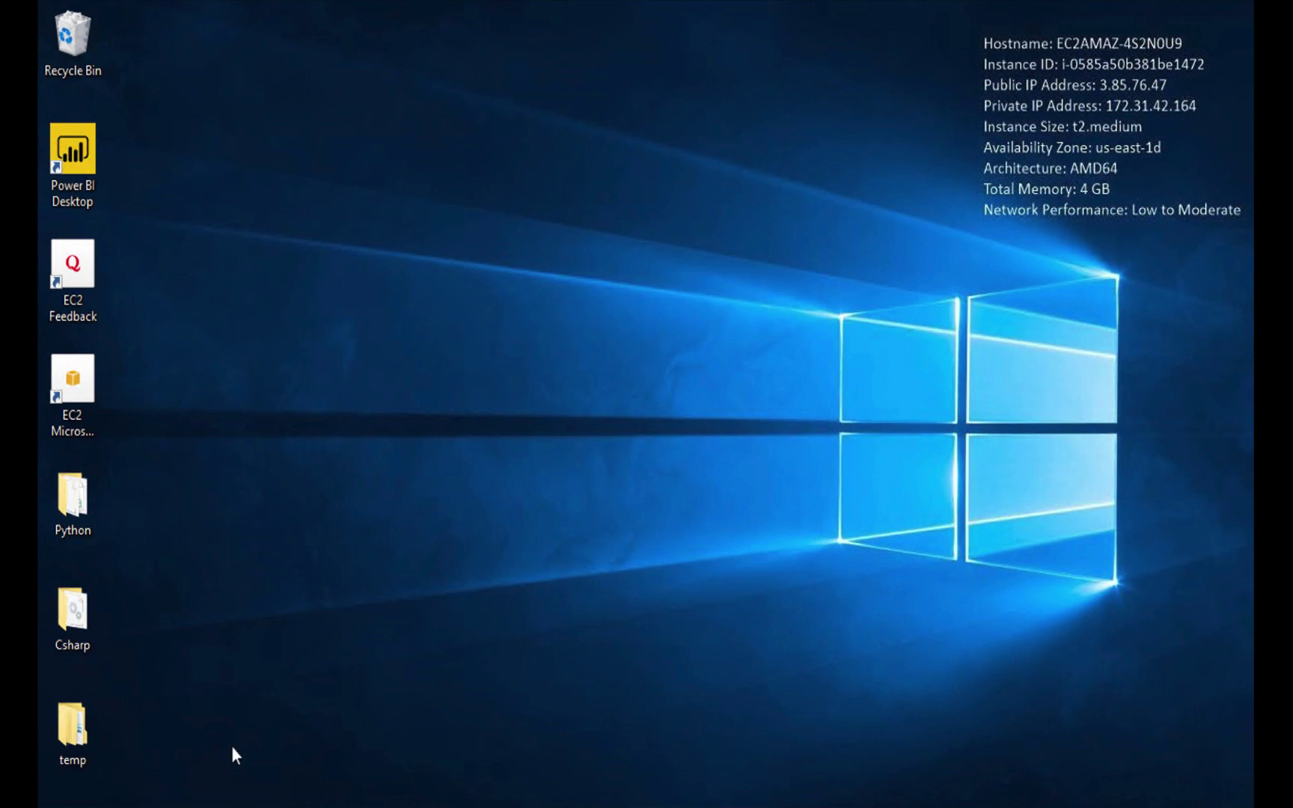
# Log in to the JIRA dashboard with the admin account credentials.
pyautogui.click(178, 735)
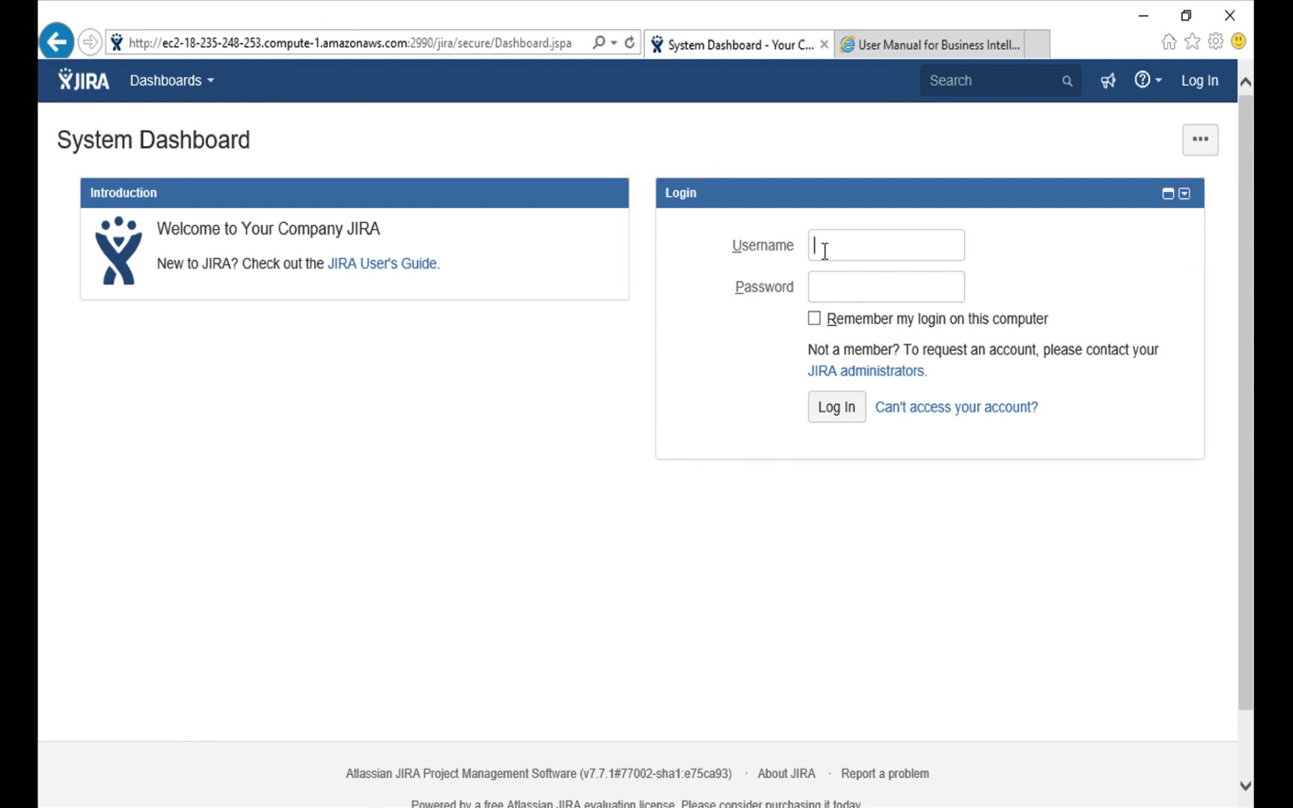
pyautogui.write('admin')
pyautogui.press('Tab')
pyautogui.write('admin')
pyautogui.press('Tab')
pyautogui.press('Return')
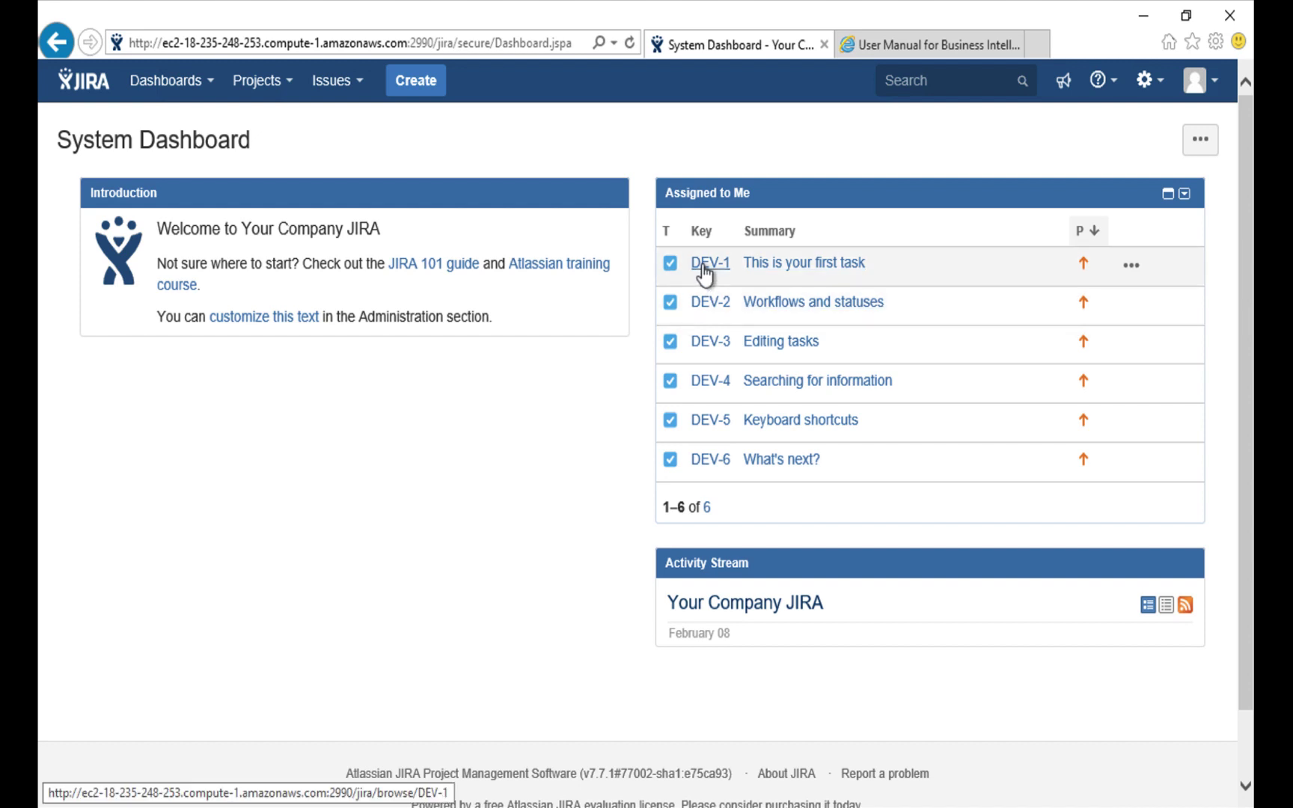
# Open the Business Intelligence Export Report from the DEV-1 project's reports.
pyautogui.click(704, 269)
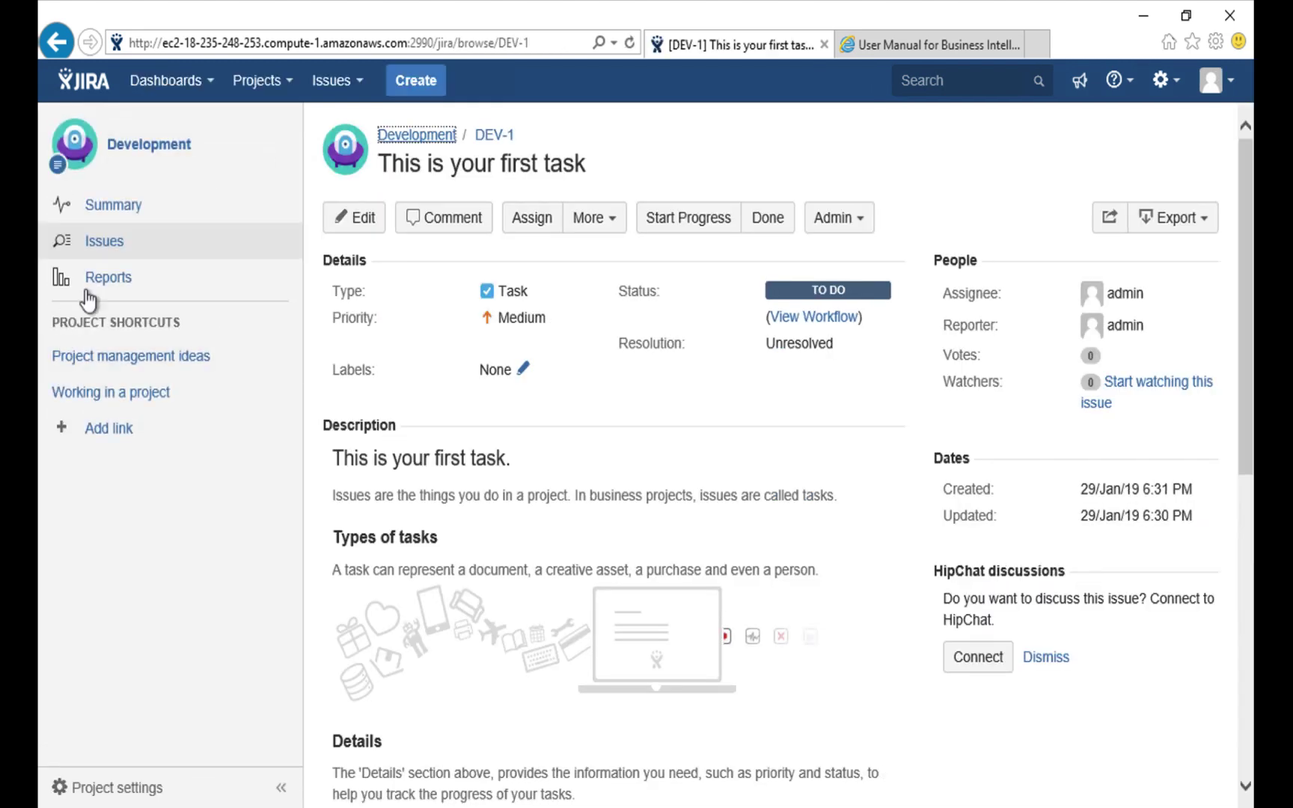
pyautogui.click(105, 284)
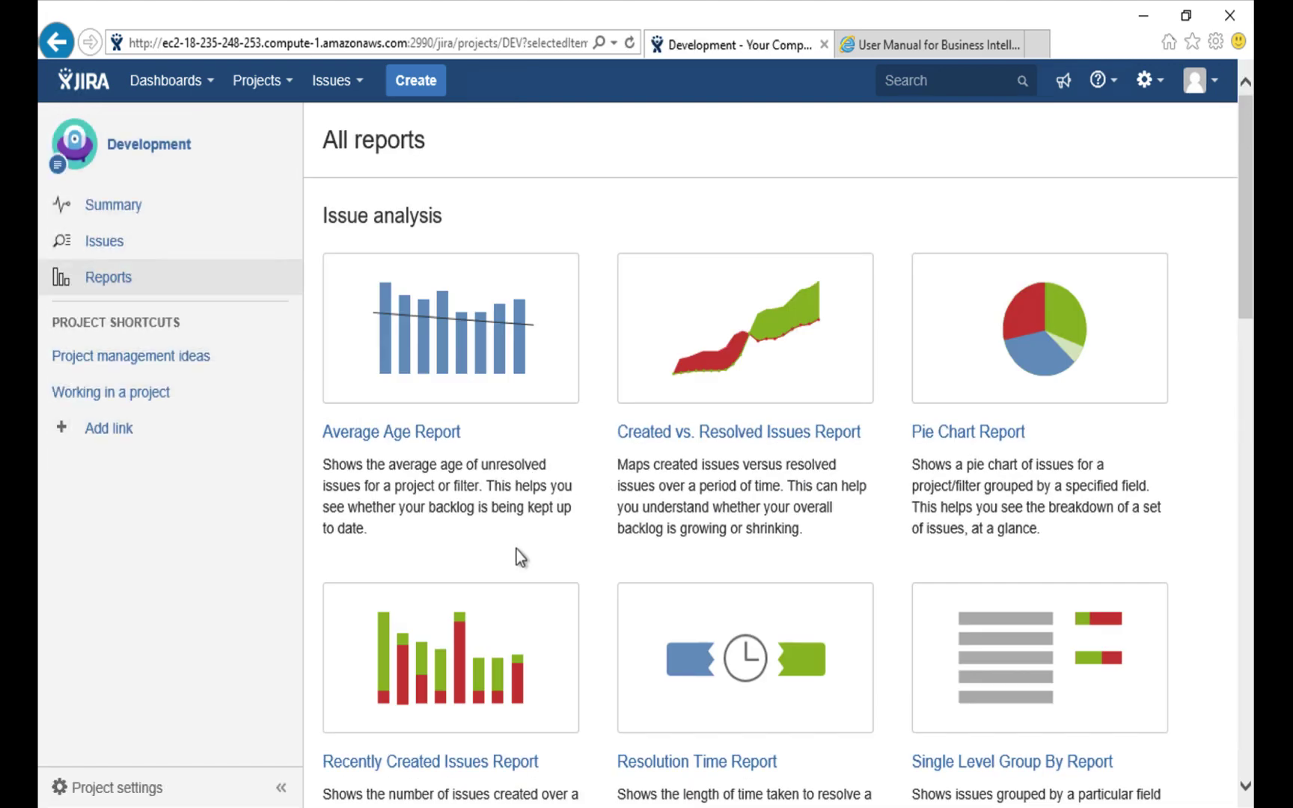
pyautogui.scroll(-2, 516, 552)
pyautogui.scroll(-10, 518, 557)
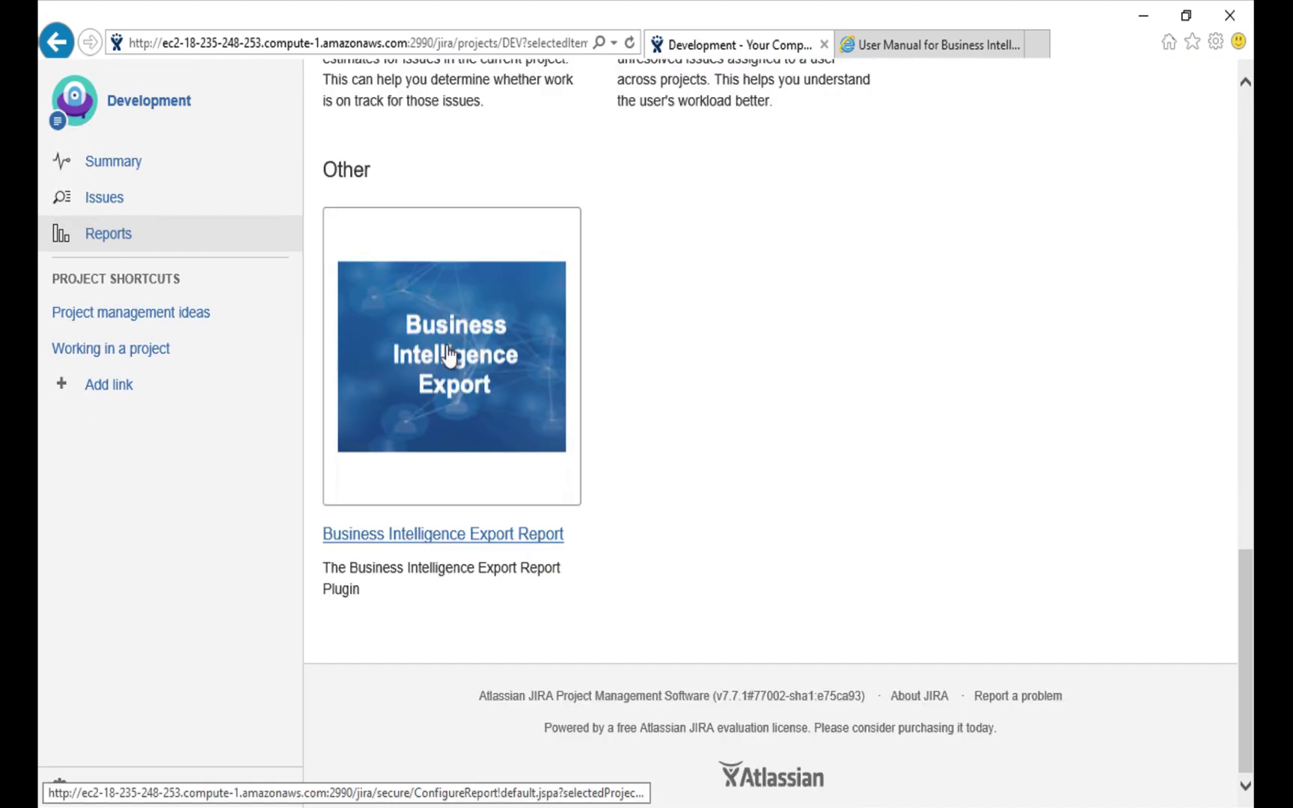
pyautogui.click(449, 327)
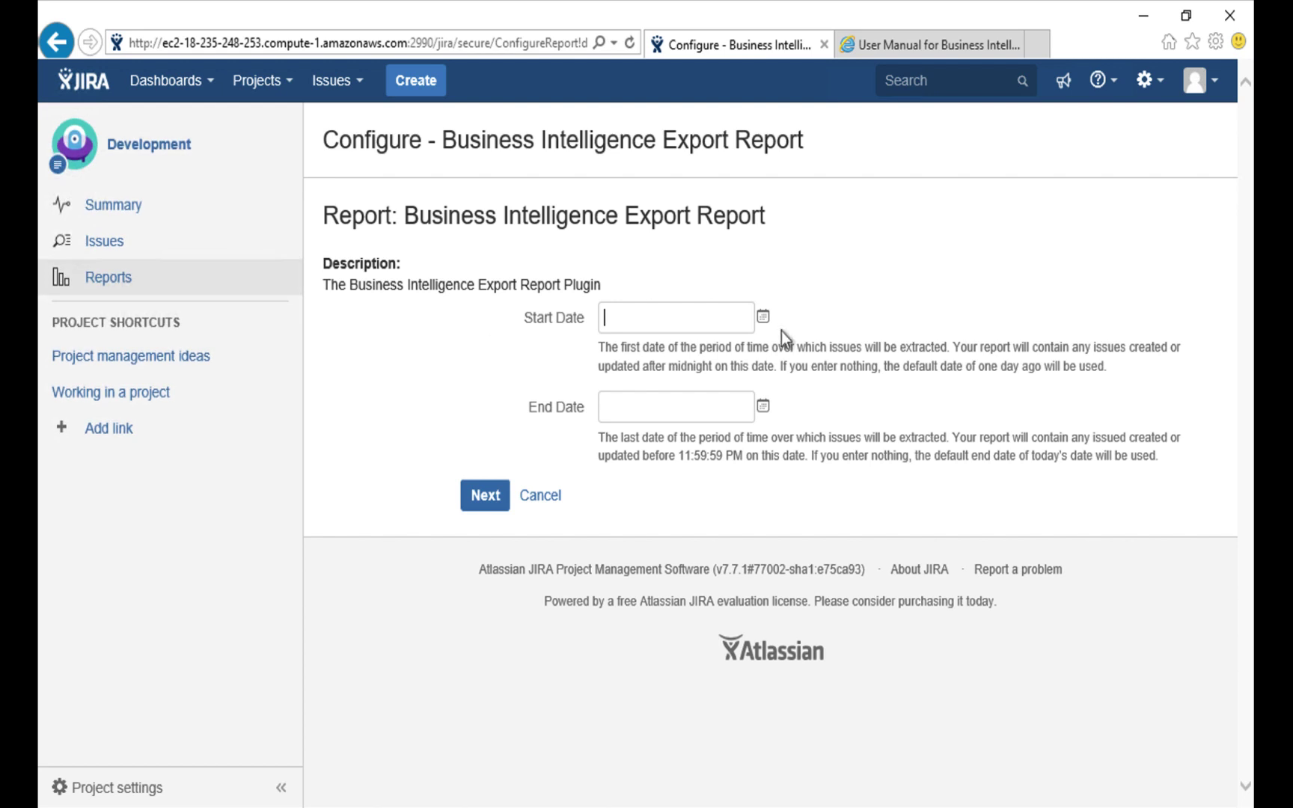
# Set the report date range to 1/Jan/19 through 31/Jan/19.
pyautogui.click(764, 317)
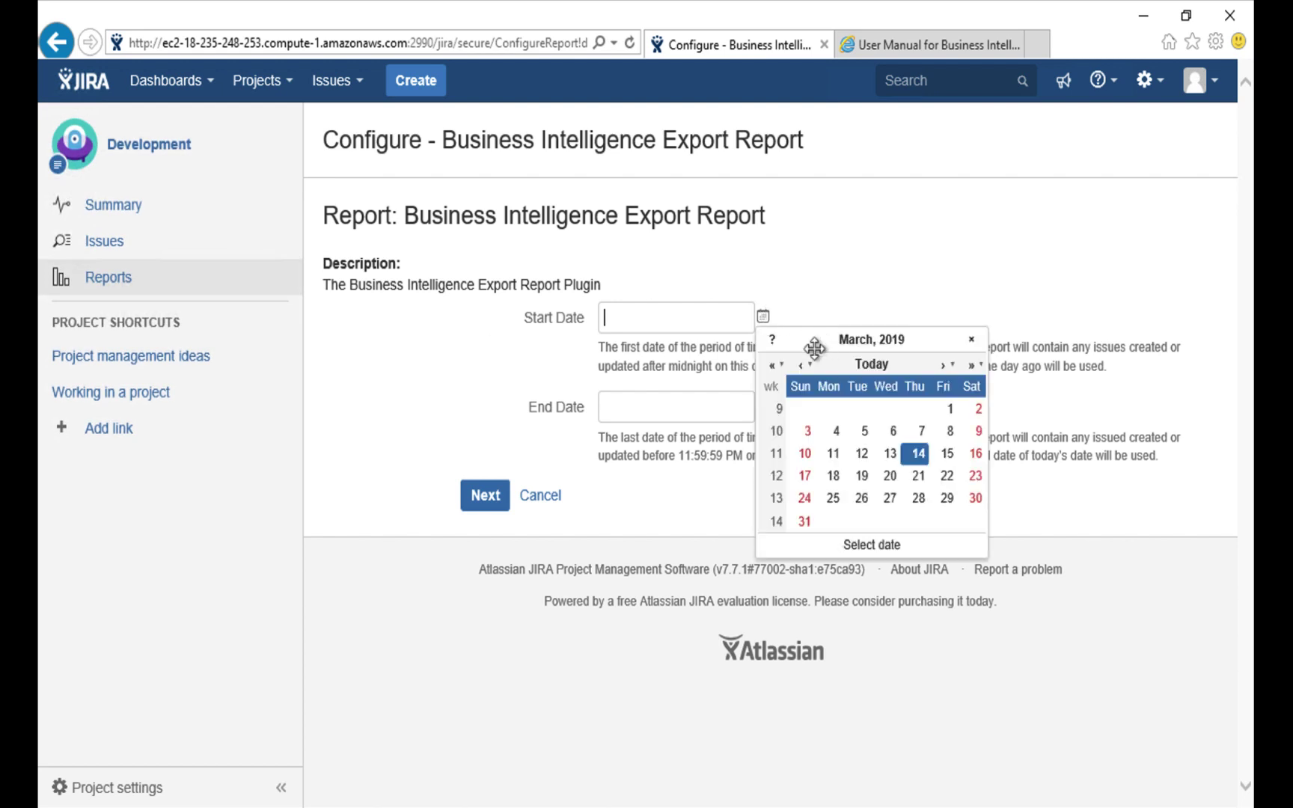
pyautogui.click(803, 366)
pyautogui.click(803, 366)
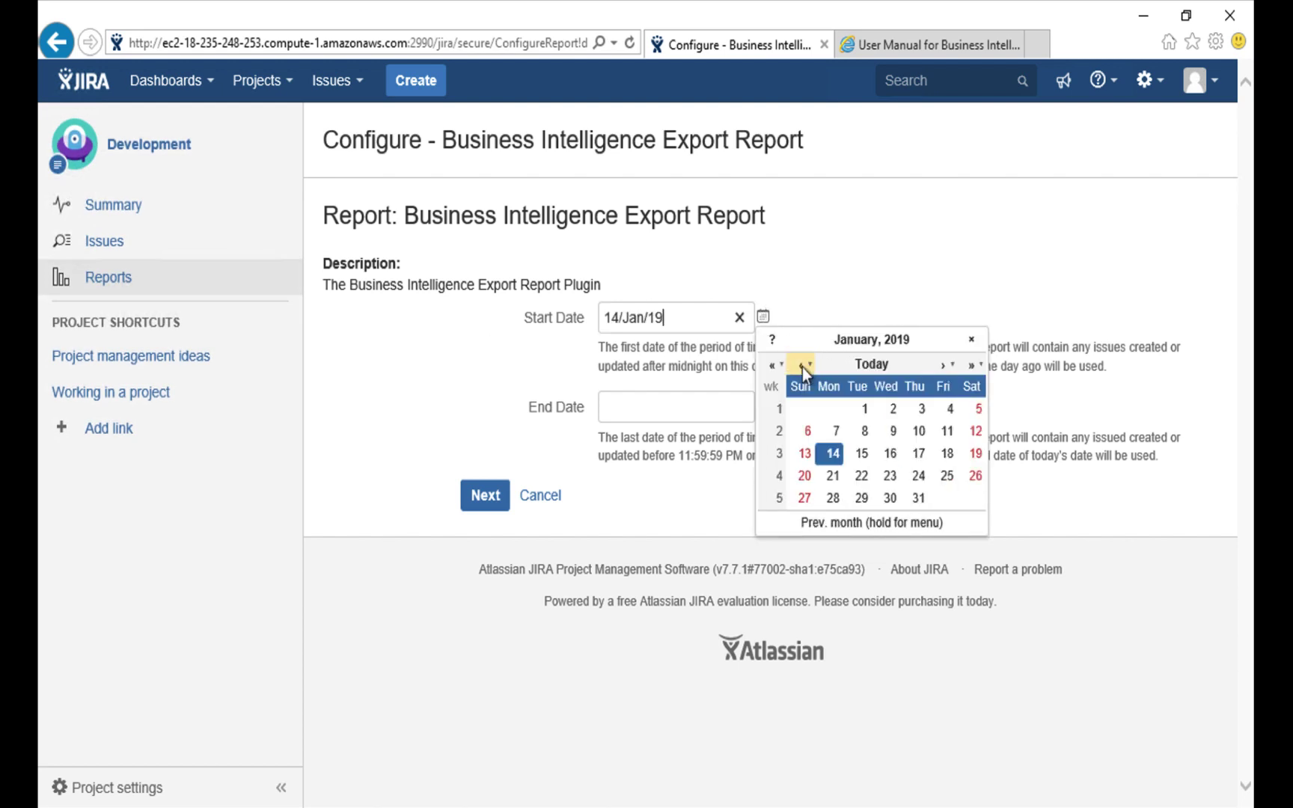
pyautogui.click(860, 408)
pyautogui.click(764, 405)
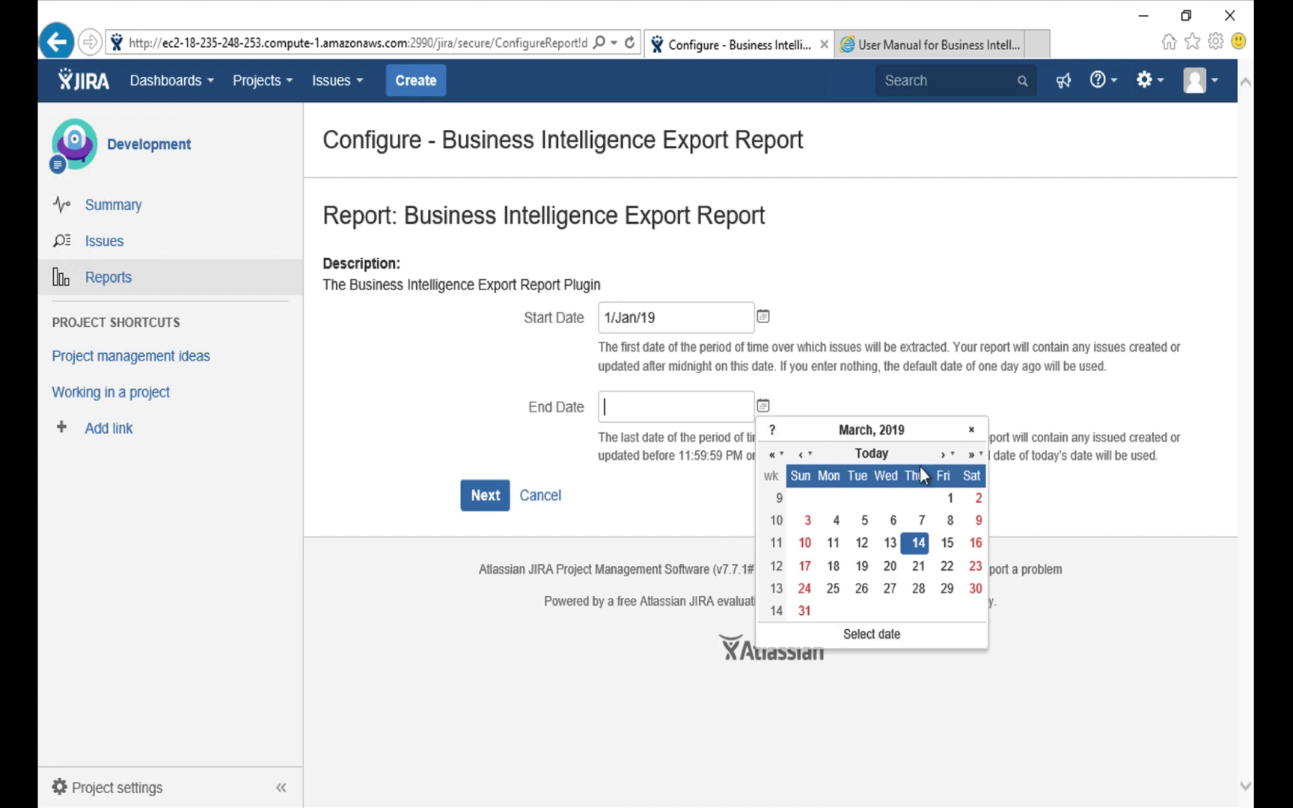
pyautogui.click(803, 455)
pyautogui.click(803, 454)
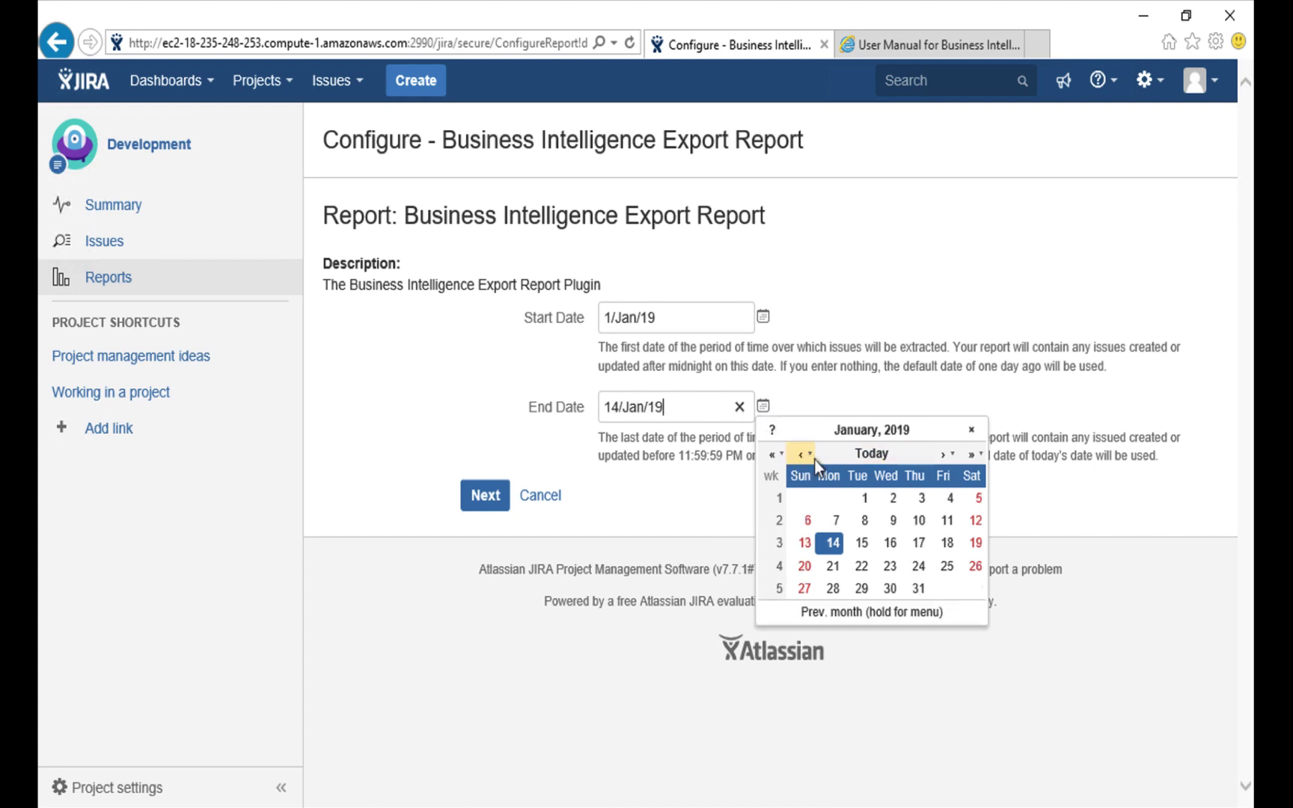
pyautogui.click(919, 590)
# Generate the export and save it as a spreadsheet CSV file.
pyautogui.click(488, 502)
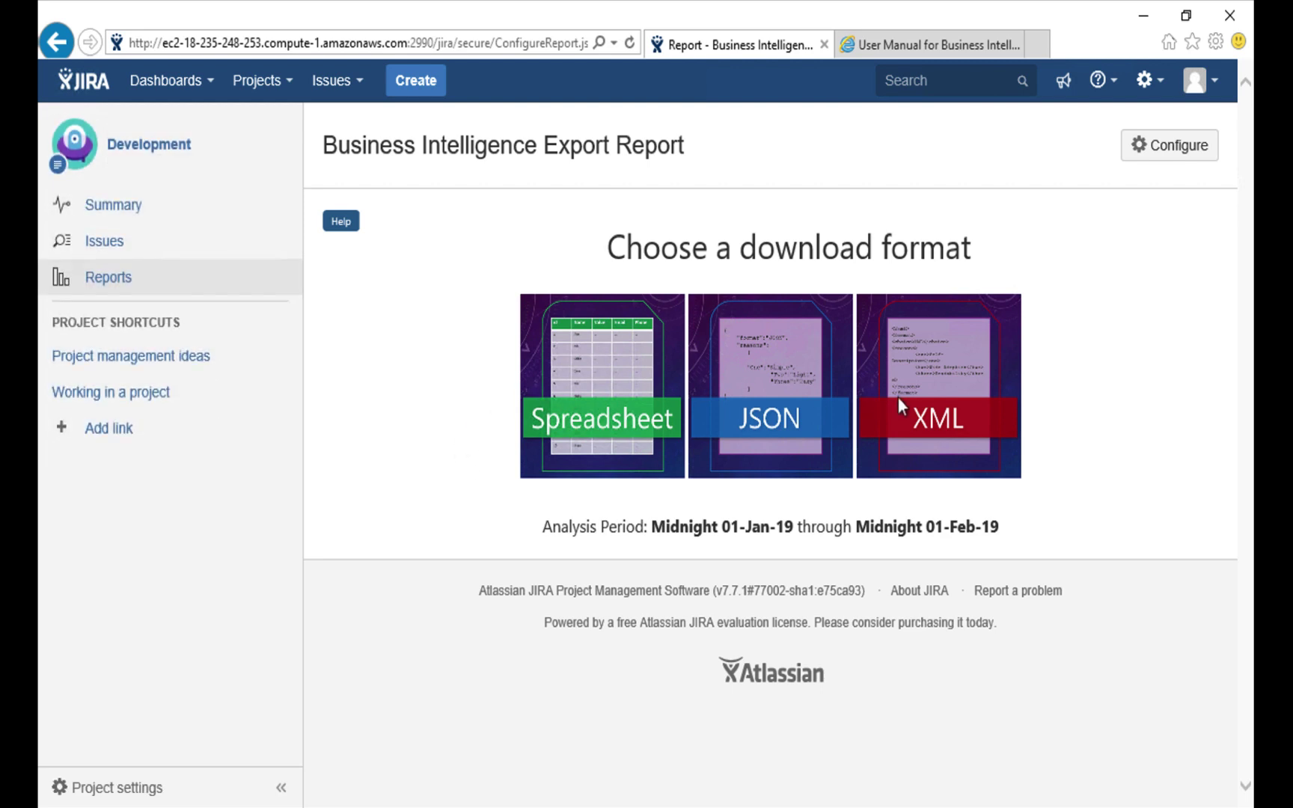
pyautogui.click(565, 410)
pyautogui.click(952, 783)
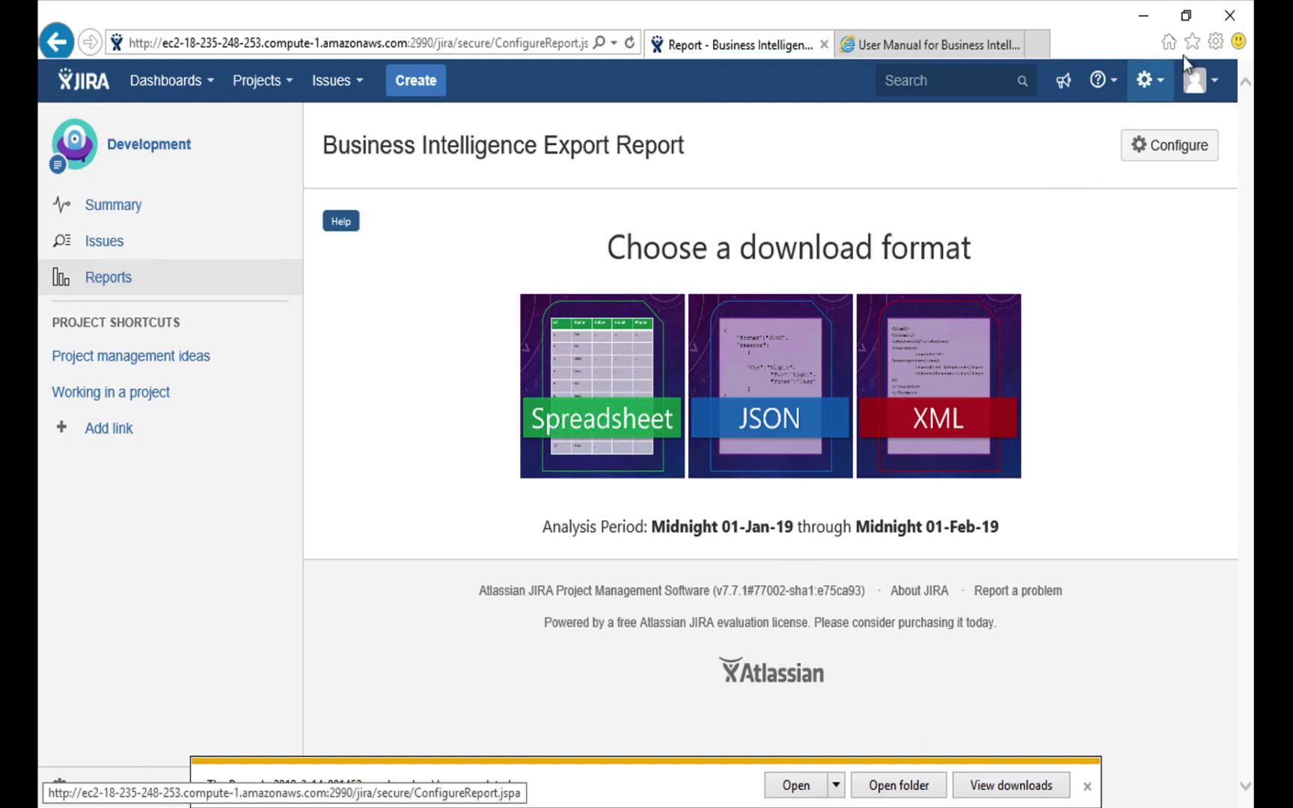
# Close the browser and start Power BI Desktop past its welcome screen.
pyautogui.click(1230, 18)
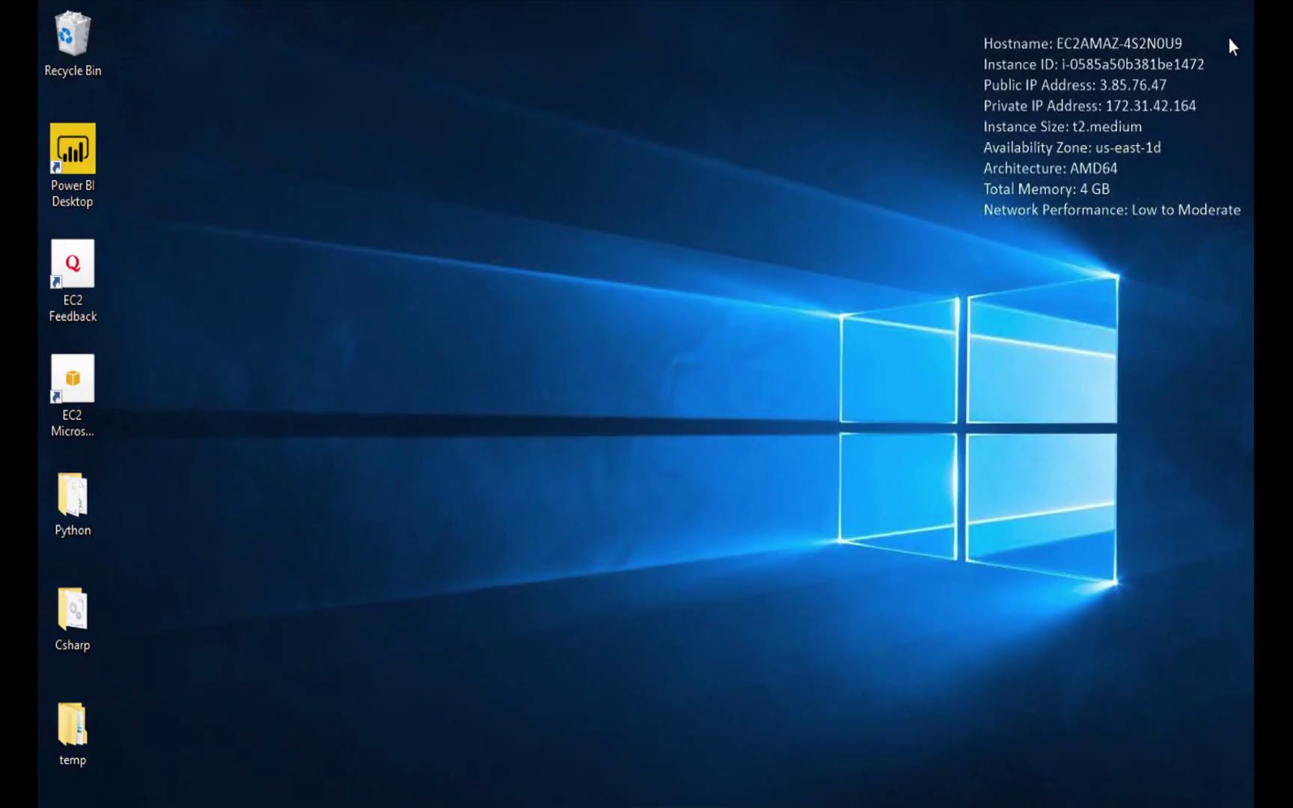
pyautogui.click(77, 152)
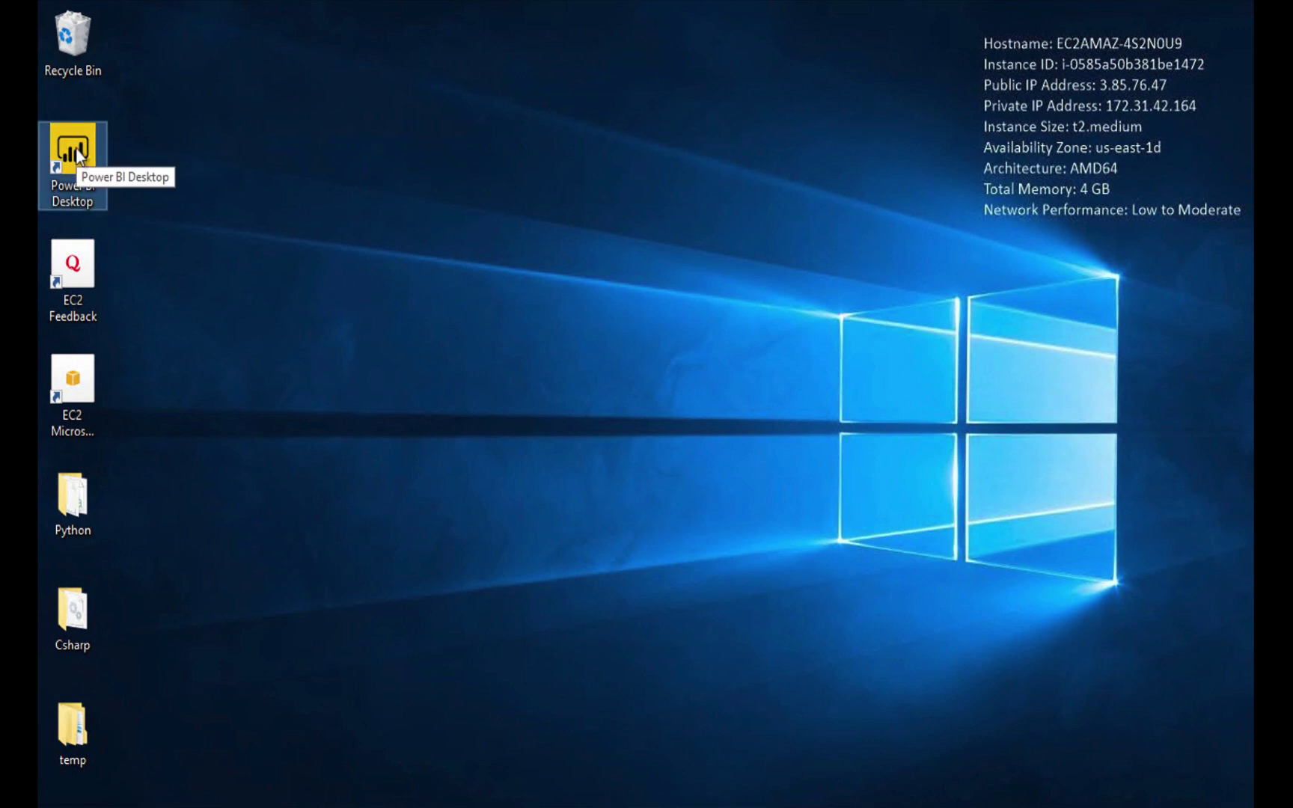
pyautogui.doubleClick(79, 154)
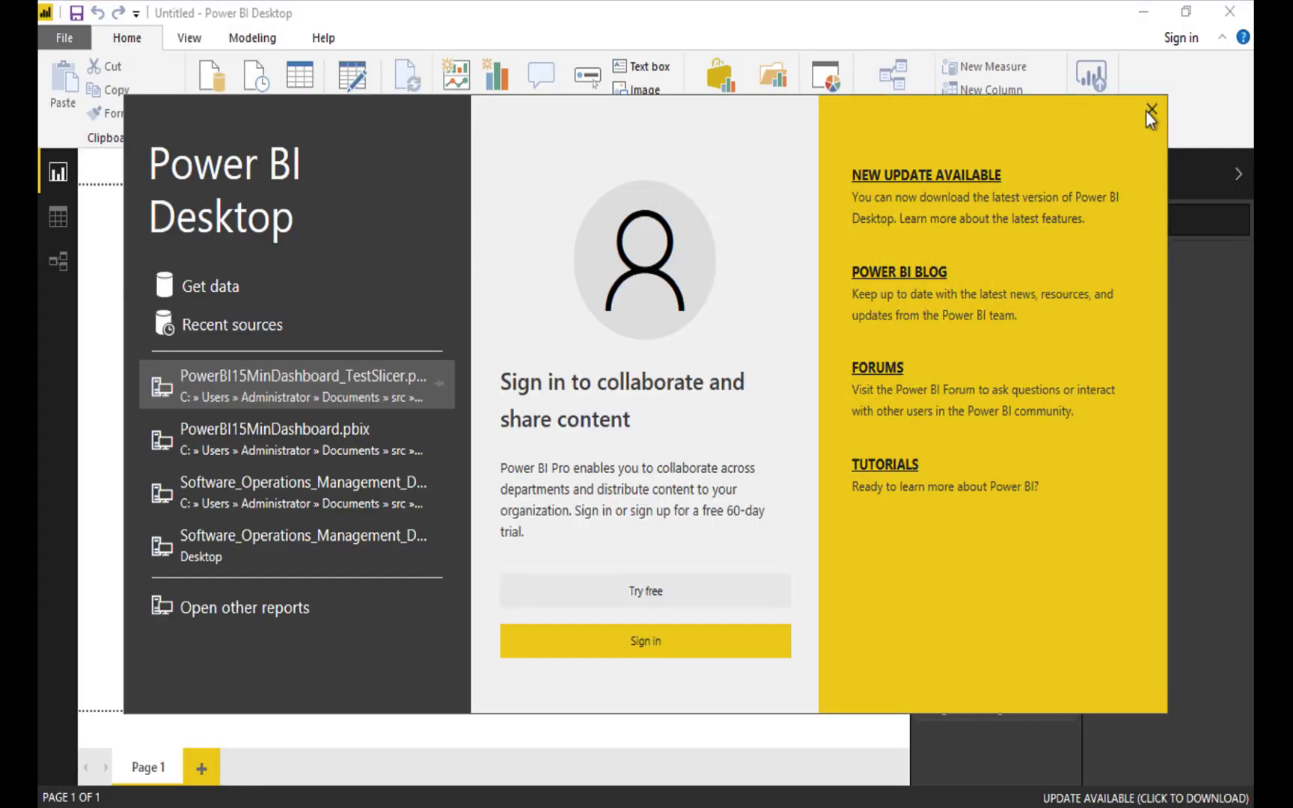
pyautogui.click(1148, 111)
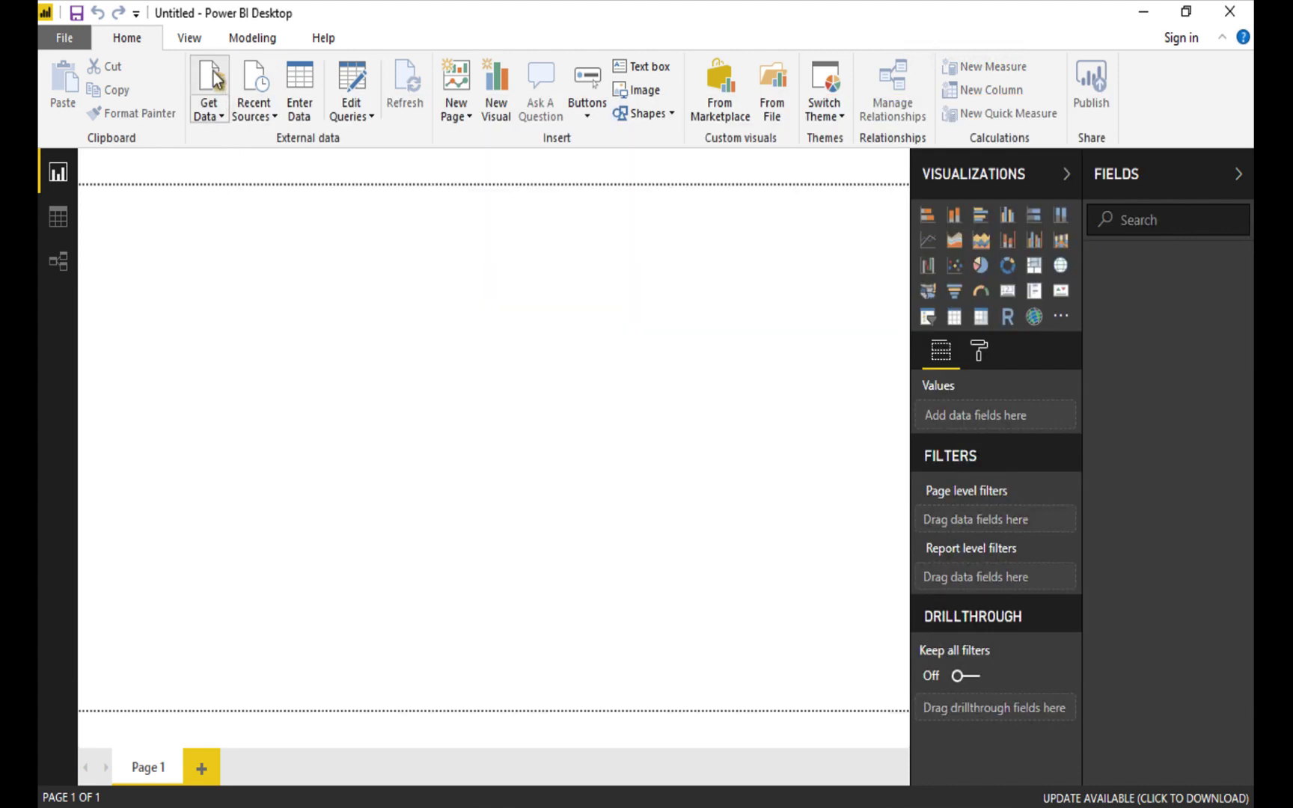
# Import Downloads\Records_2019-3-14_001452.csv as a Text/CSV data source.
pyautogui.click(216, 98)
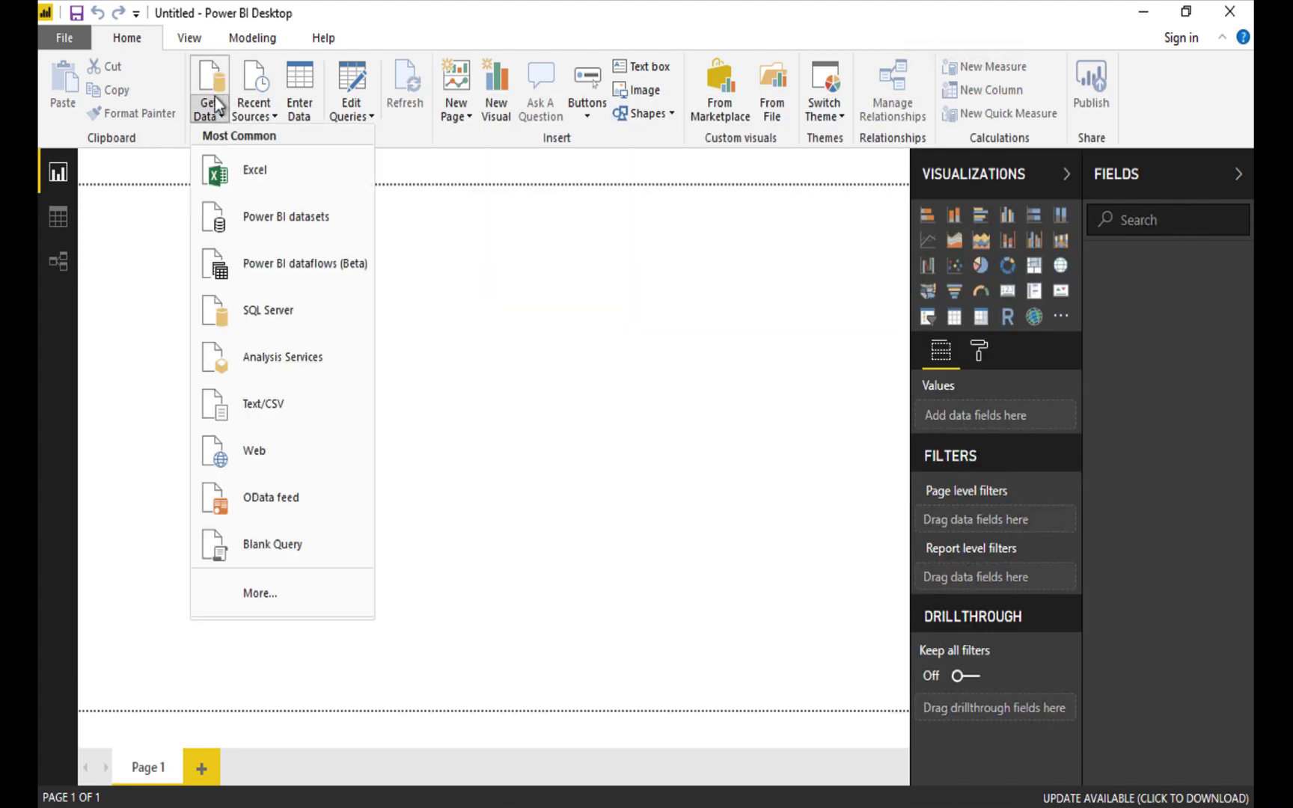
pyautogui.click(266, 410)
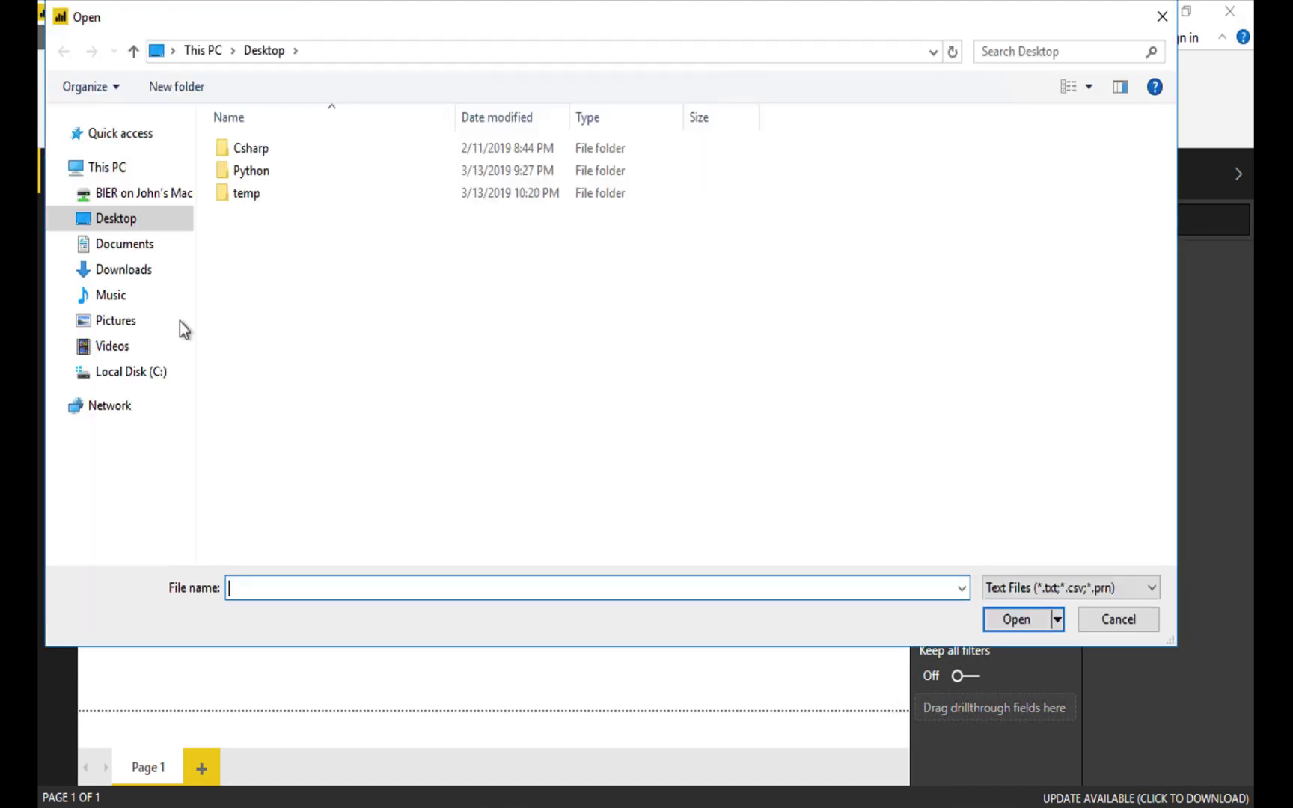
pyautogui.click(133, 271)
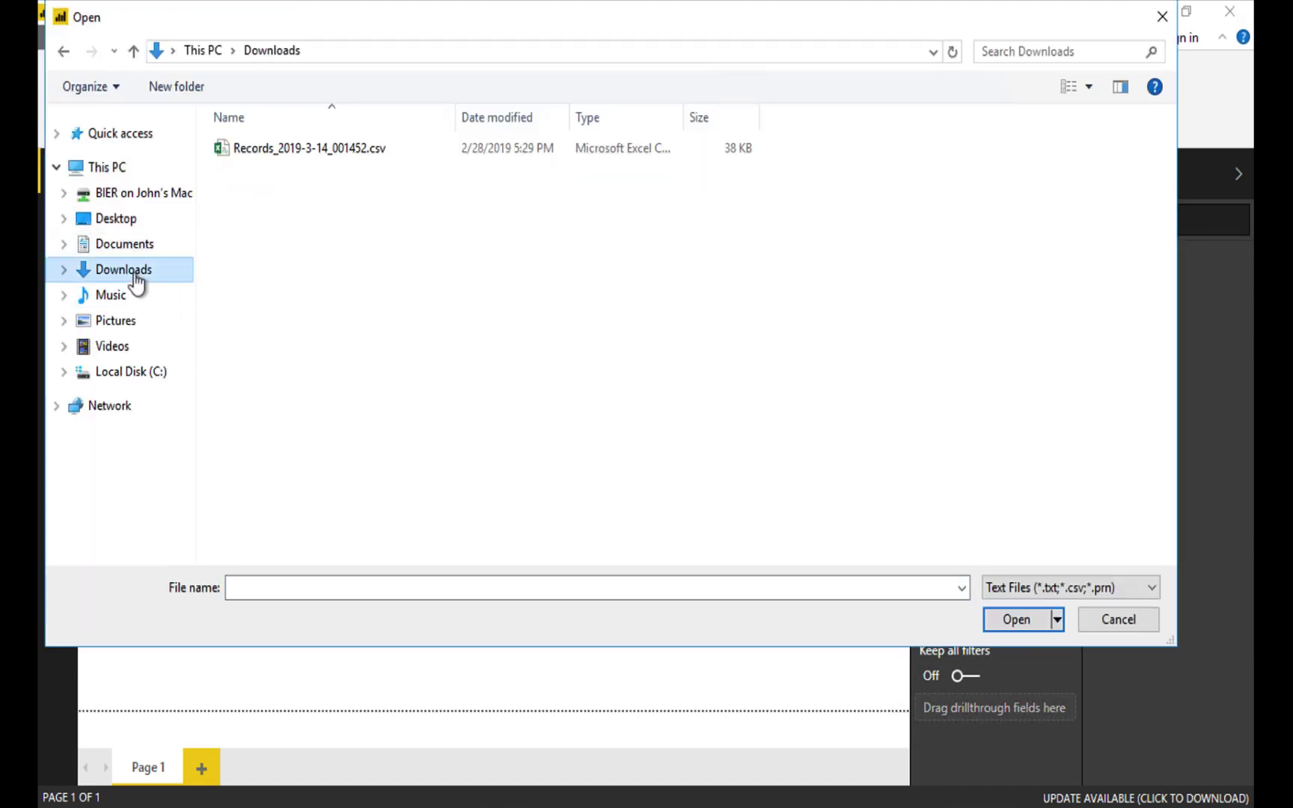
pyautogui.click(303, 148)
pyautogui.doubleClick(302, 147)
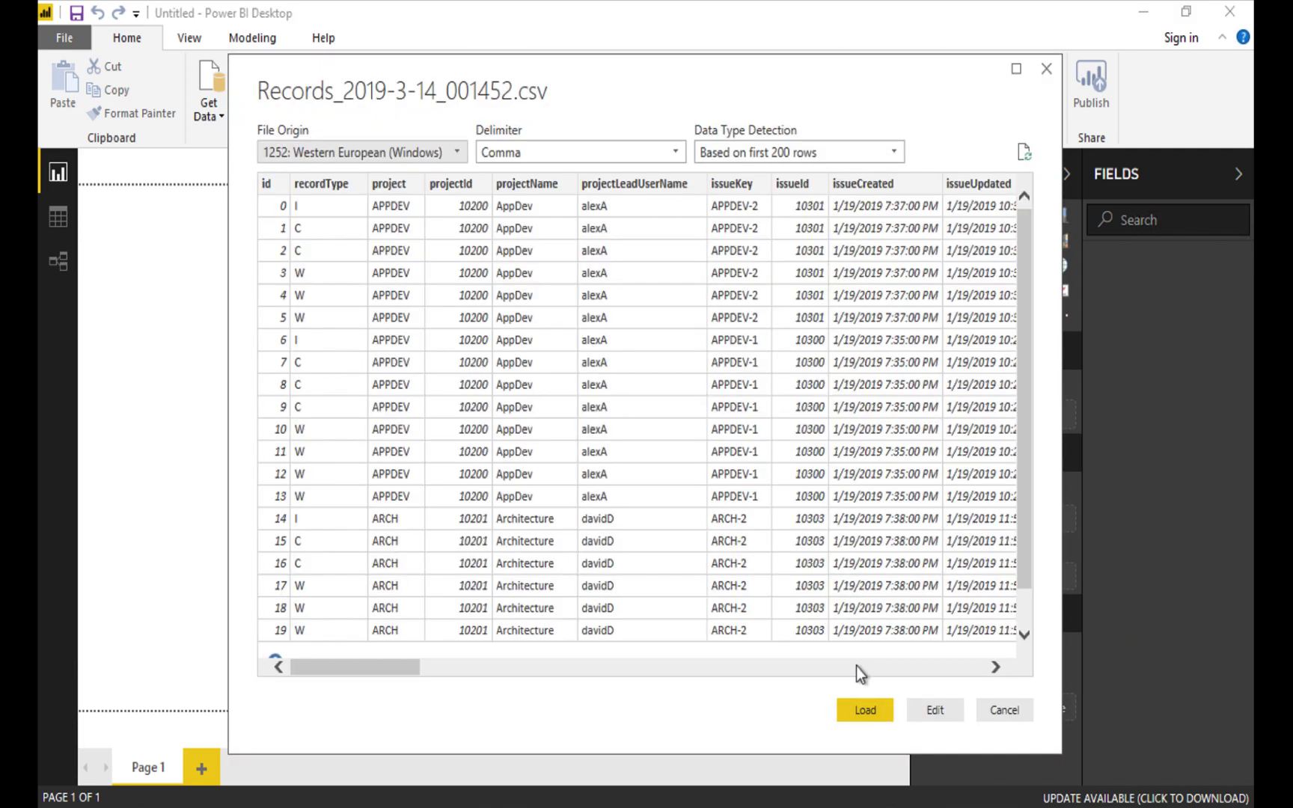
# Load the CSV data and rename its table in the Fields pane to 'records'.
pyautogui.click(868, 711)
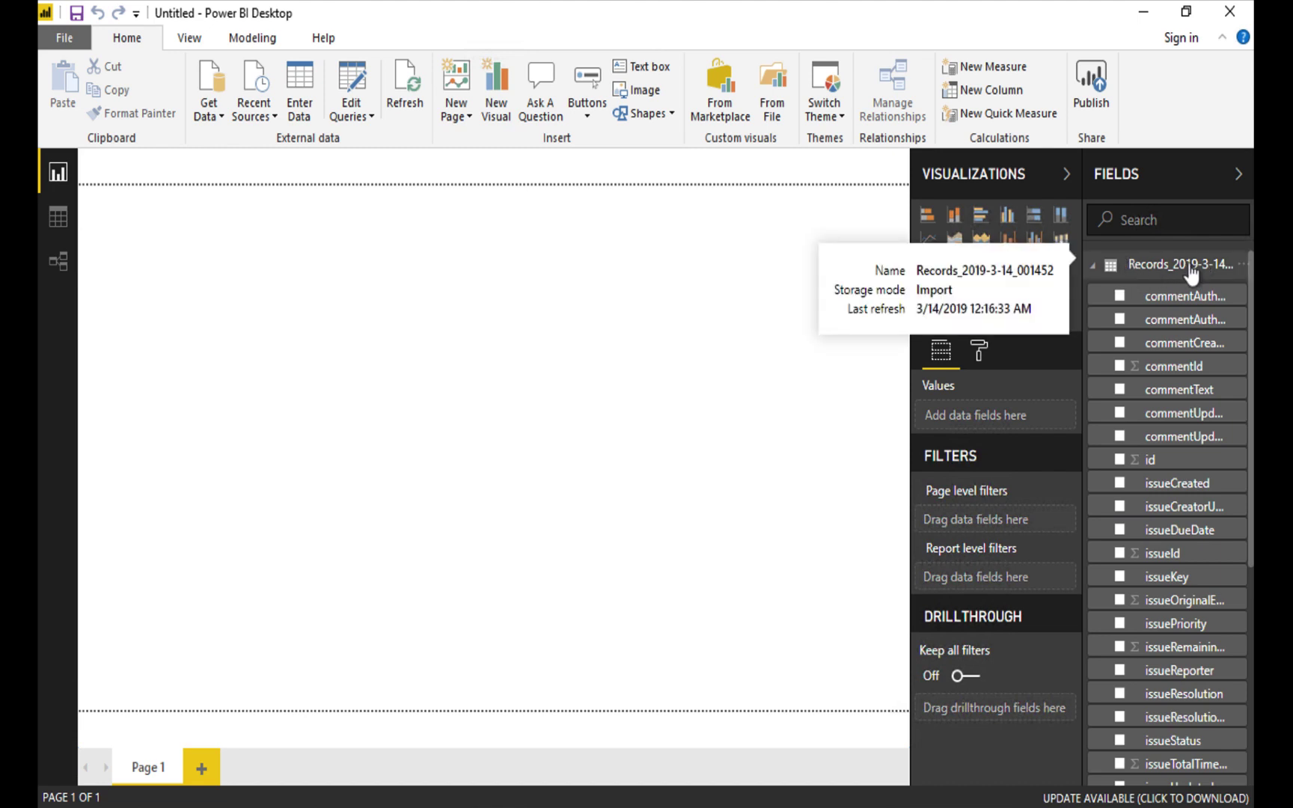
pyautogui.rightClick(1188, 271)
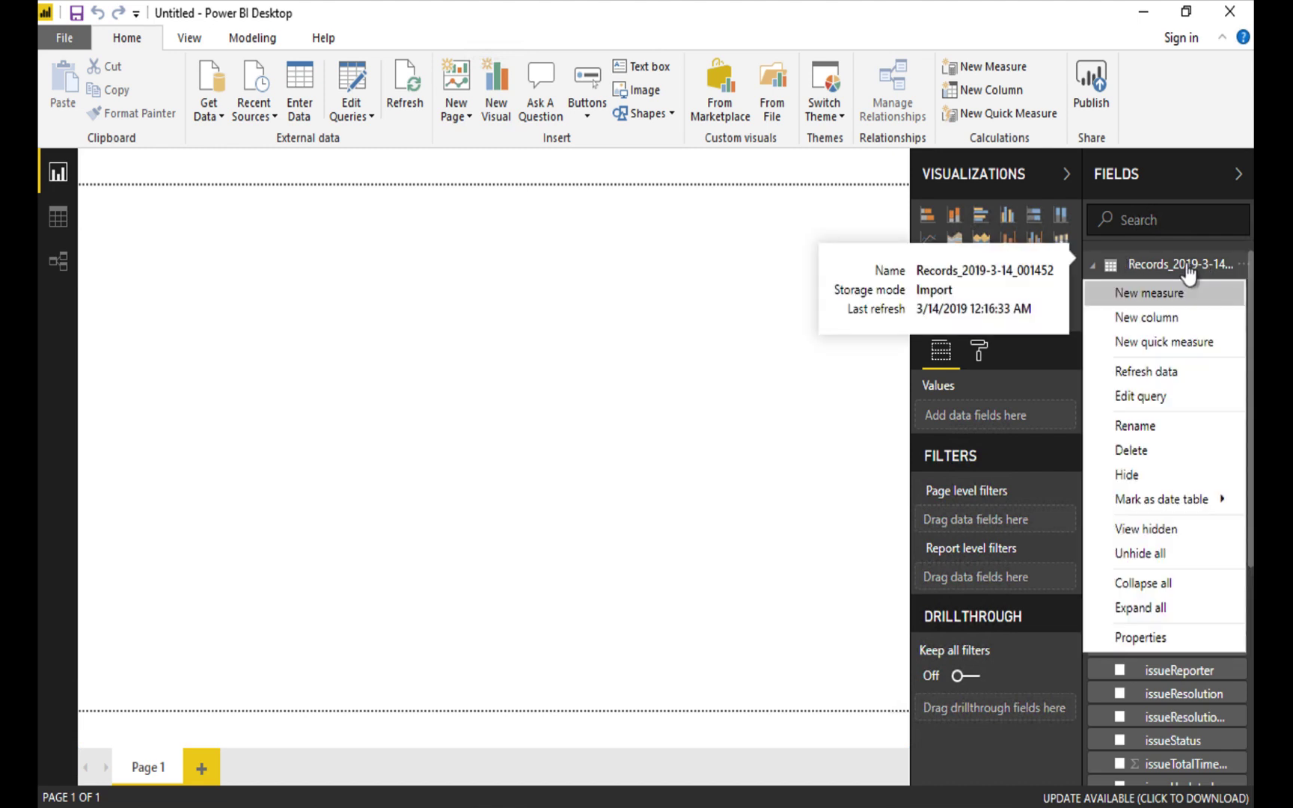
pyautogui.click(1157, 427)
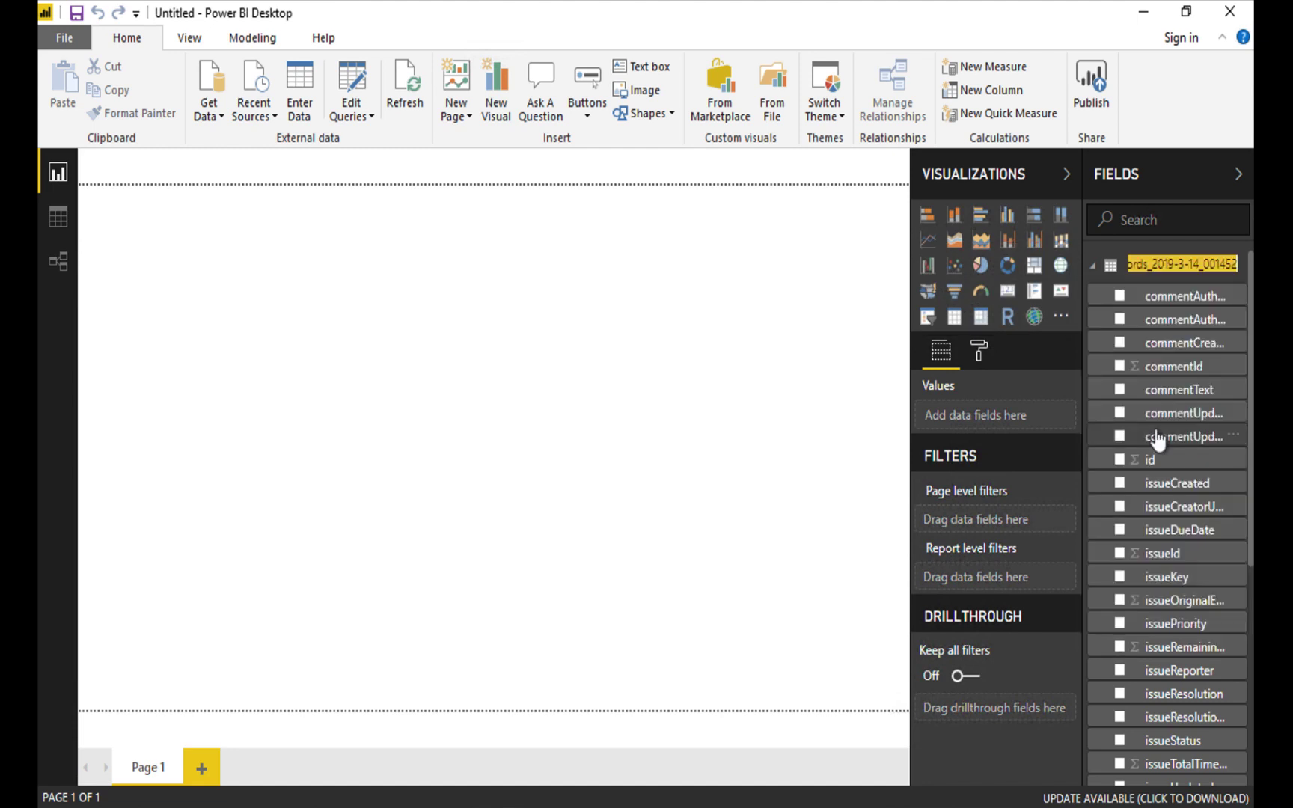
pyautogui.write('reco')
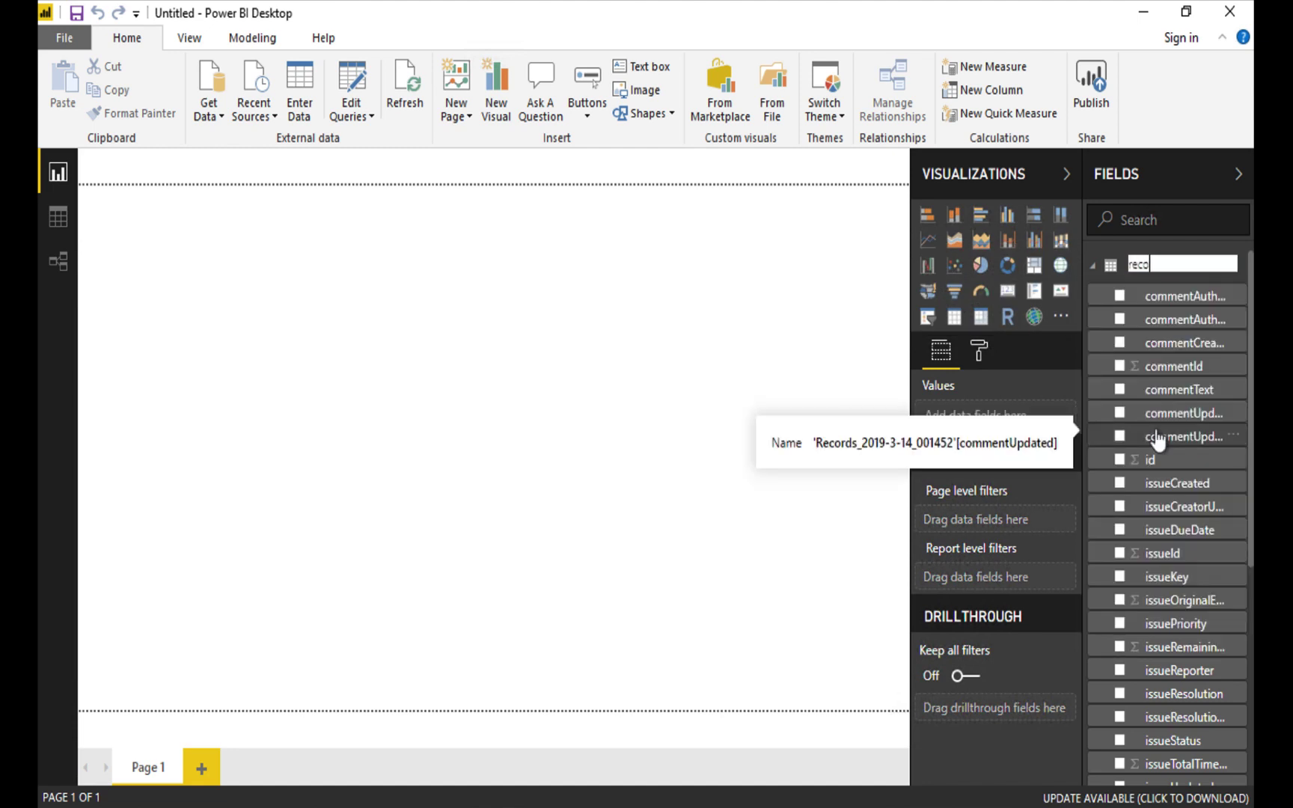
pyautogui.write('rds')
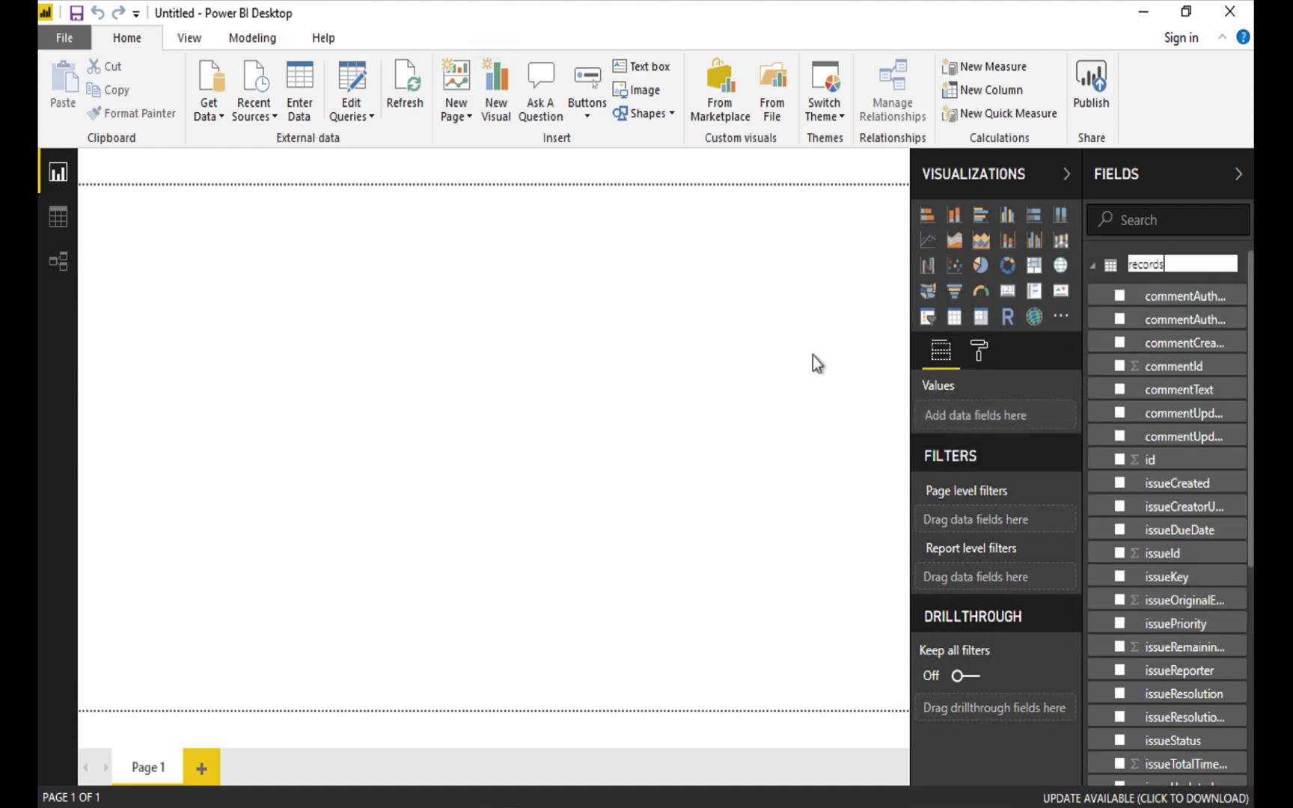
pyautogui.click(816, 354)
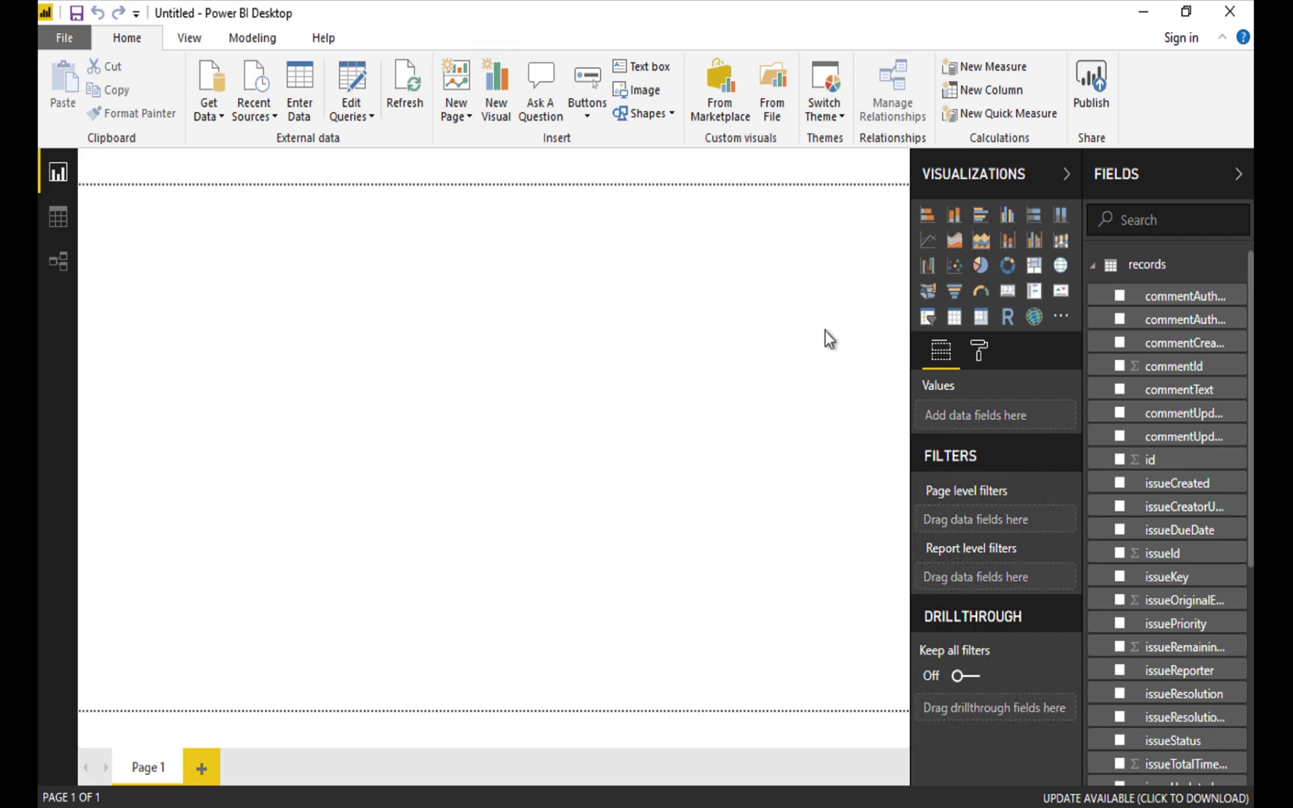
pyautogui.click(838, 101)
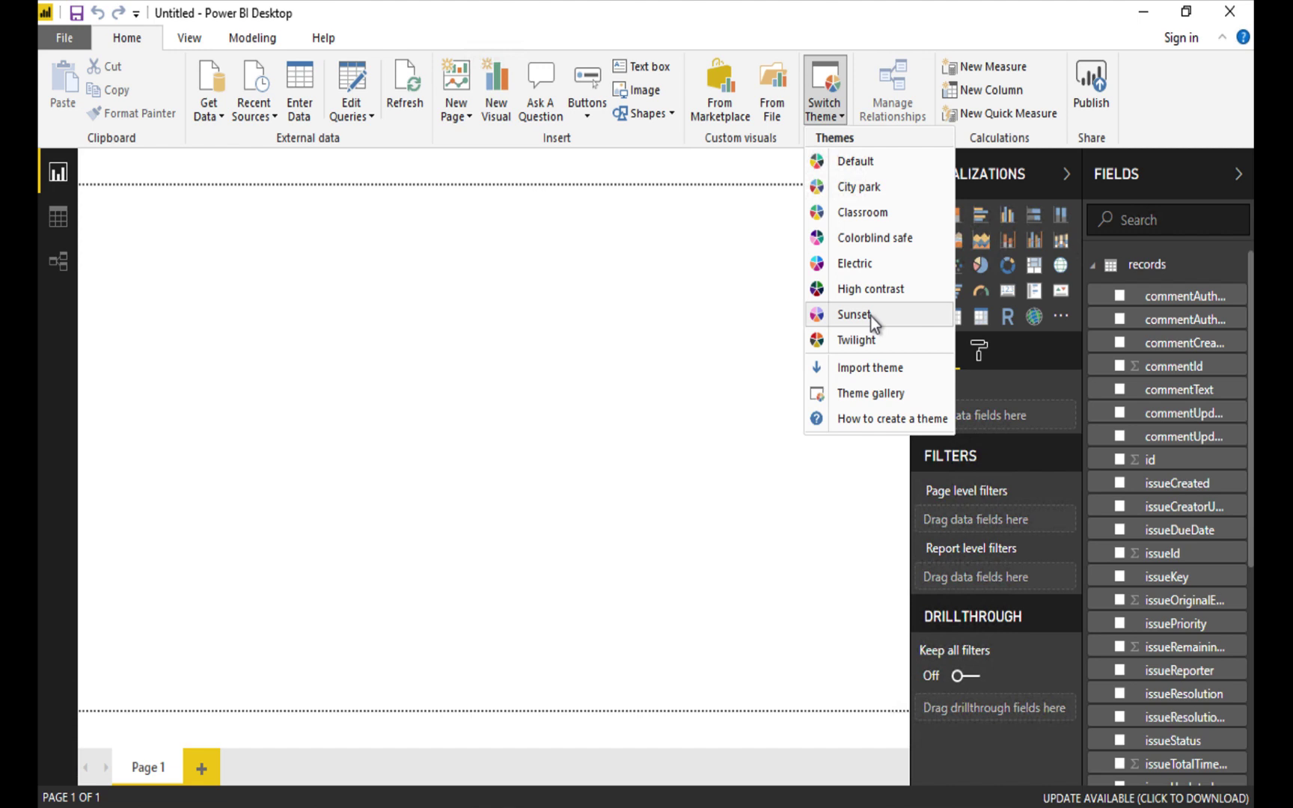
# Inspect the dataColors entries of StarshipPlus.json in Brackets, then close the editor.
pyautogui.click(659, 263)
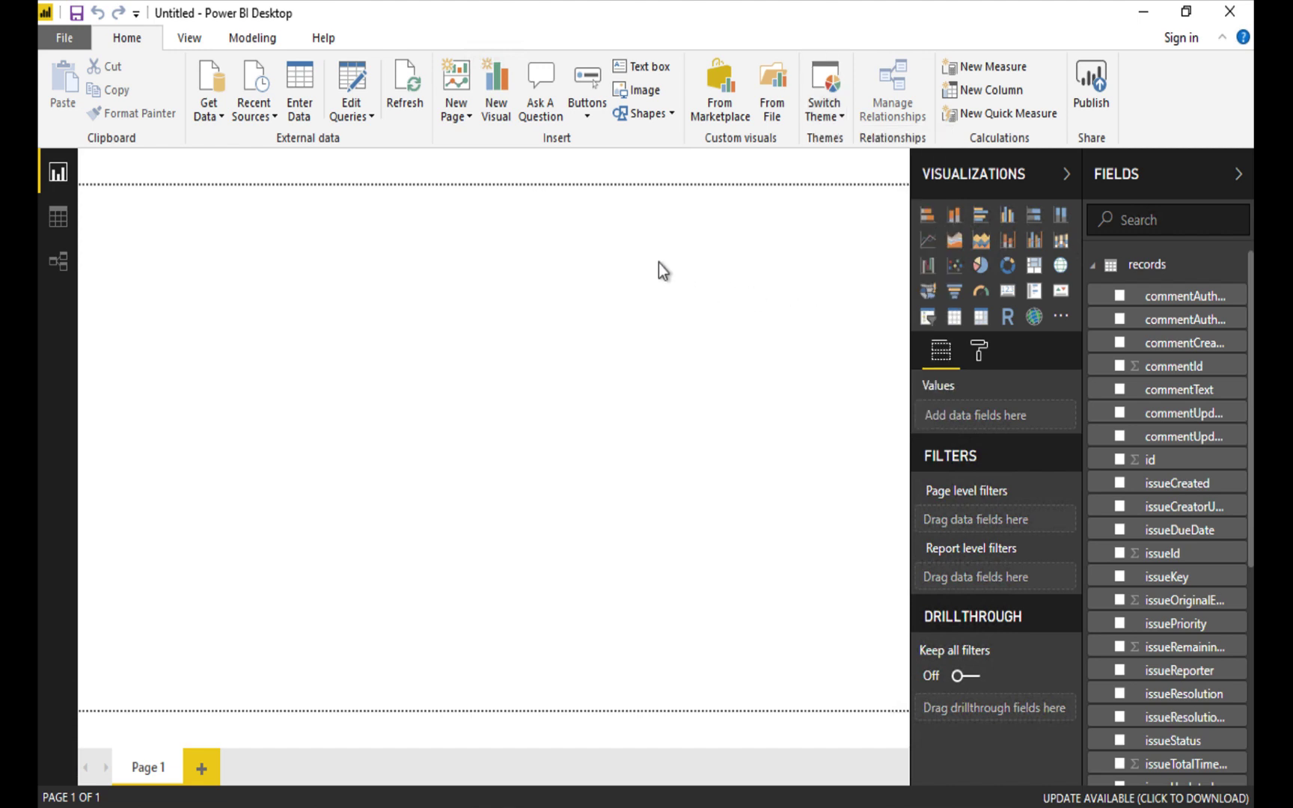
pyautogui.hotkey('alt', 'Tab')
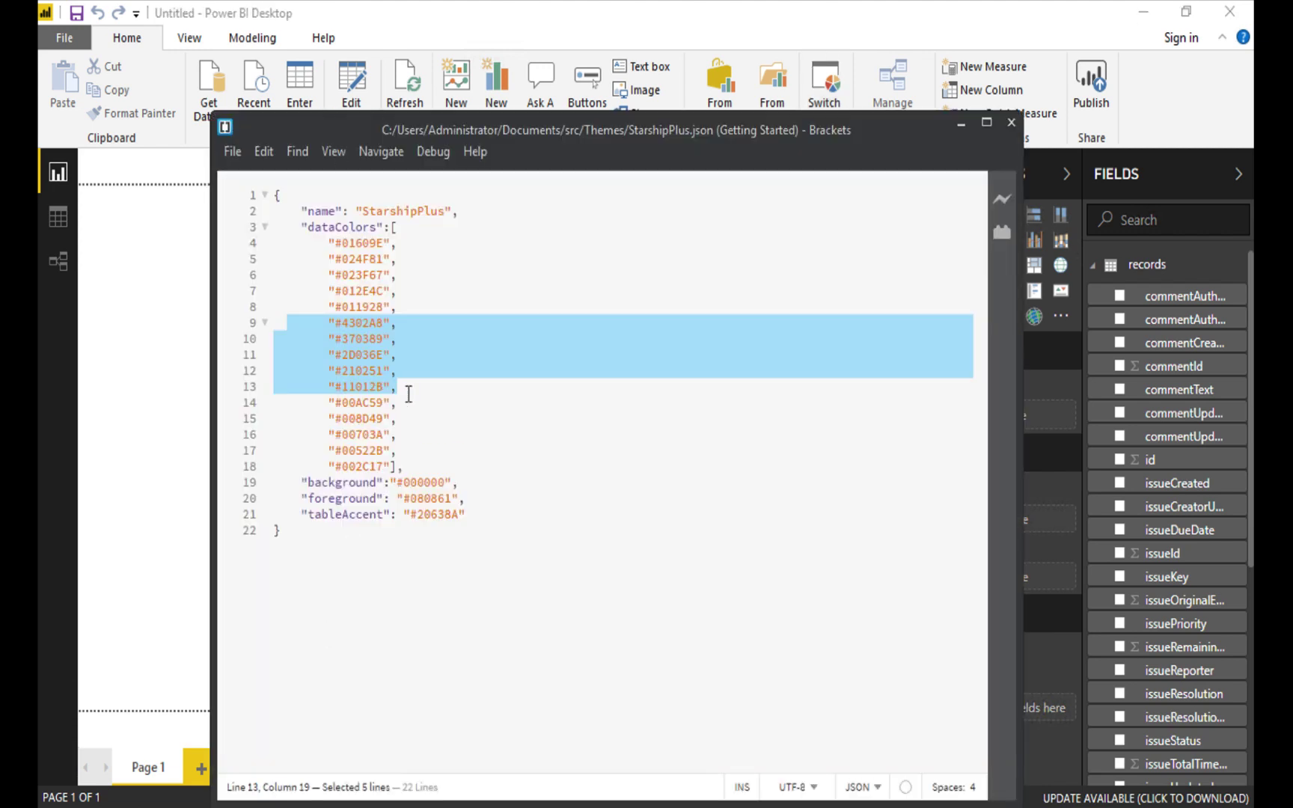
pyautogui.click(447, 265)
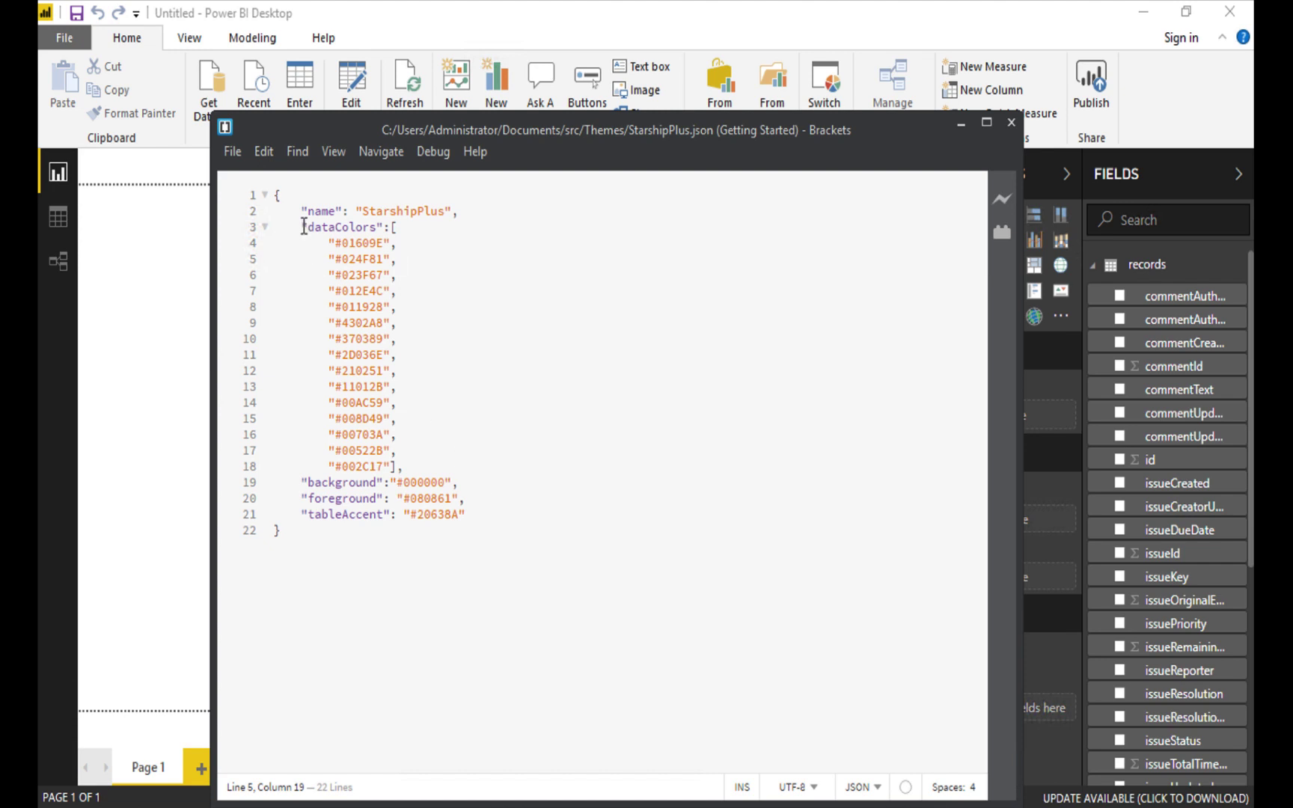
pyautogui.moveTo(312, 227); pyautogui.dragTo(416, 468)
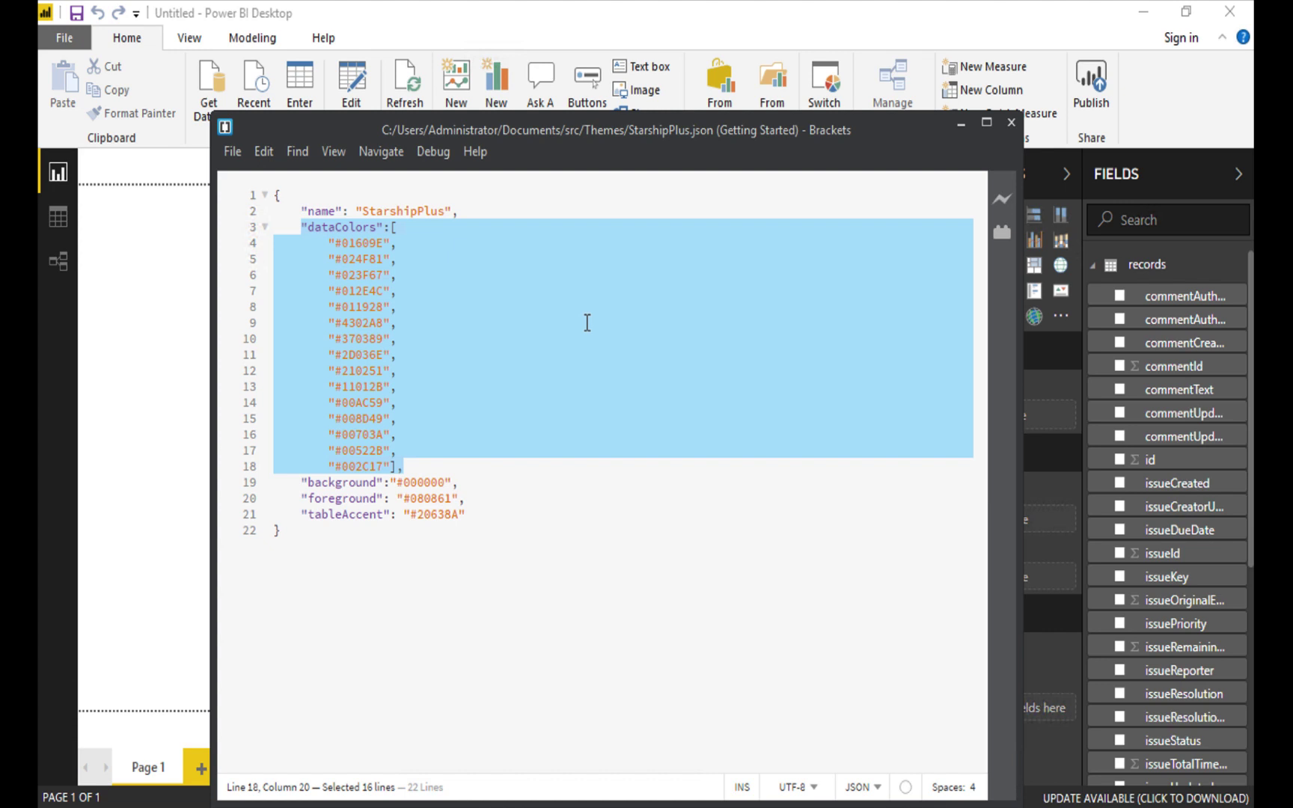
pyautogui.moveTo(432, 242); pyautogui.dragTo(239, 250)
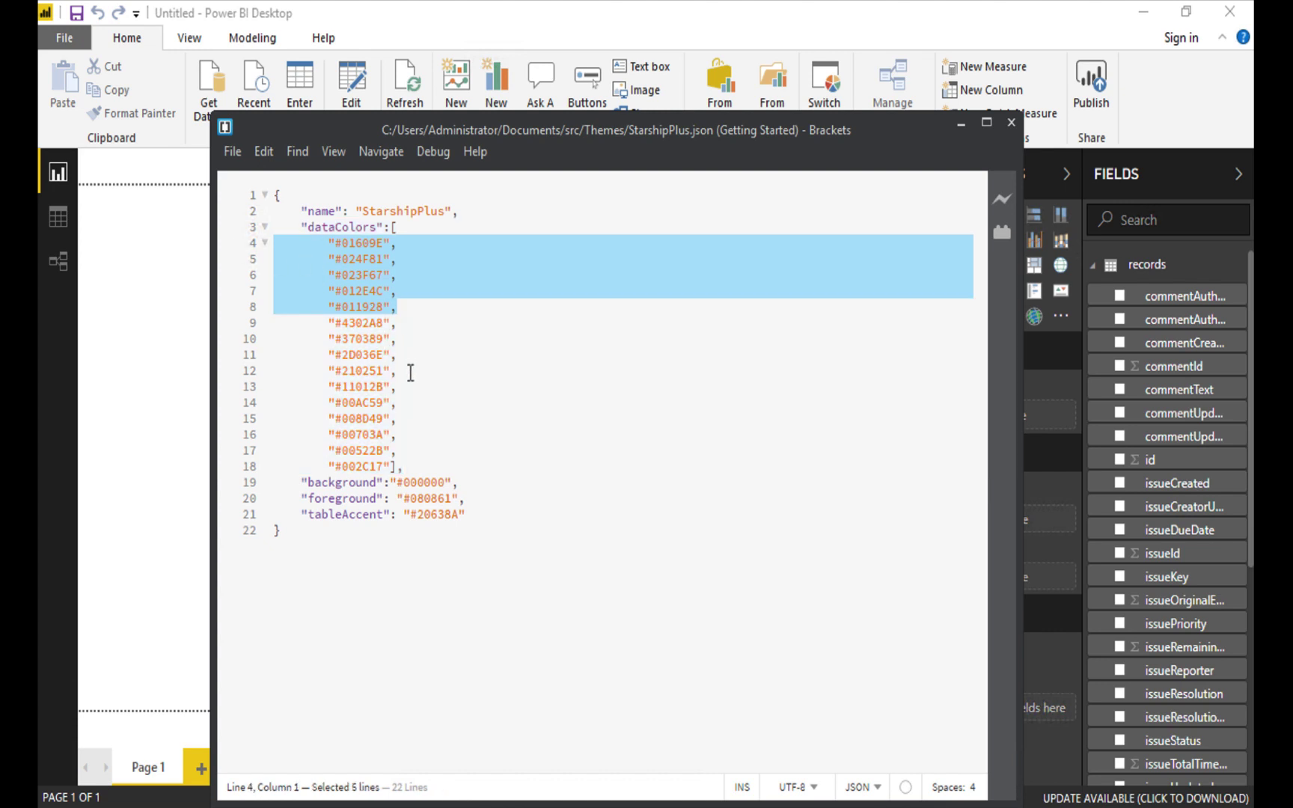
pyautogui.moveTo(410, 372); pyautogui.dragTo(247, 322)
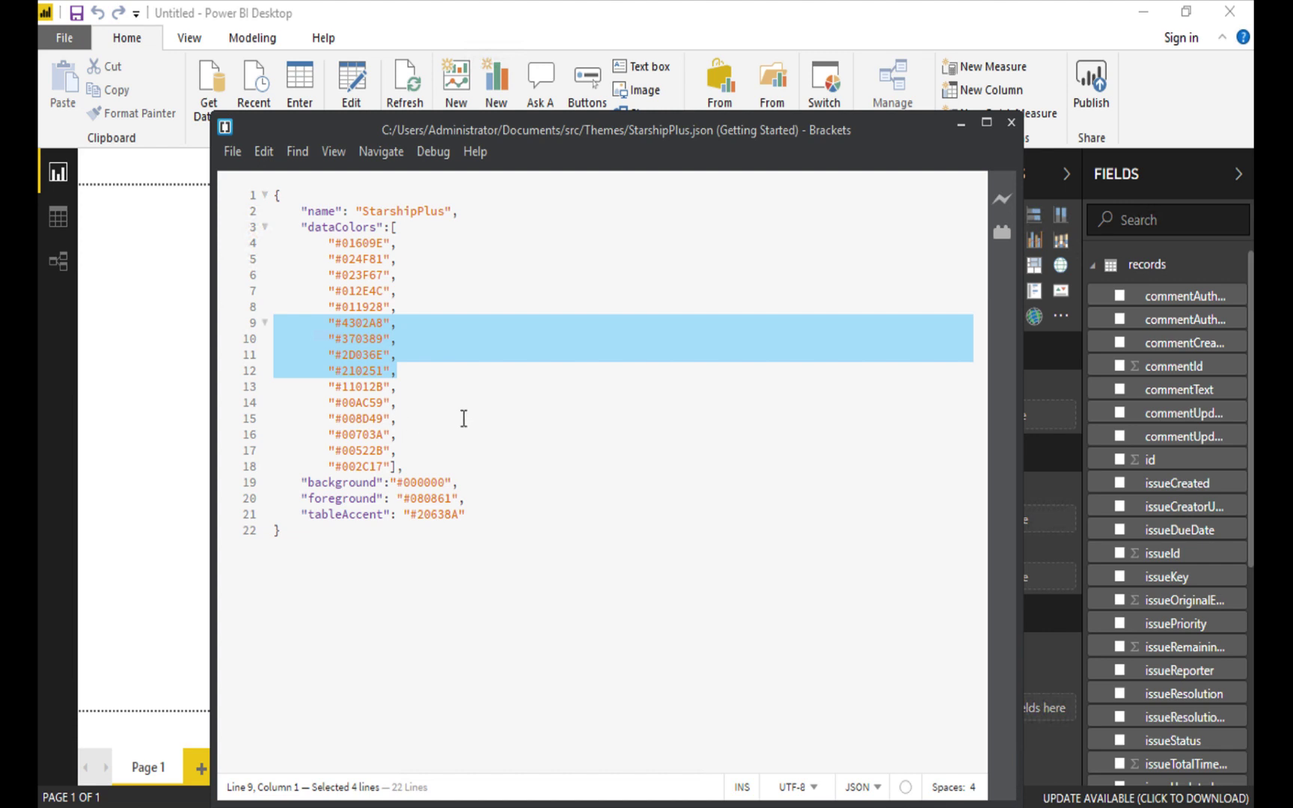
pyautogui.click(440, 255)
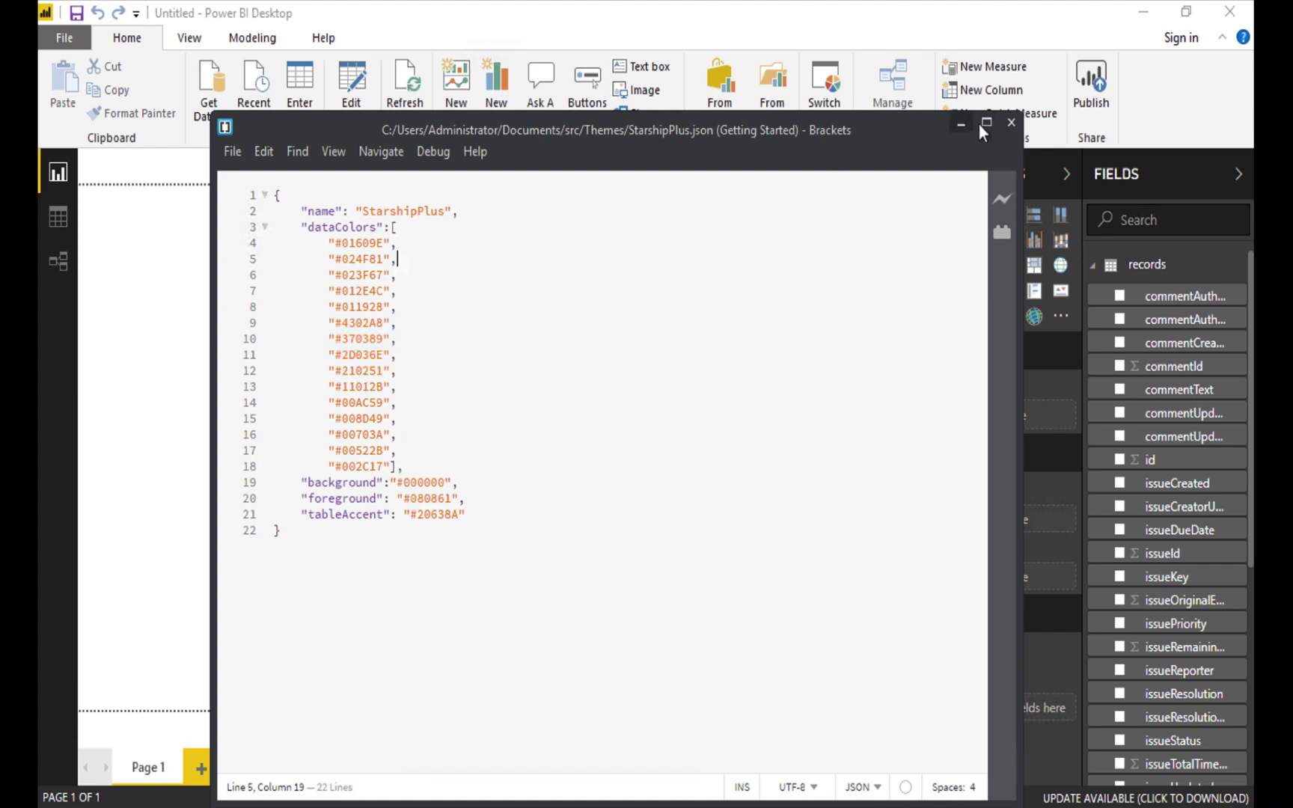
pyautogui.click(1012, 122)
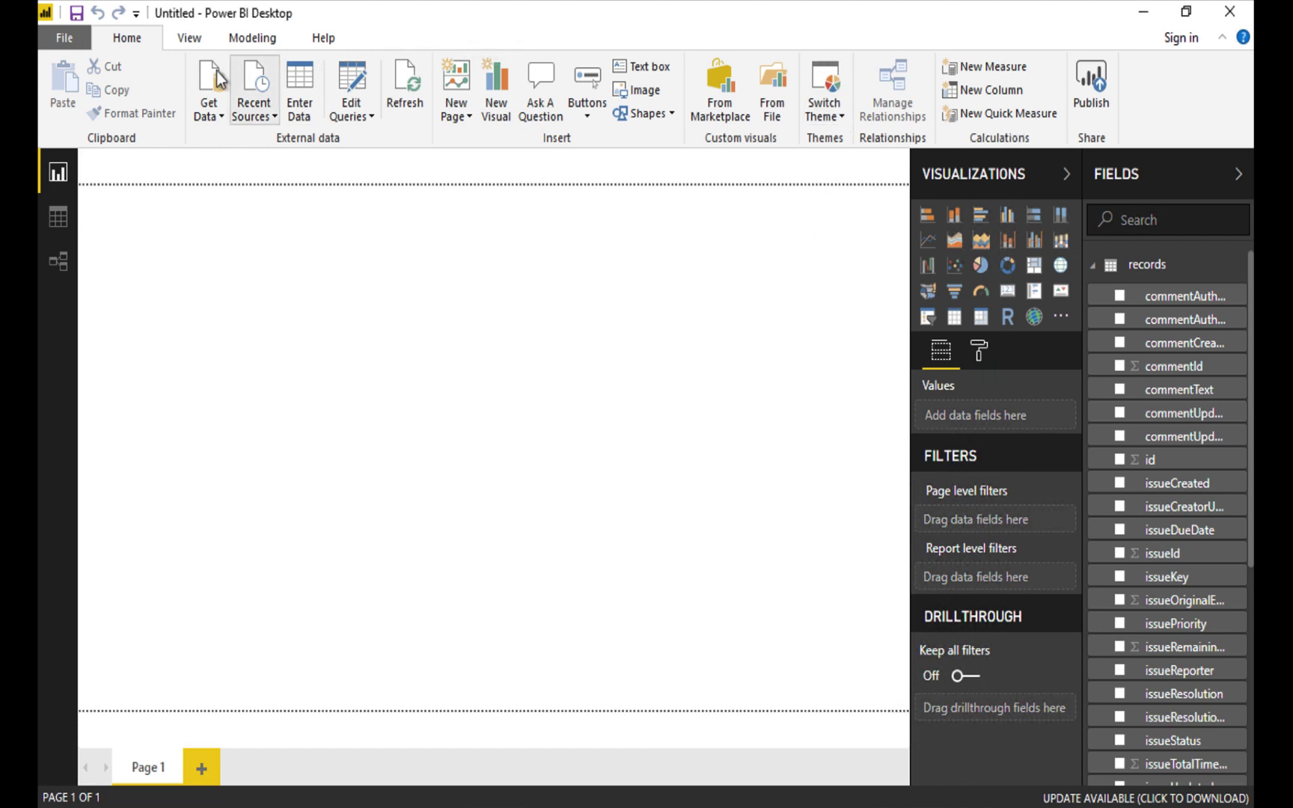
# Import StarshipPlus.json from Documents\src\Themes as the report theme.
pyautogui.click(833, 115)
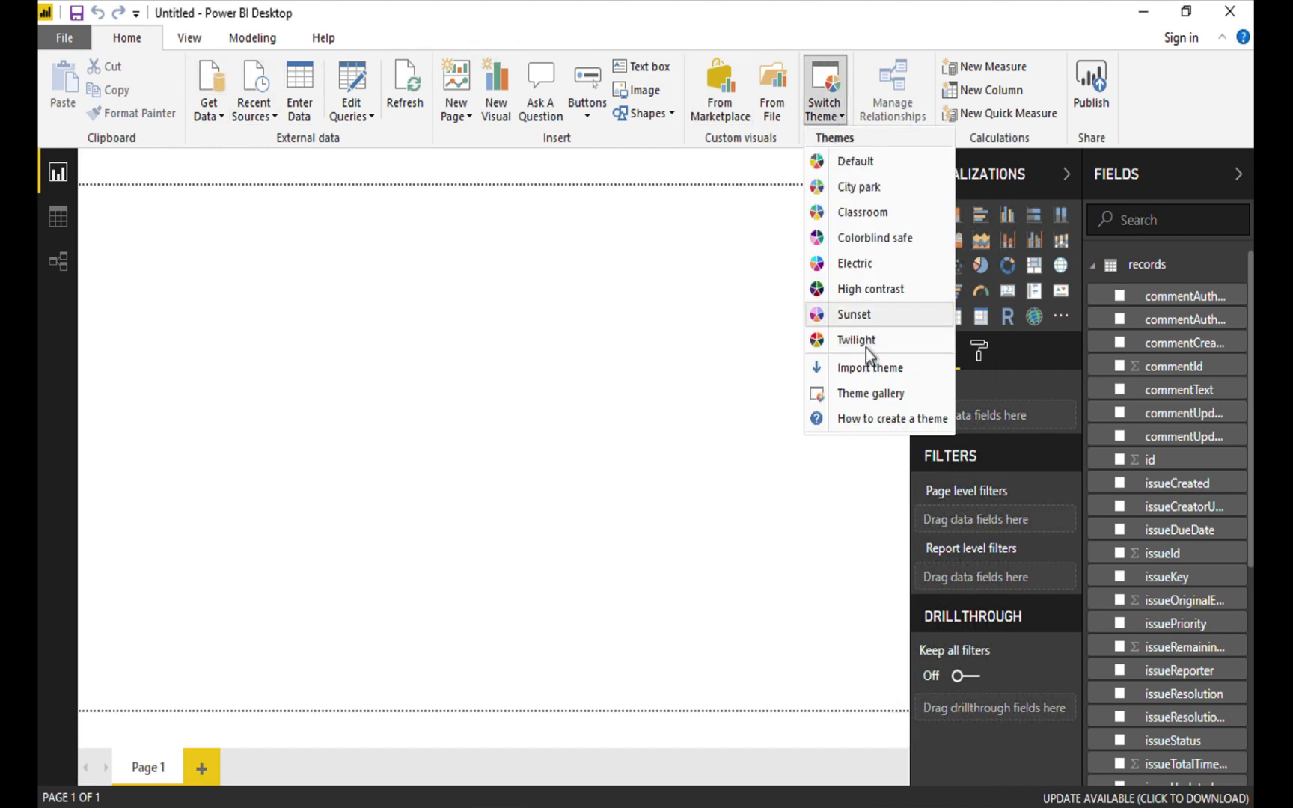
pyautogui.click(895, 370)
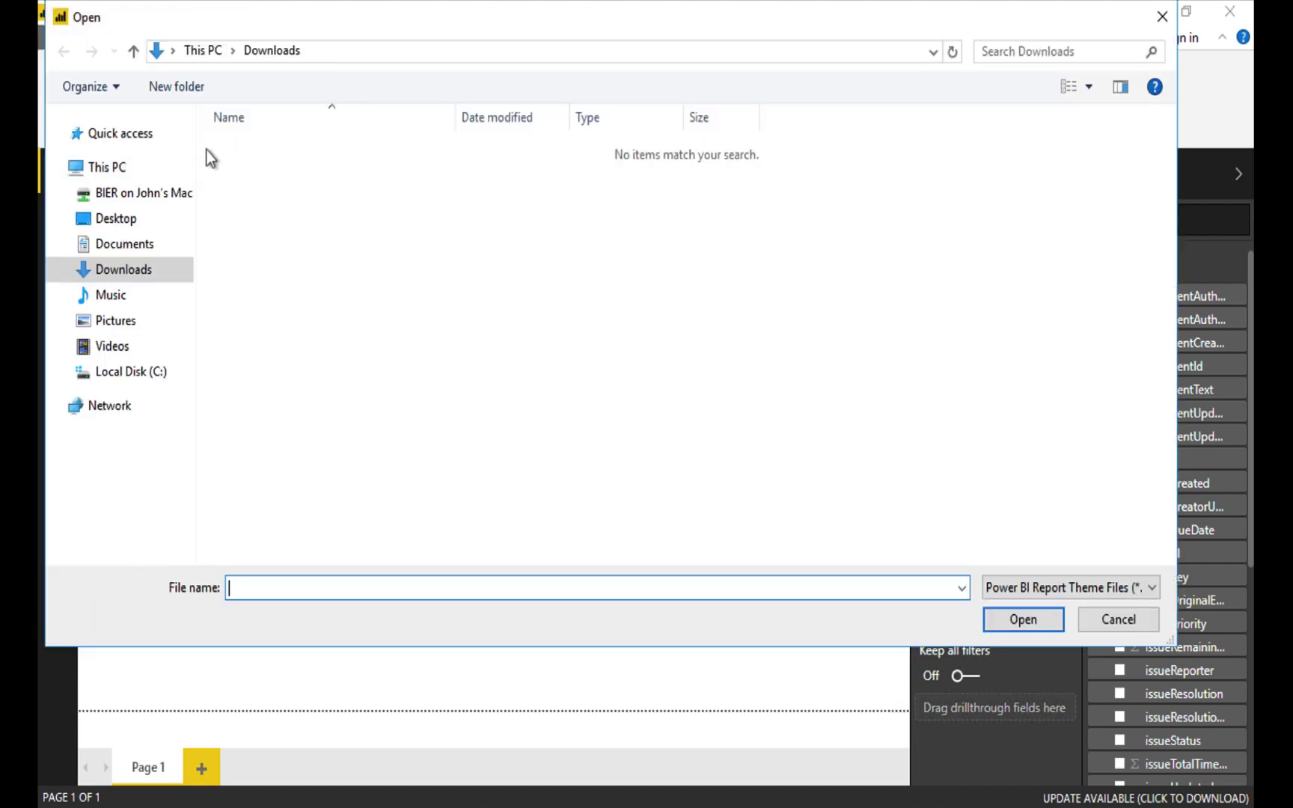
pyautogui.click(131, 247)
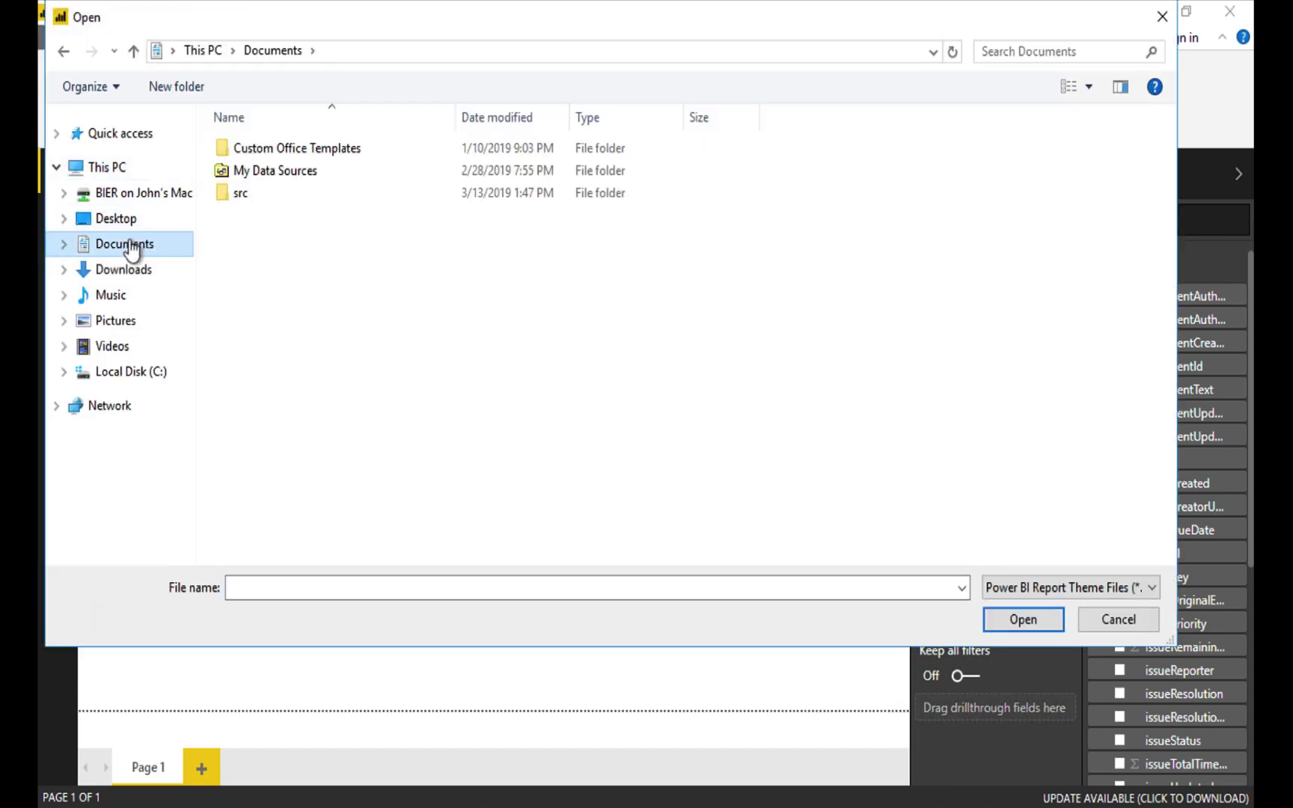
pyautogui.doubleClick(238, 194)
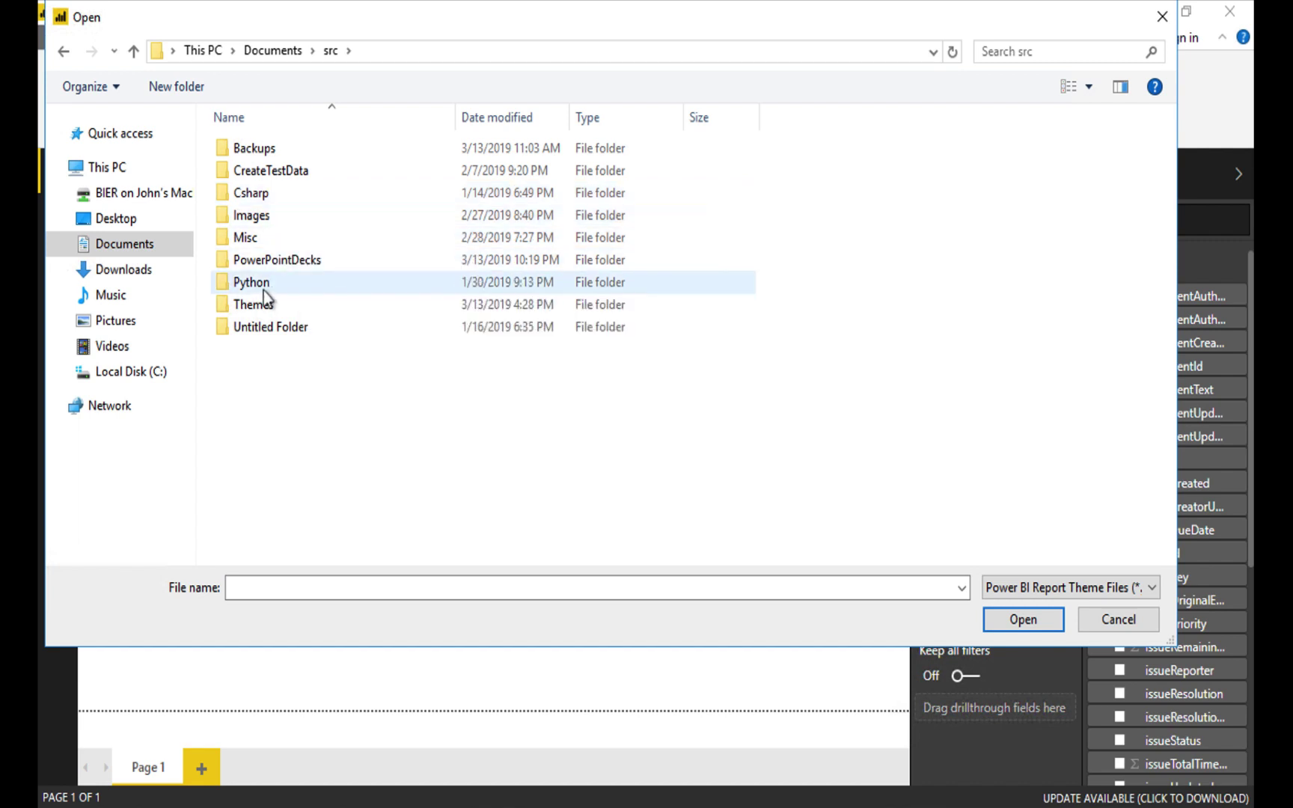
pyautogui.doubleClick(252, 302)
pyautogui.click(271, 172)
pyautogui.doubleClick(271, 172)
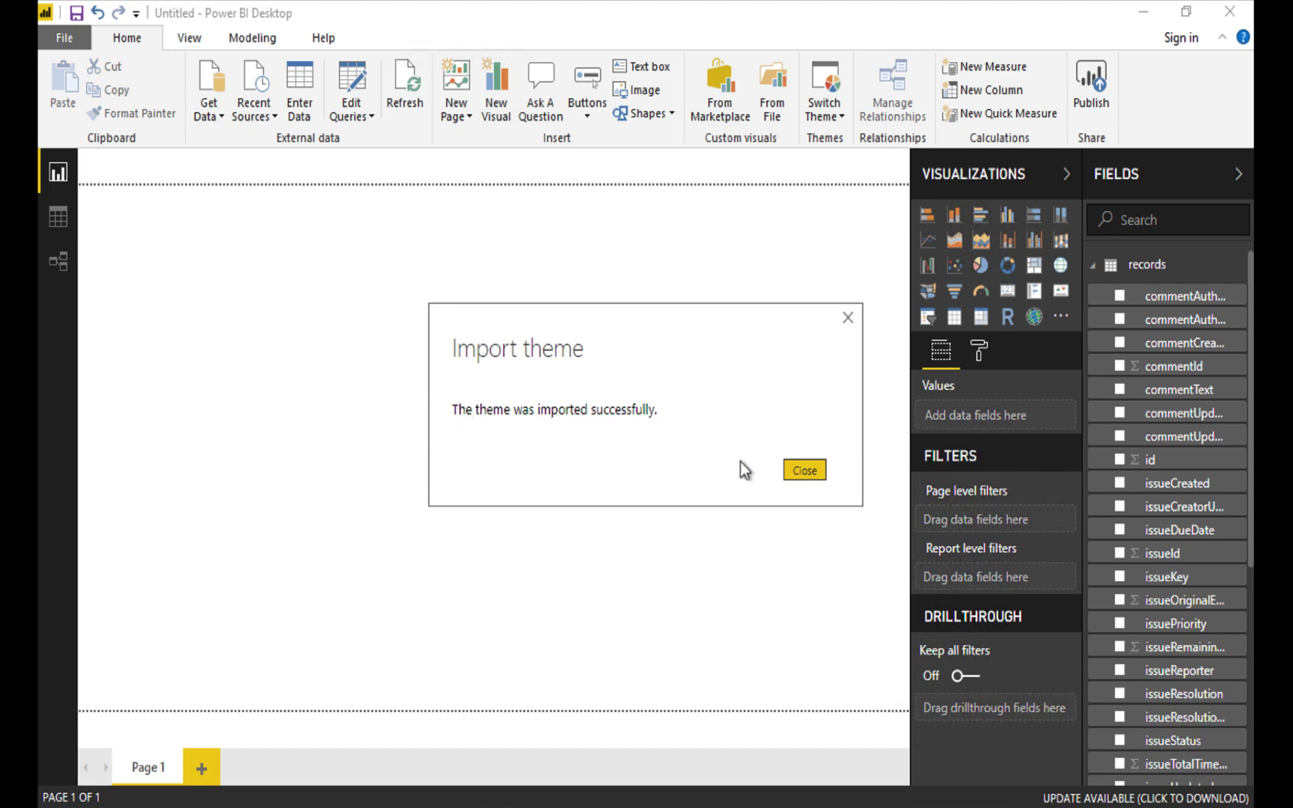
pyautogui.click(805, 471)
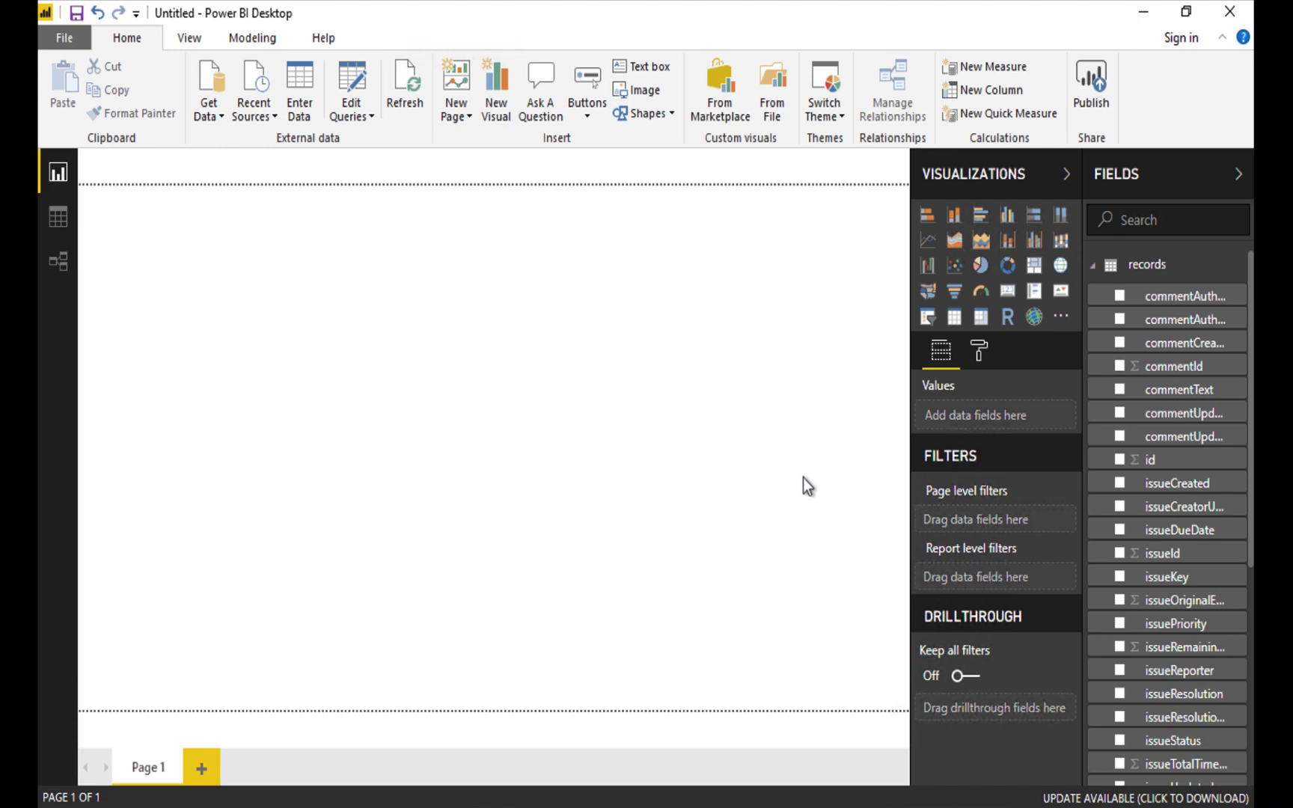
# Place a Donut chart visual from the Visualizations pane onto the canvas.
pyautogui.click(1008, 266)
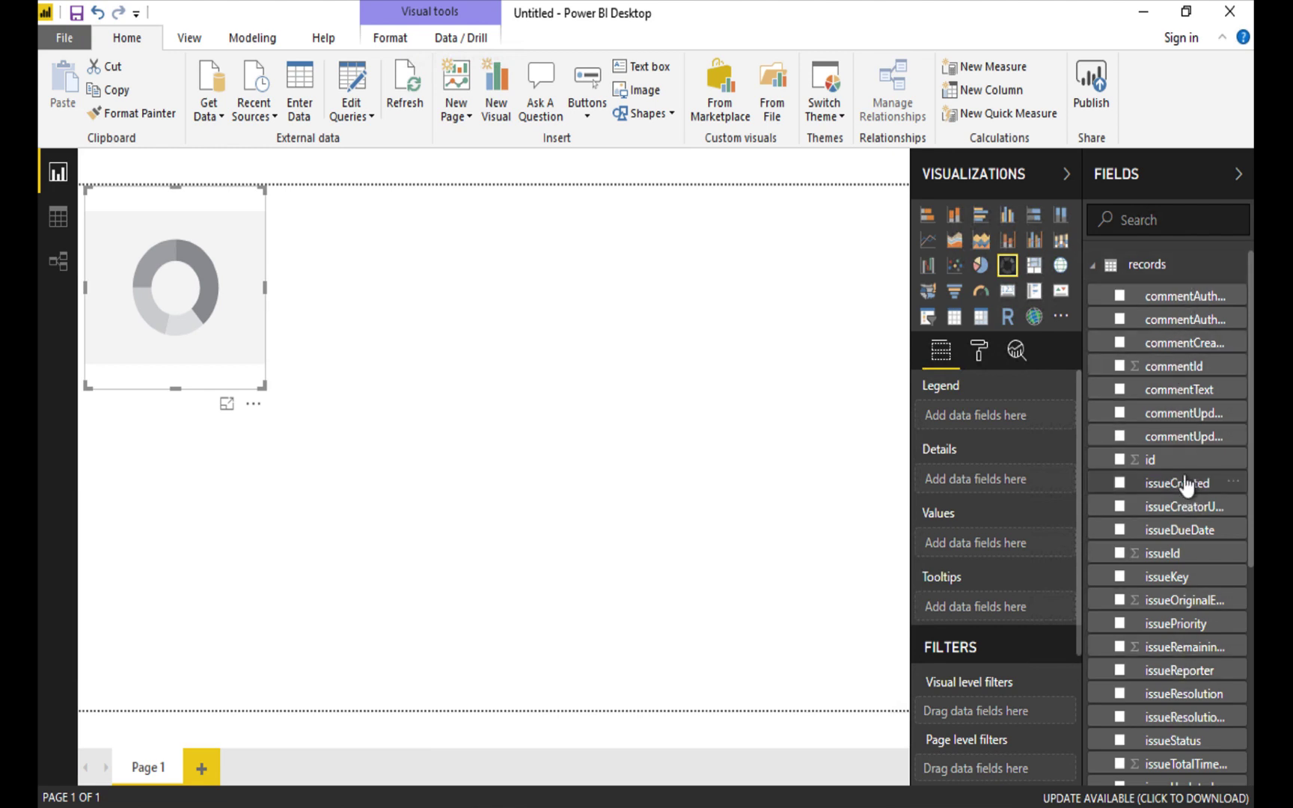
# Add a recordType visual-level filter on the donut that keeps only W.
pyautogui.scroll(-5, 1181, 718)
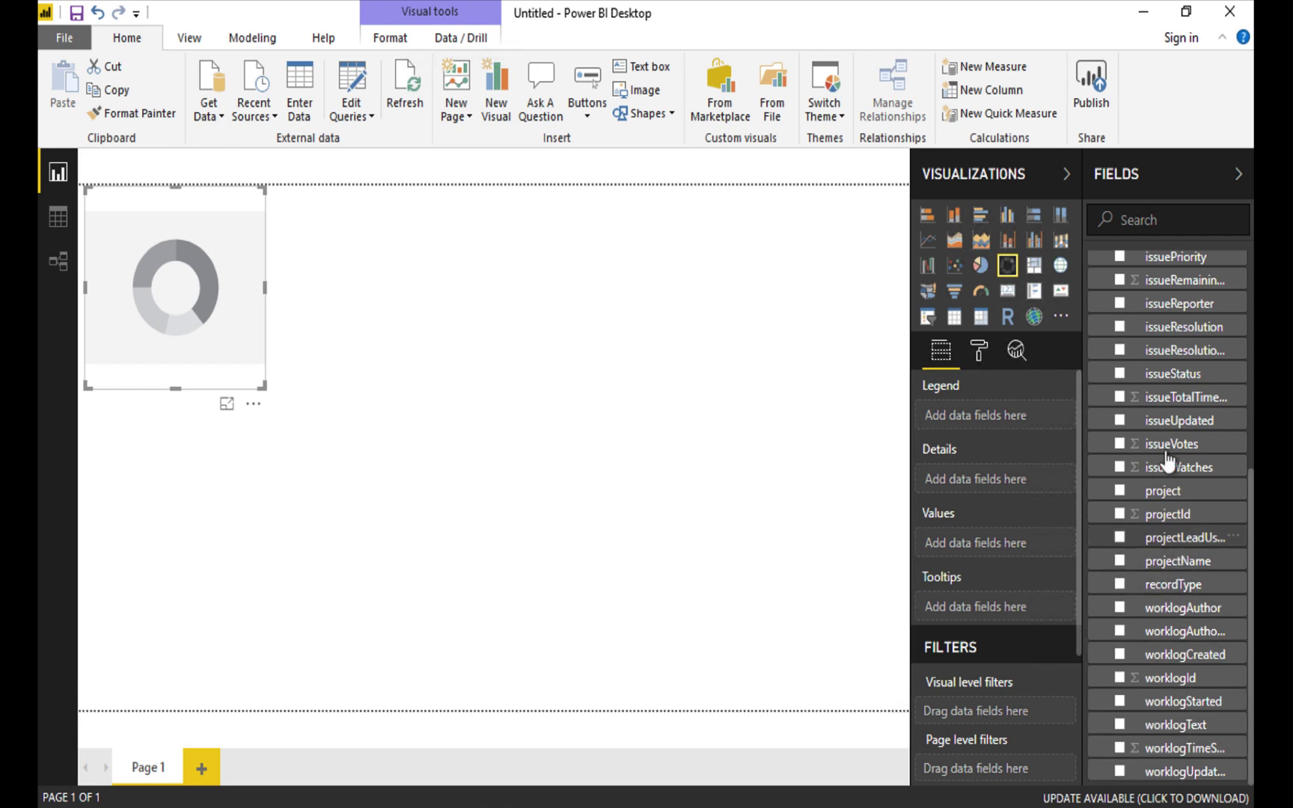
pyautogui.scroll(5, 1186, 393)
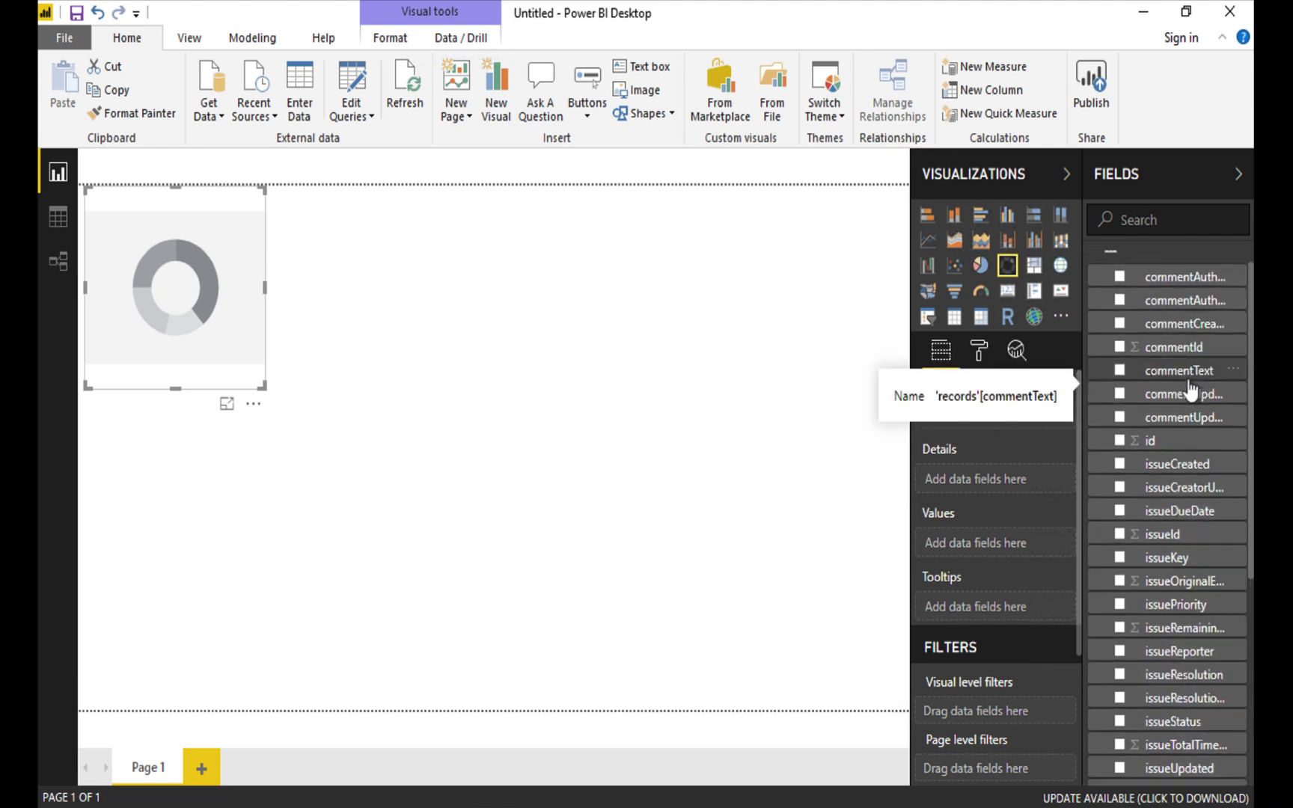
pyautogui.scroll(-5, 1190, 393)
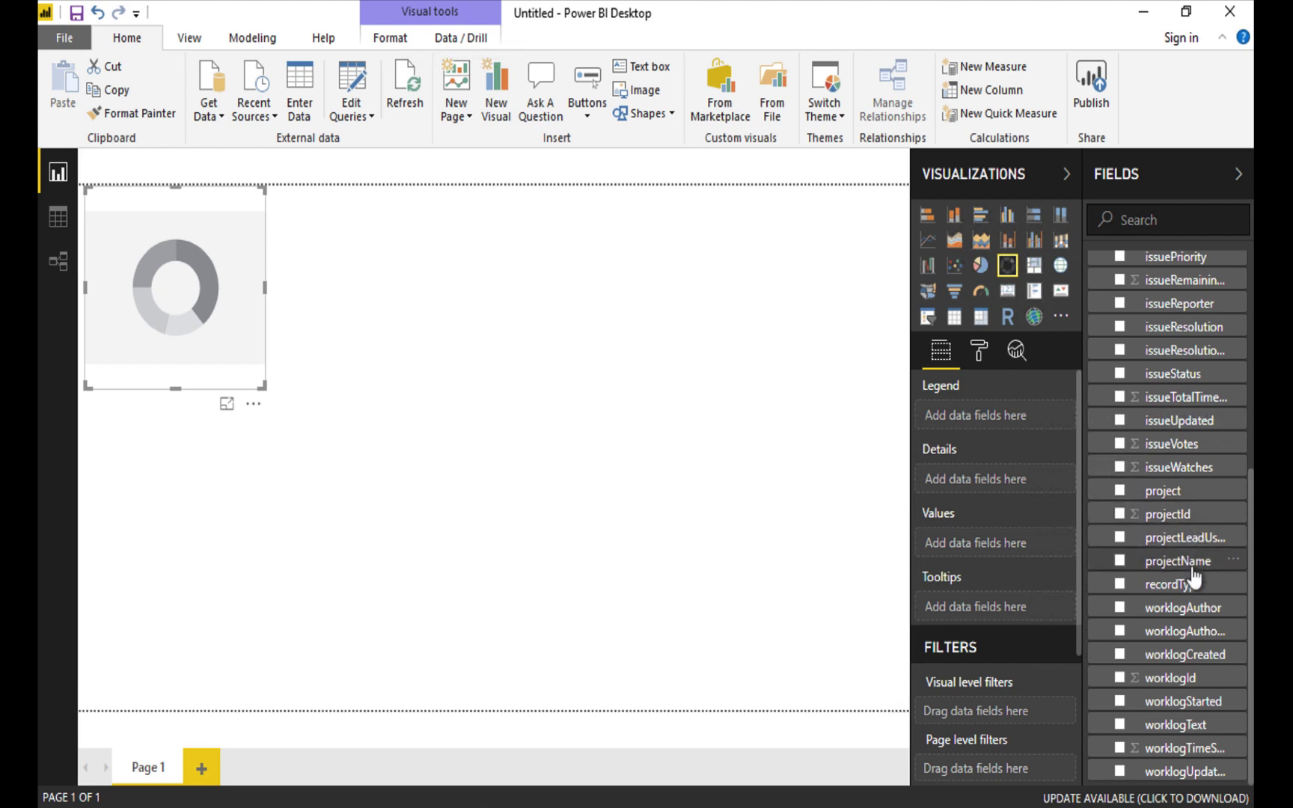
pyautogui.moveTo(1205, 595); pyautogui.dragTo(1040, 725)
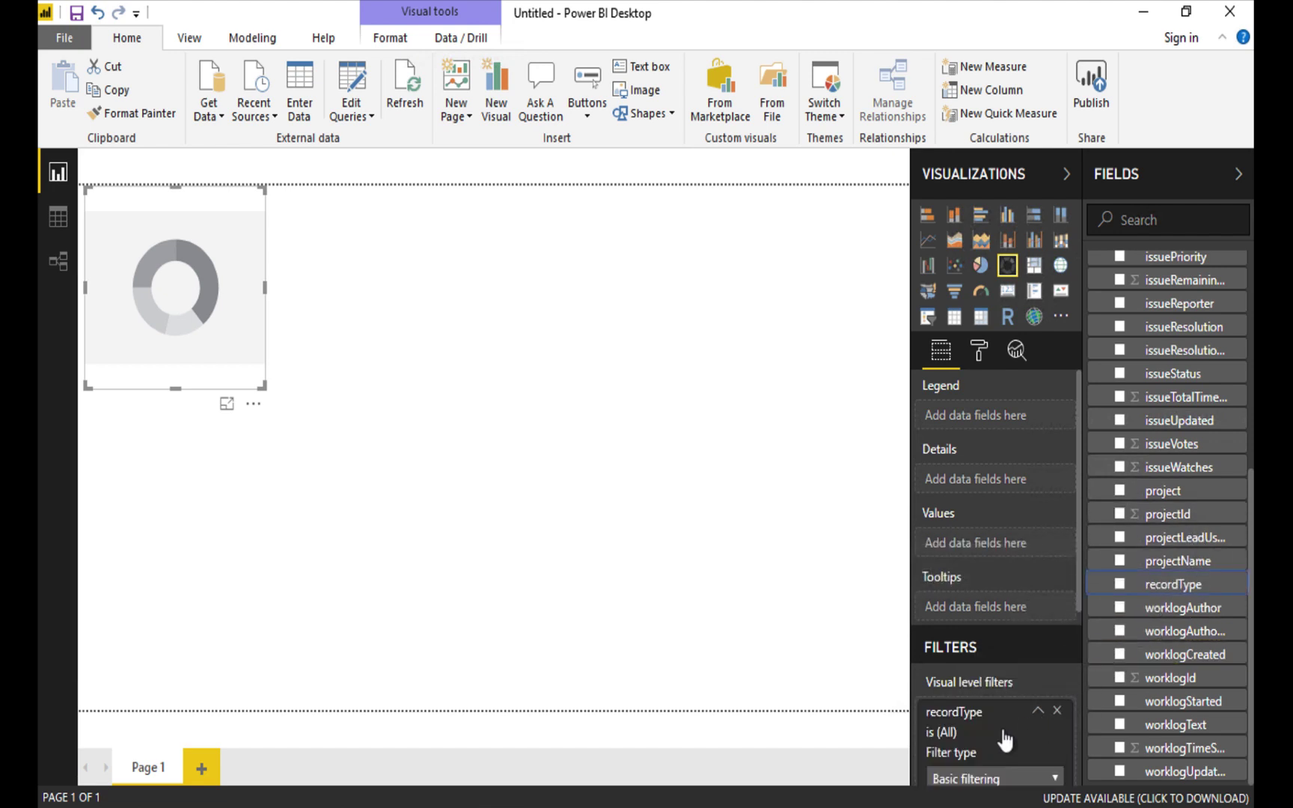
pyautogui.scroll(-3, 1018, 751)
pyautogui.scroll(-1, 1017, 751)
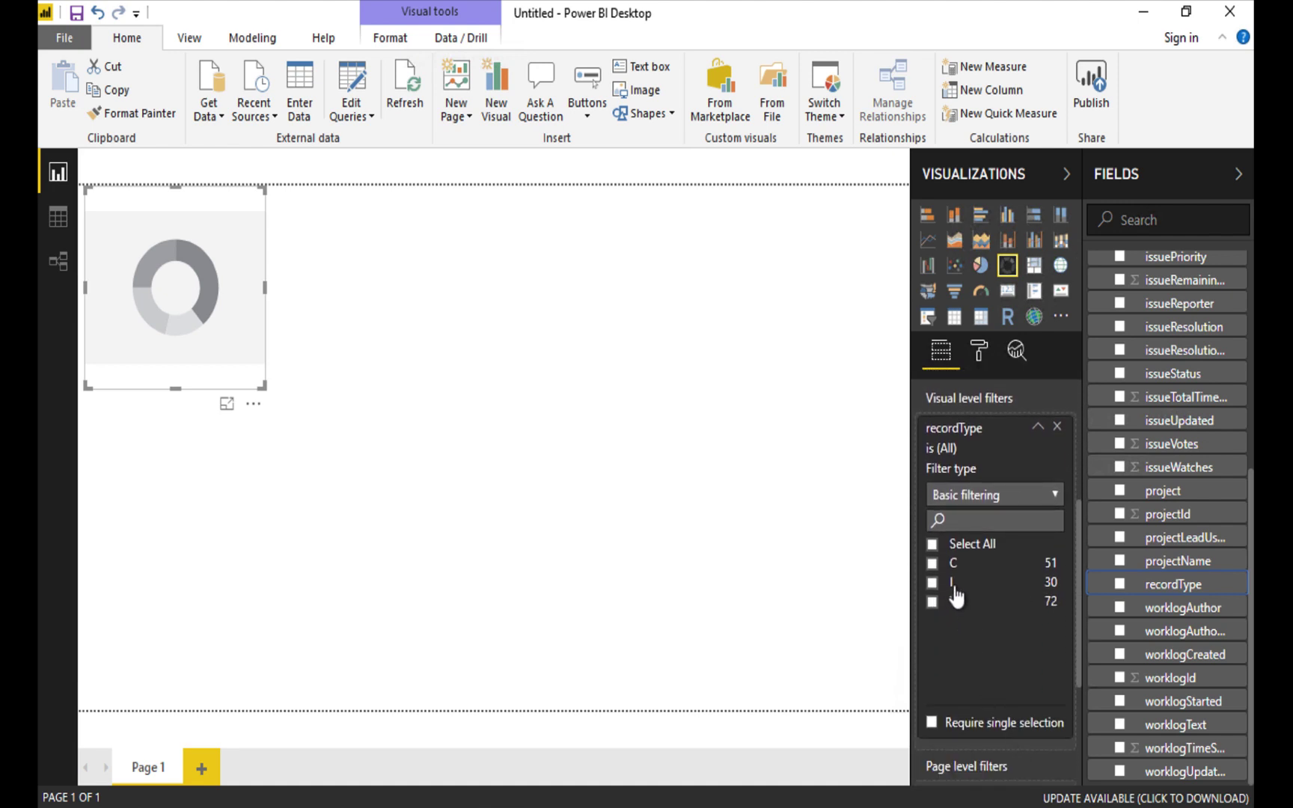
pyautogui.click(933, 602)
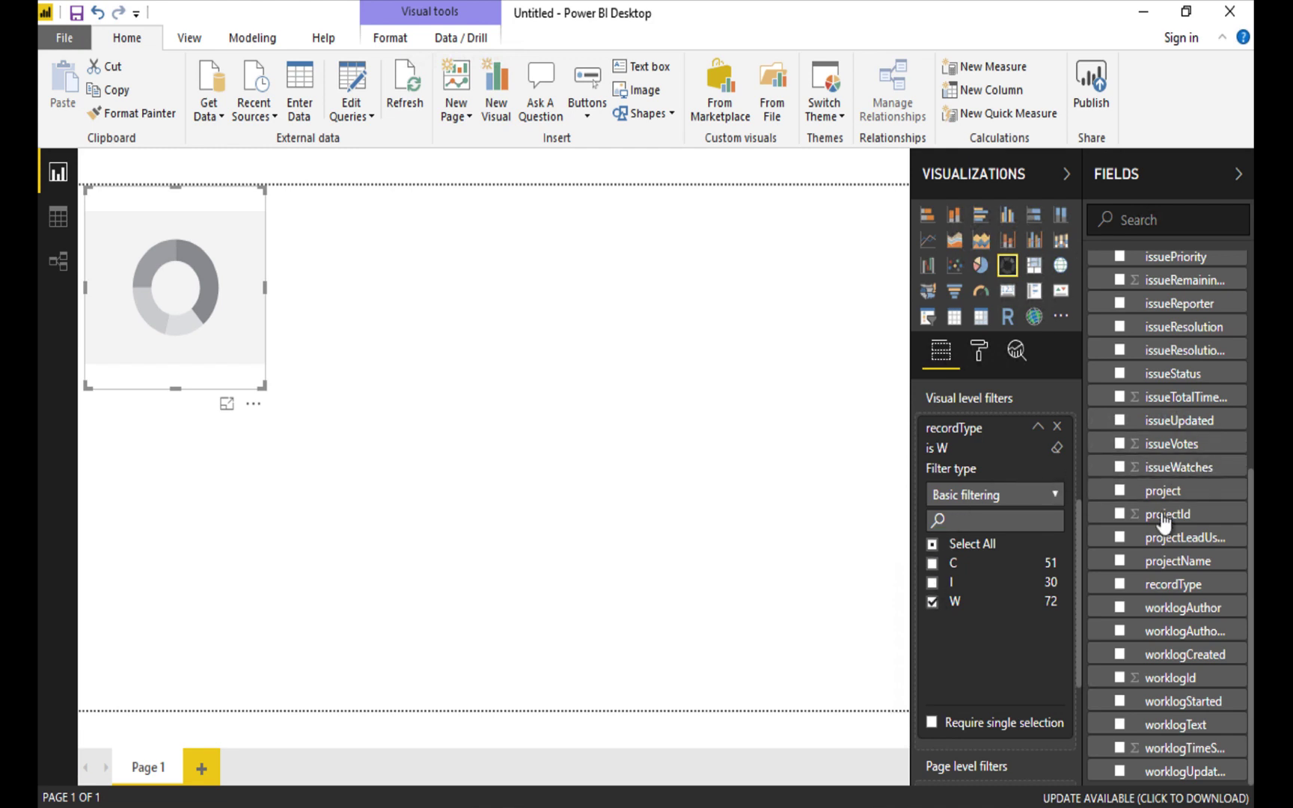
# Add a projectName visual-level filter with Select All ticked.
pyautogui.moveTo(1206, 563); pyautogui.dragTo(1031, 640)
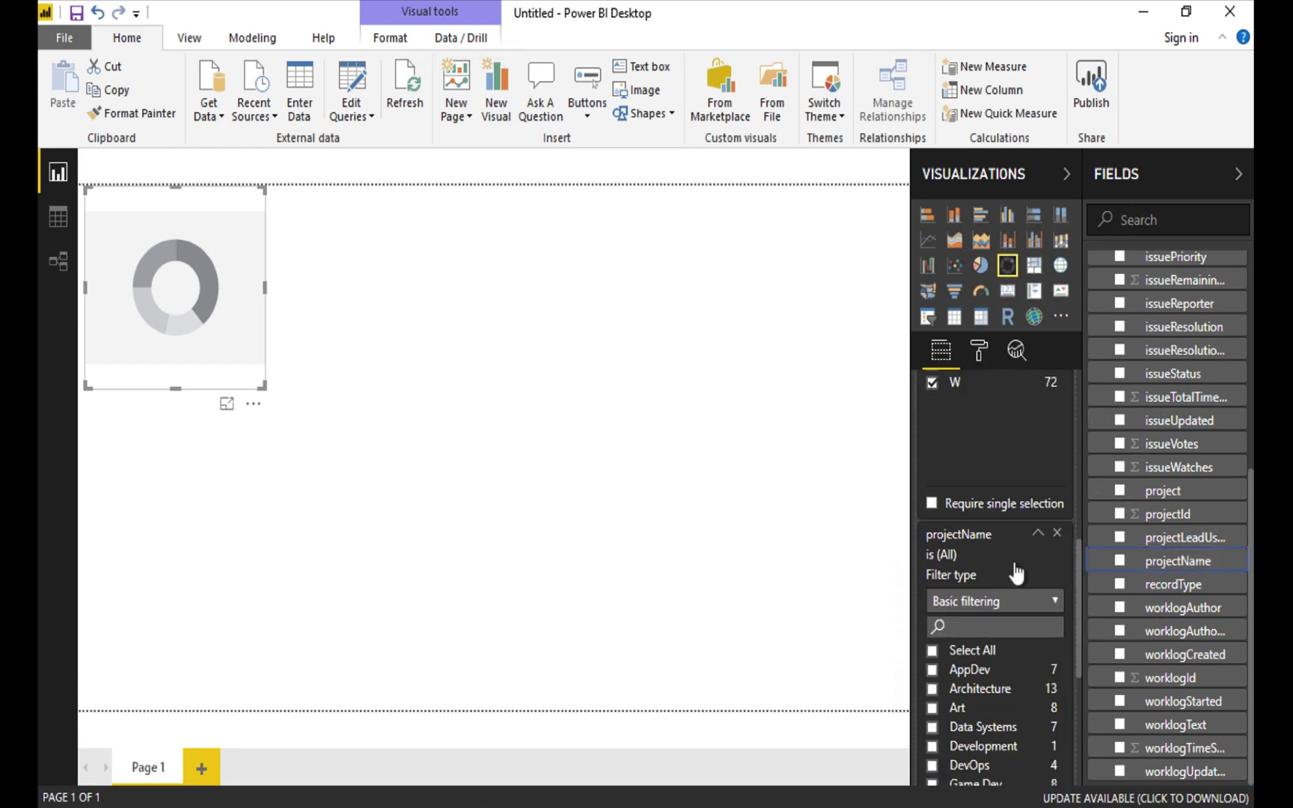
pyautogui.scroll(-2, 1015, 573)
pyautogui.click(933, 574)
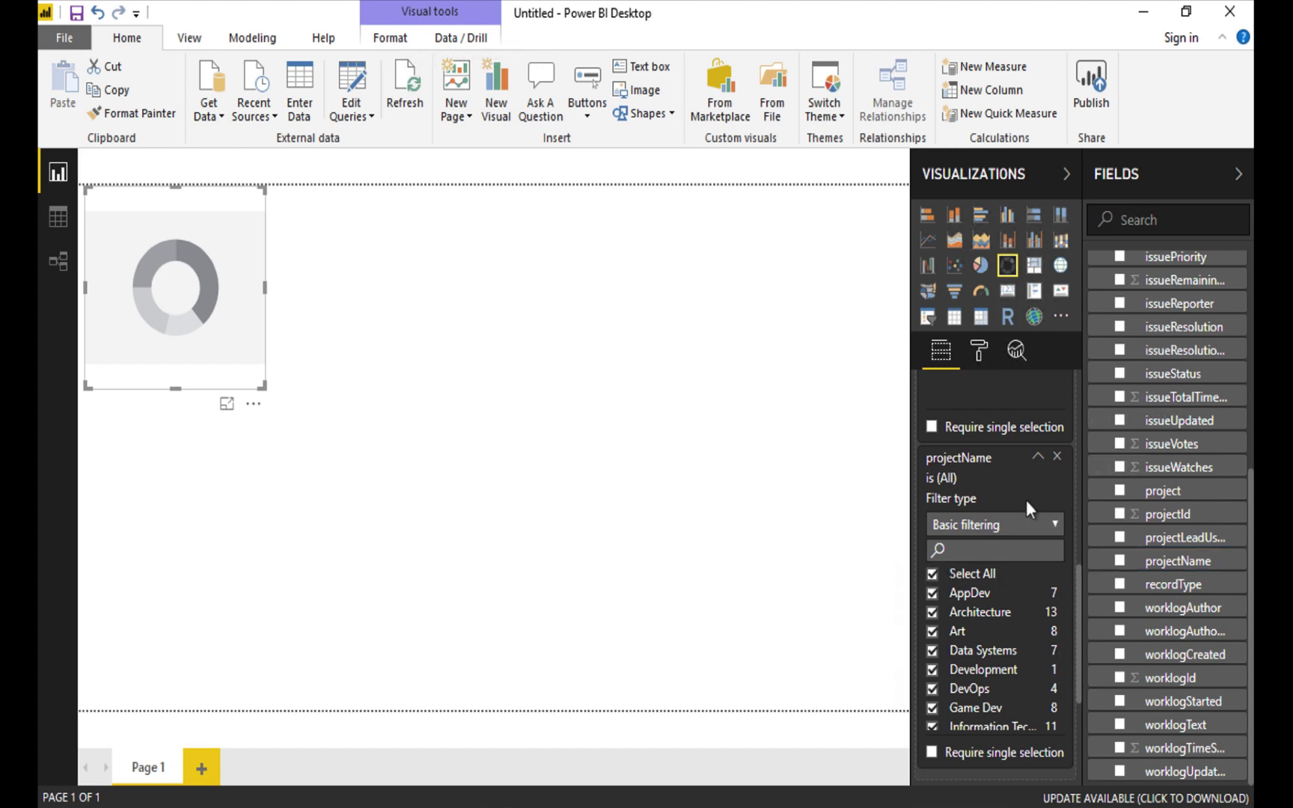
pyautogui.scroll(10, 1027, 500)
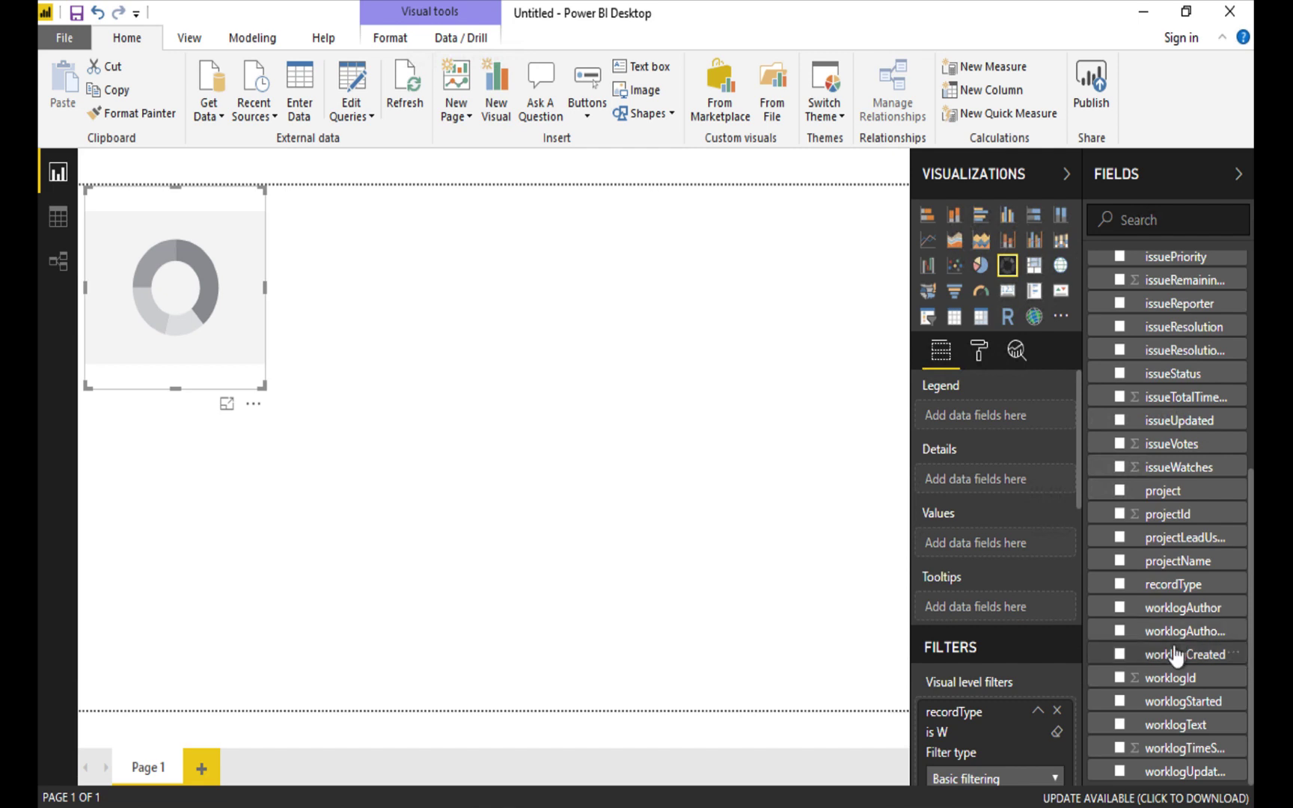
# Set worklogAuthor as Details and worklogTimeSpent as Values, and move the donut toward centre.
pyautogui.moveTo(1177, 619); pyautogui.dragTo(998, 474)
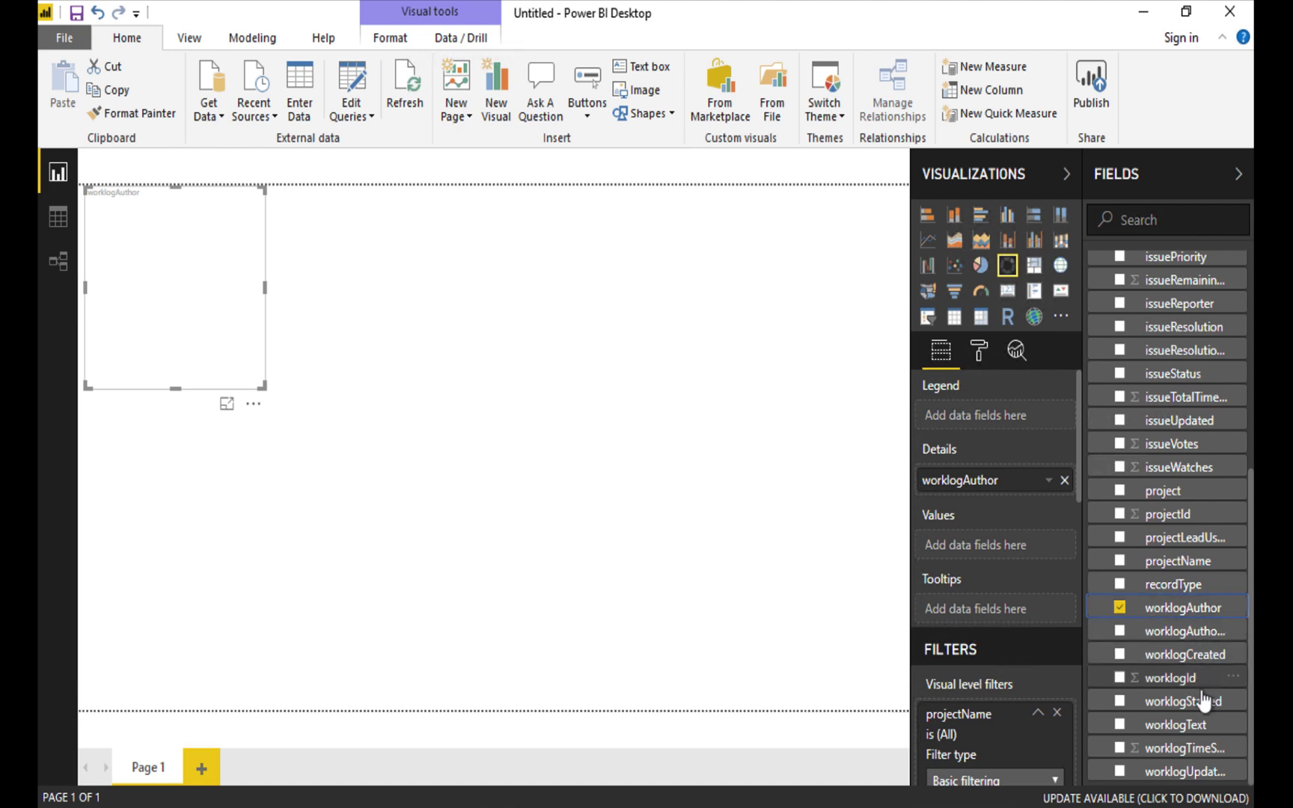
pyautogui.moveTo(1203, 751); pyautogui.dragTo(1024, 537)
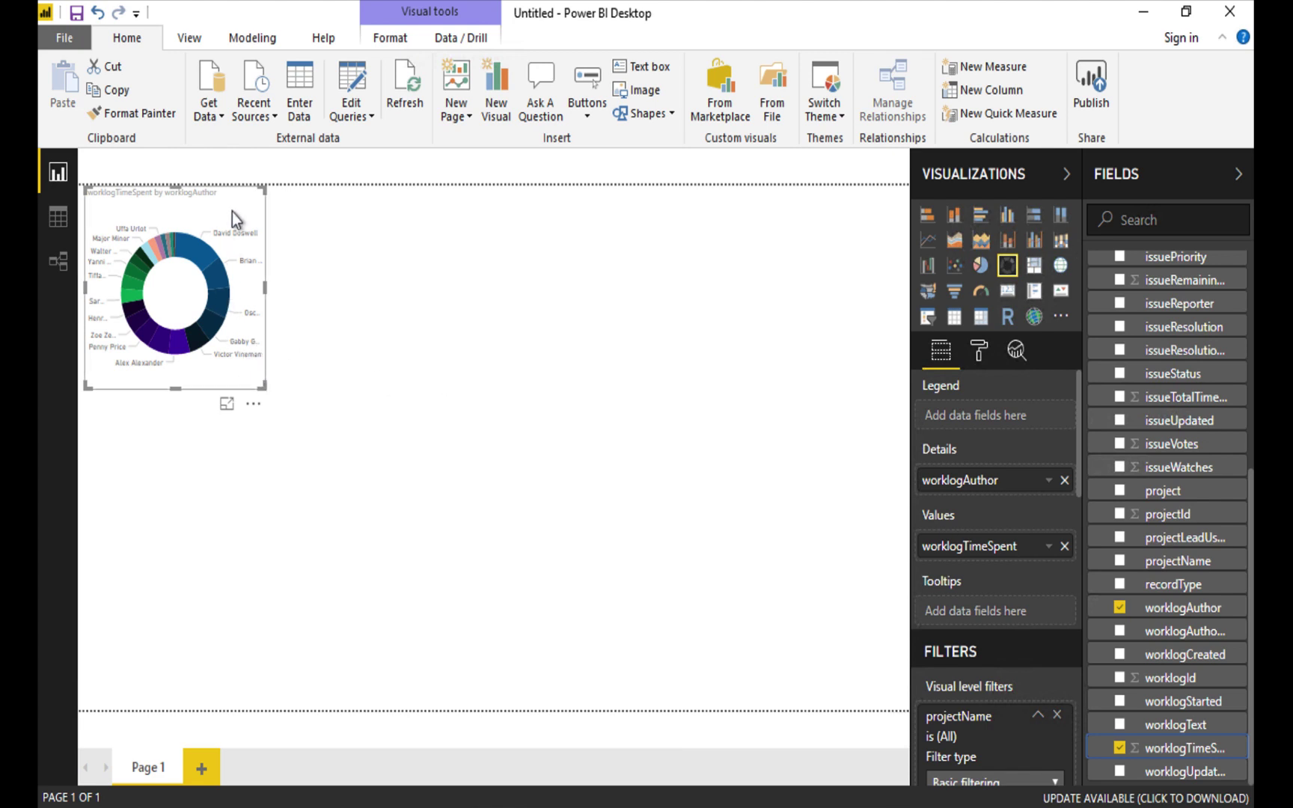
pyautogui.moveTo(236, 200); pyautogui.dragTo(416, 268)
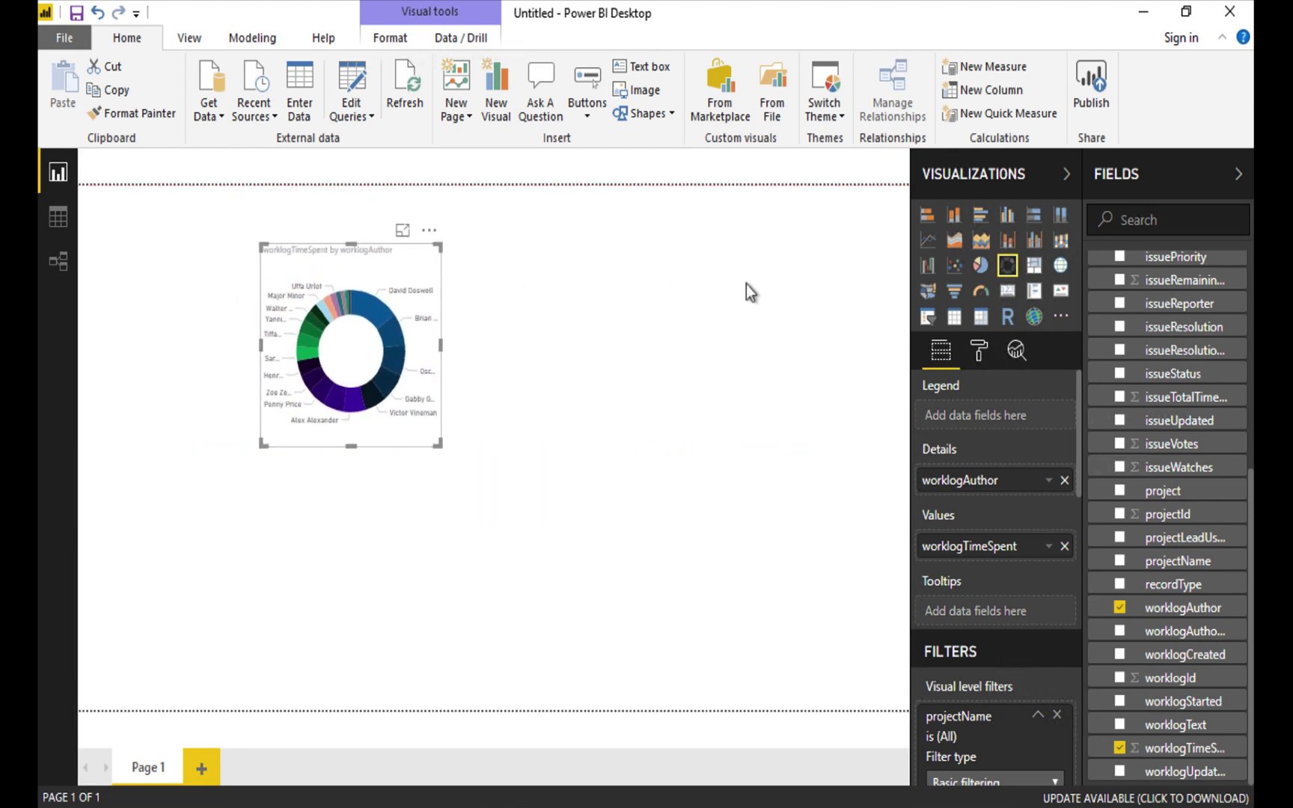
# Make the donut chart's detail labels white.
pyautogui.click(987, 350)
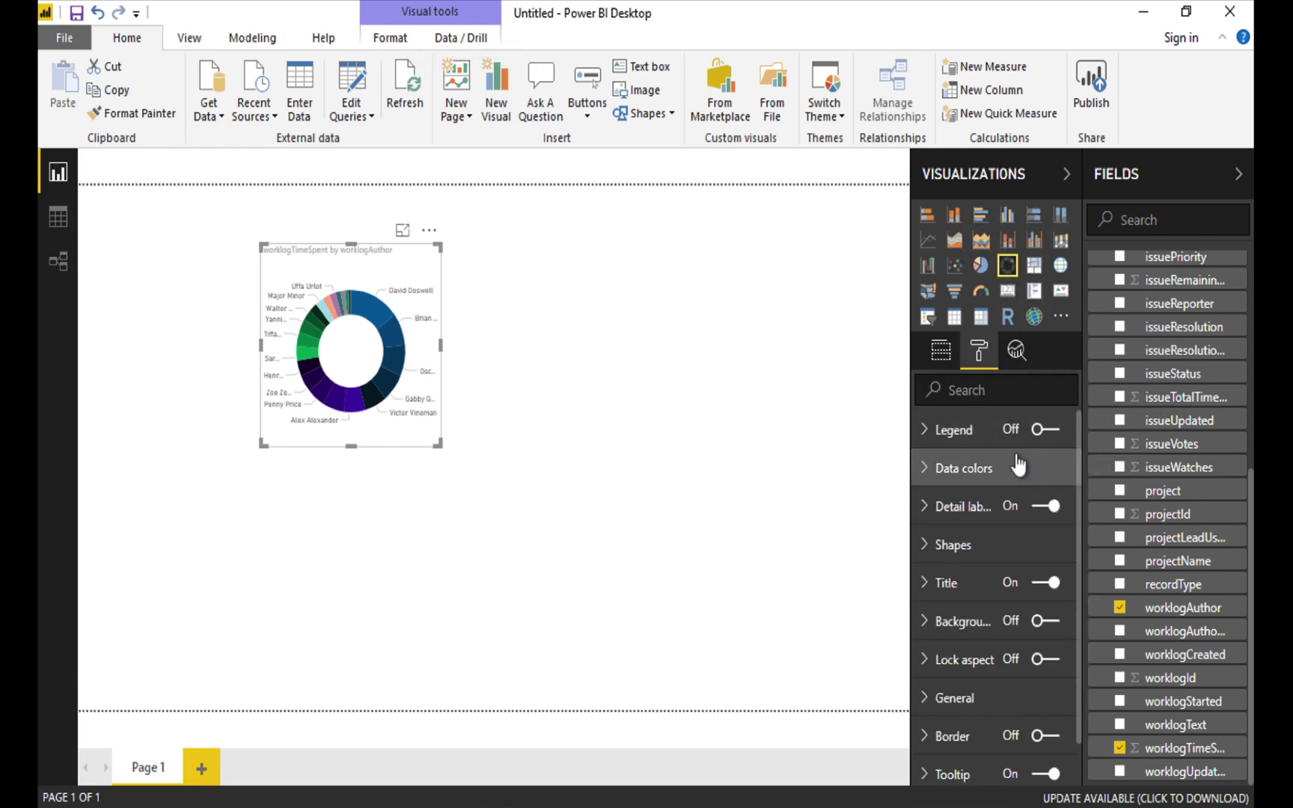
pyautogui.click(924, 509)
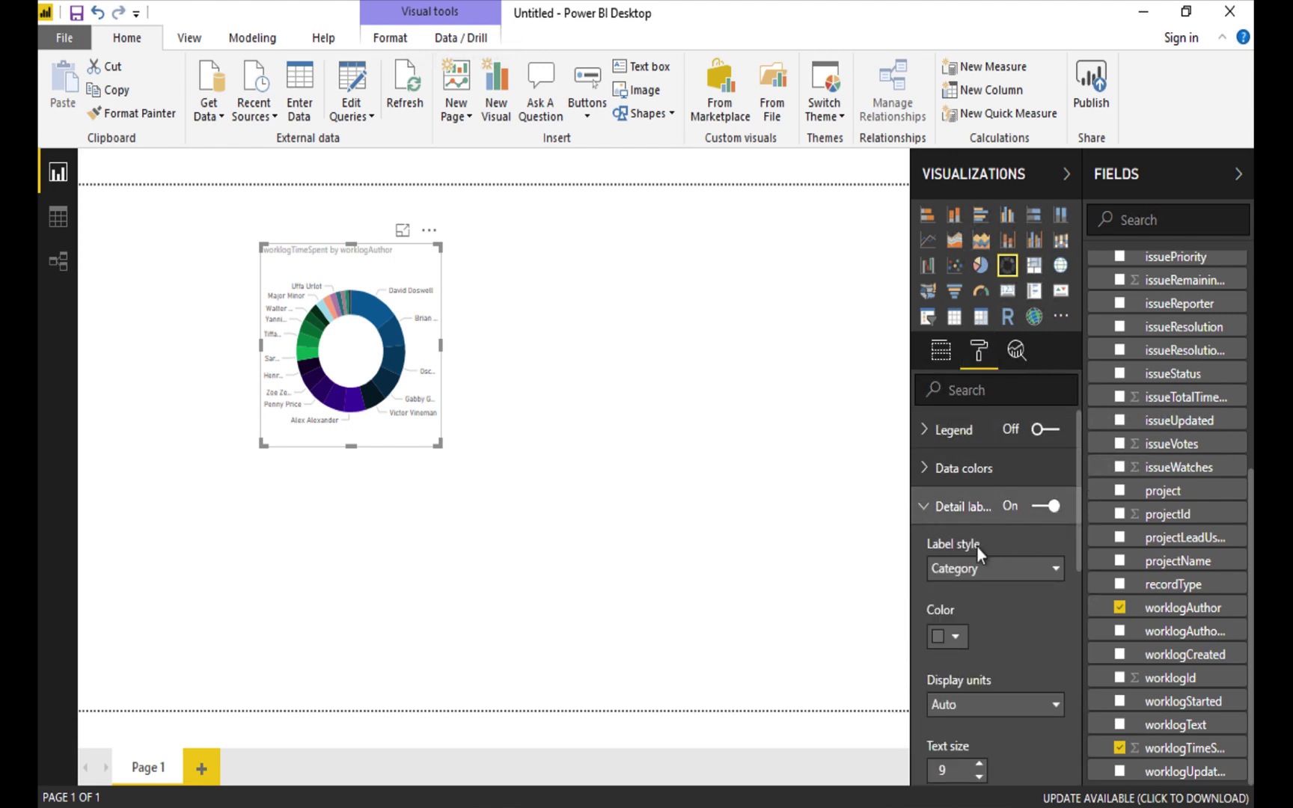
pyautogui.scroll(-2, 1006, 638)
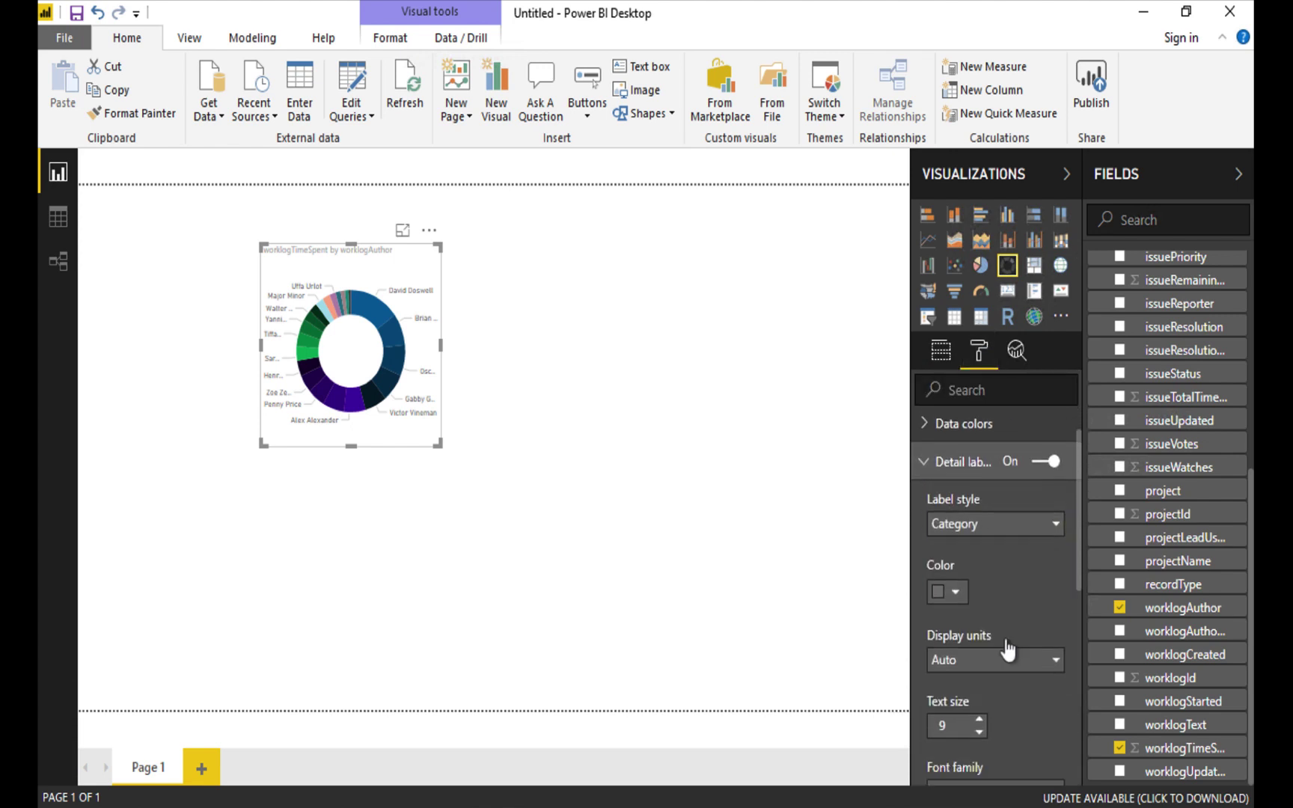
pyautogui.click(955, 499)
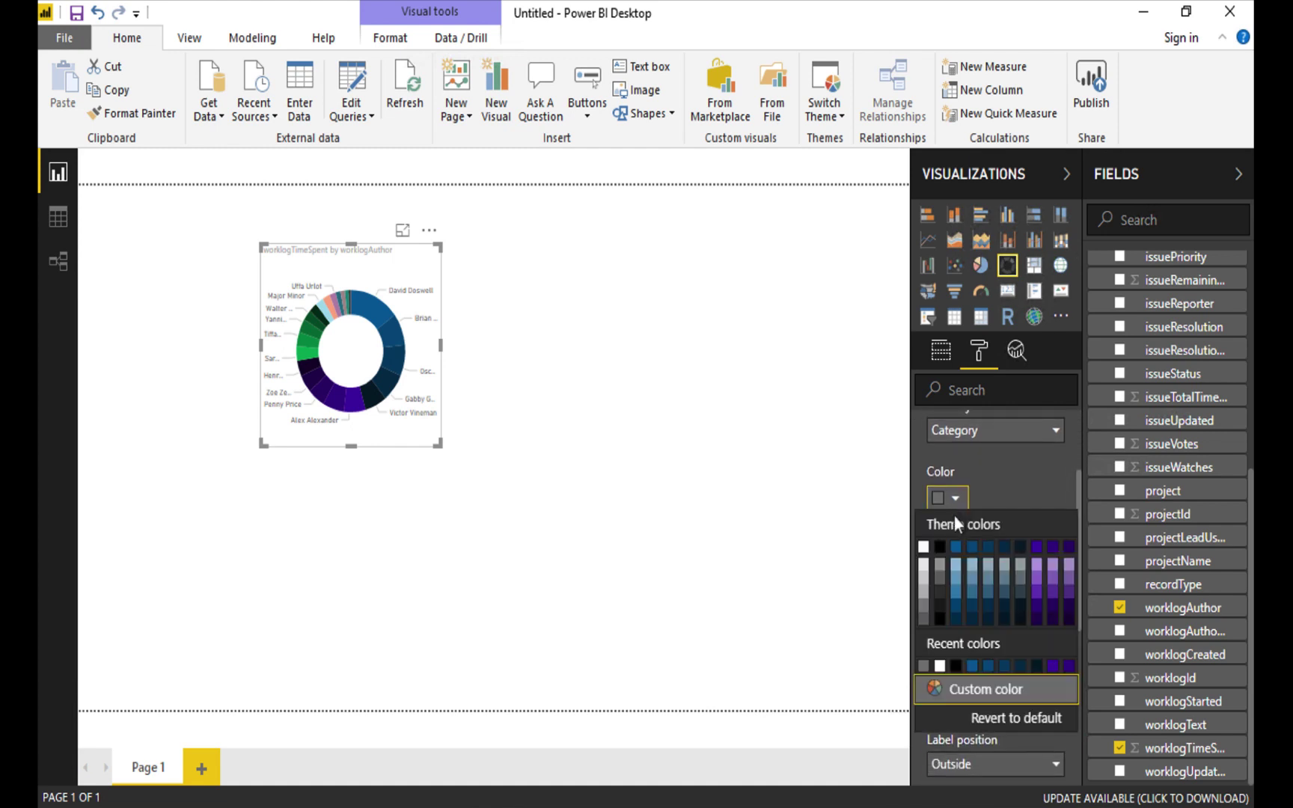
pyautogui.click(927, 548)
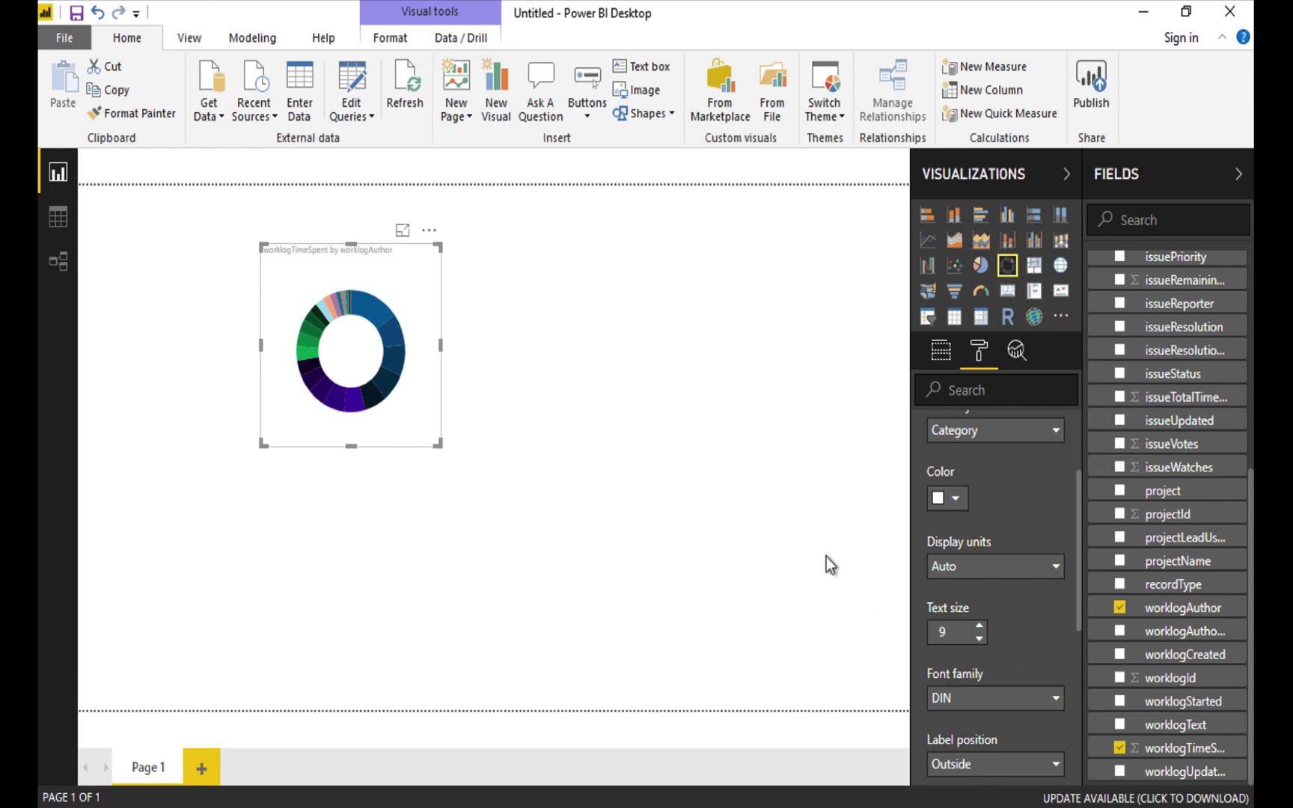
pyautogui.scroll(2, 928, 516)
pyautogui.click(932, 505)
# Change the donut chart's title text to 'Work Logged by Developer'.
pyautogui.scroll(-1, 1011, 681)
pyautogui.click(930, 539)
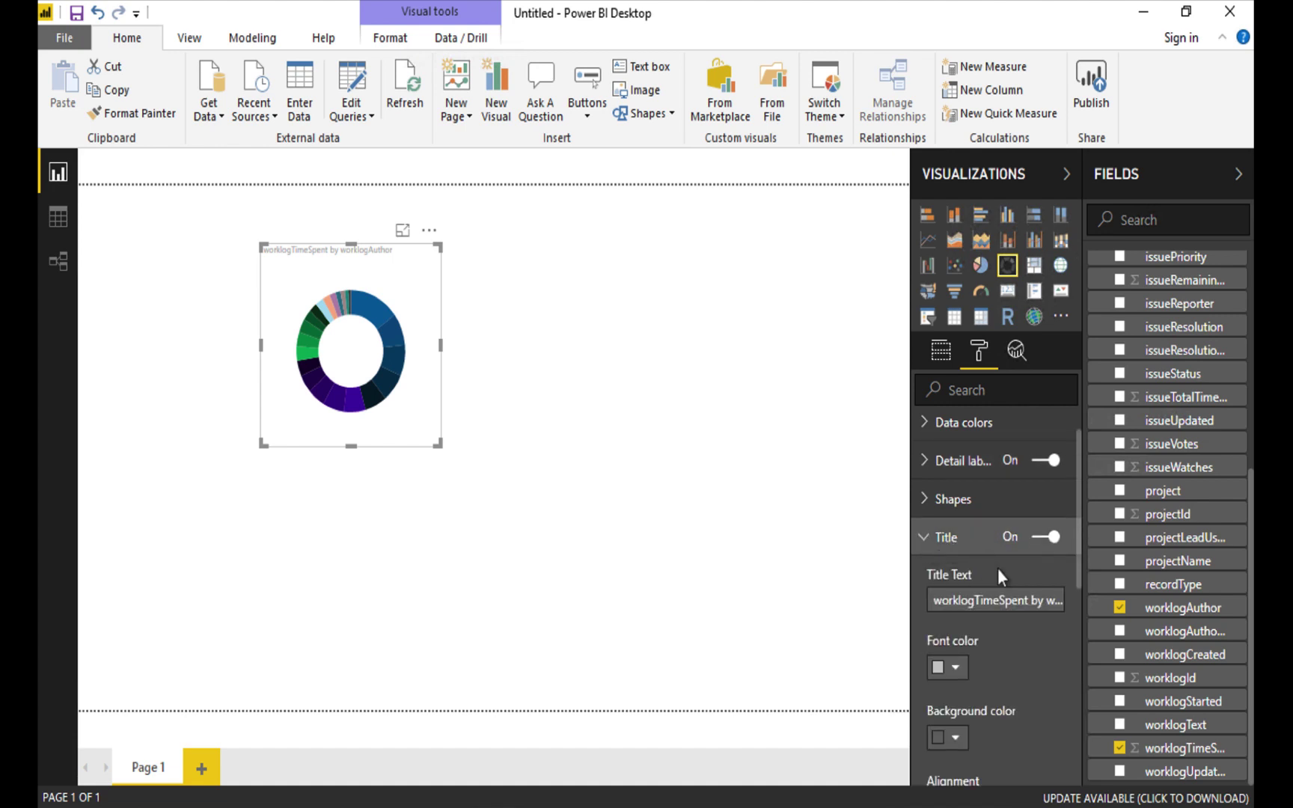
pyautogui.click(974, 599)
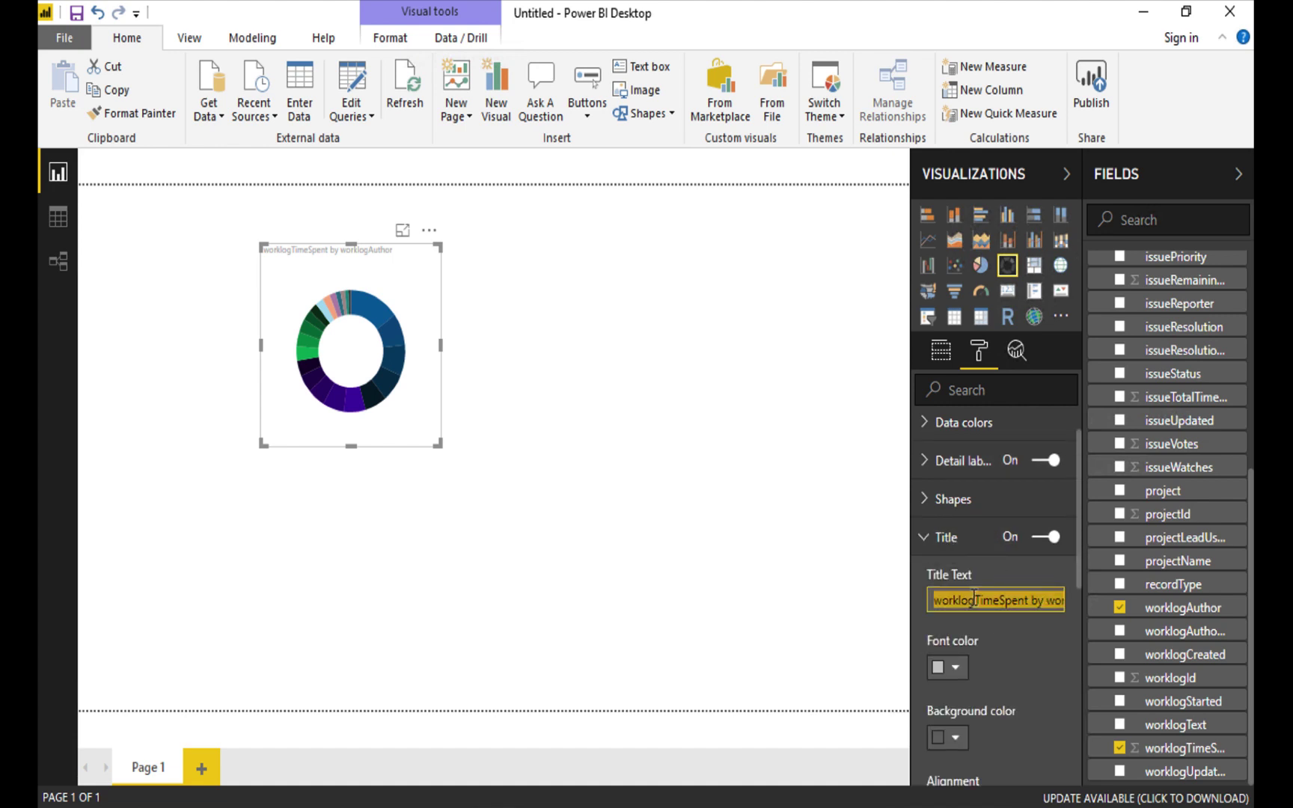
pyautogui.write('Work')
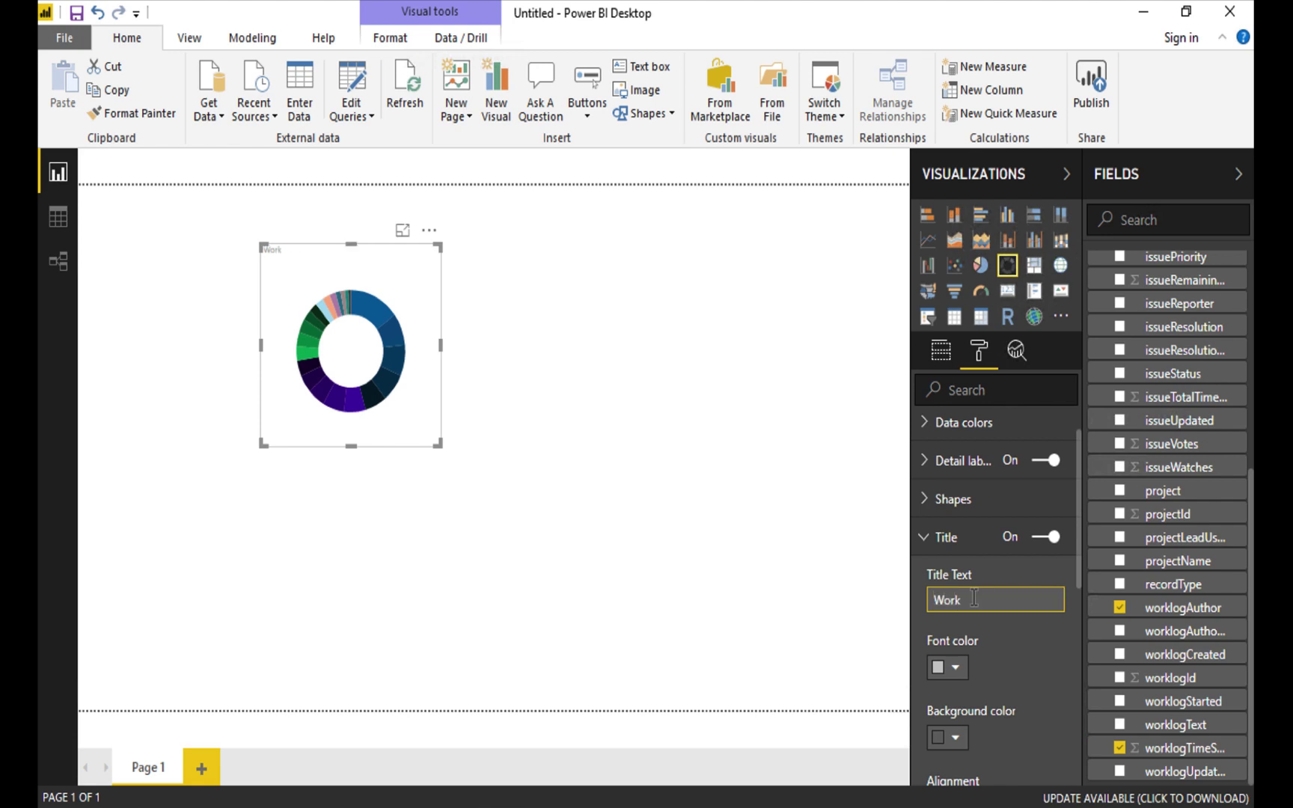
pyautogui.write(' Logged by Developer')
# Style the donut title white, centred, size 15 on a dark blue bar.
pyautogui.click(956, 668)
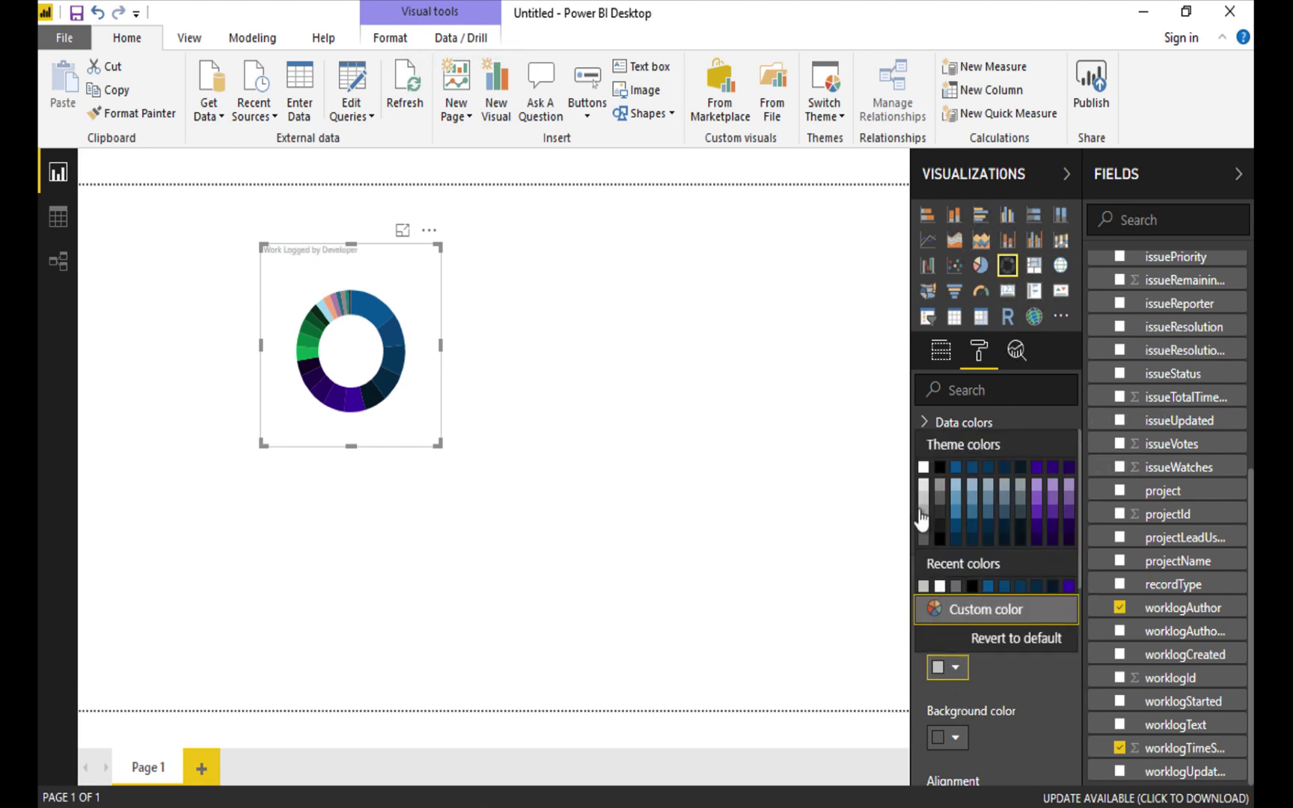
pyautogui.click(928, 478)
pyautogui.click(956, 738)
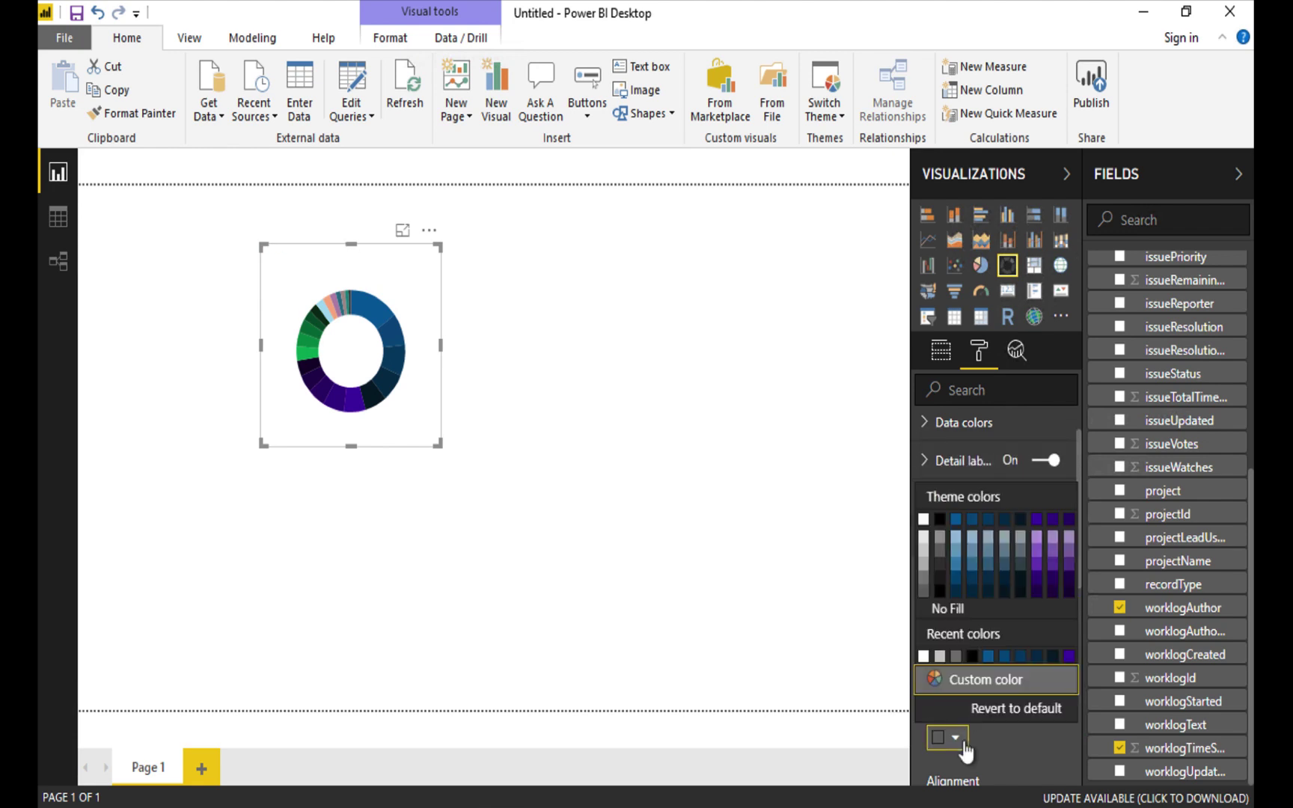
pyautogui.click(989, 519)
pyautogui.scroll(-1, 1005, 697)
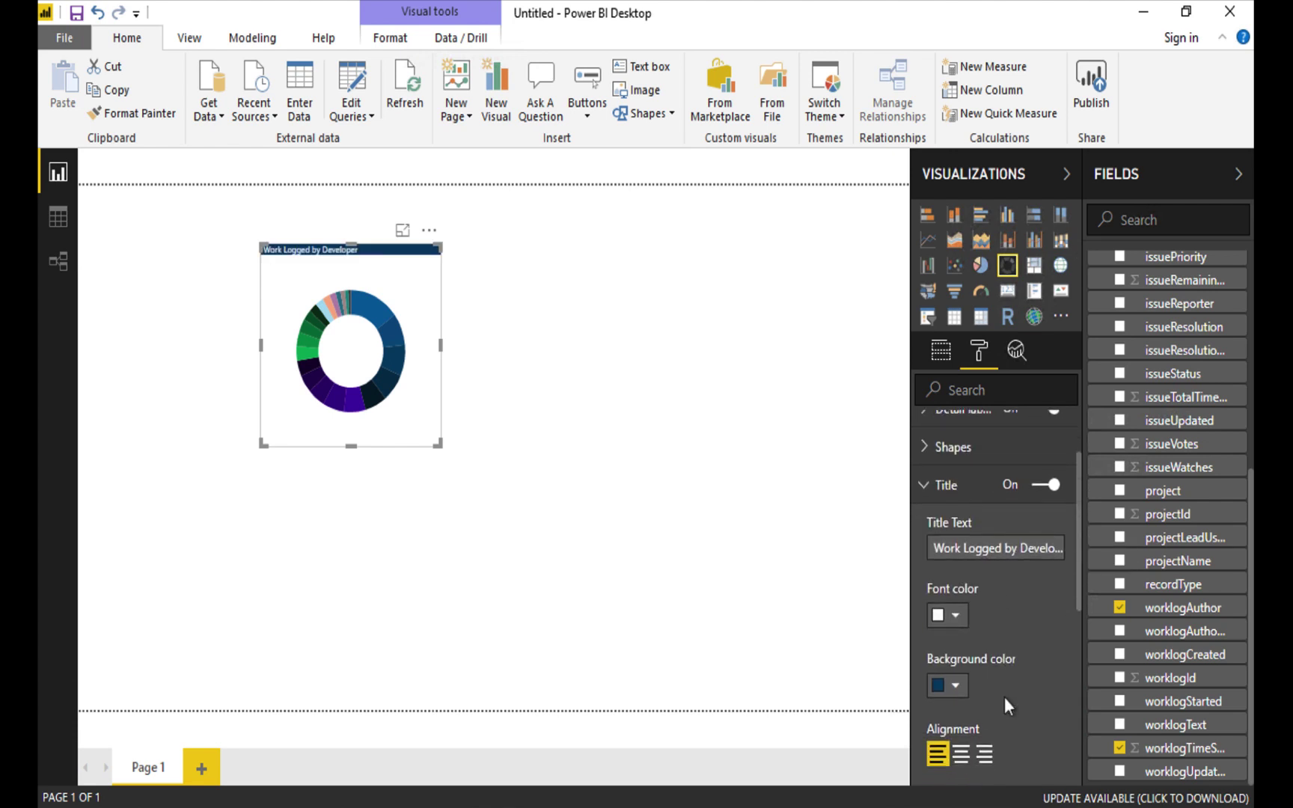
pyautogui.click(954, 686)
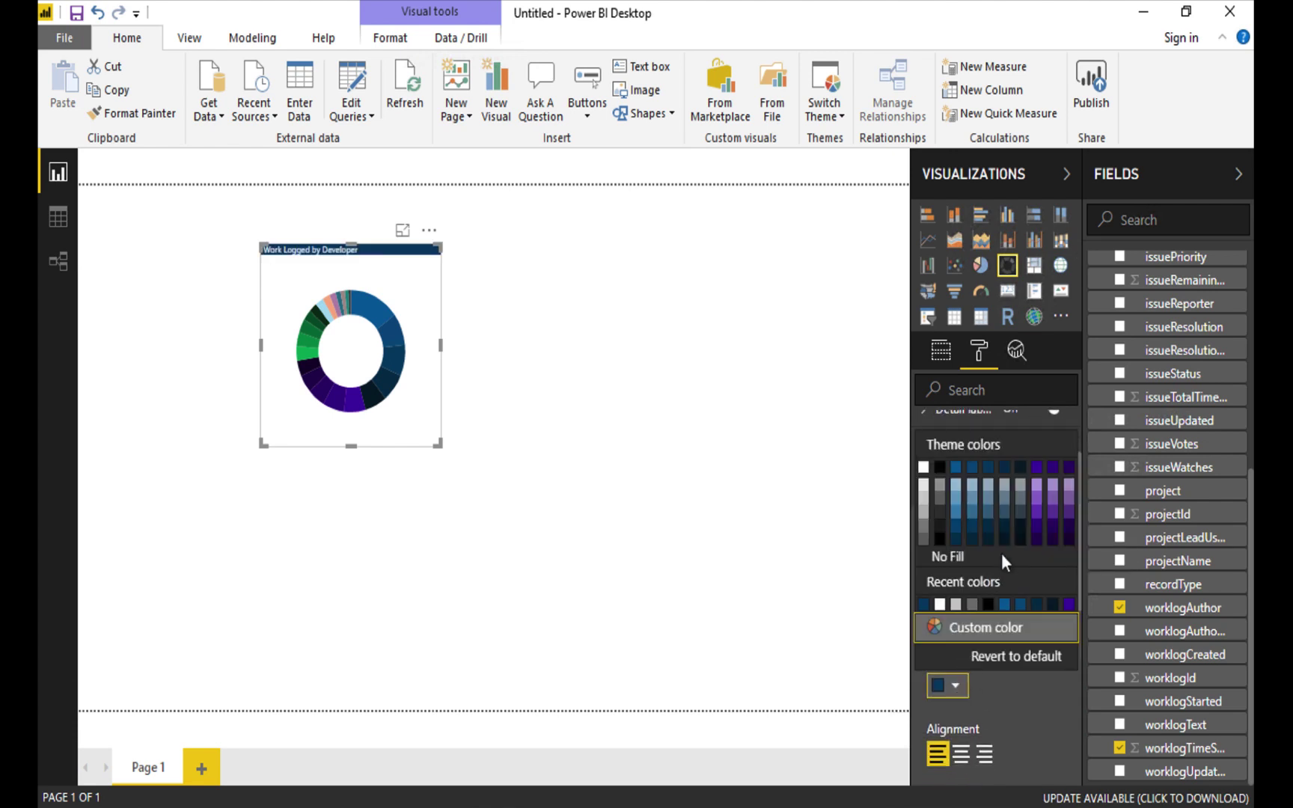
pyautogui.click(972, 467)
pyautogui.scroll(-3, 997, 697)
pyautogui.click(962, 535)
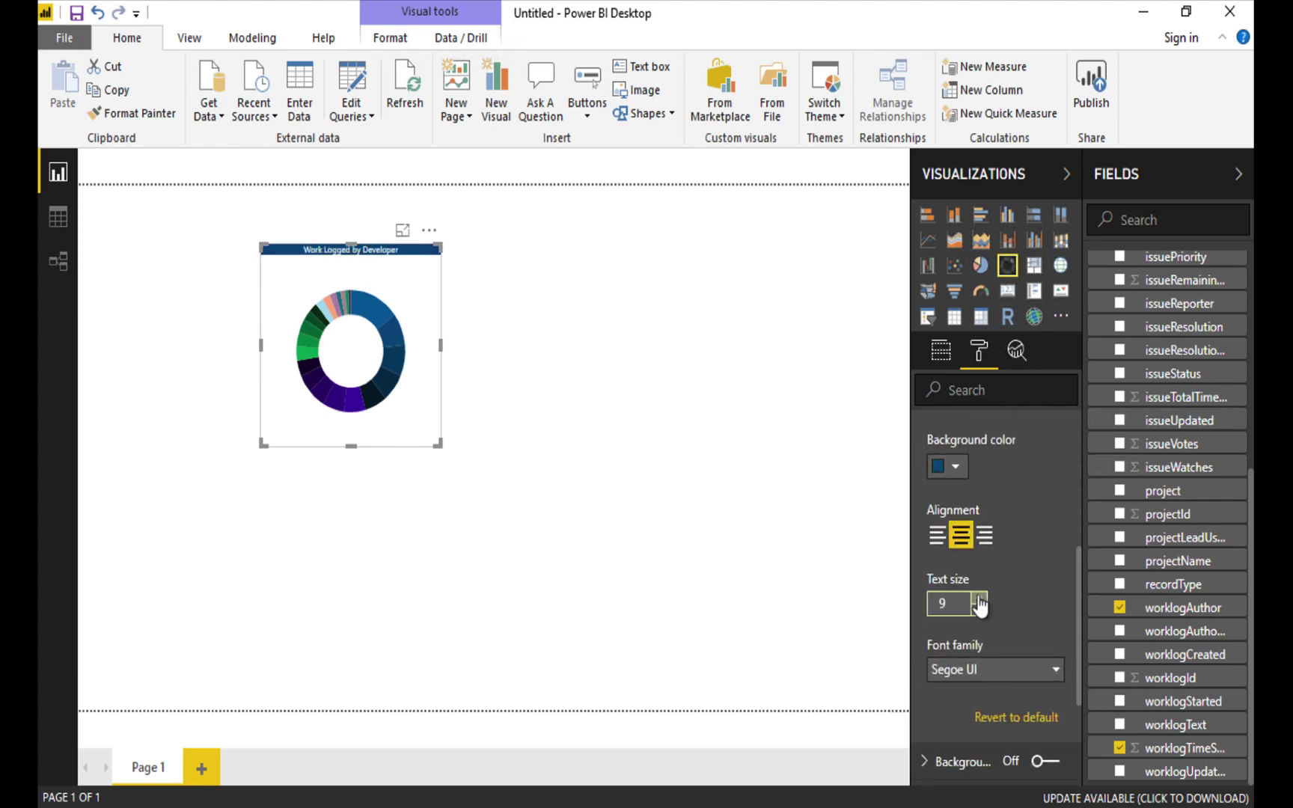
pyautogui.click(979, 598)
pyautogui.click(979, 598)
pyautogui.click(979, 598)
pyautogui.click(979, 598)
pyautogui.click(979, 598)
pyautogui.click(979, 598)
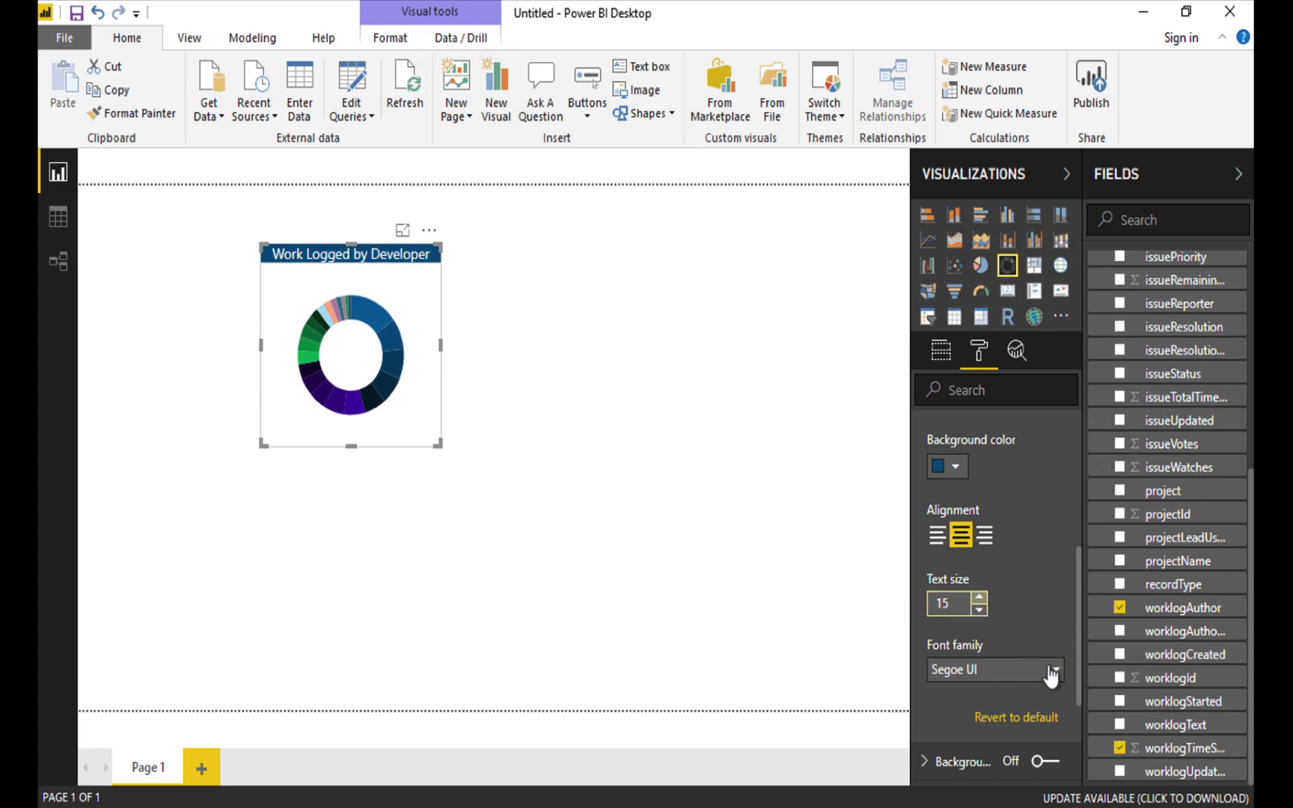
# Turn on a dark blue donut background with 13% transparency.
pyautogui.scroll(-4, 982, 698)
pyautogui.click(923, 599)
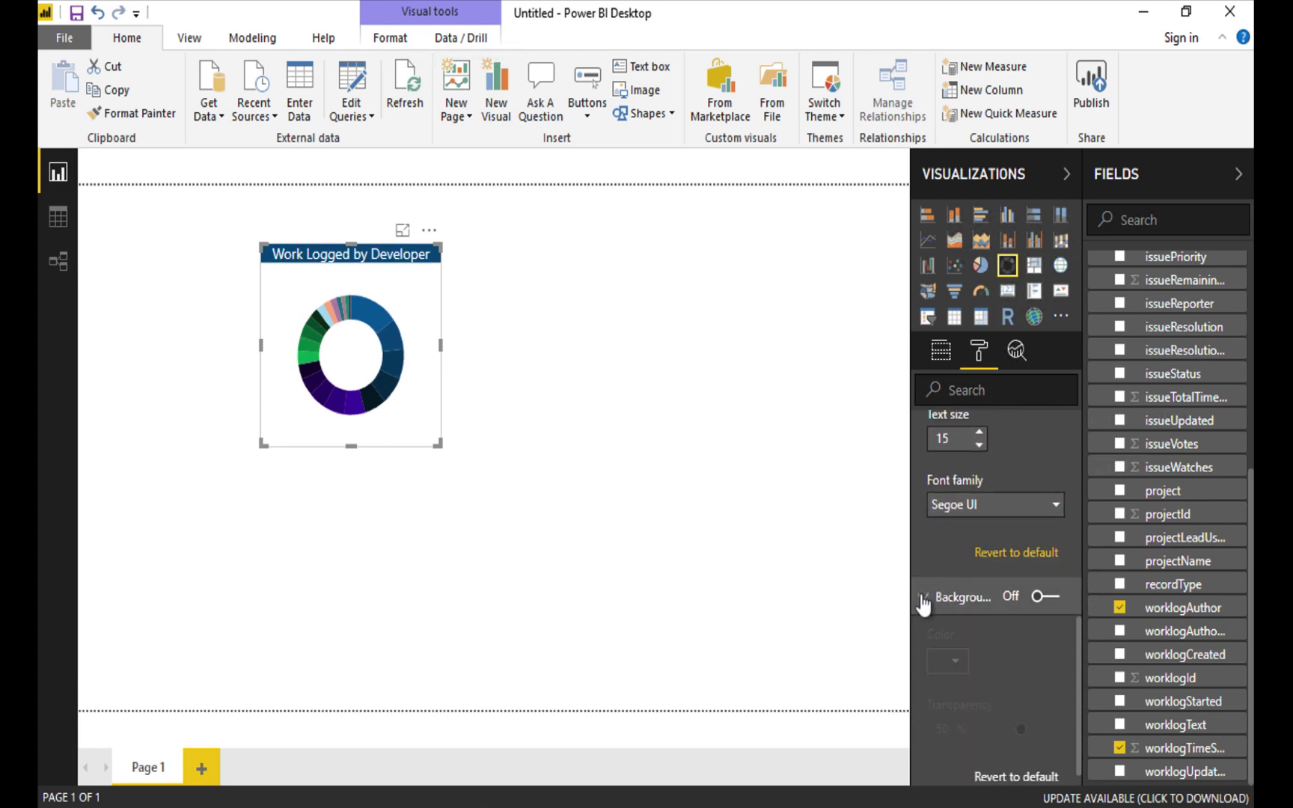
pyautogui.click(1044, 598)
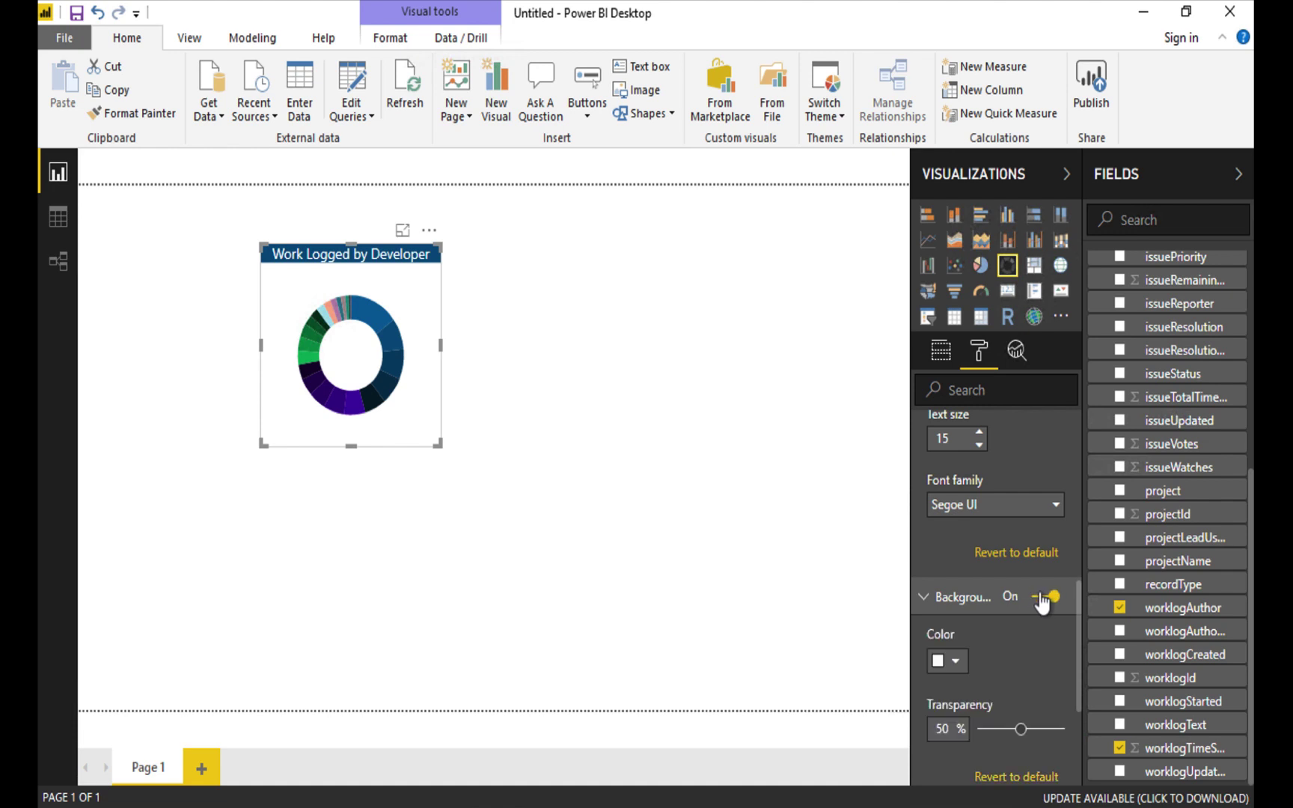
pyautogui.click(948, 661)
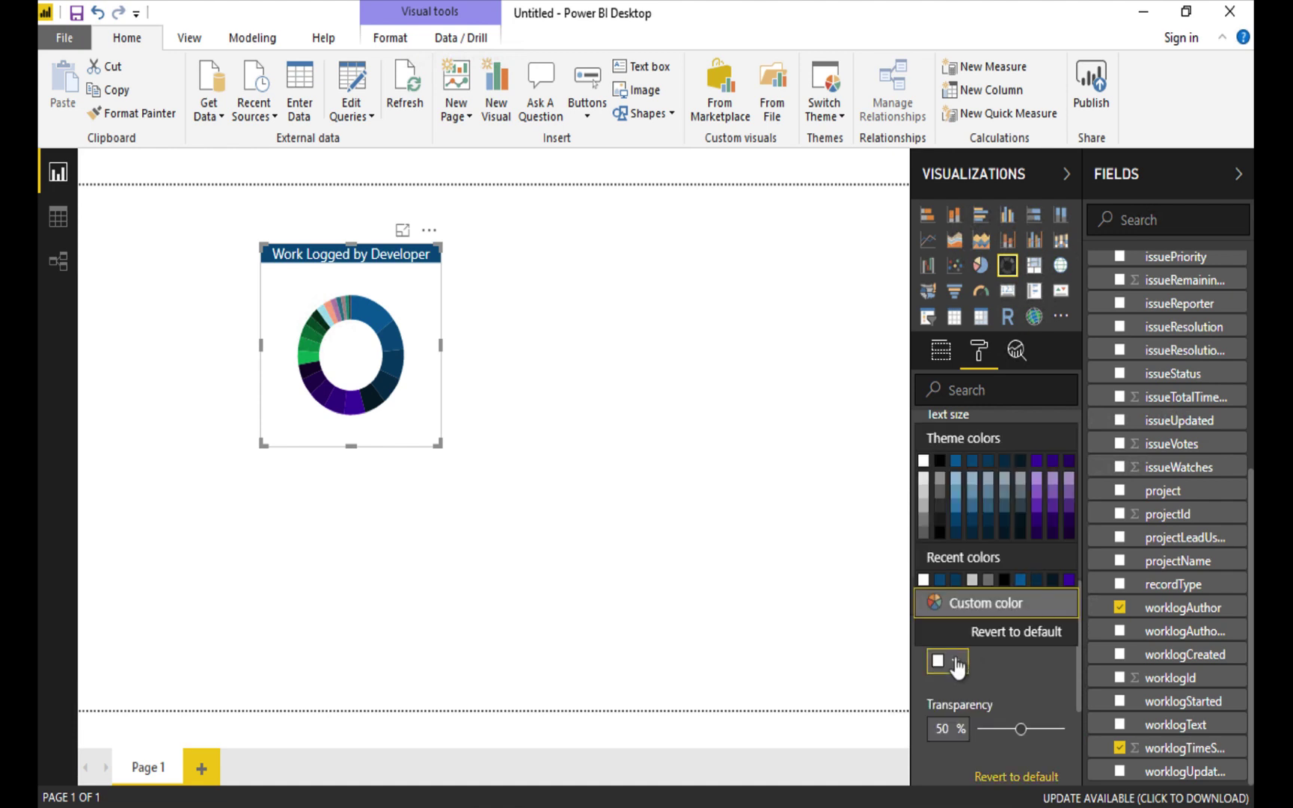
pyautogui.click(988, 460)
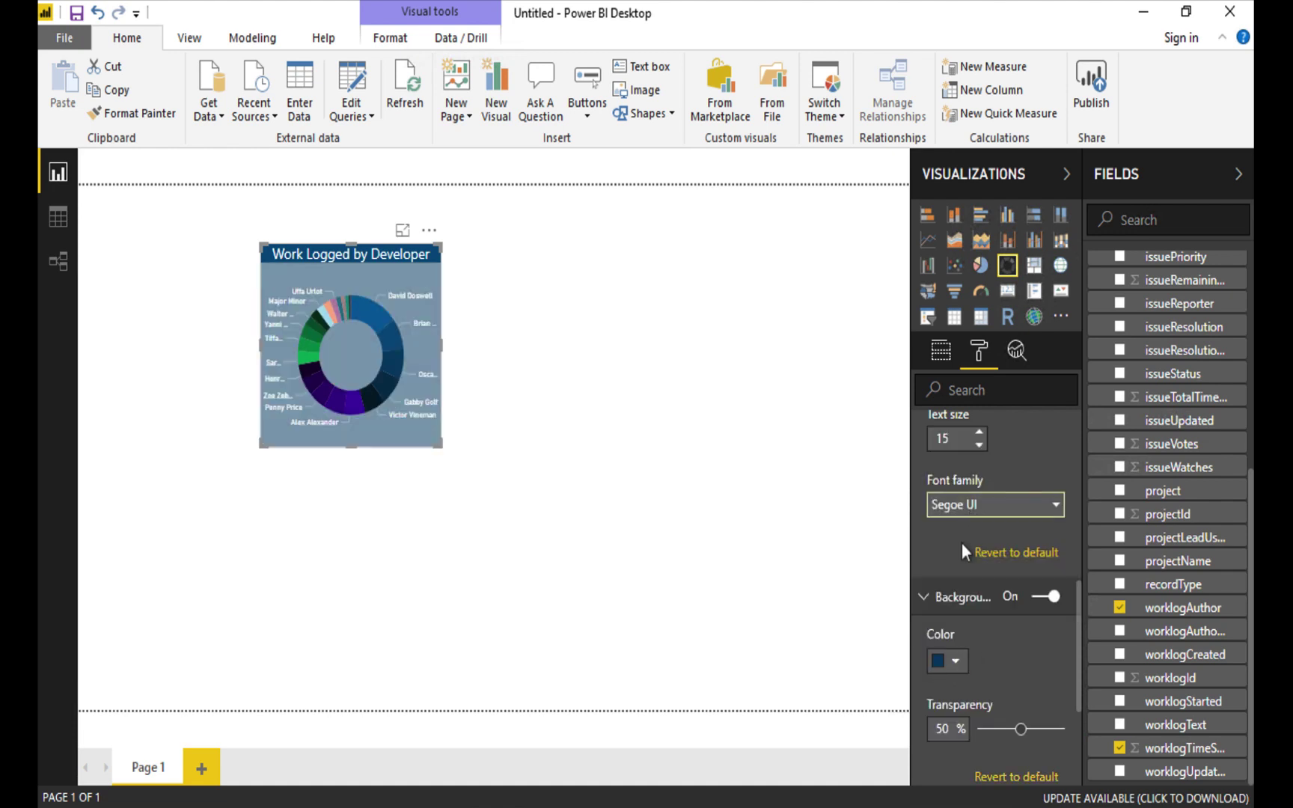
pyautogui.moveTo(1020, 729); pyautogui.dragTo(982, 729)
pyautogui.click(627, 354)
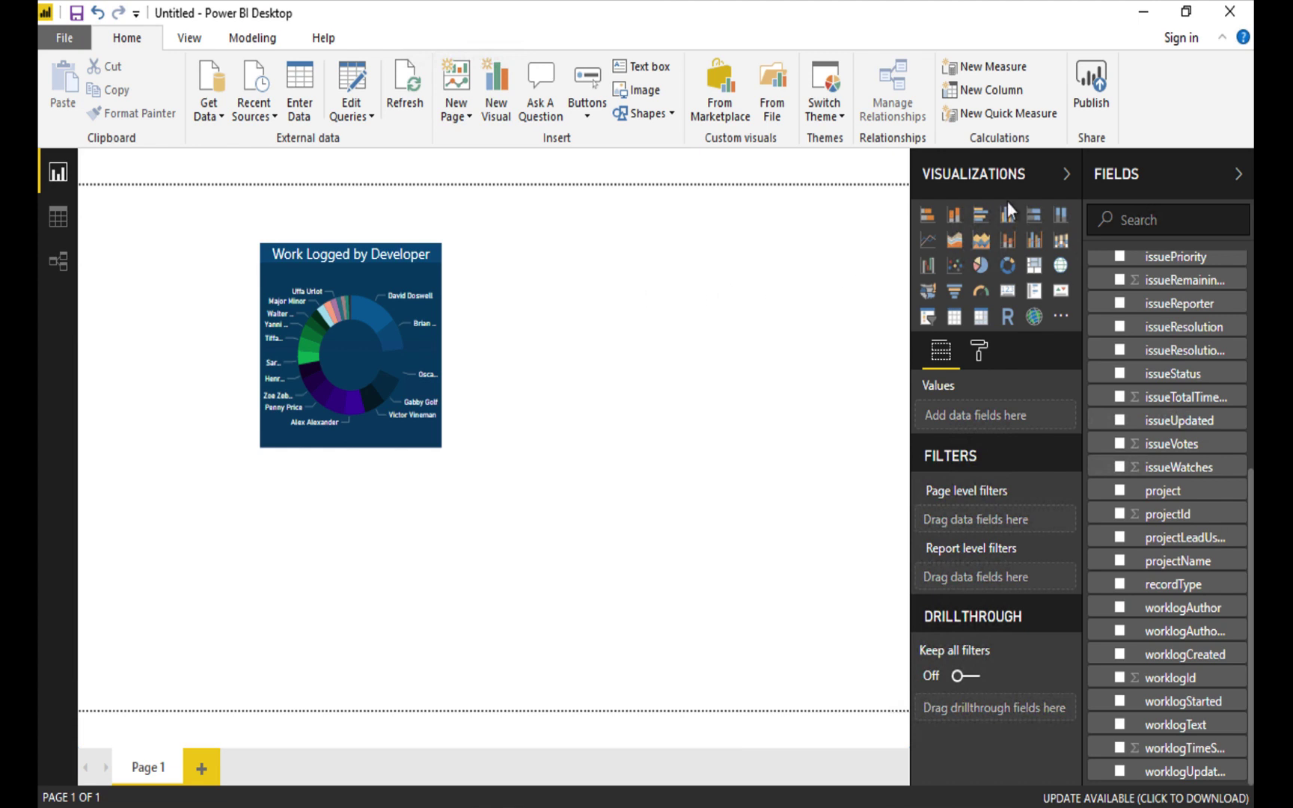
# Place a new treemap under the donut chart and filter it to recordType W.
pyautogui.click(1035, 267)
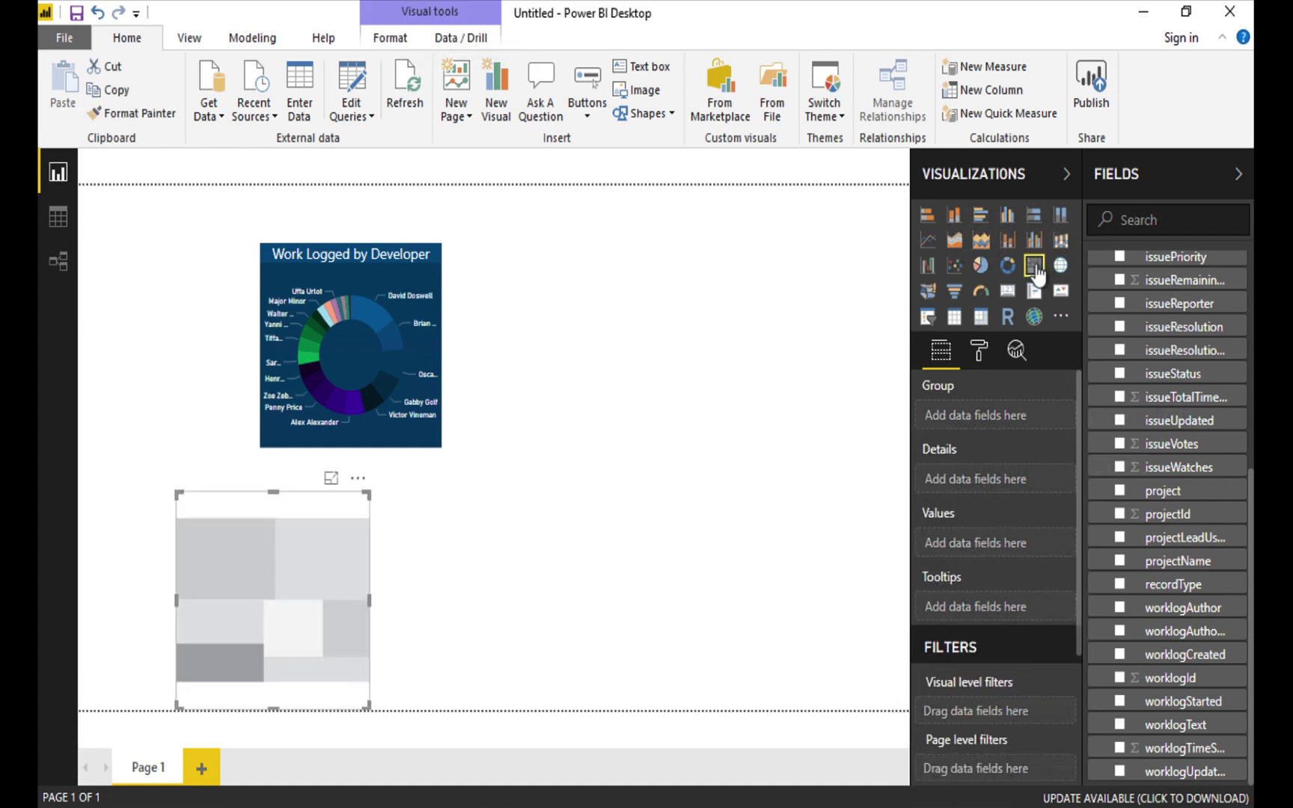
pyautogui.moveTo(289, 507); pyautogui.dragTo(375, 467)
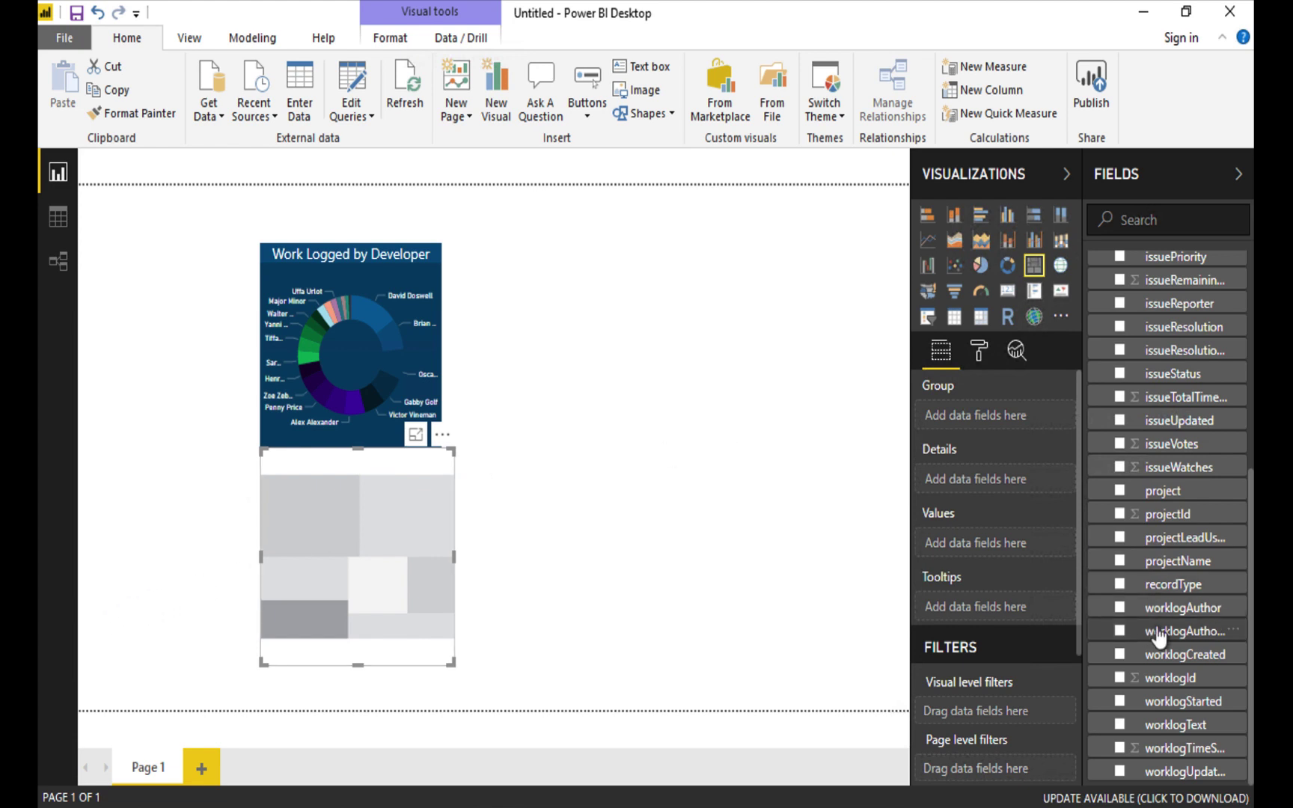
pyautogui.moveTo(1169, 591); pyautogui.dragTo(996, 714)
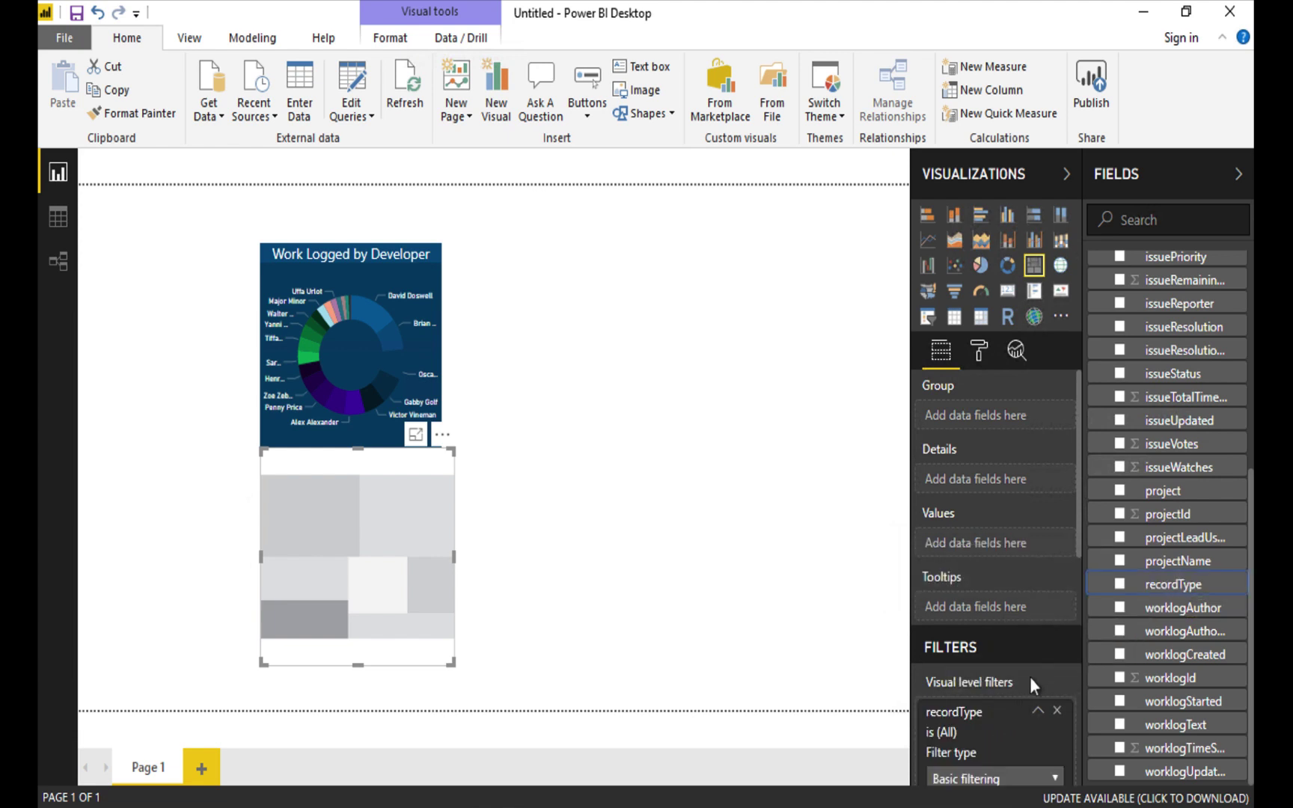
pyautogui.click(932, 652)
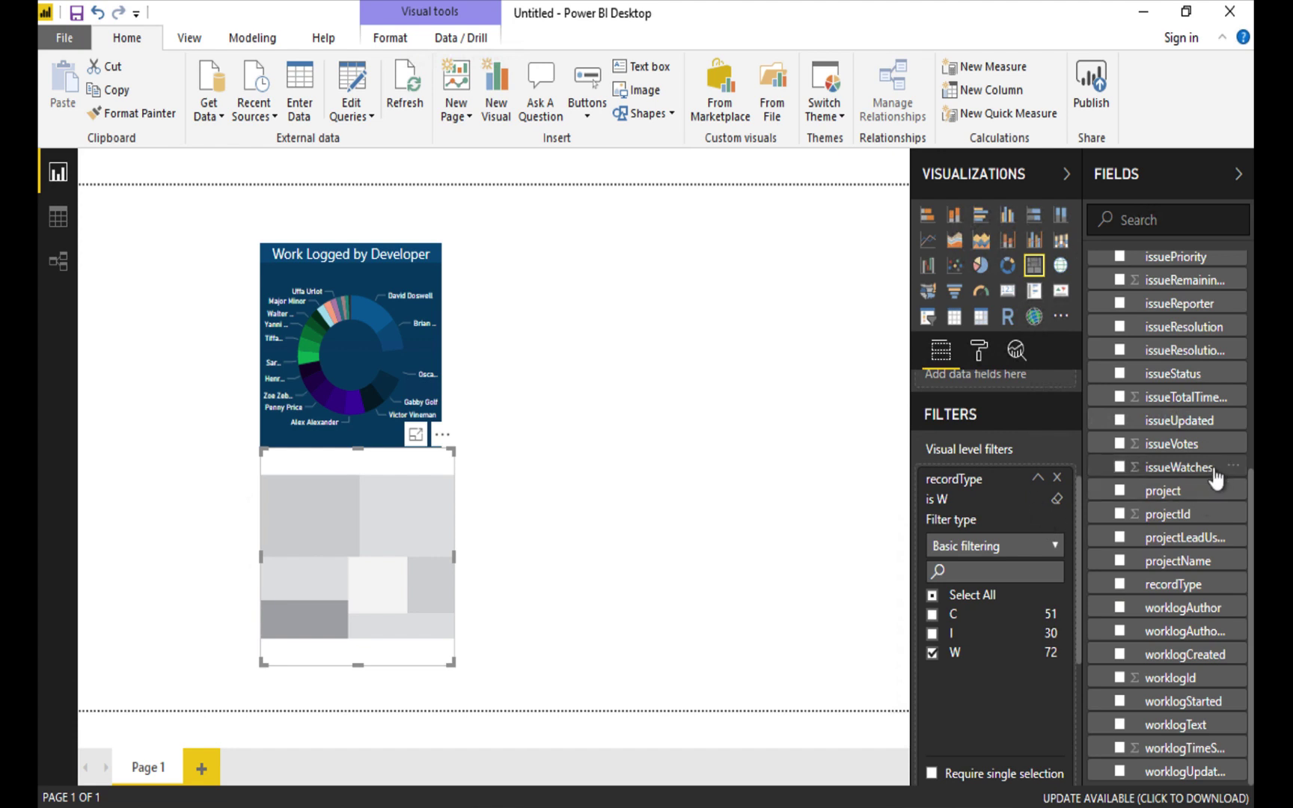
# Add a projectName filter to the treemap that includes every project.
pyautogui.moveTo(1196, 567); pyautogui.dragTo(1017, 724)
pyautogui.scroll(-4, 1020, 728)
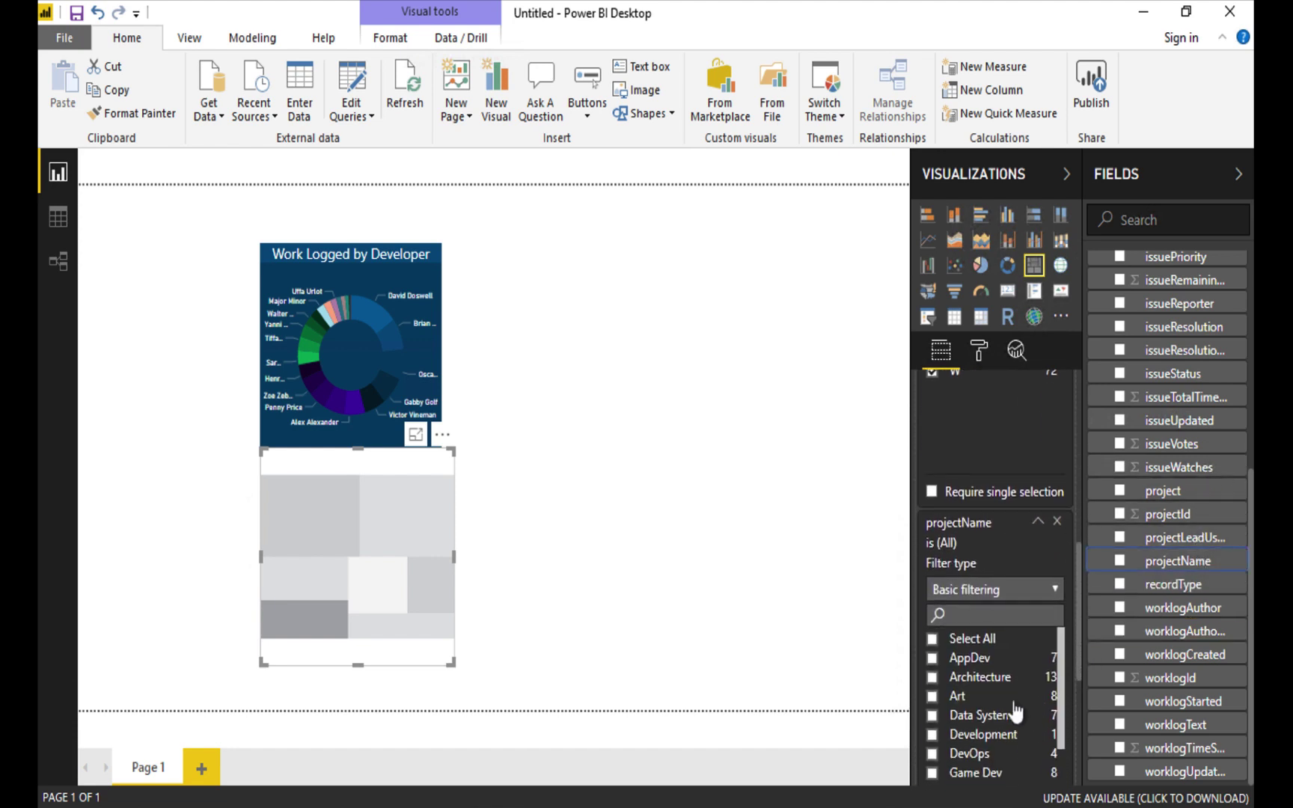
pyautogui.click(933, 640)
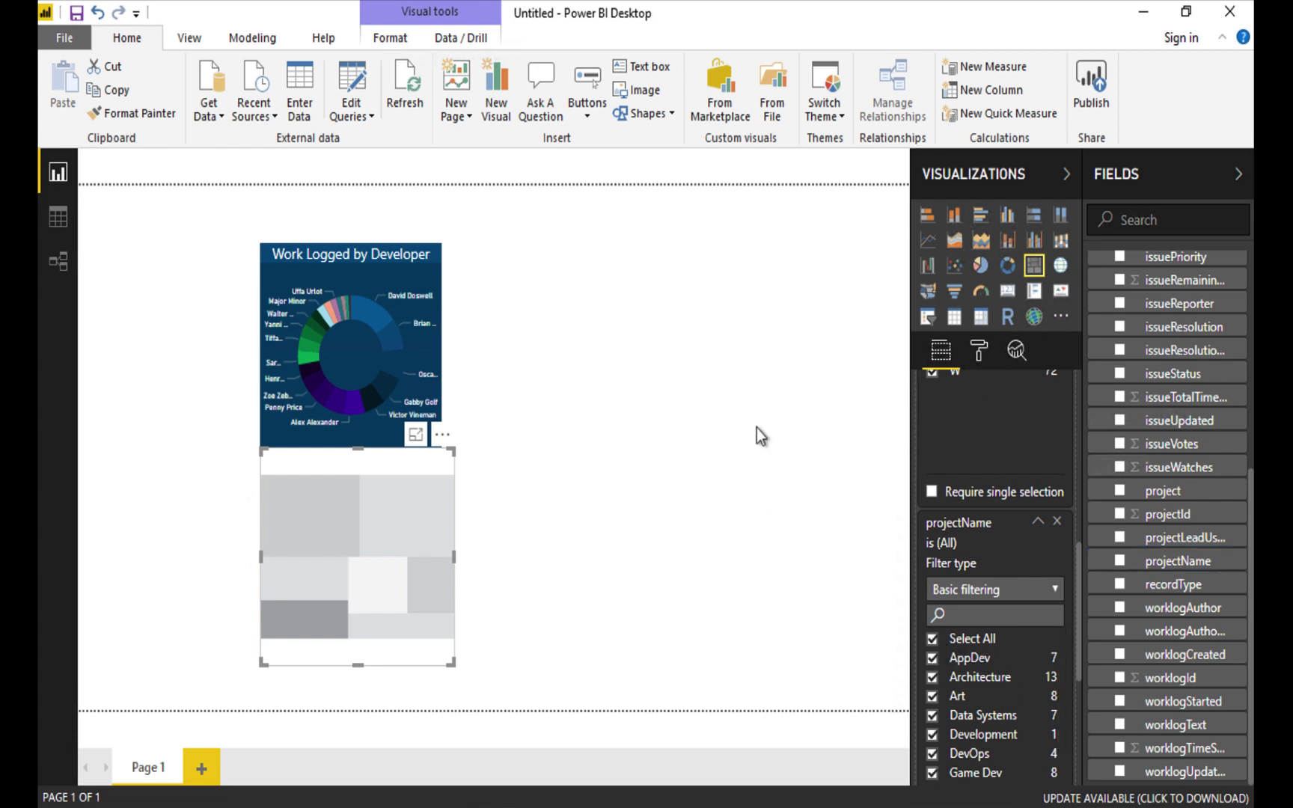
pyautogui.scroll(6, 1023, 430)
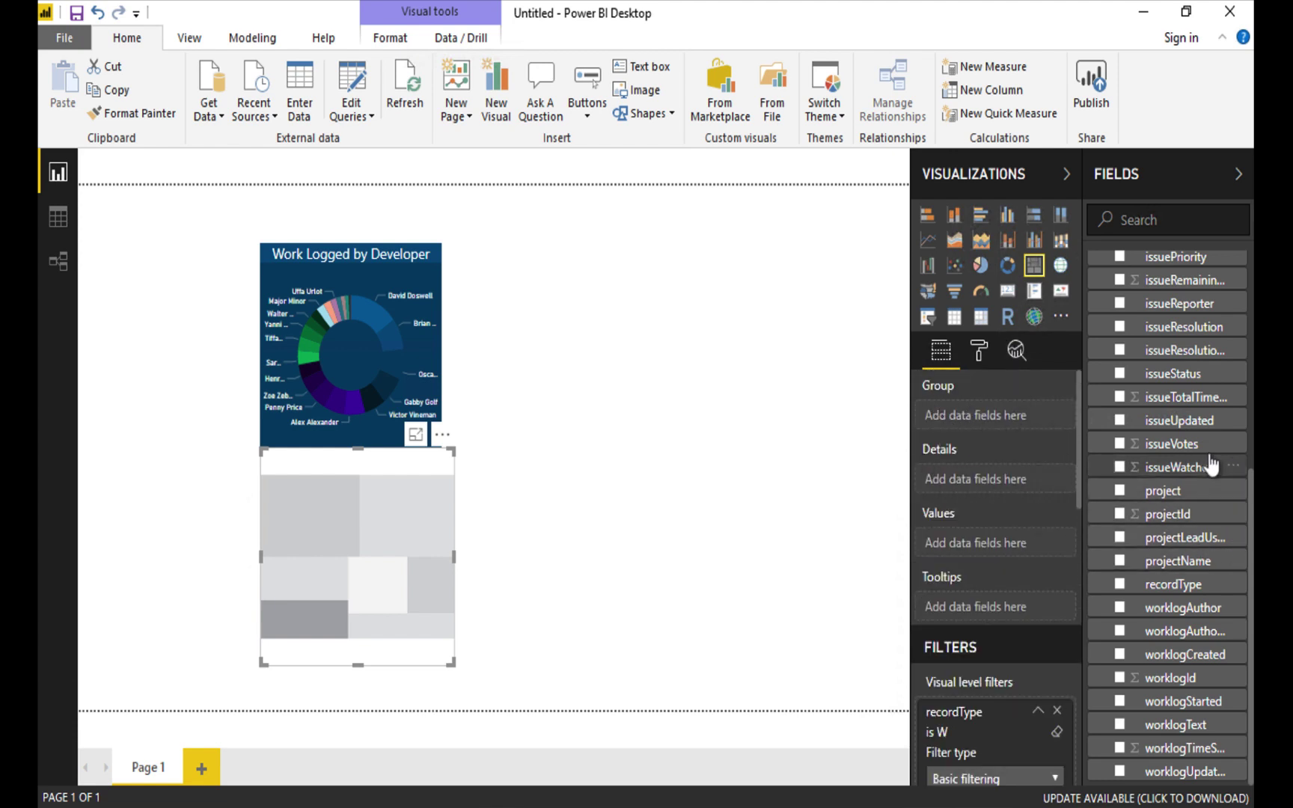
# Plot worklogTimeSpent grouped by projectName in the treemap and turn on data labels.
pyautogui.moveTo(1198, 563); pyautogui.dragTo(1024, 420)
pyautogui.moveTo(1175, 748); pyautogui.dragTo(1041, 546)
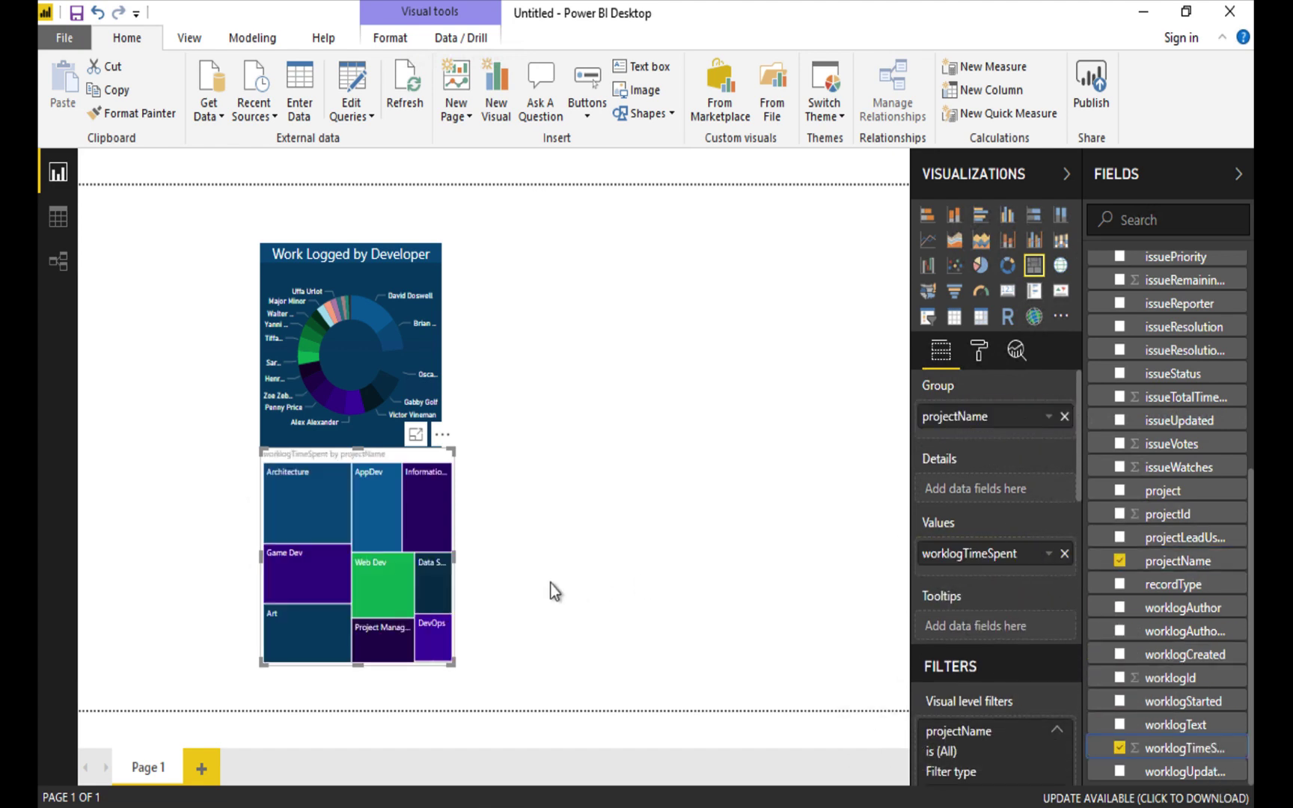
pyautogui.click(983, 347)
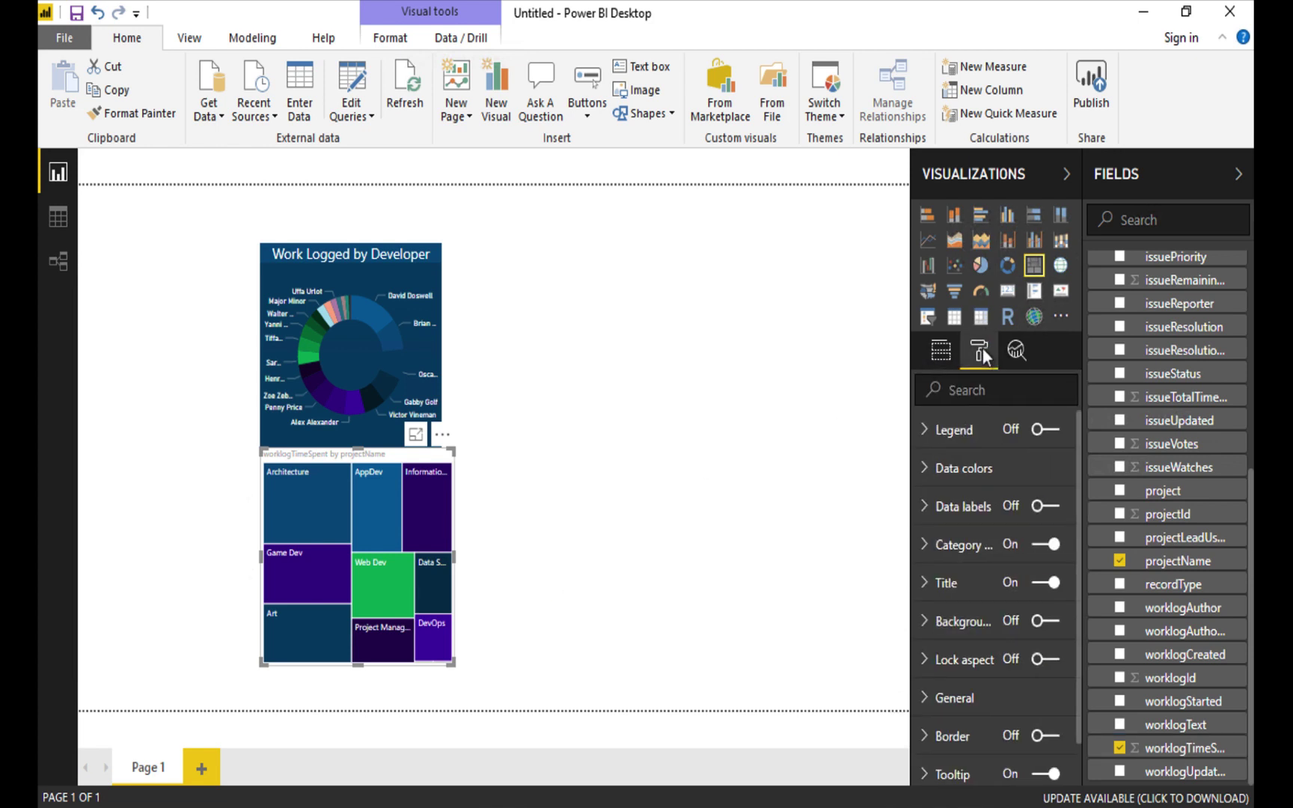
pyautogui.click(1010, 513)
# Raise the treemap's data label text size to 13 and widen it across the canvas.
pyautogui.click(927, 507)
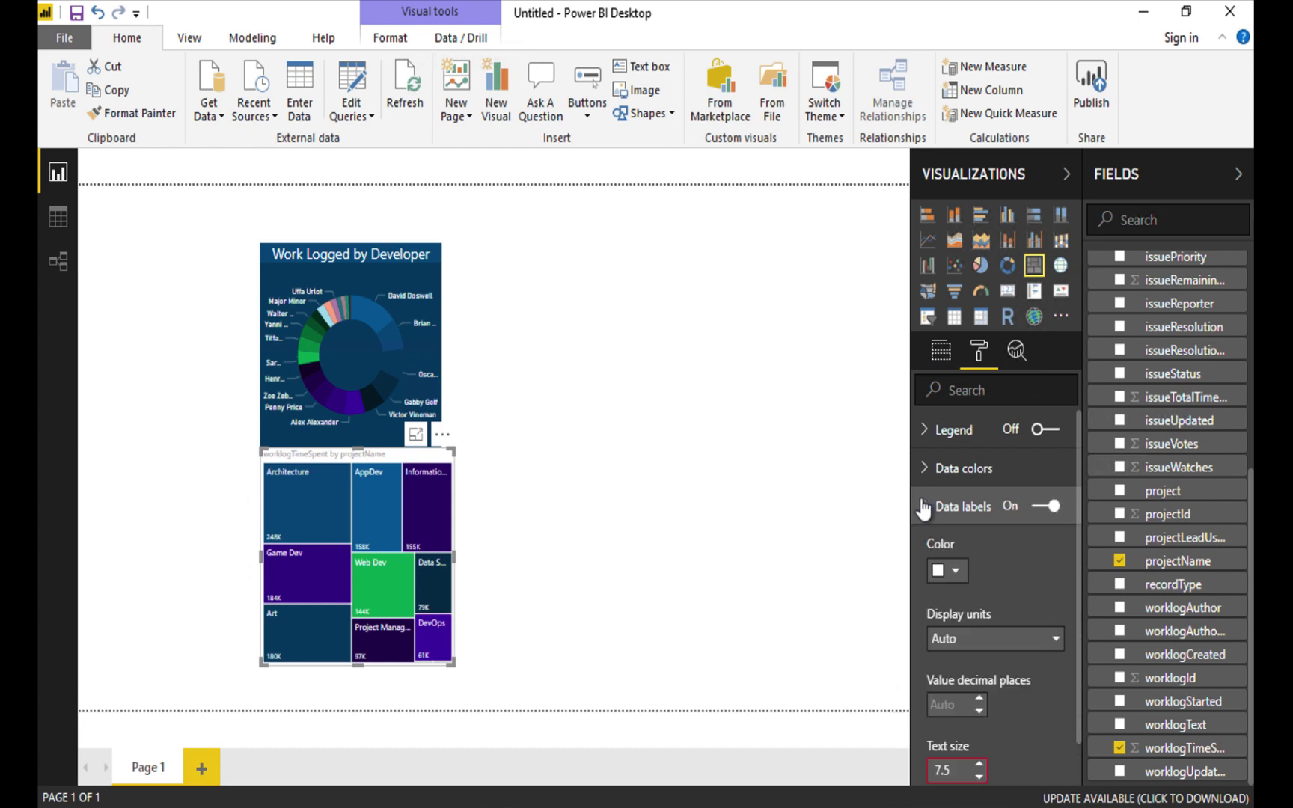
pyautogui.click(962, 576)
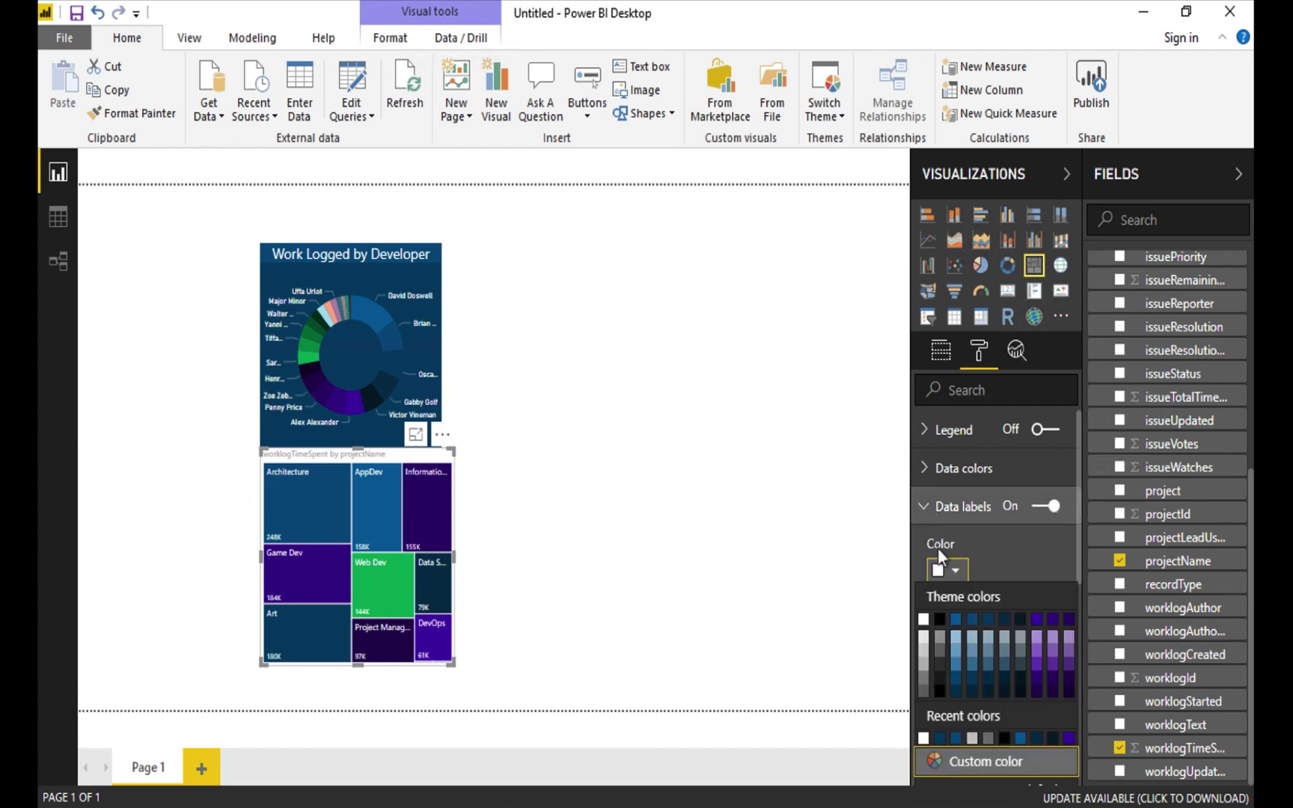
pyautogui.click(1019, 572)
pyautogui.scroll(-3, 1036, 570)
pyautogui.scroll(-1, 1036, 570)
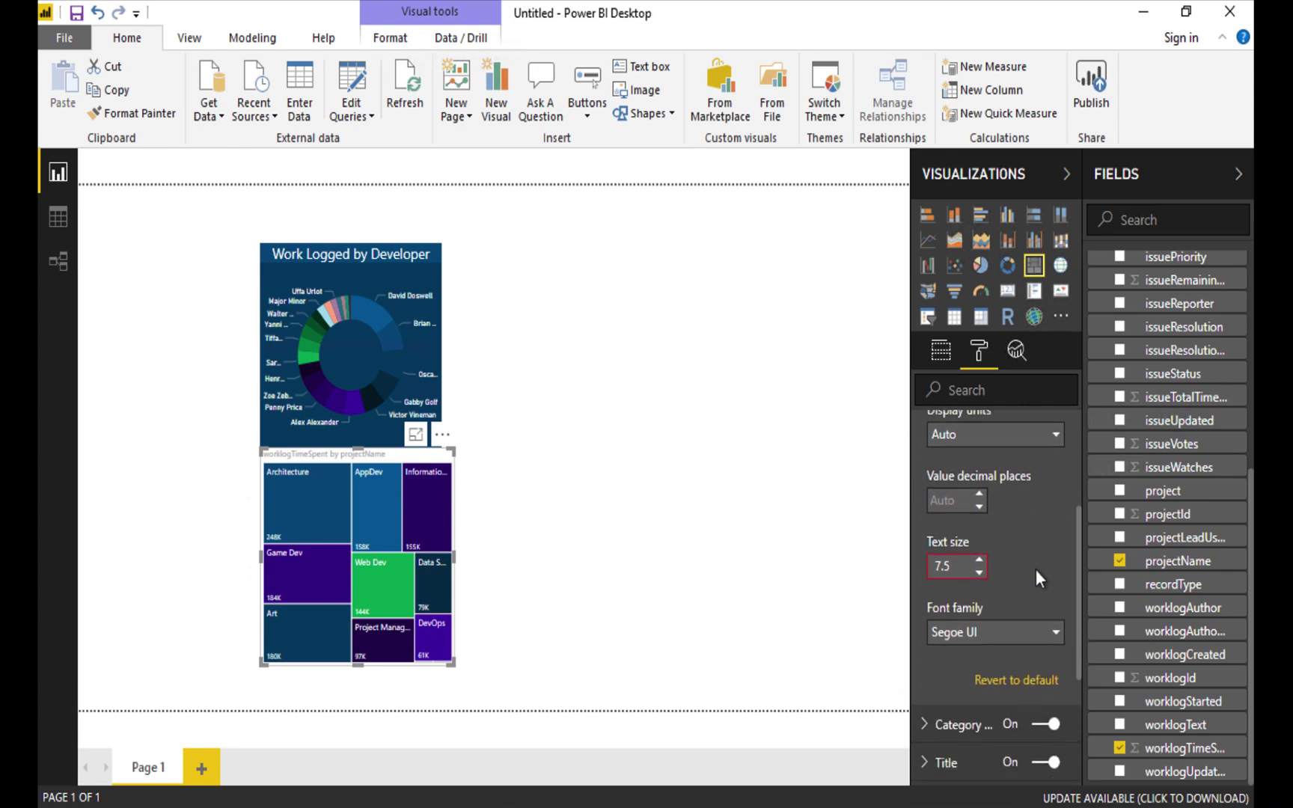
pyautogui.click(980, 560)
pyautogui.click(980, 559)
pyautogui.click(979, 559)
pyautogui.click(980, 559)
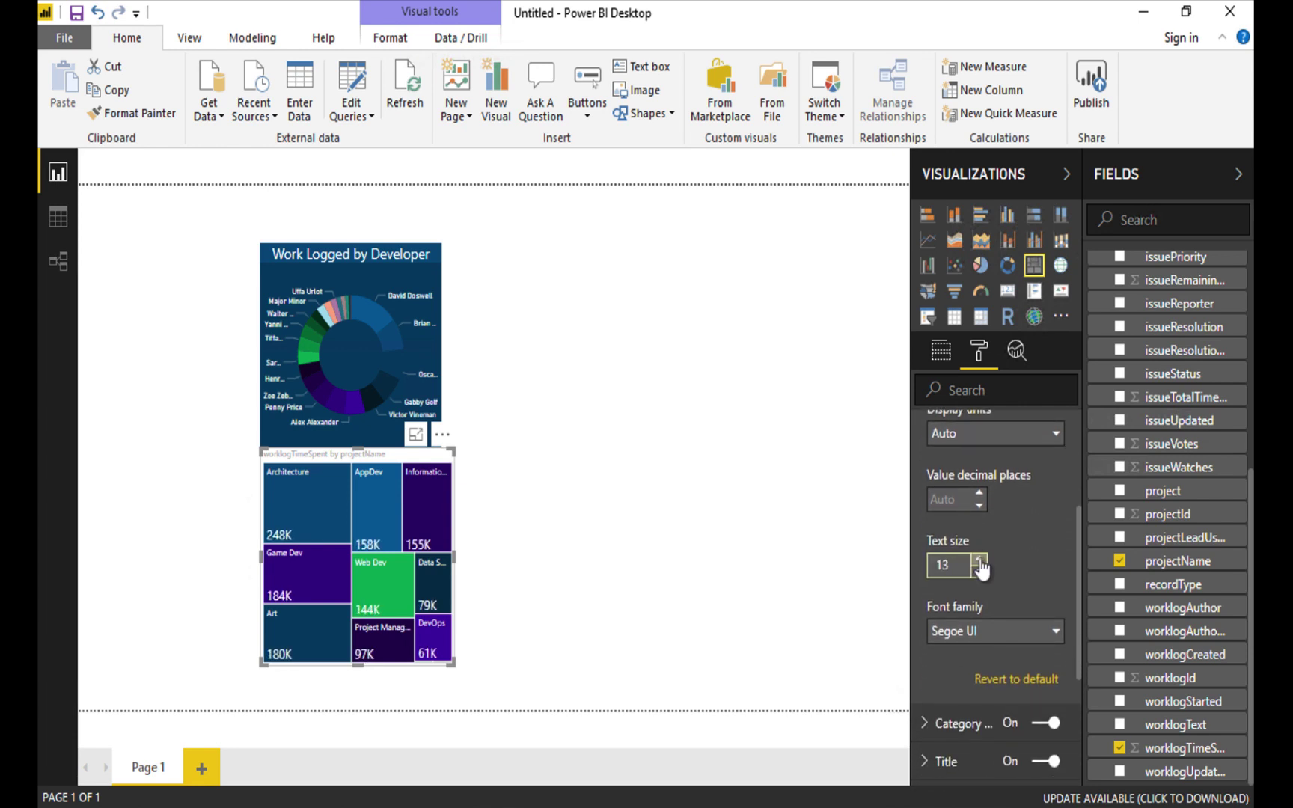
pyautogui.moveTo(452, 663); pyautogui.dragTo(904, 704)
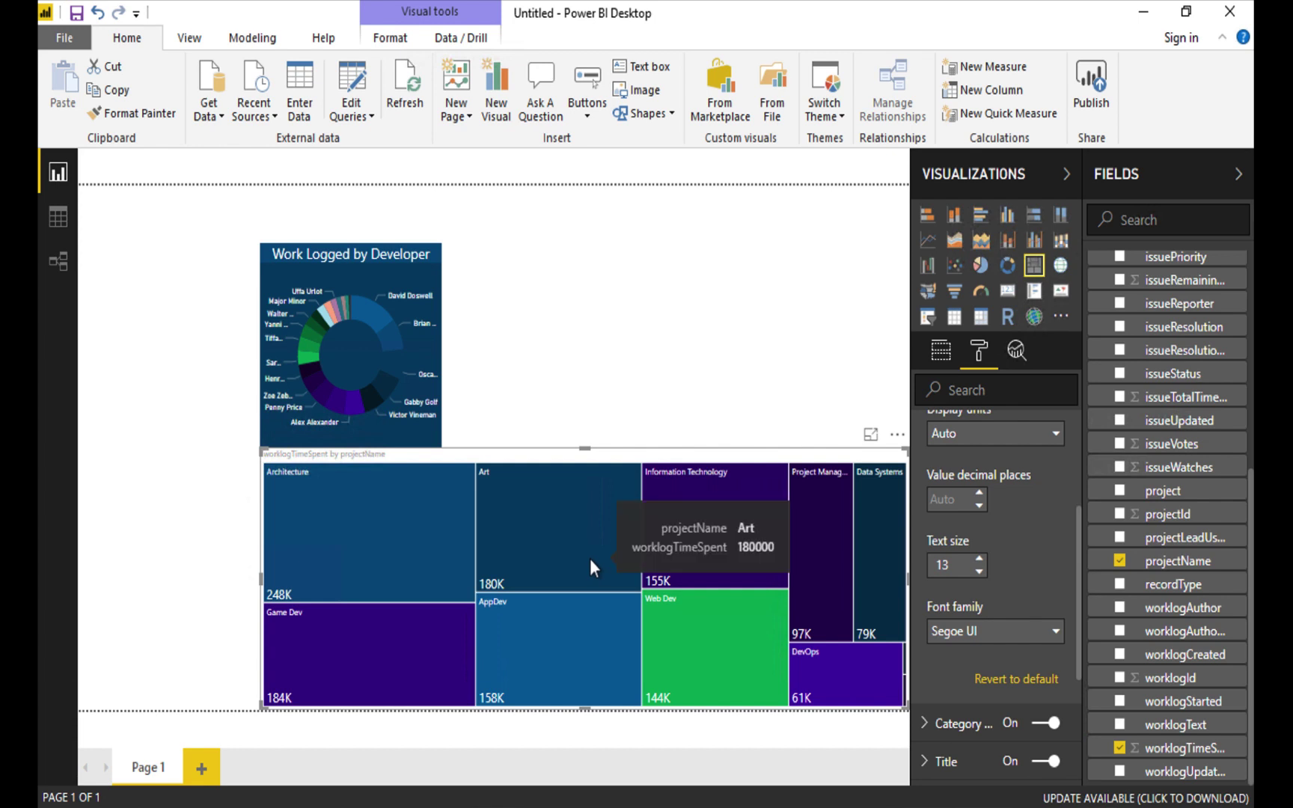
# Retitle the treemap 'Project Size' in white text.
pyautogui.scroll(-5, 1003, 587)
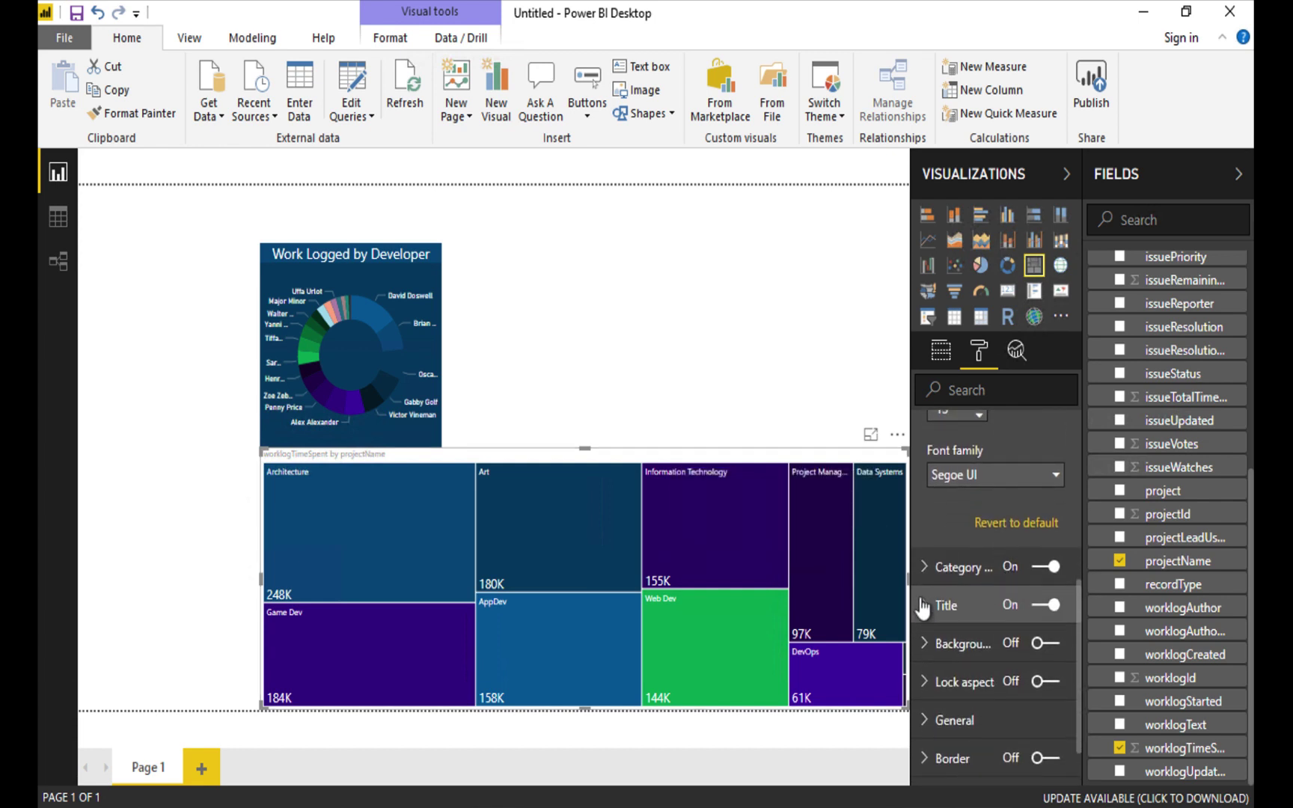
pyautogui.click(955, 606)
pyautogui.click(967, 660)
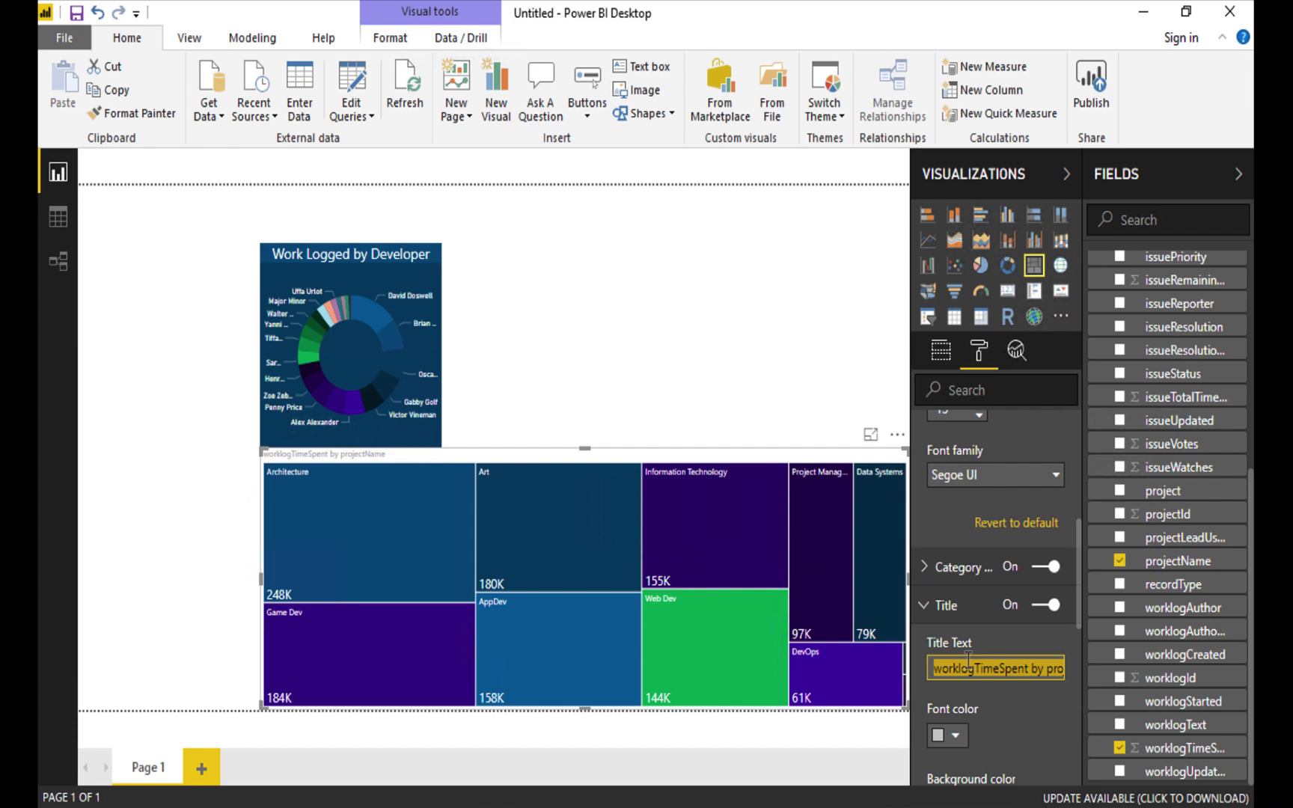
pyautogui.write('Project Size')
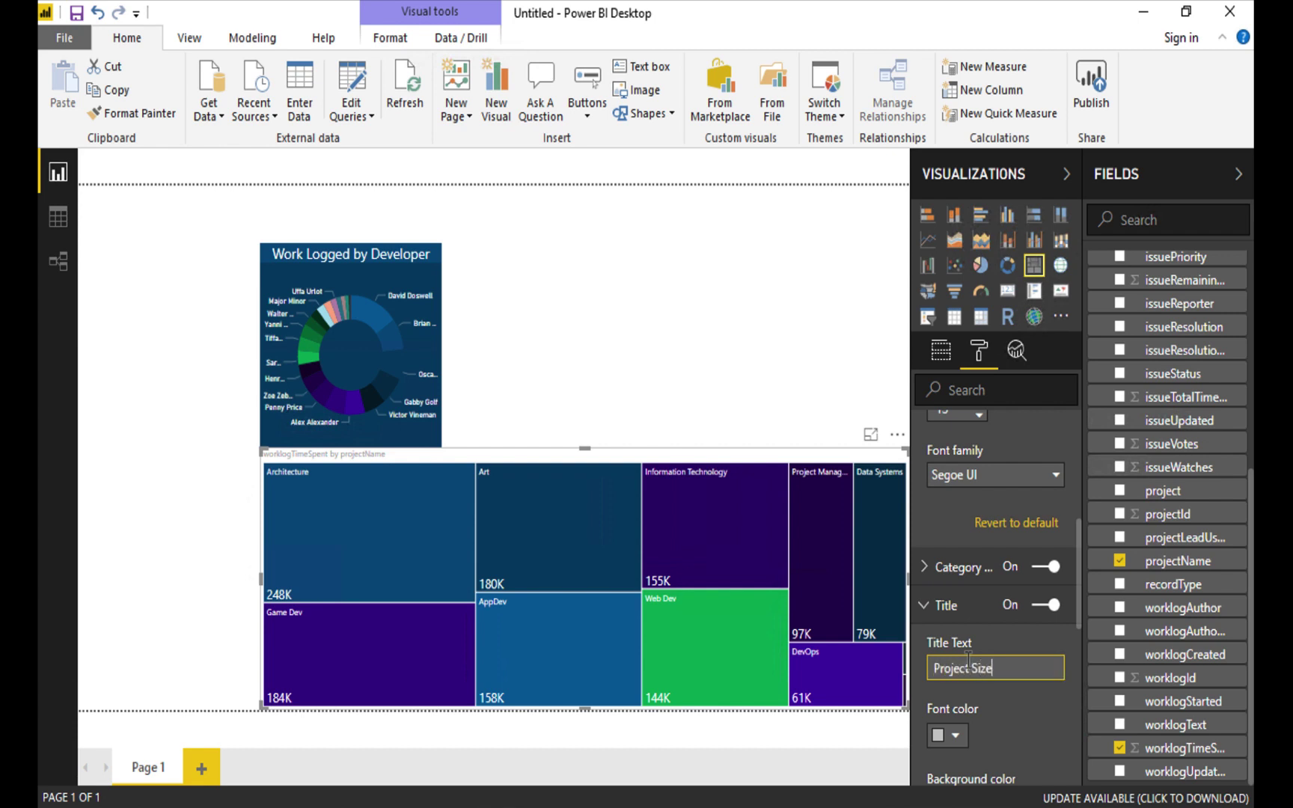
pyautogui.click(947, 735)
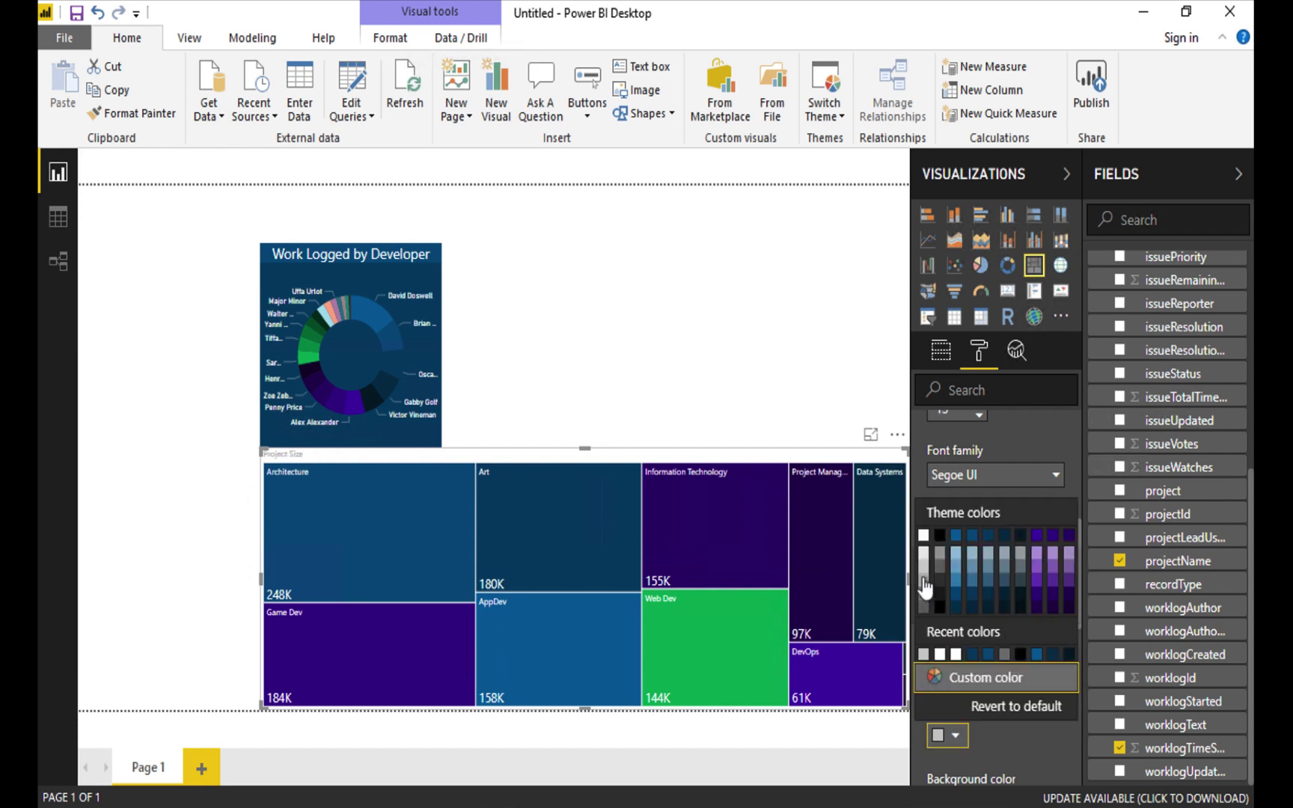
pyautogui.click(924, 535)
# Give the treemap title a blue bar, centre alignment and text size 14.
pyautogui.scroll(-3, 1021, 711)
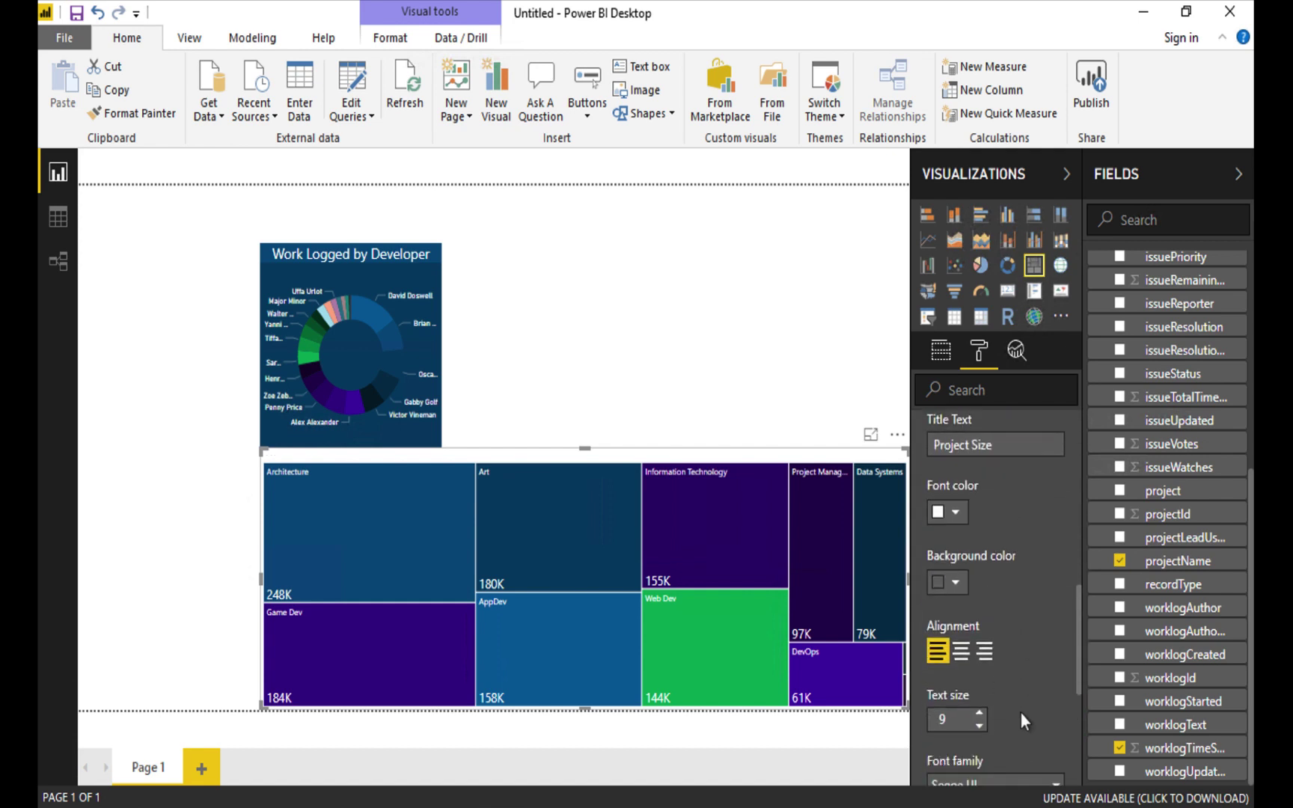
pyautogui.scroll(-1, 1021, 711)
pyautogui.click(957, 571)
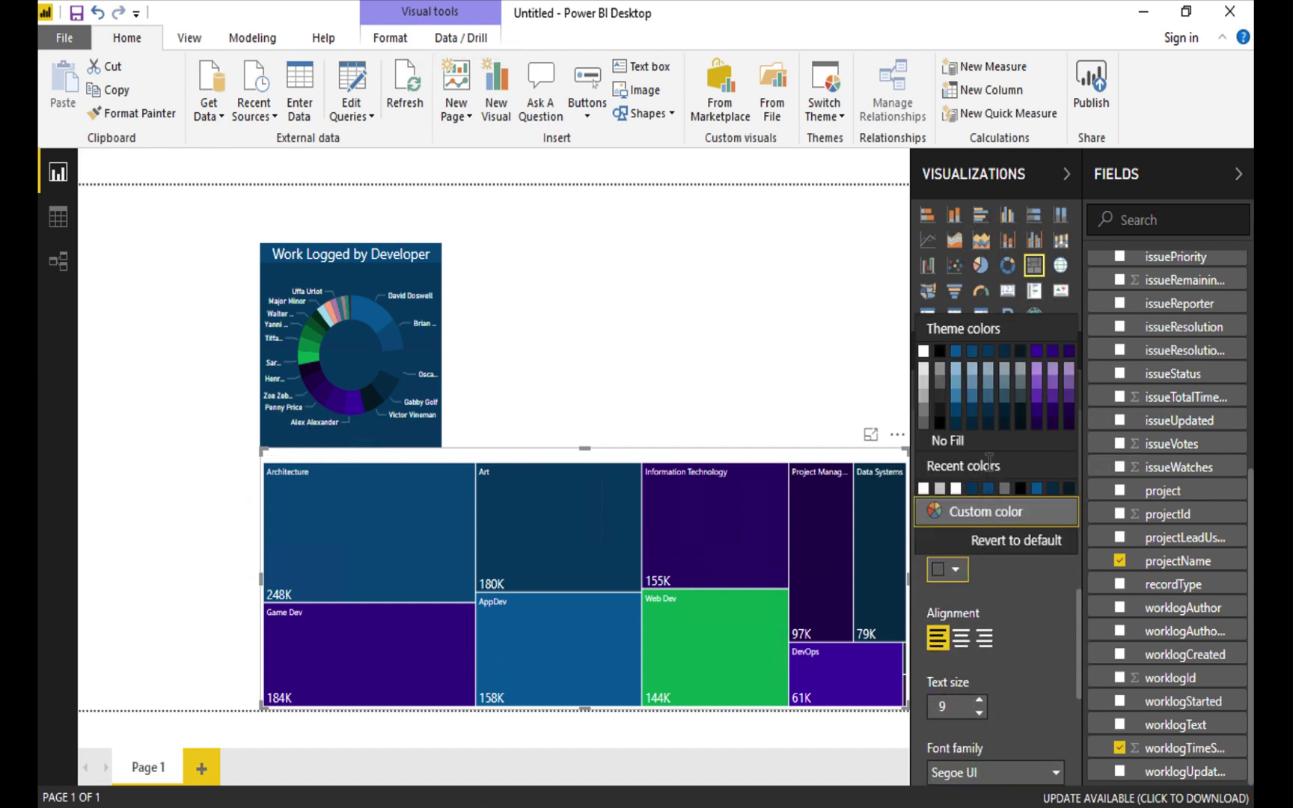
pyautogui.click(972, 354)
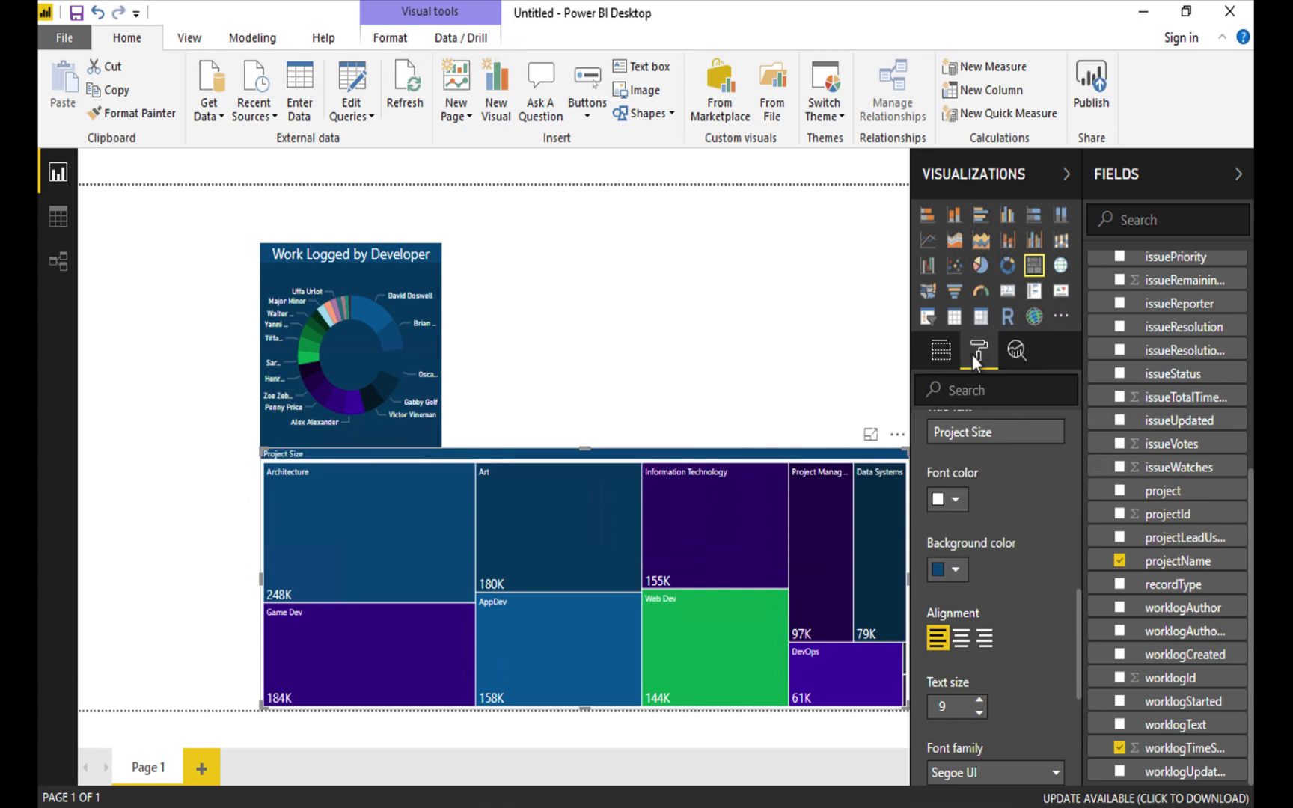
pyautogui.click(961, 638)
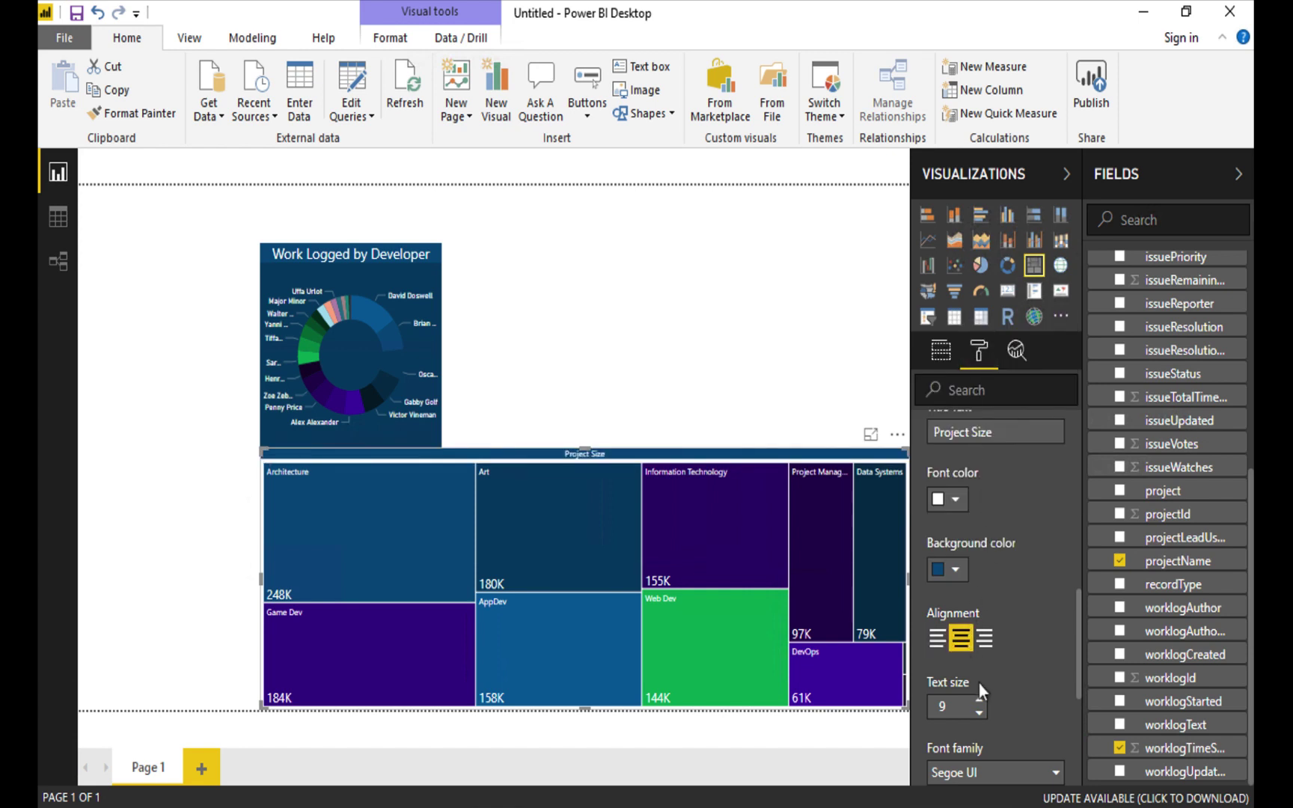
pyautogui.click(979, 702)
pyautogui.click(979, 702)
pyautogui.click(979, 702)
pyautogui.click(979, 702)
pyautogui.click(979, 702)
# Turn on a dark-blue treemap background at 0% transparency.
pyautogui.scroll(-1, 1036, 687)
pyautogui.scroll(-3, 1036, 688)
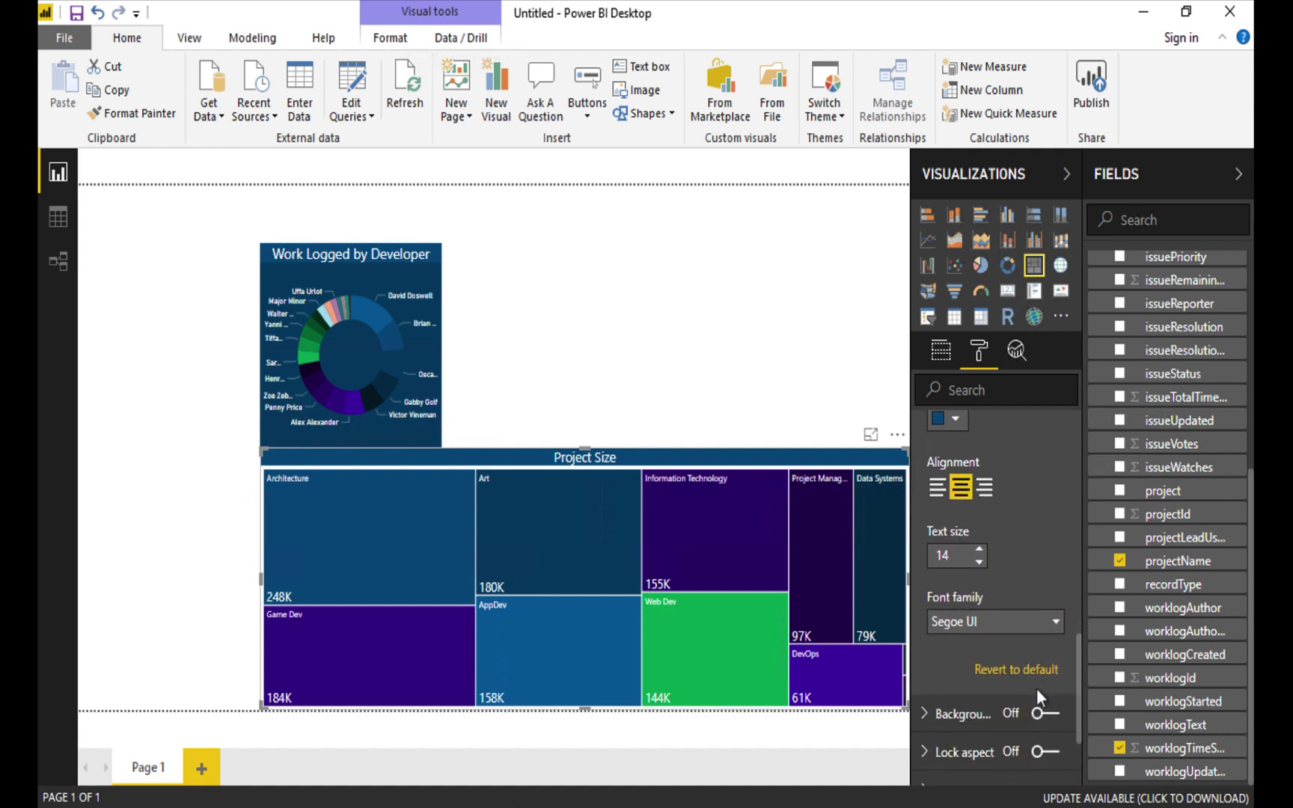
pyautogui.scroll(-2, 1037, 688)
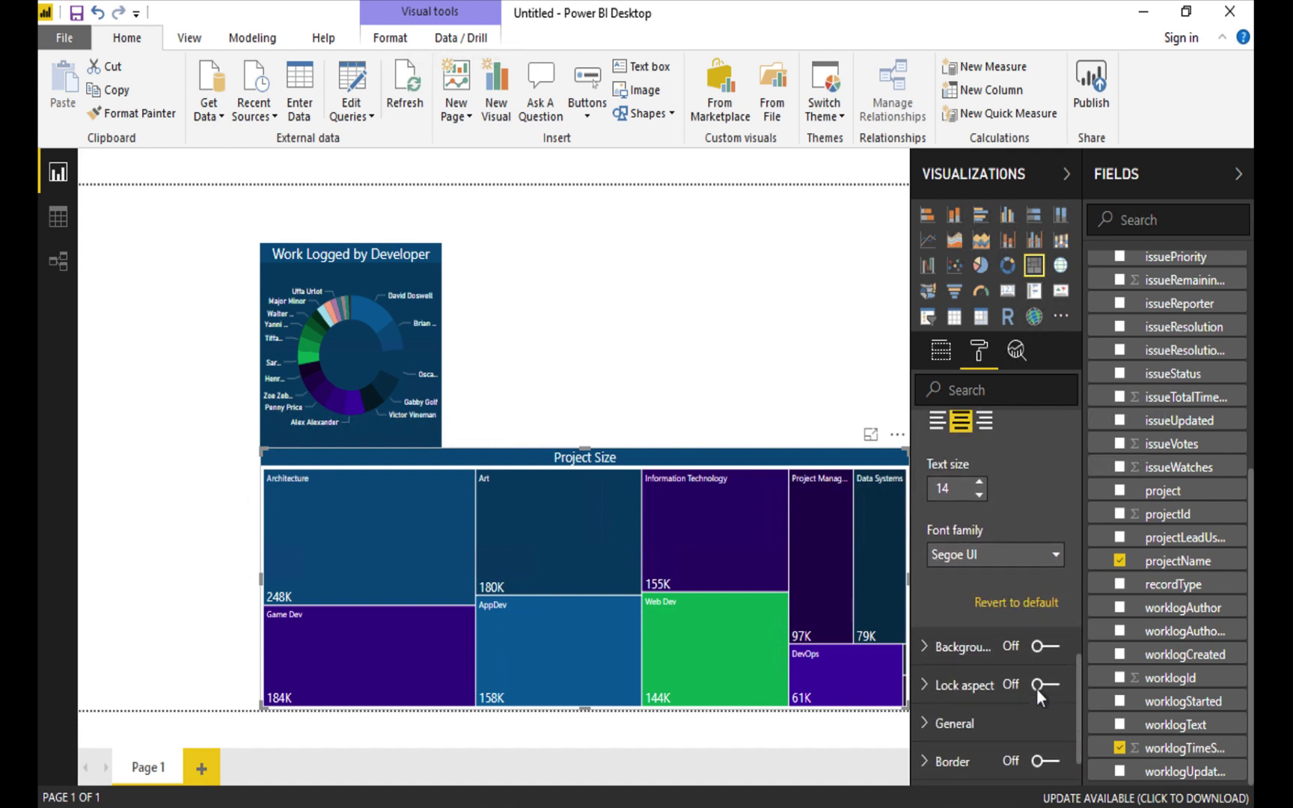
pyautogui.click(951, 628)
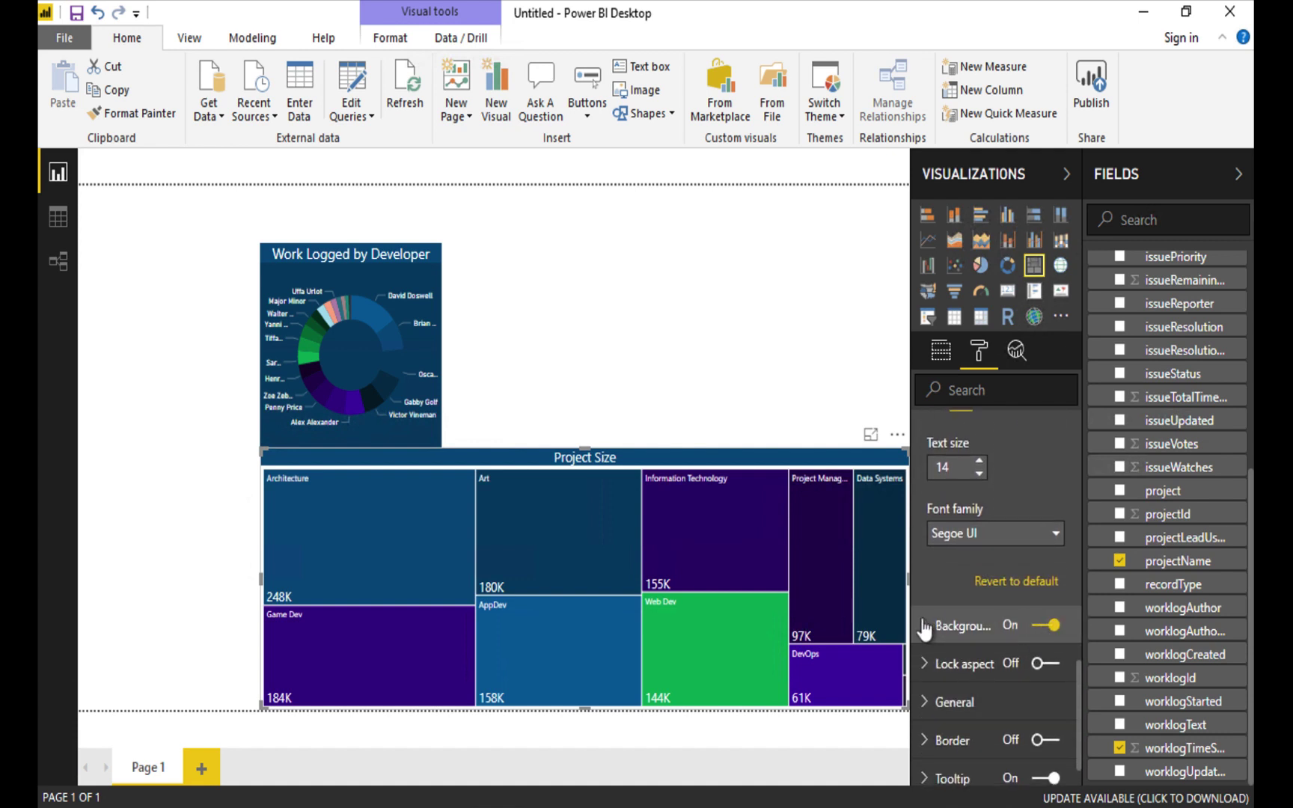
pyautogui.click(947, 628)
pyautogui.click(956, 691)
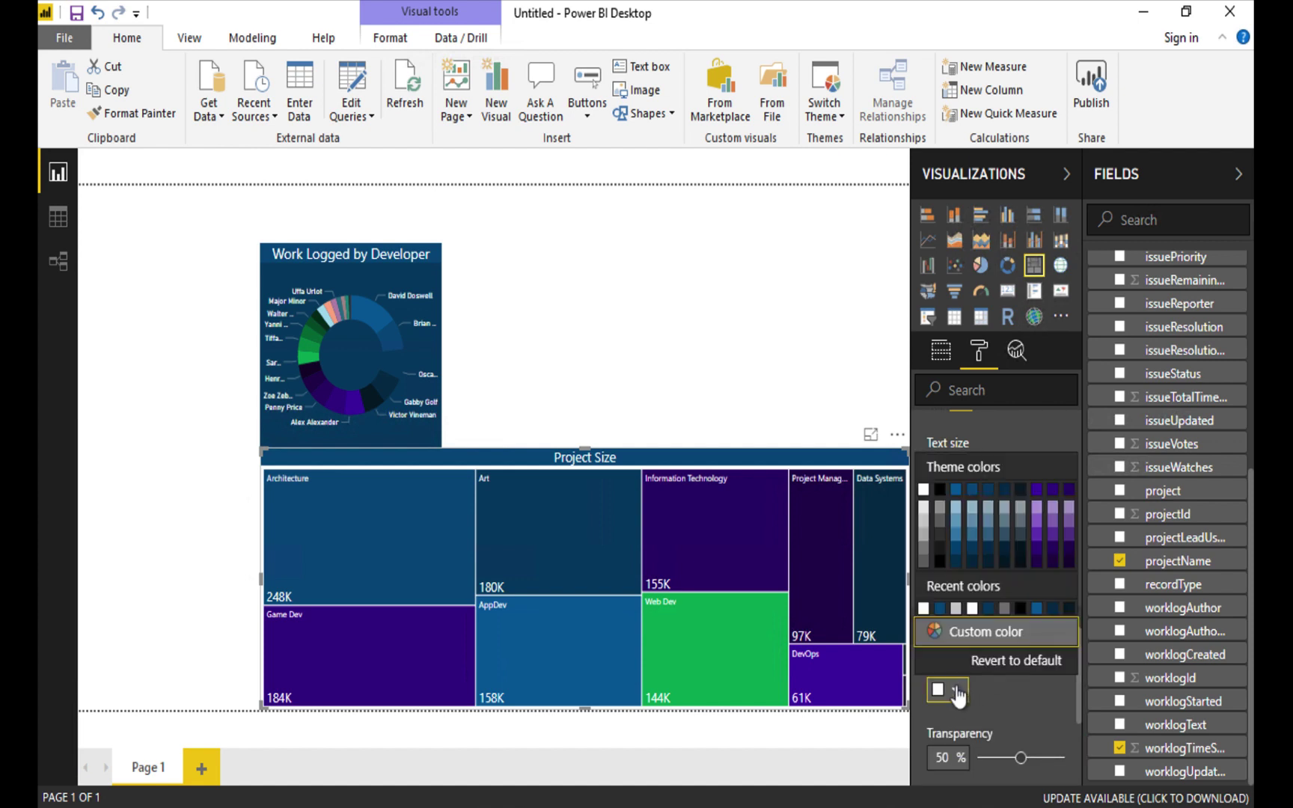
pyautogui.click(989, 488)
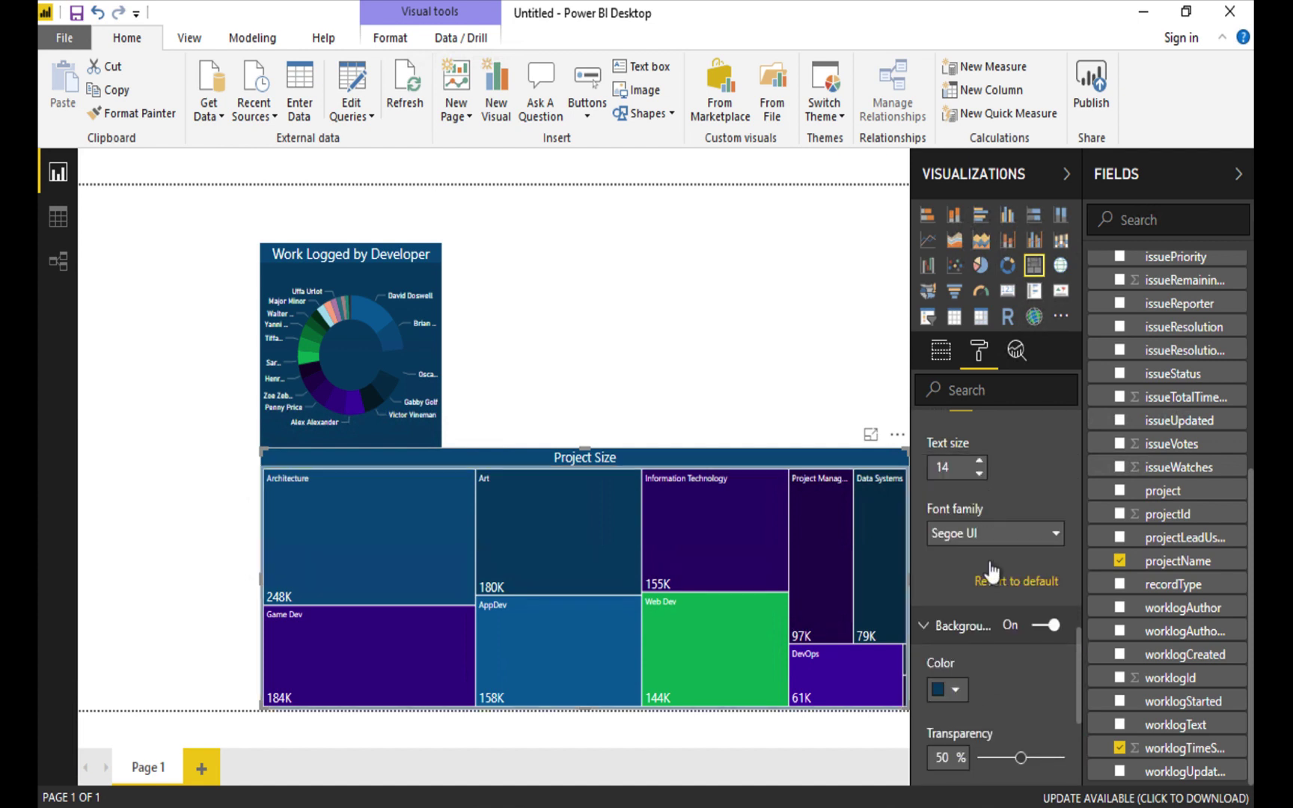
pyautogui.moveTo(1003, 757); pyautogui.dragTo(976, 758)
pyautogui.click(770, 307)
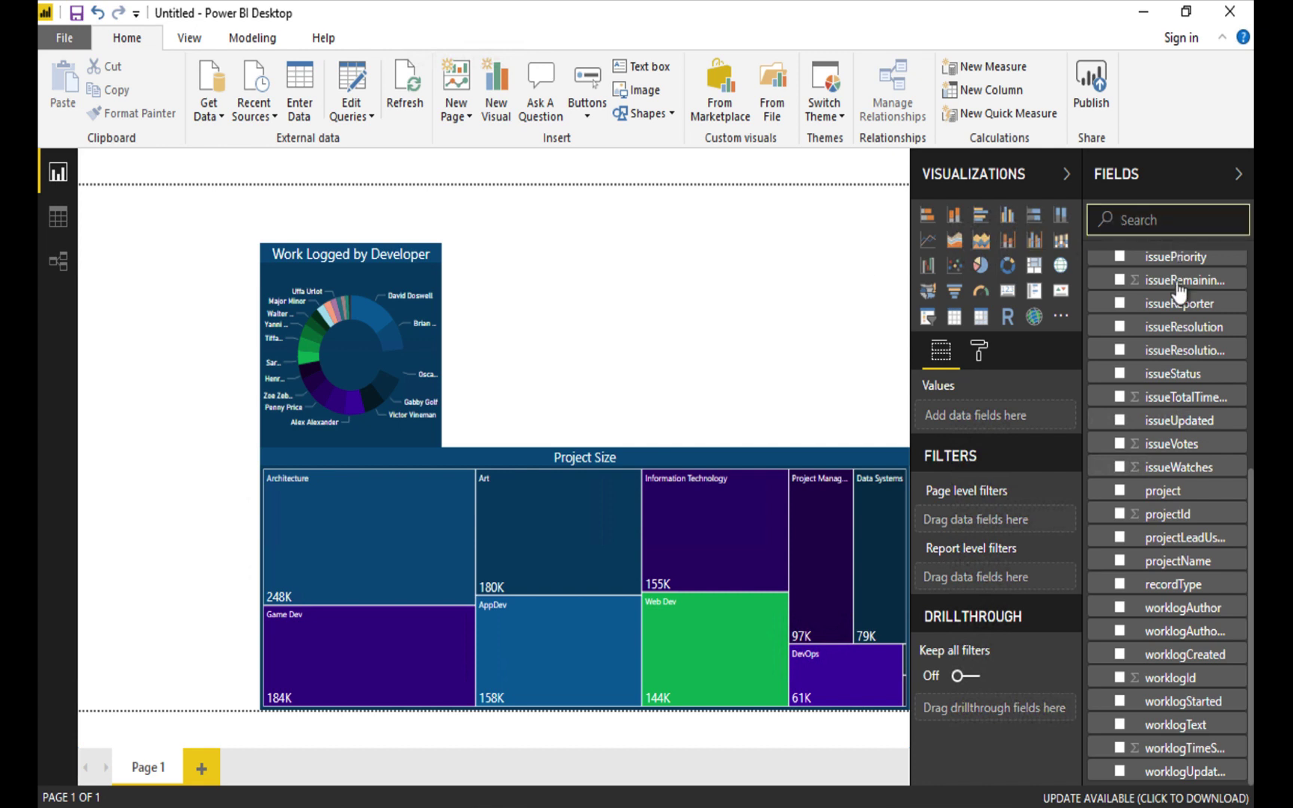
# Add an AvgVotes column to records and begin its AVERAGEX formula filtering recordType "I" and issueStatus.
pyautogui.scroll(5, 1177, 315)
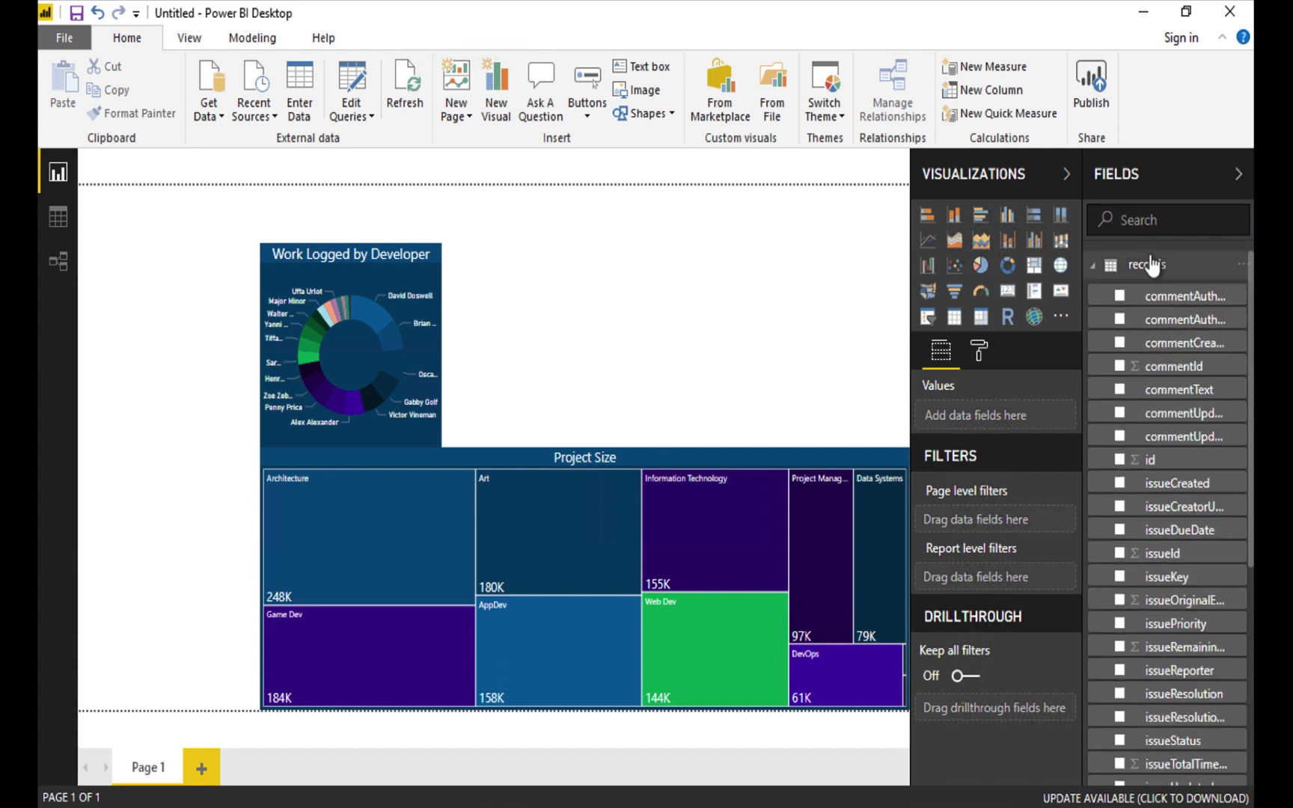
pyautogui.rightClick(1151, 264)
pyautogui.click(1156, 318)
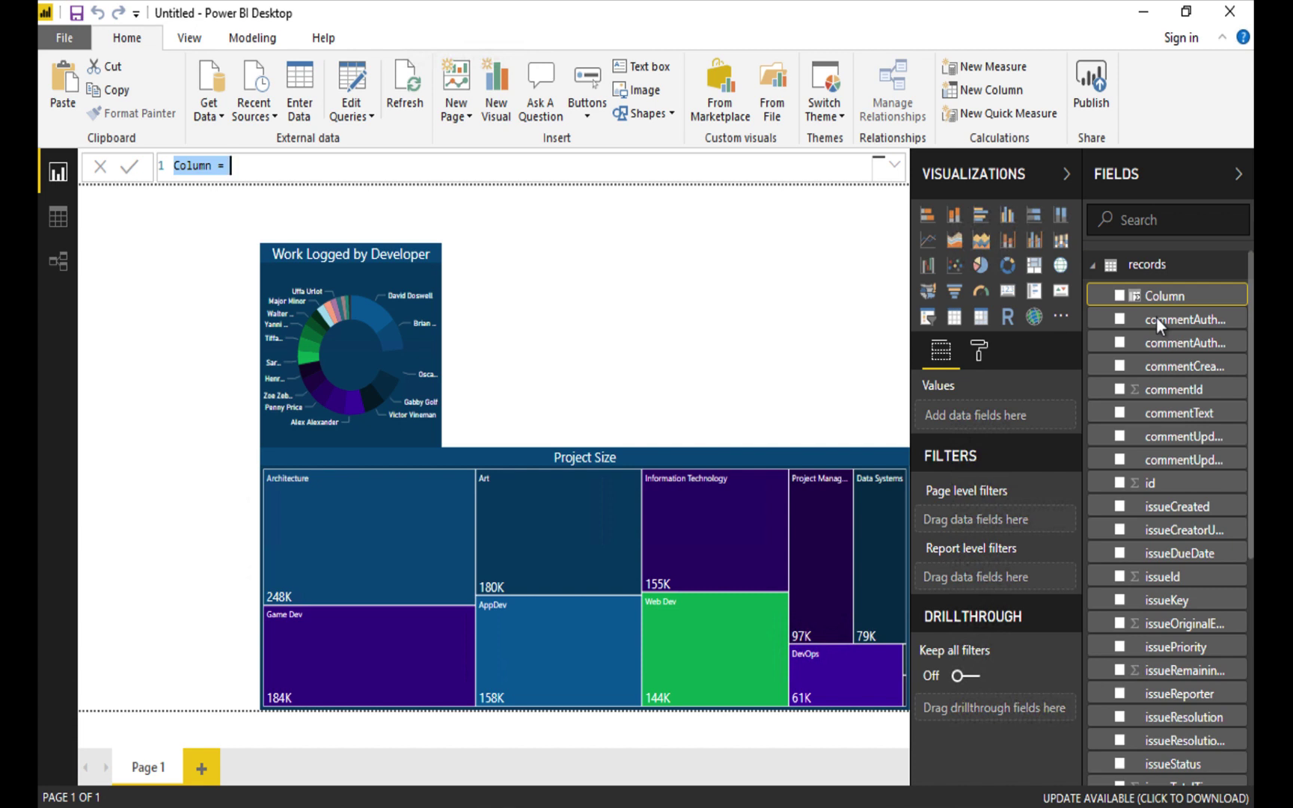
pyautogui.click(236, 166)
pyautogui.hotkey('ctrl', 'a')
pyautogui.write('AvgVotes')
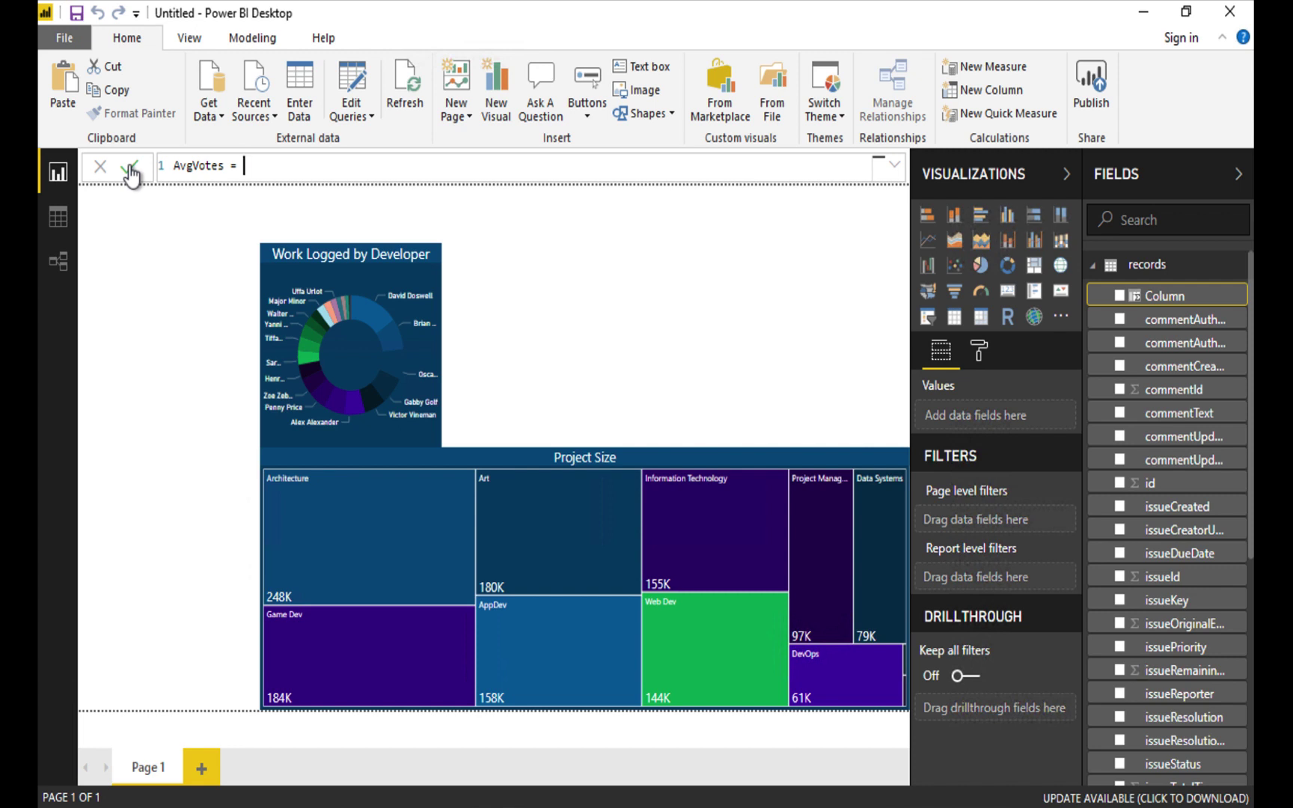
pyautogui.write('AVER')
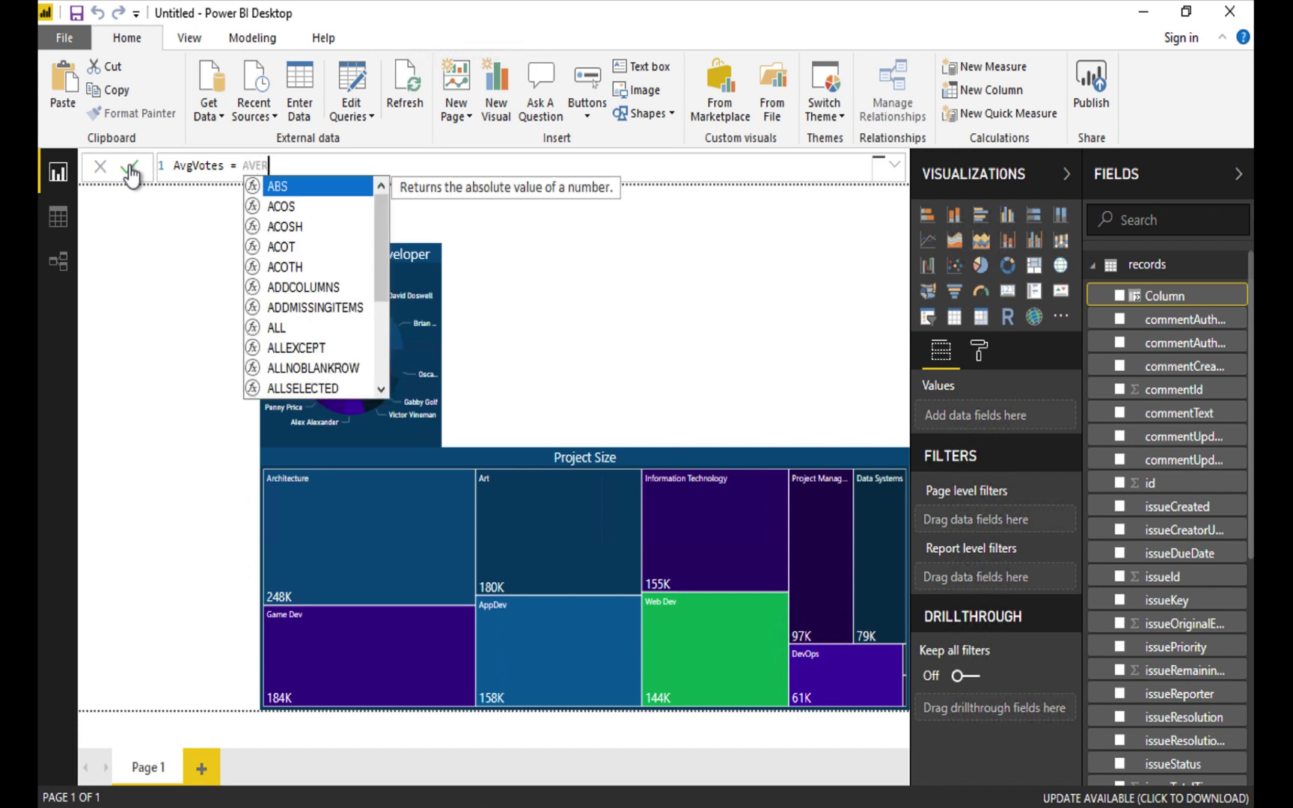
pyautogui.write('AGEX(')
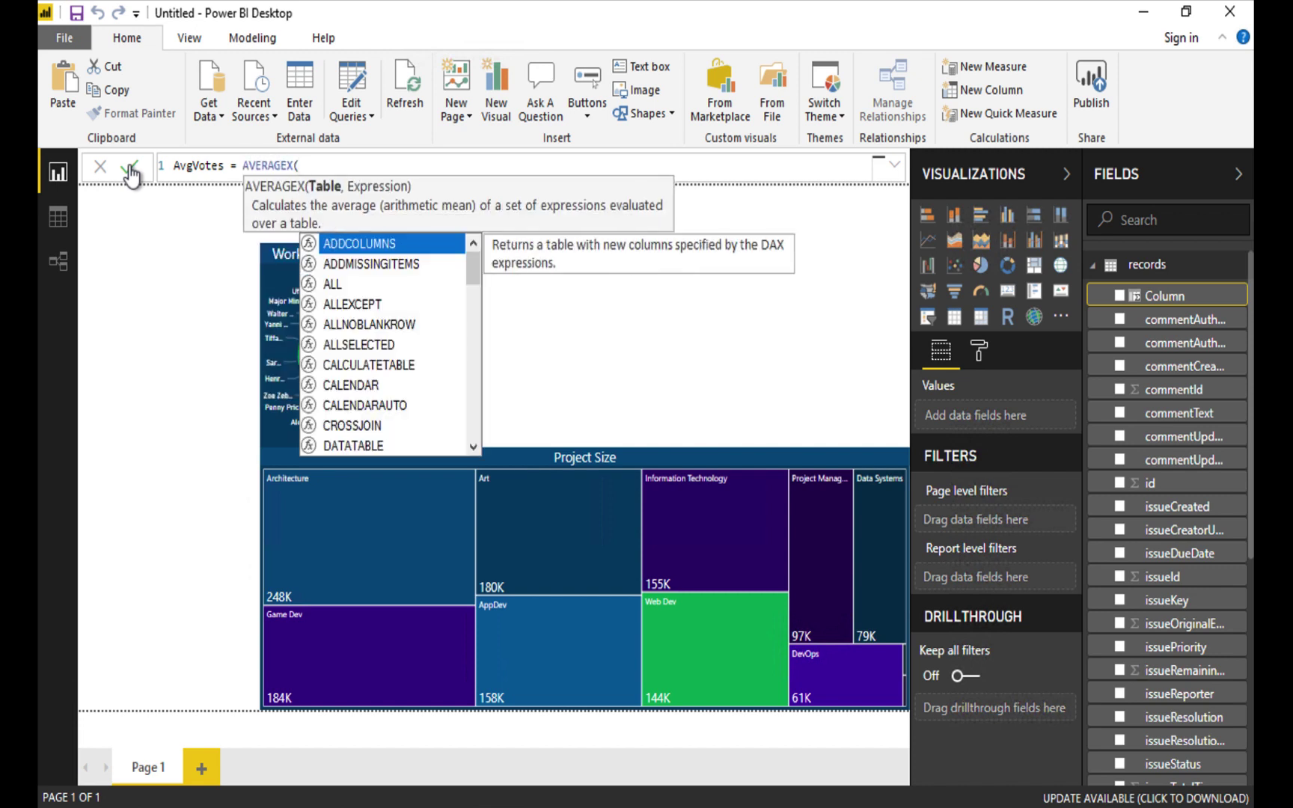
pyautogui.write('FILTER')
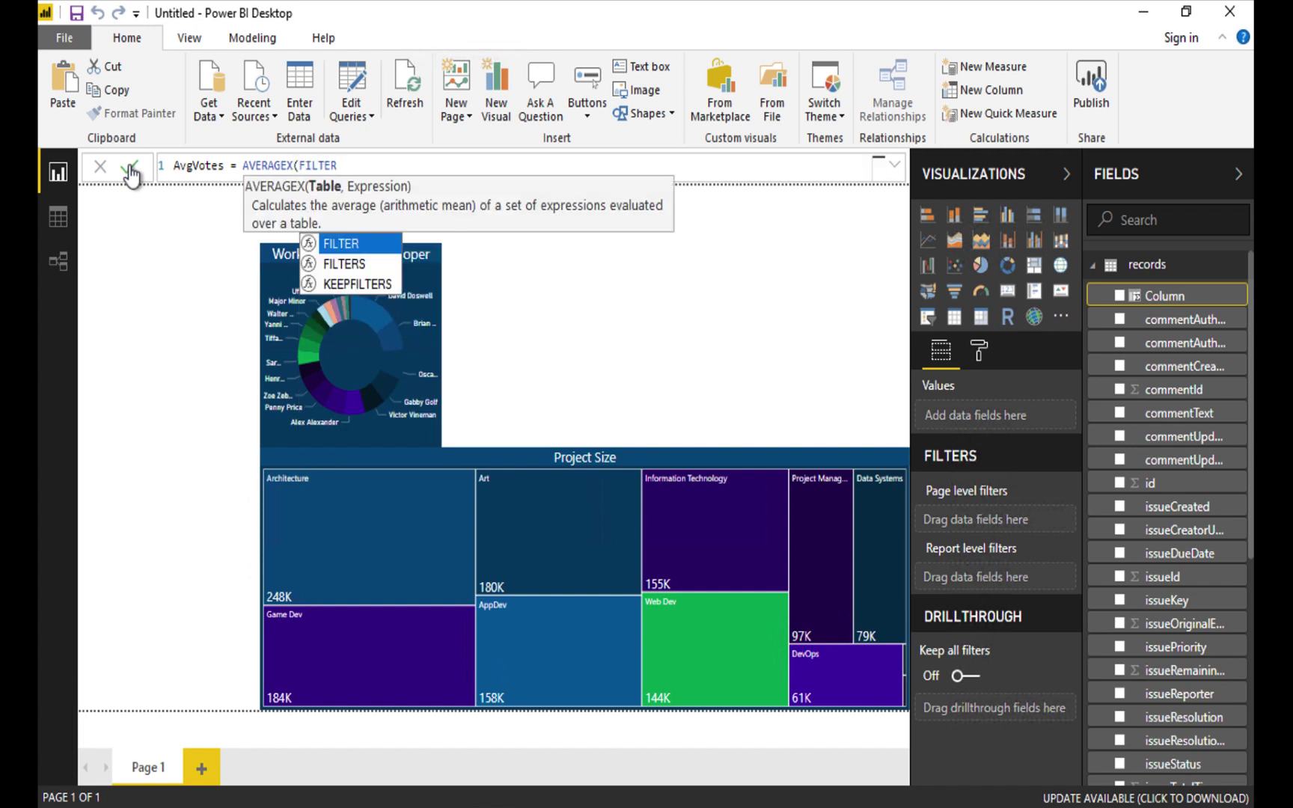
pyautogui.write('(FILTER')
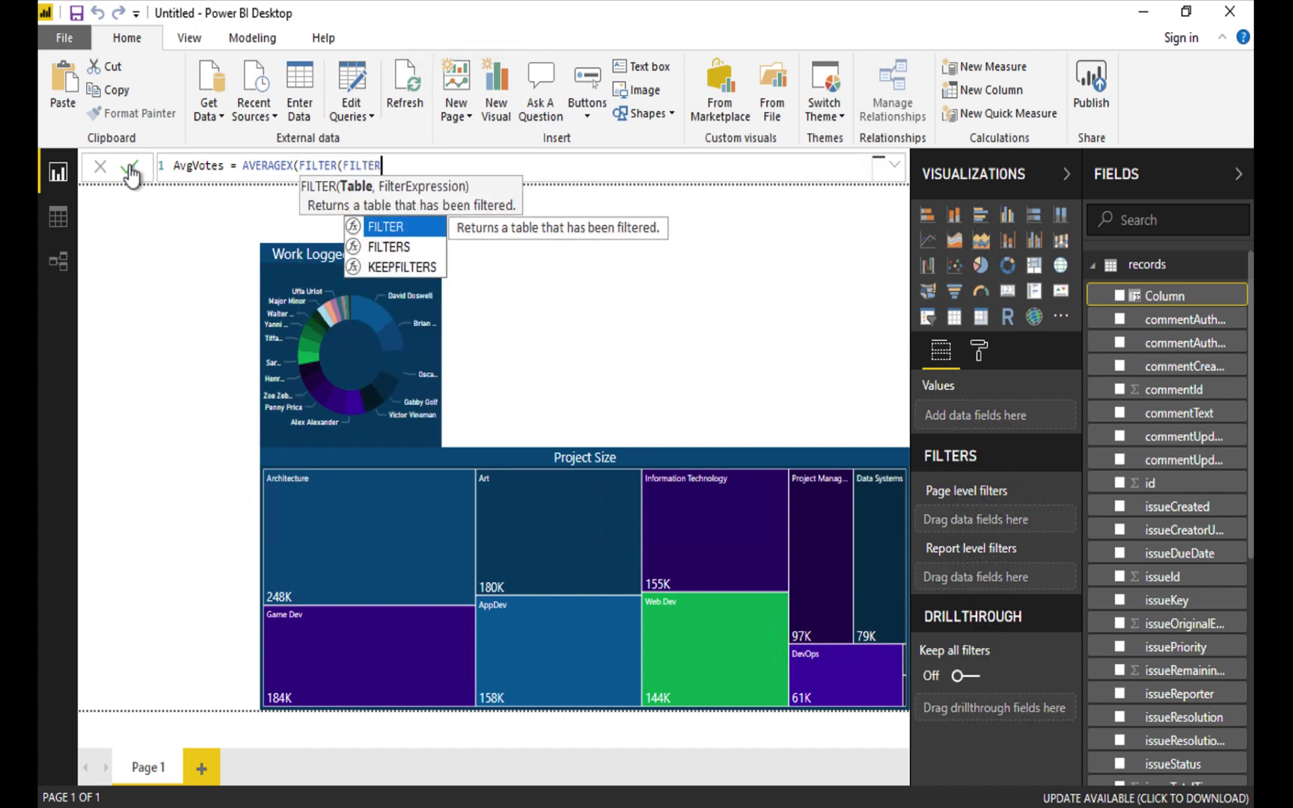
pyautogui.write('(')
pyautogui.write("'r")
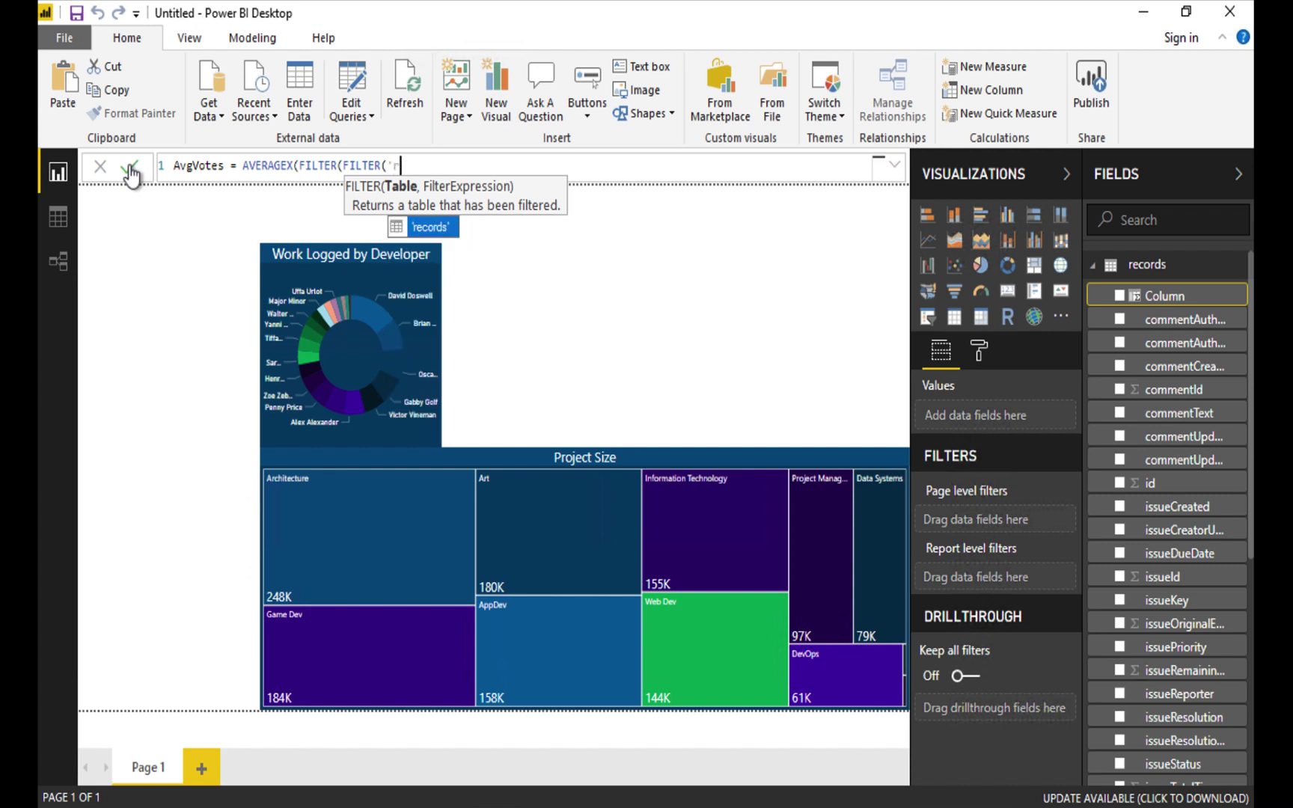
pyautogui.write("ecords','records',")
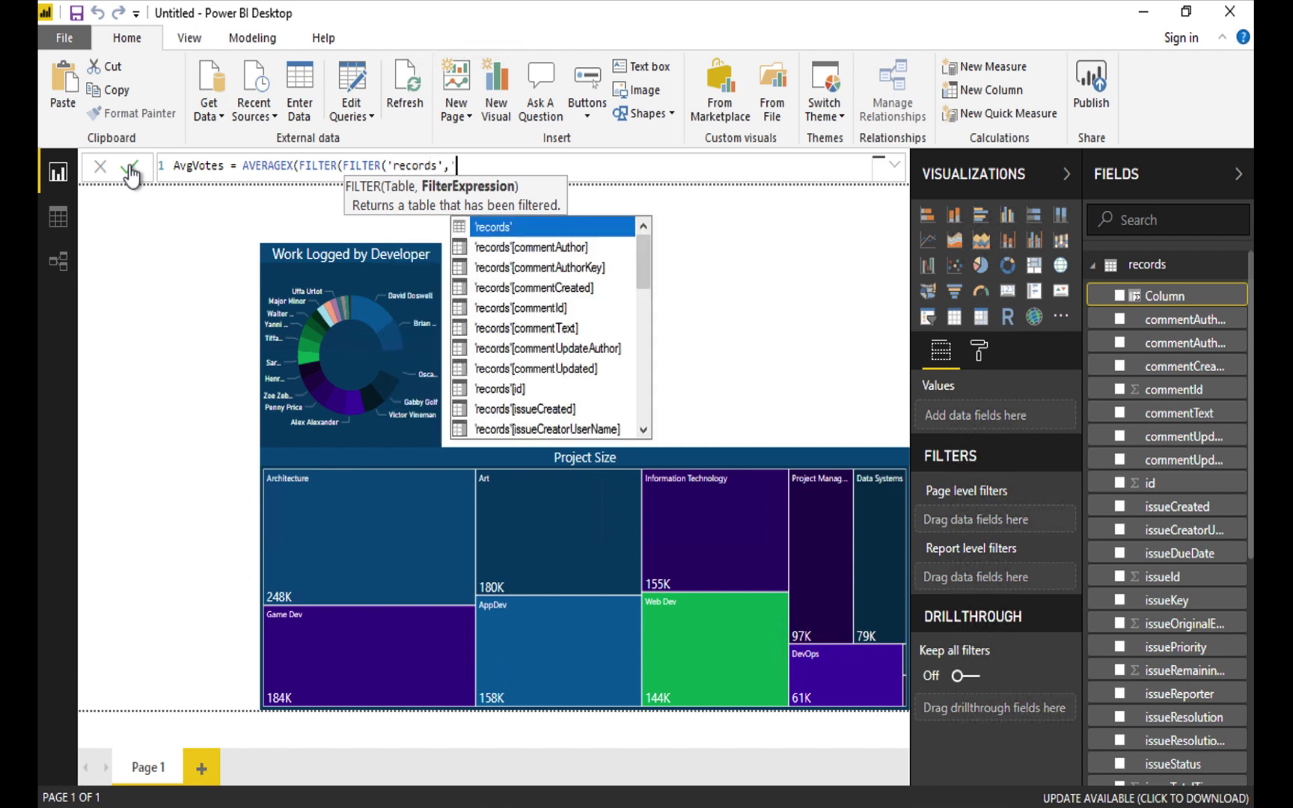
pyautogui.write('[record')
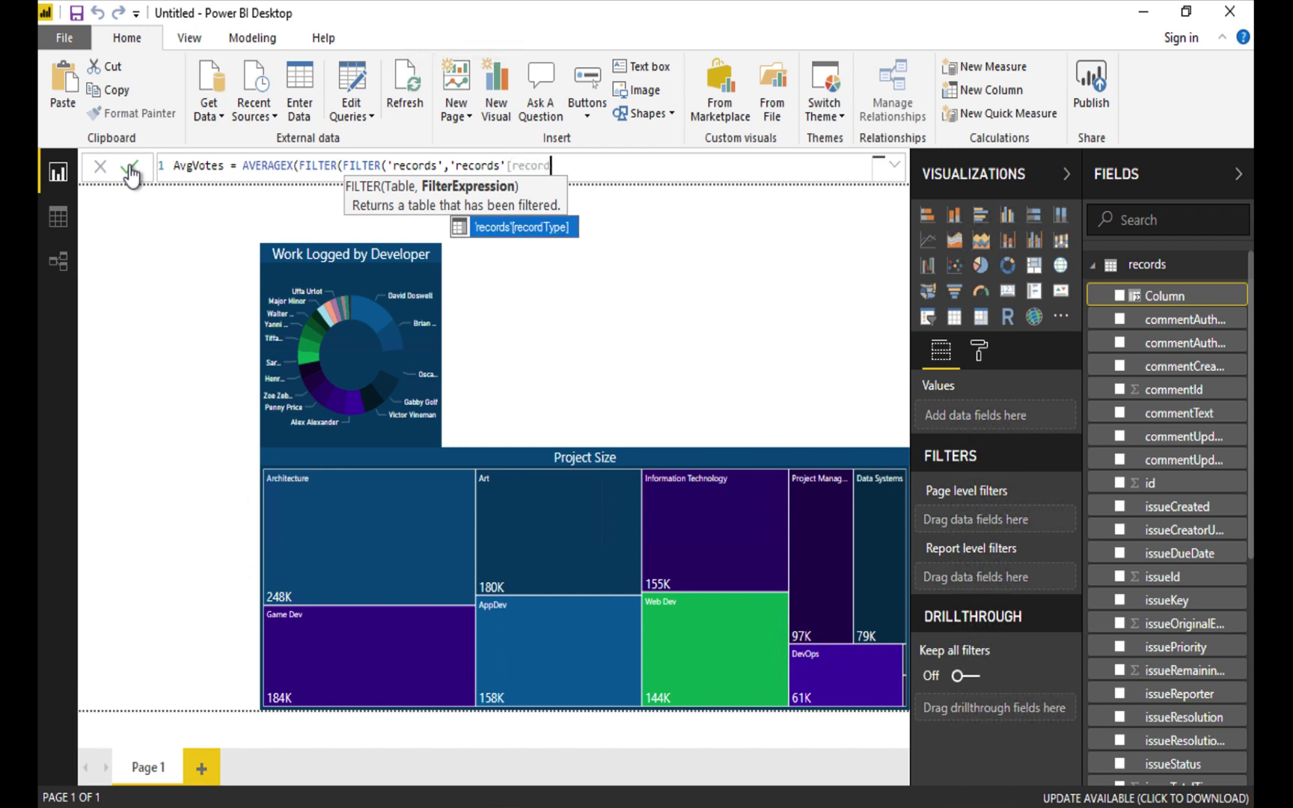
pyautogui.write('Type]=')
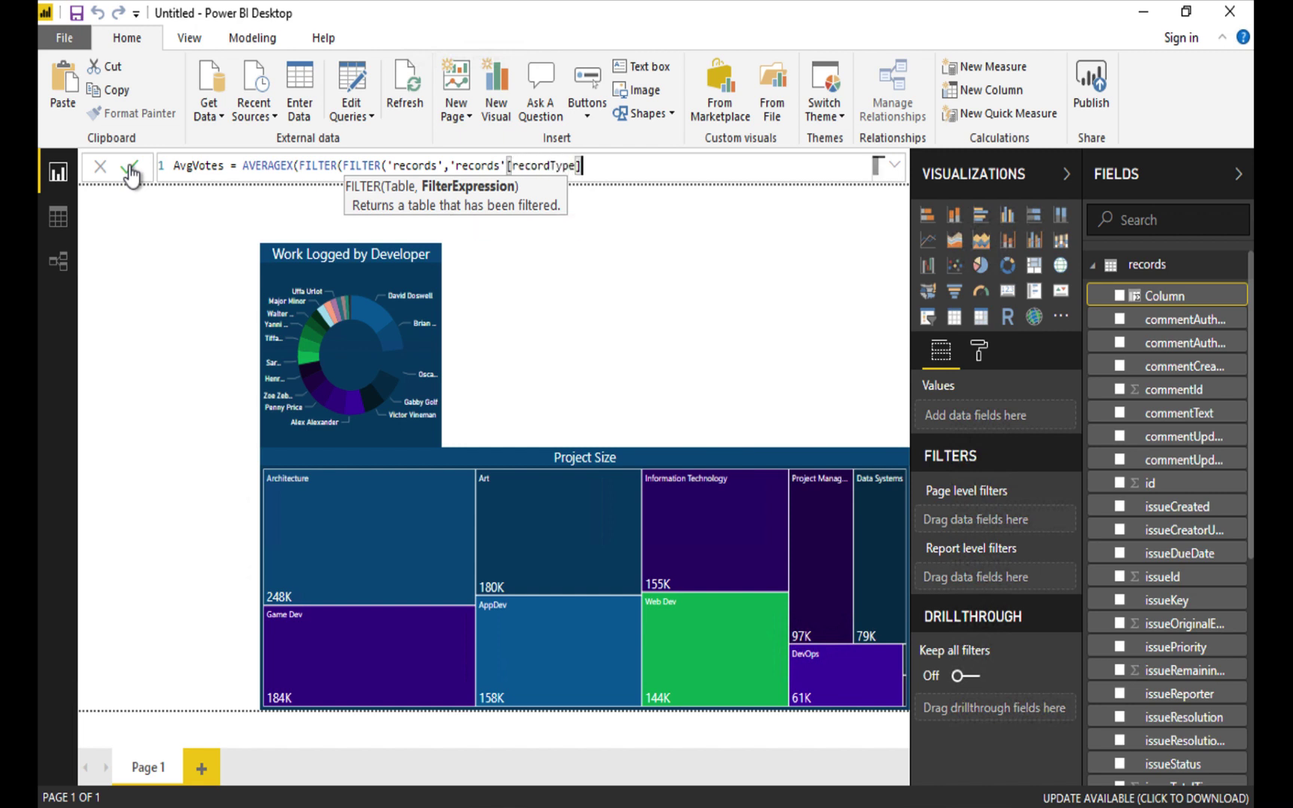
pyautogui.write('"I")')
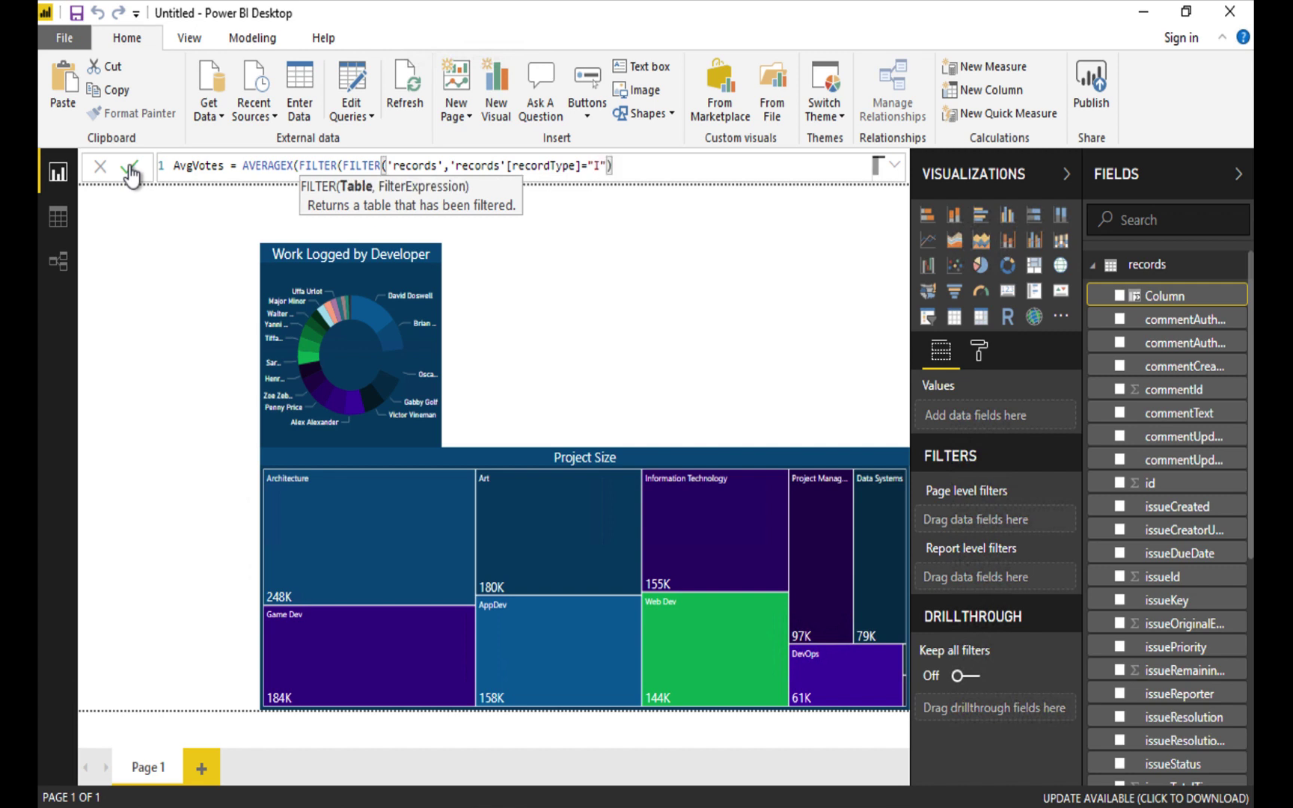
pyautogui.write(', ')
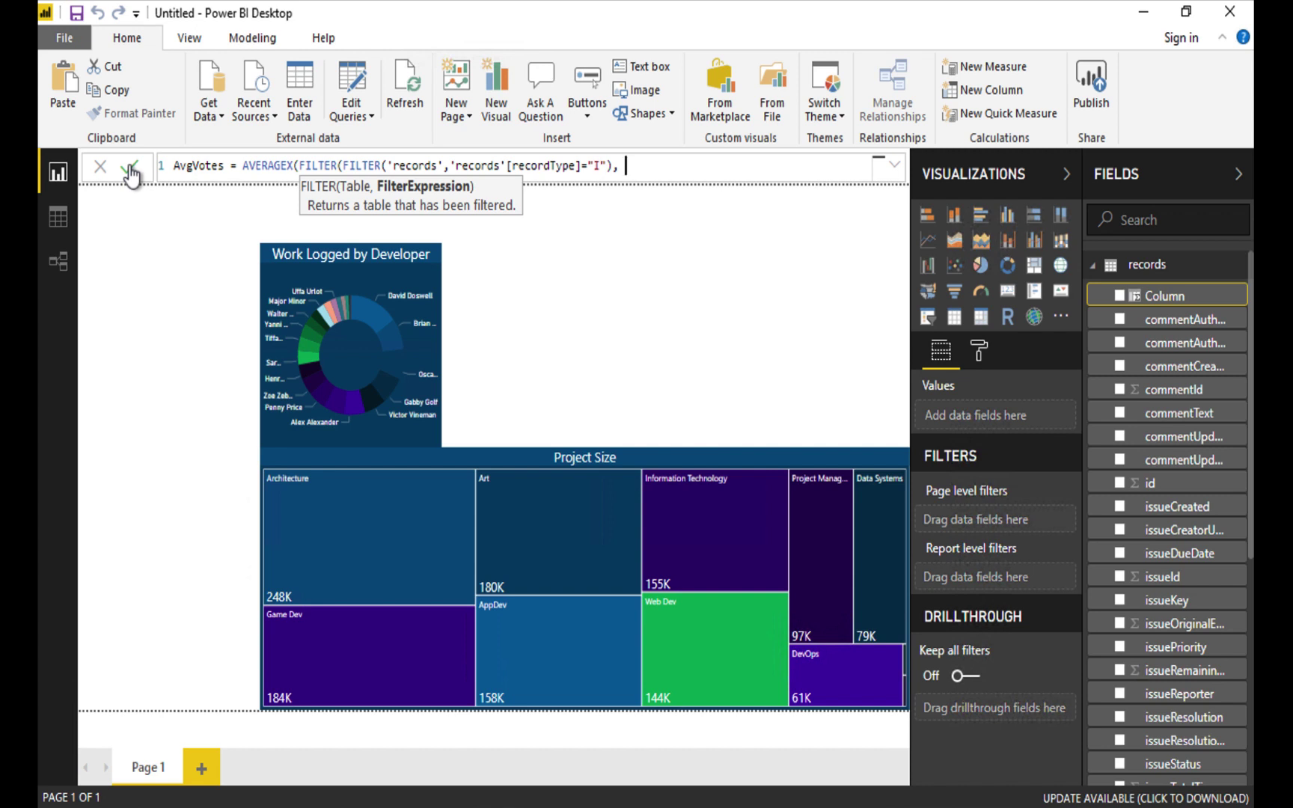
pyautogui.write("'records'[")
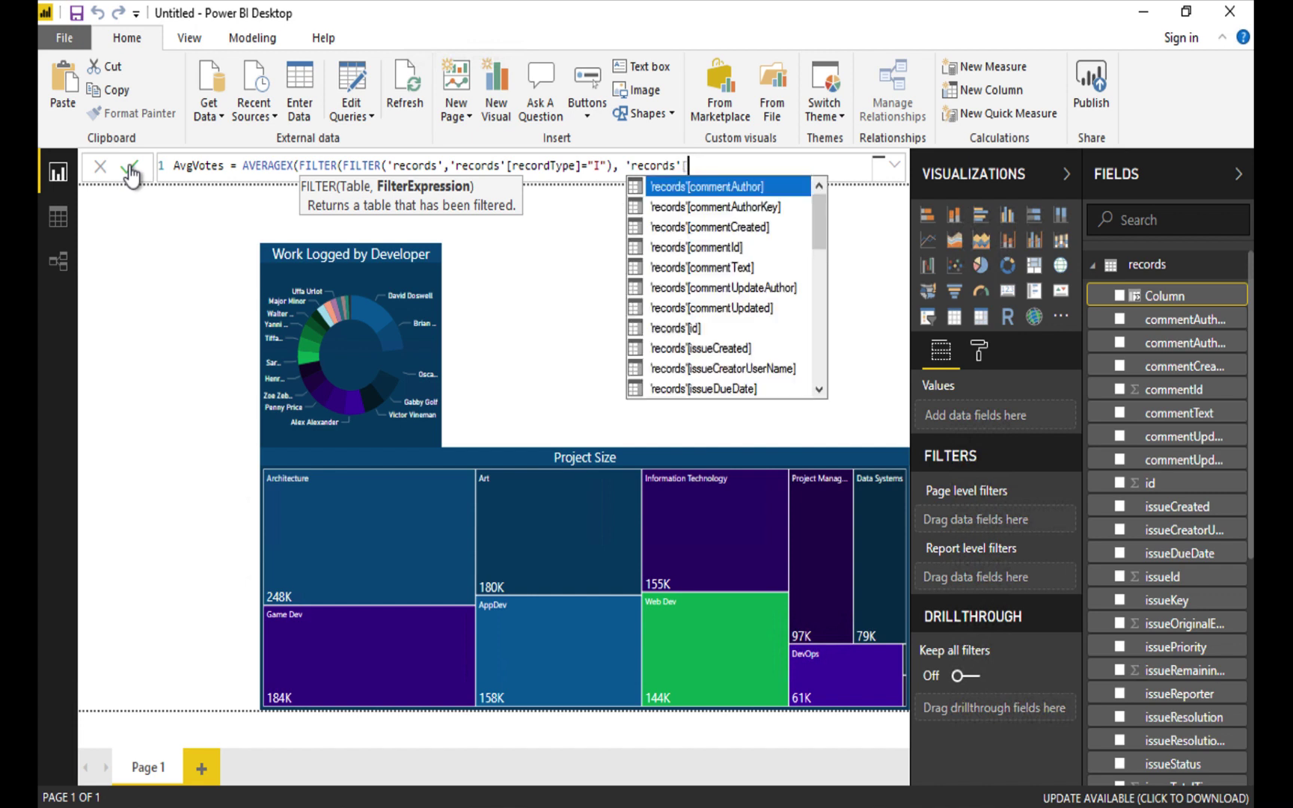
pyautogui.write('issueSt')
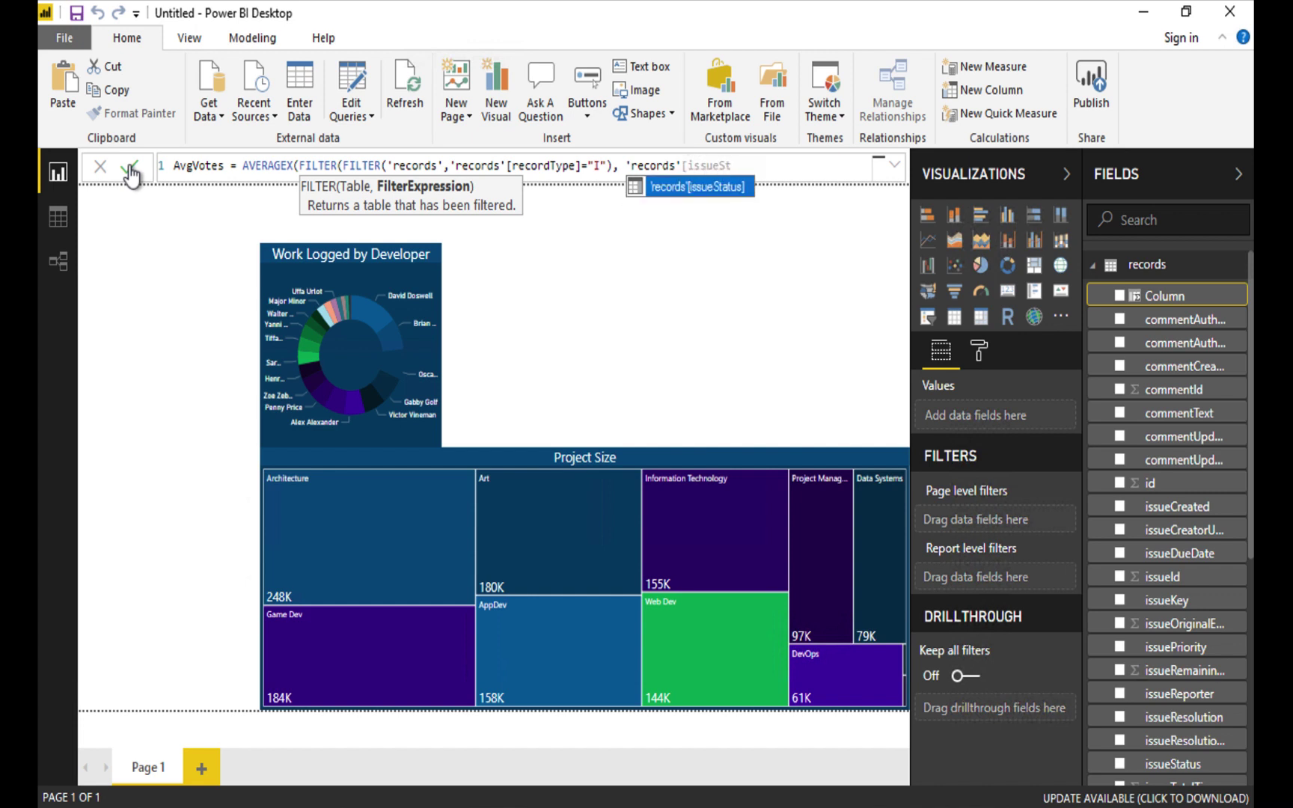
pyautogui.write('atus]')
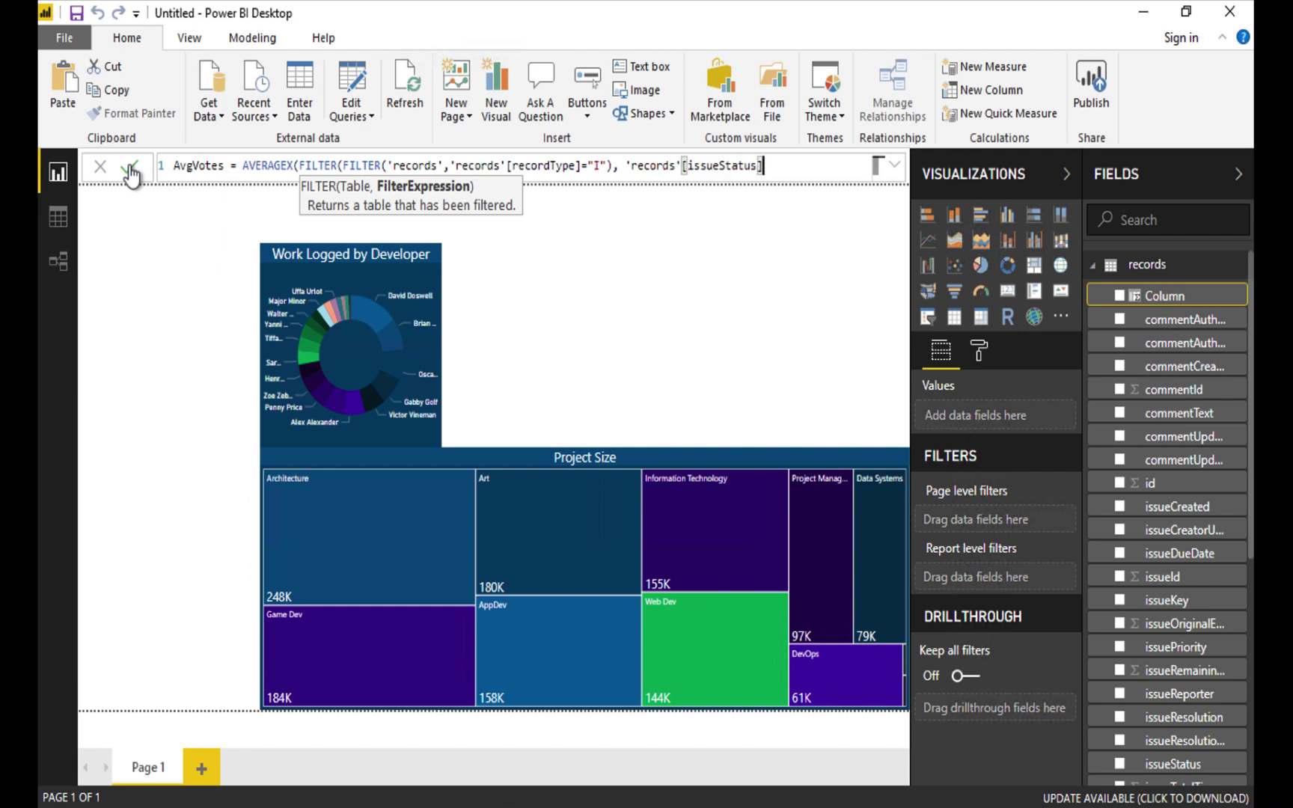
pyautogui.write('="To Do")')
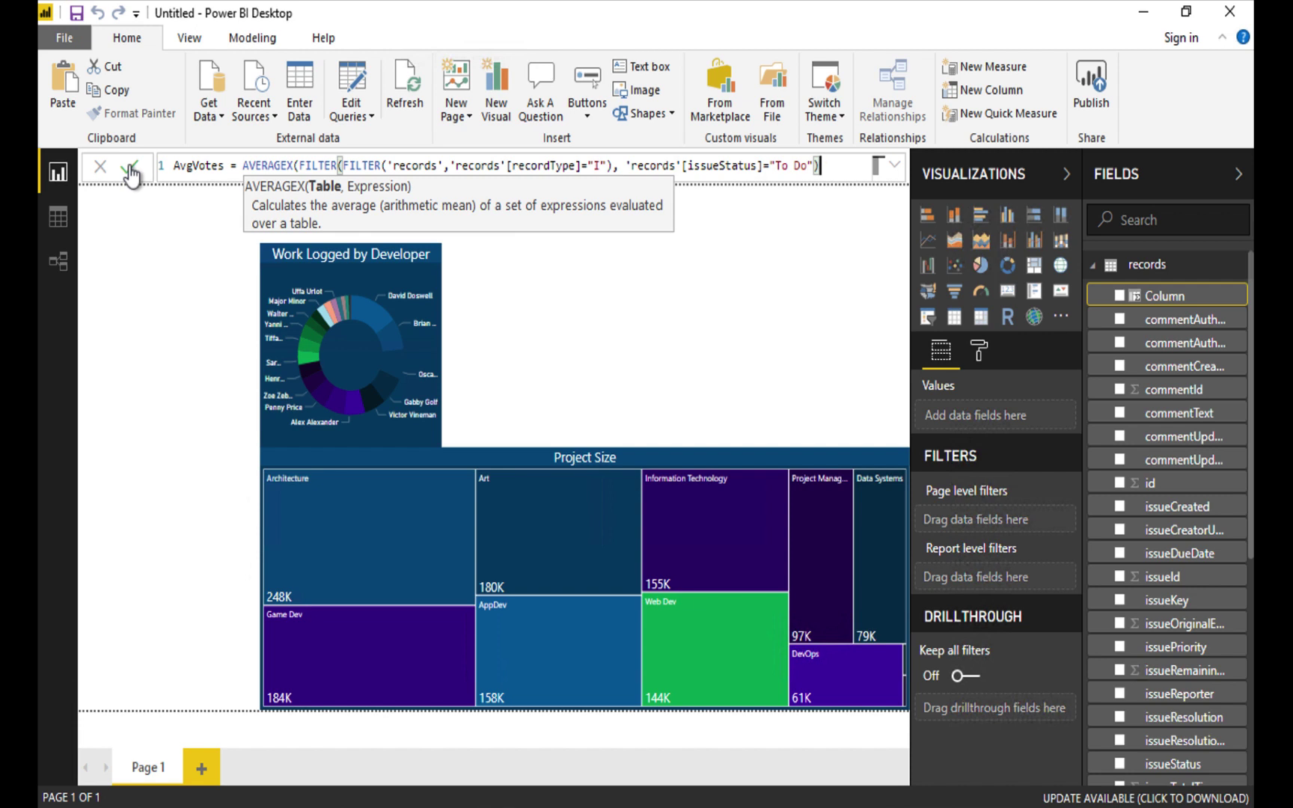
# Complete AvgVotes with issueStatus "To Do", averaging 'records'[issueVotes], and commit the formula.
pyautogui.write(', ')
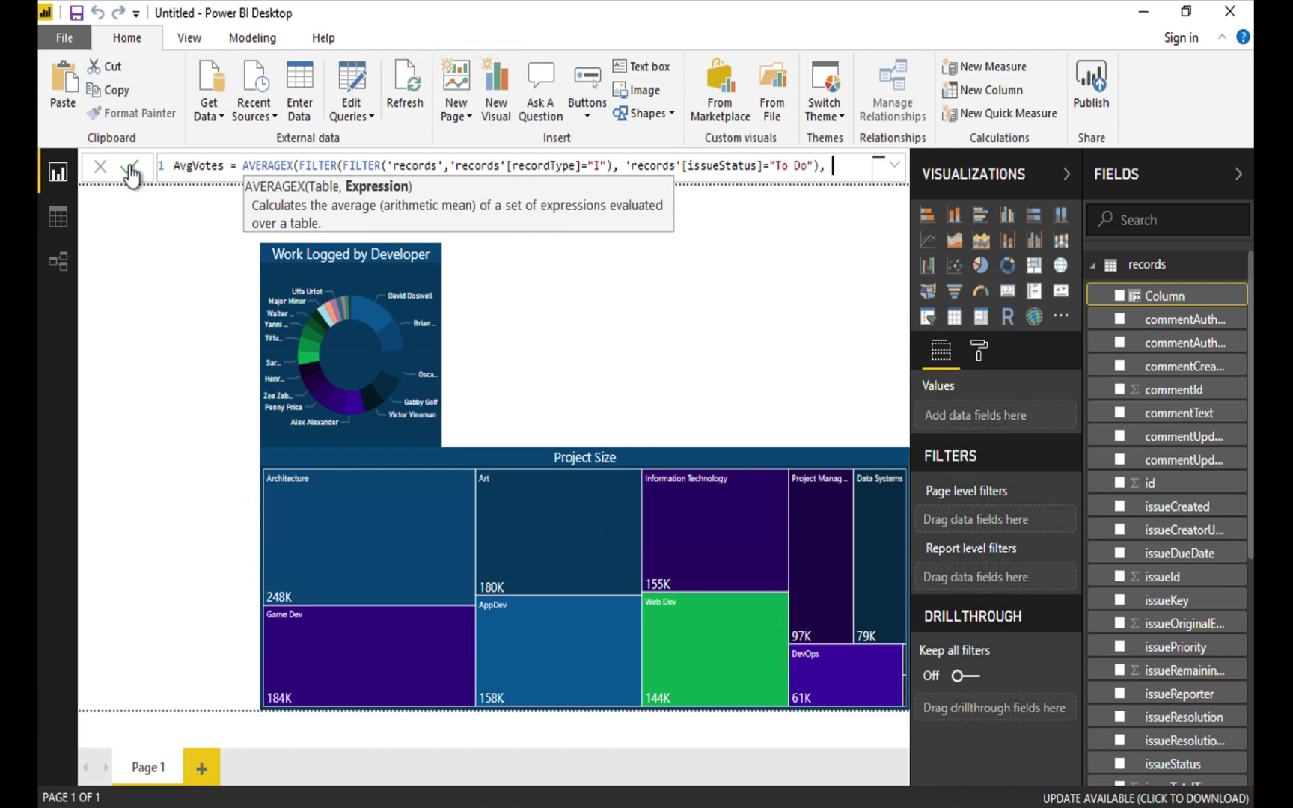
pyautogui.write("'rec")
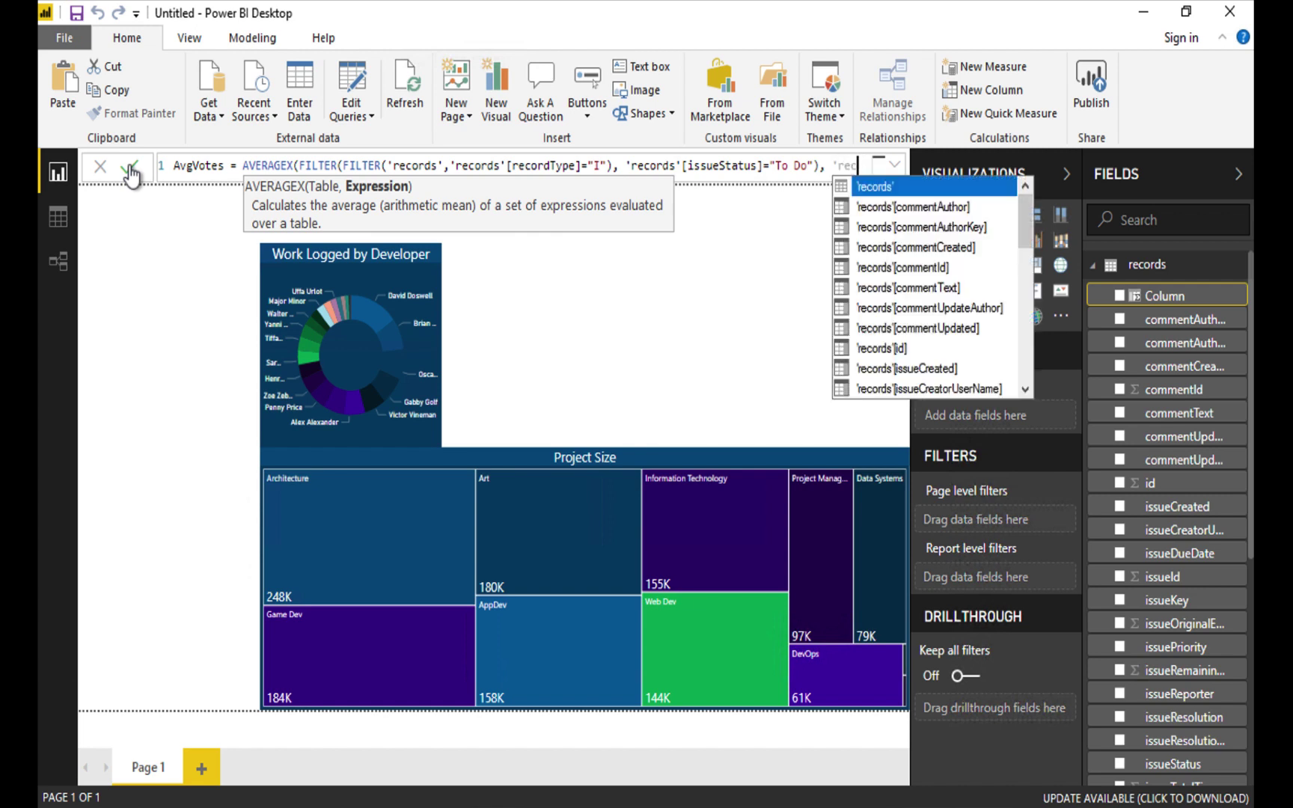
pyautogui.write('ords')
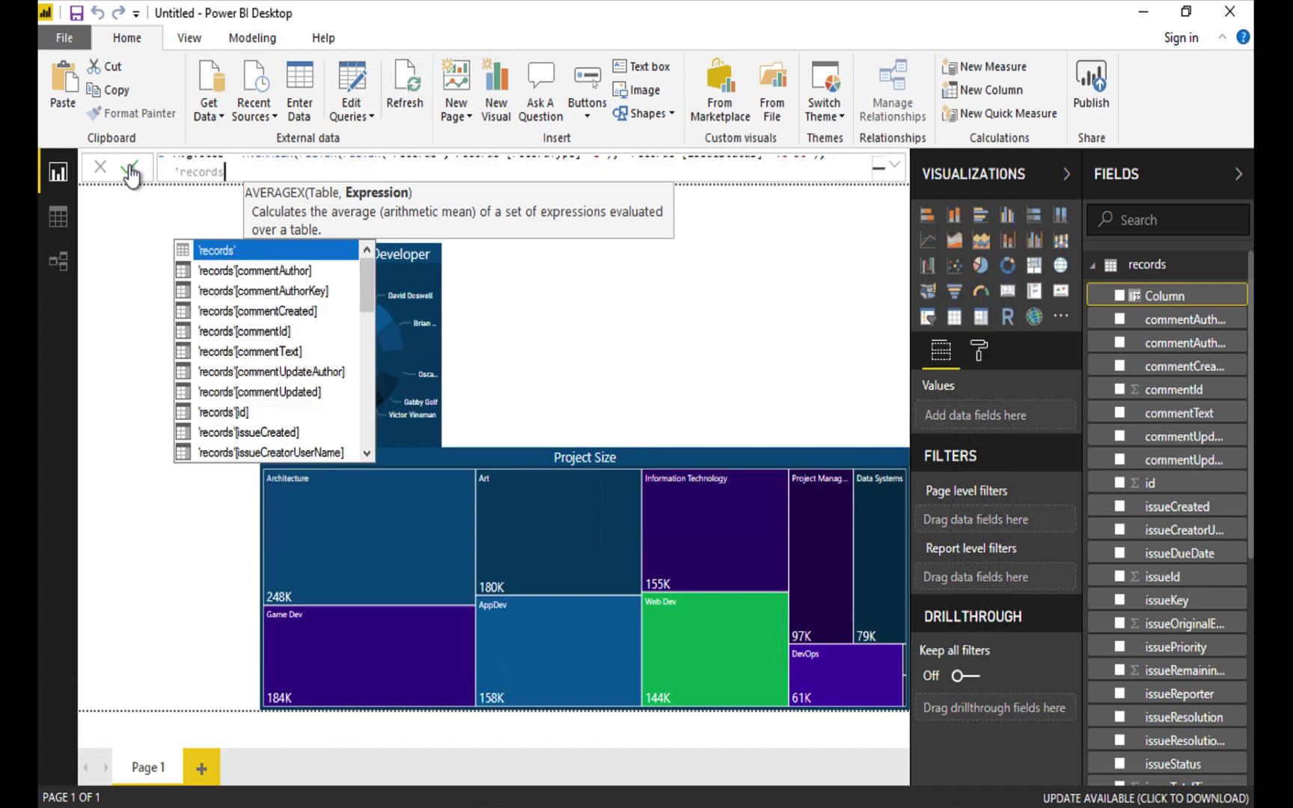
pyautogui.write("'[issue")
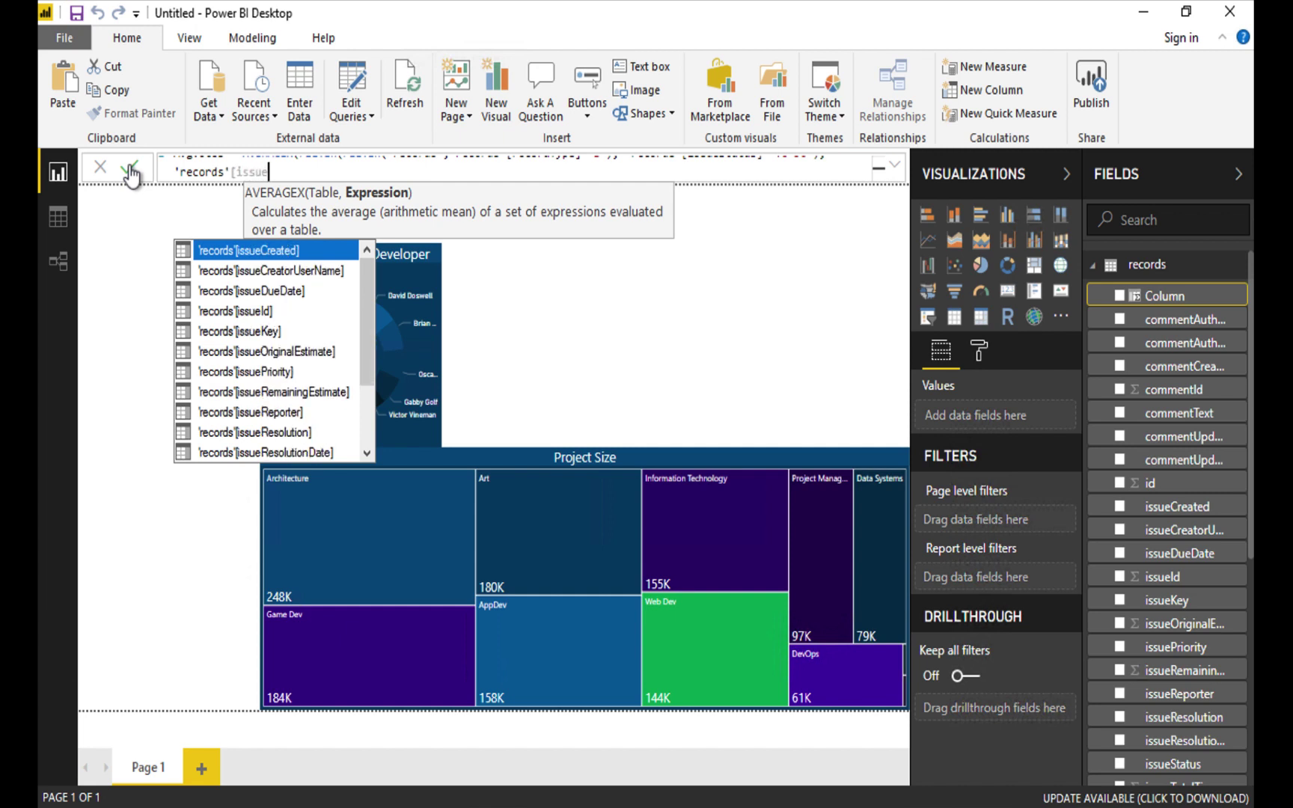
pyautogui.write('V')
pyautogui.press('Tab')
pyautogui.write(')')
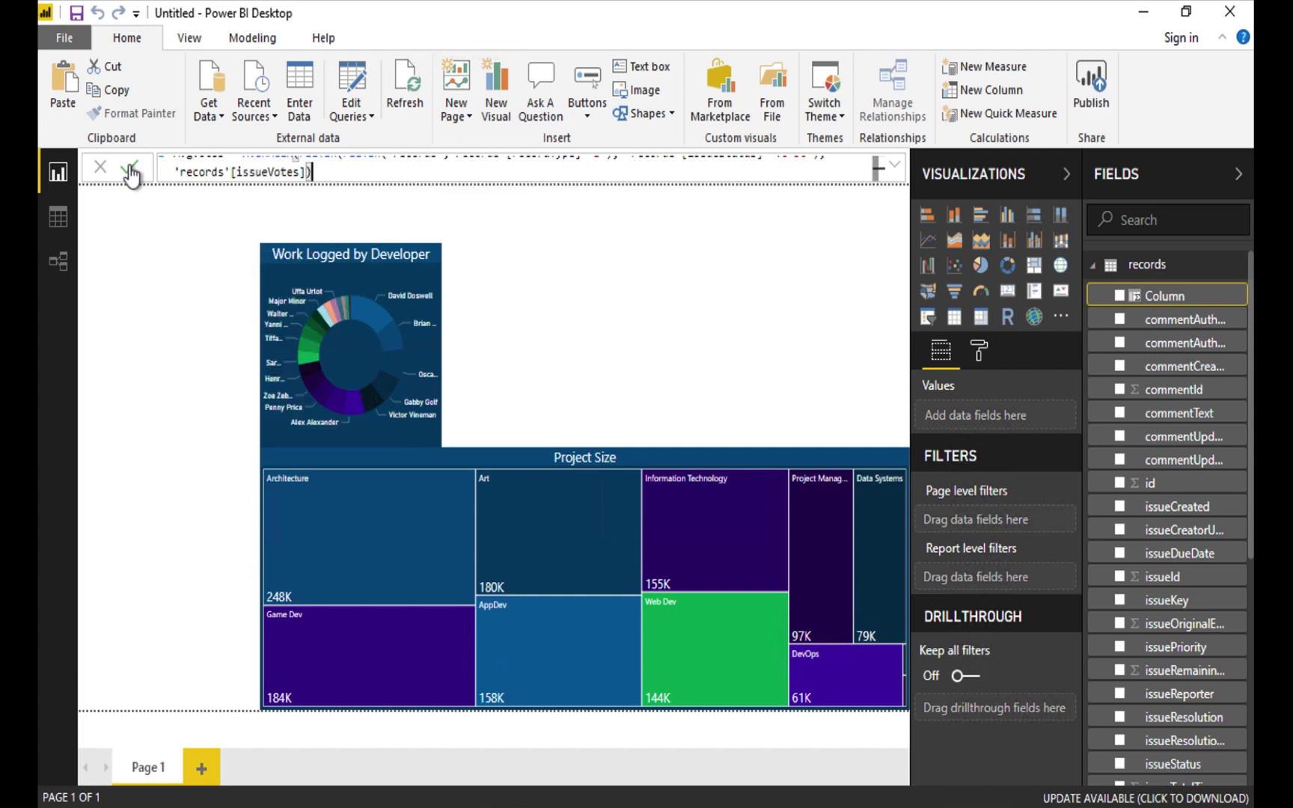
pyautogui.click(131, 170)
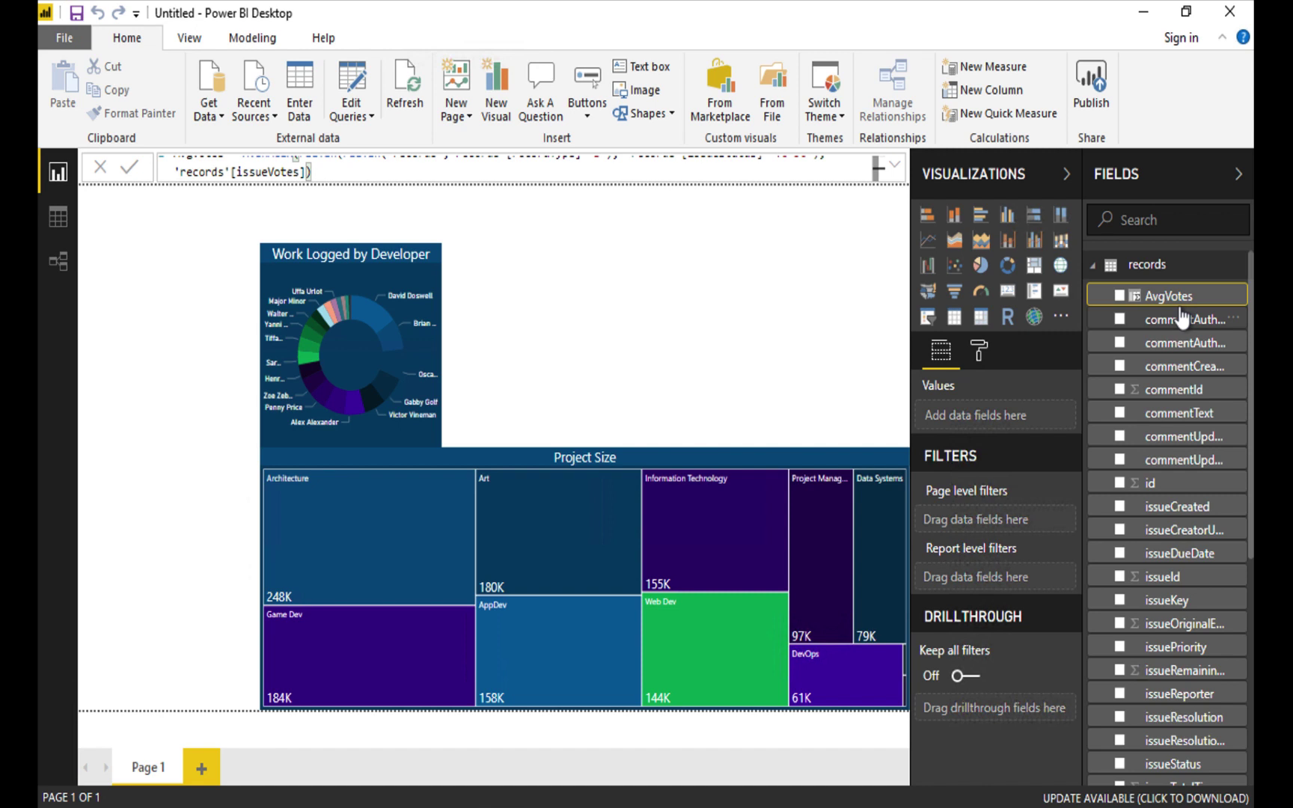
# Add a line and stacked column chart beside the donut with an issueStatus visual filter.
pyautogui.click(779, 192)
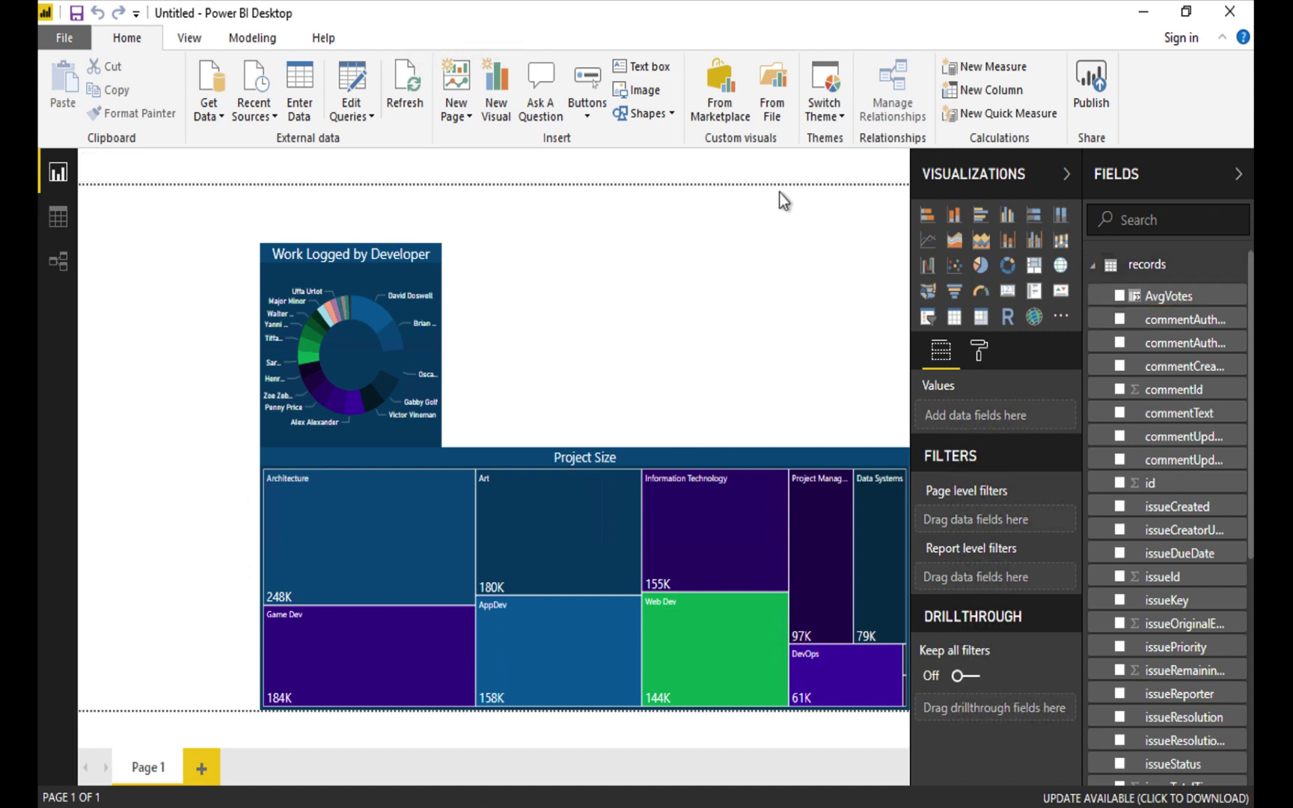
pyautogui.click(1008, 241)
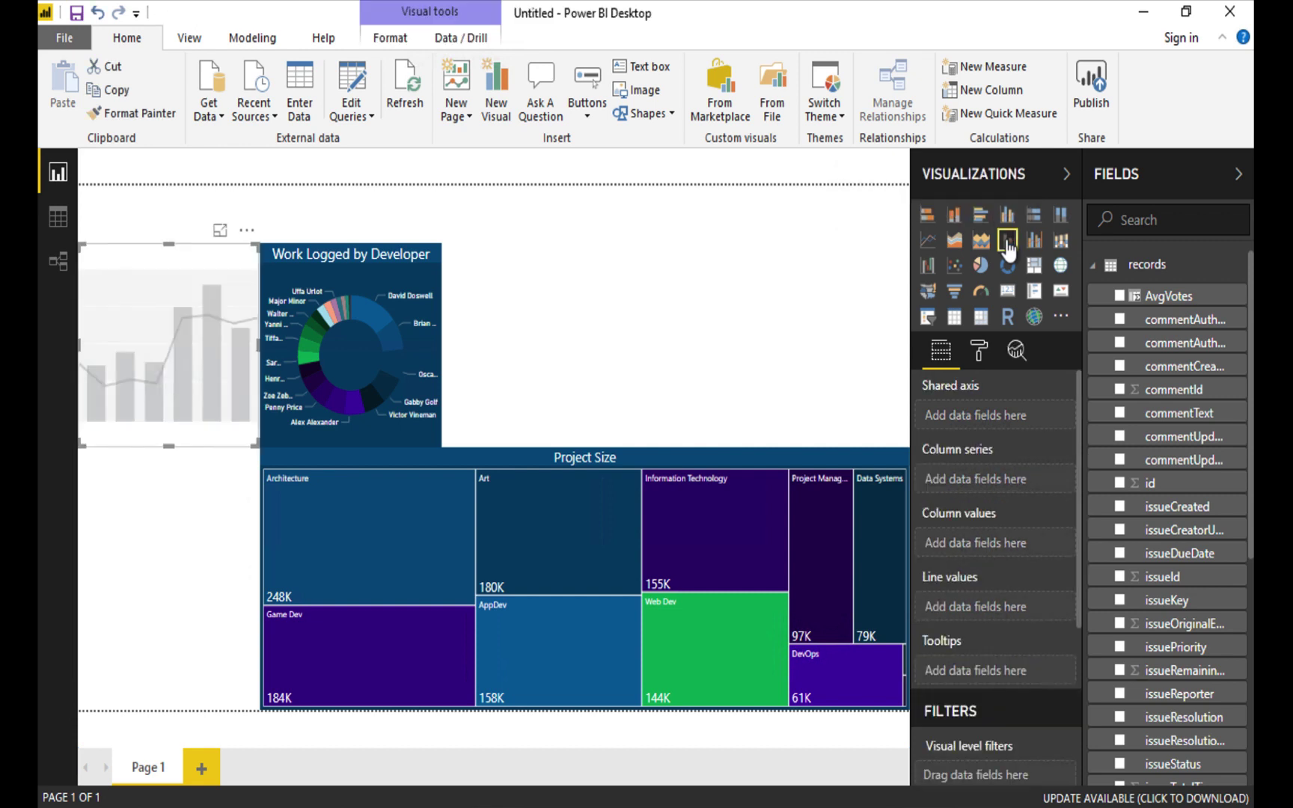
pyautogui.moveTo(133, 285); pyautogui.dragTo(496, 291)
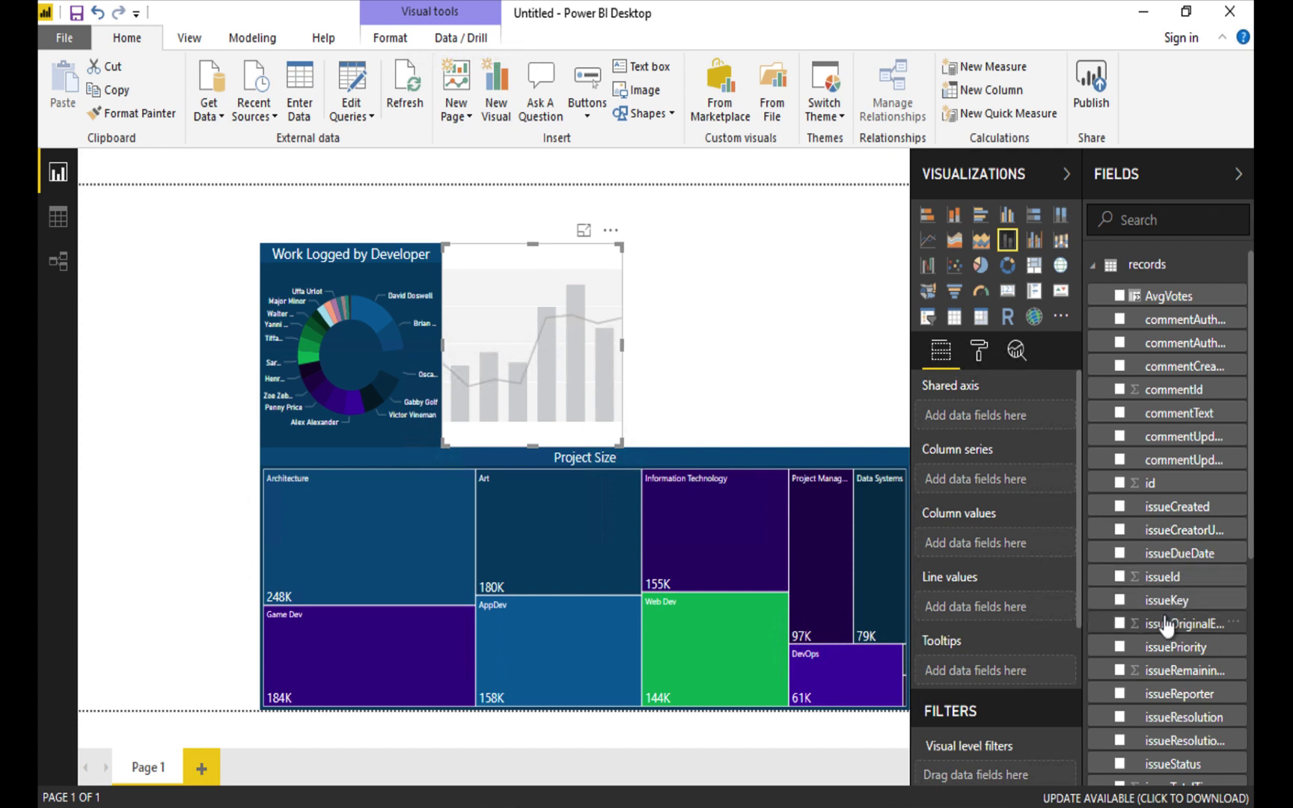
pyautogui.scroll(-4, 1164, 622)
pyautogui.scroll(-2, 1166, 625)
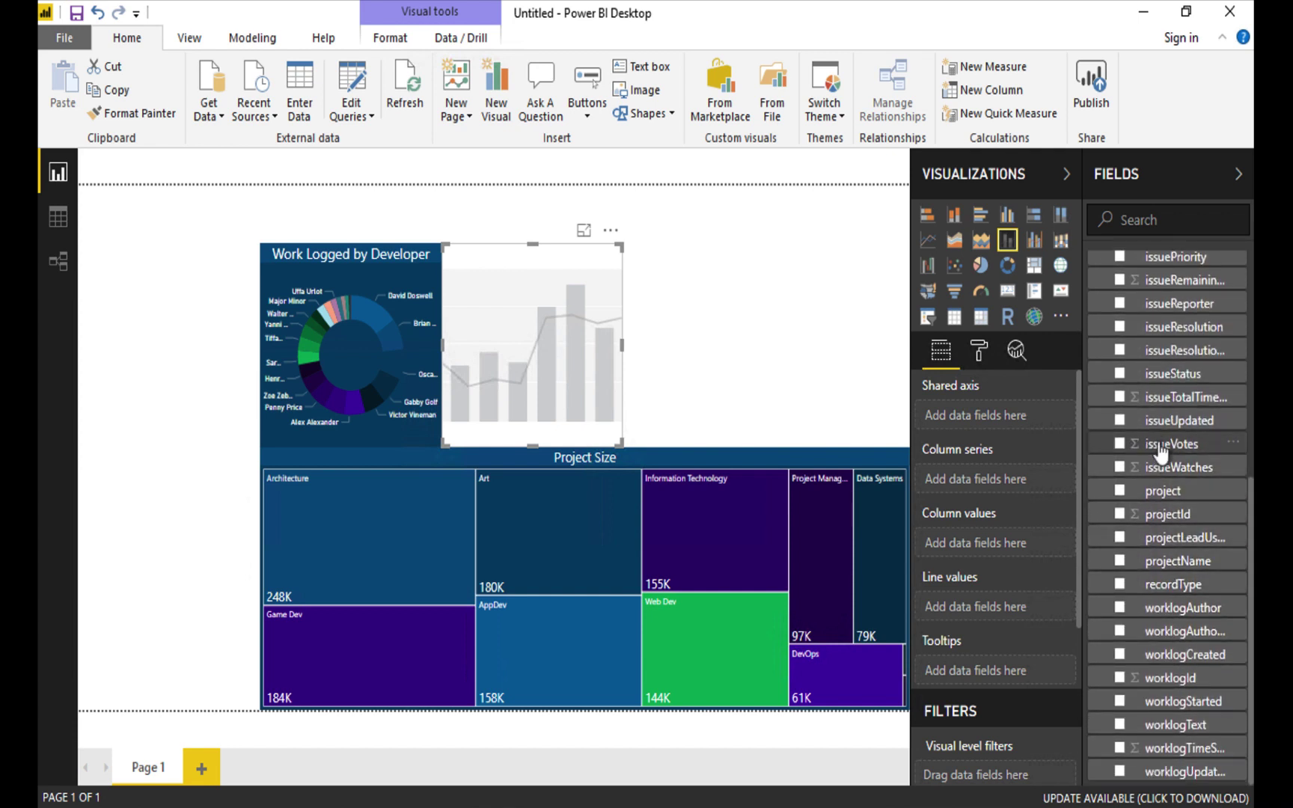
pyautogui.moveTo(1171, 374); pyautogui.dragTo(1013, 764)
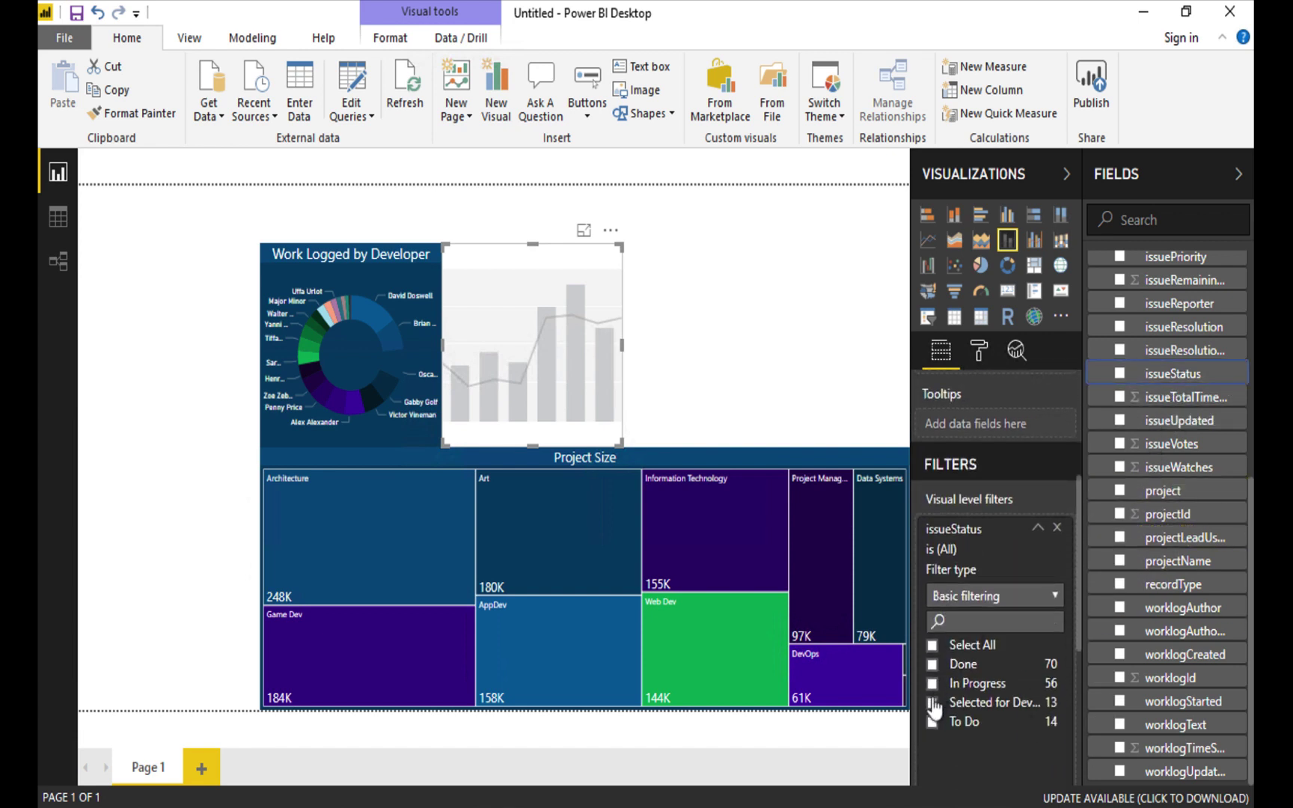
# Filter the combo chart to issueStatus To Do, recordType I and all projectNames.
pyautogui.click(932, 722)
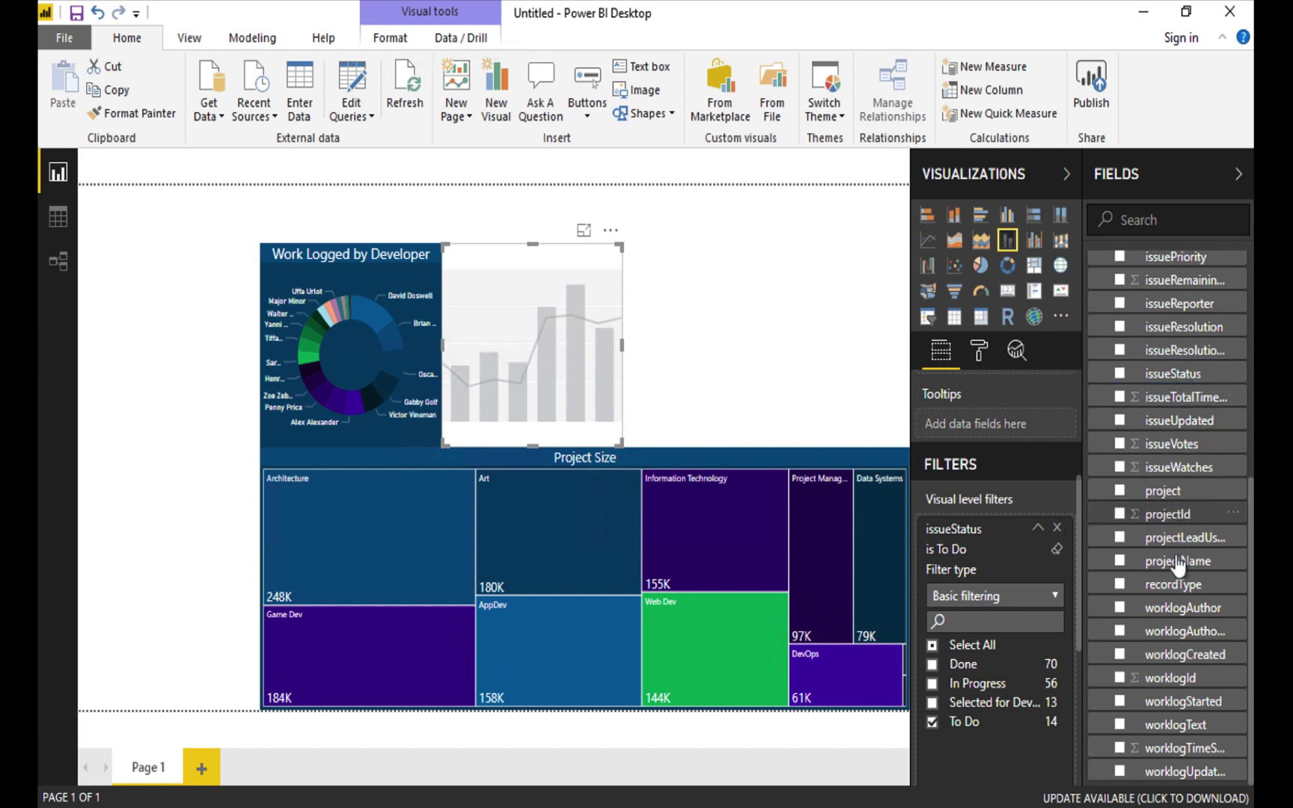
pyautogui.moveTo(1181, 587); pyautogui.dragTo(1015, 764)
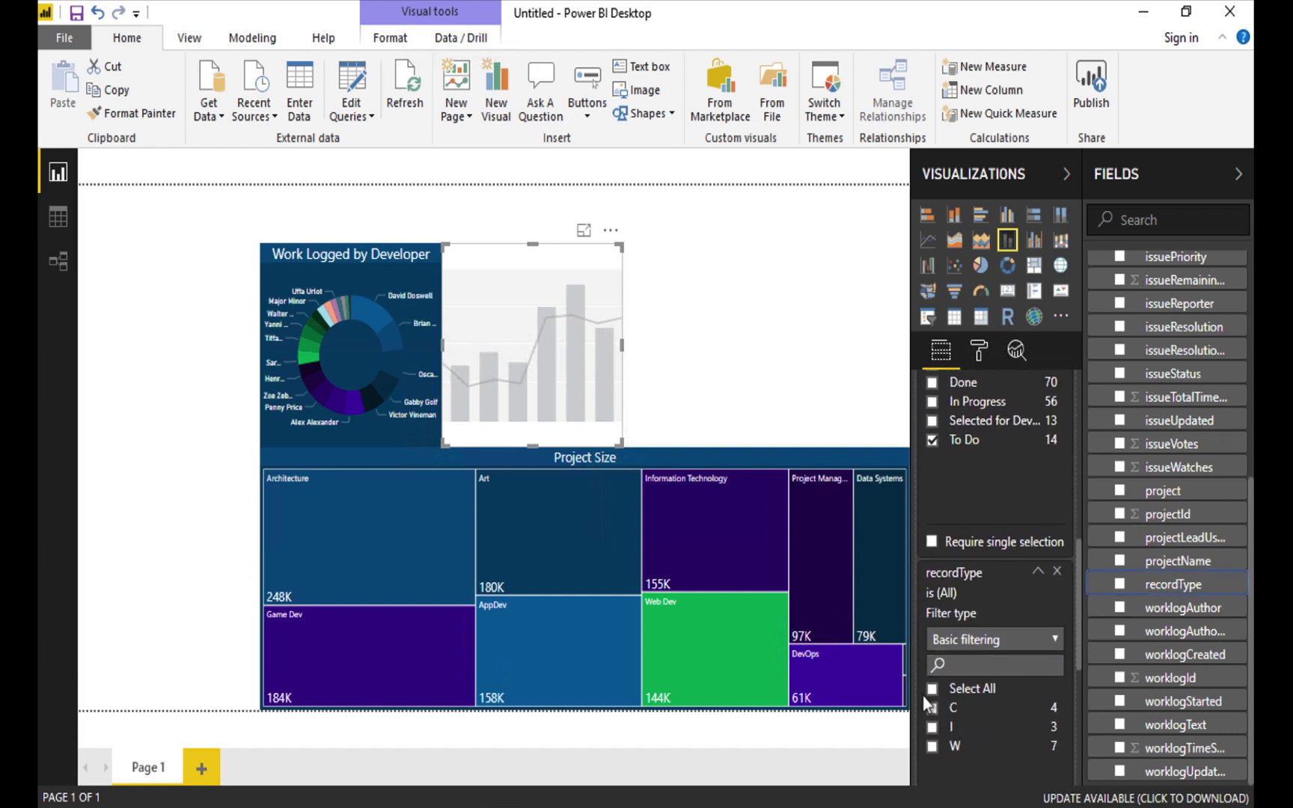
pyautogui.click(934, 727)
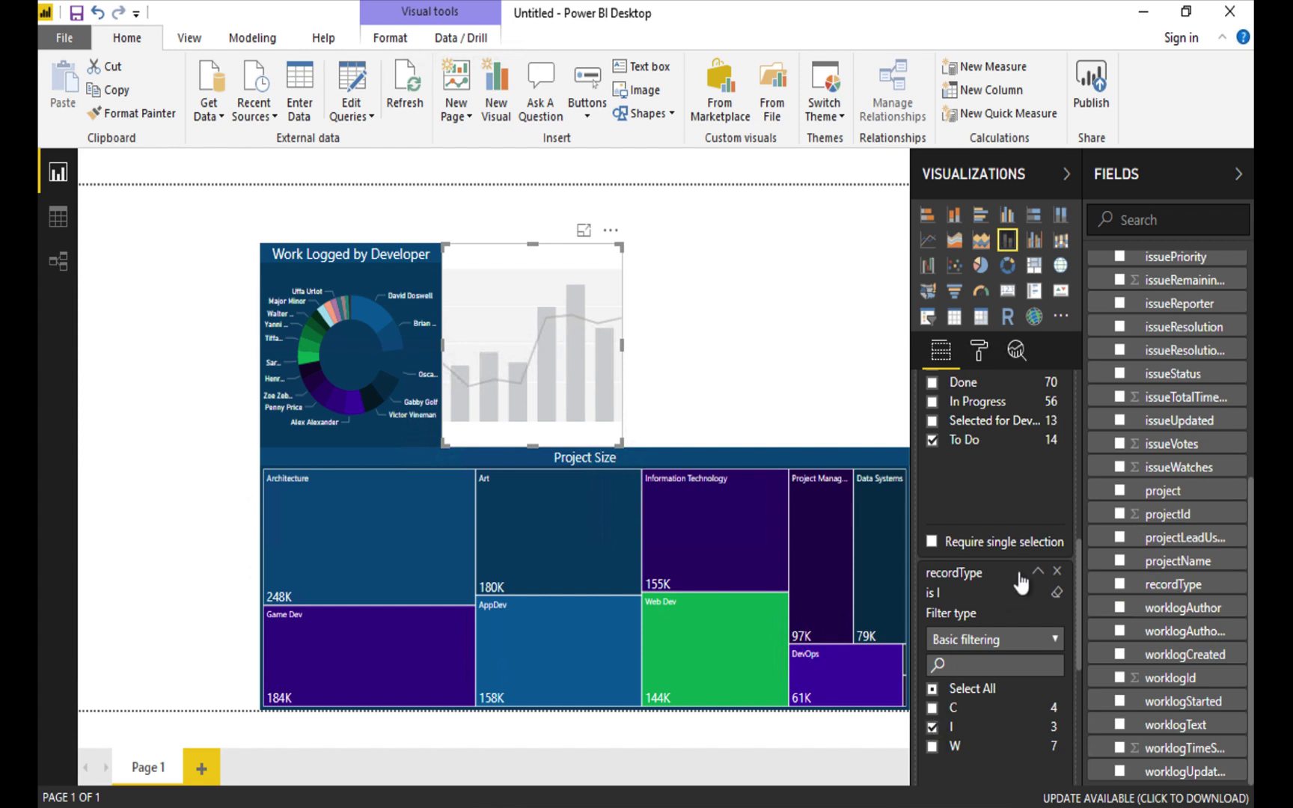
pyautogui.moveTo(1206, 567); pyautogui.dragTo(1033, 771)
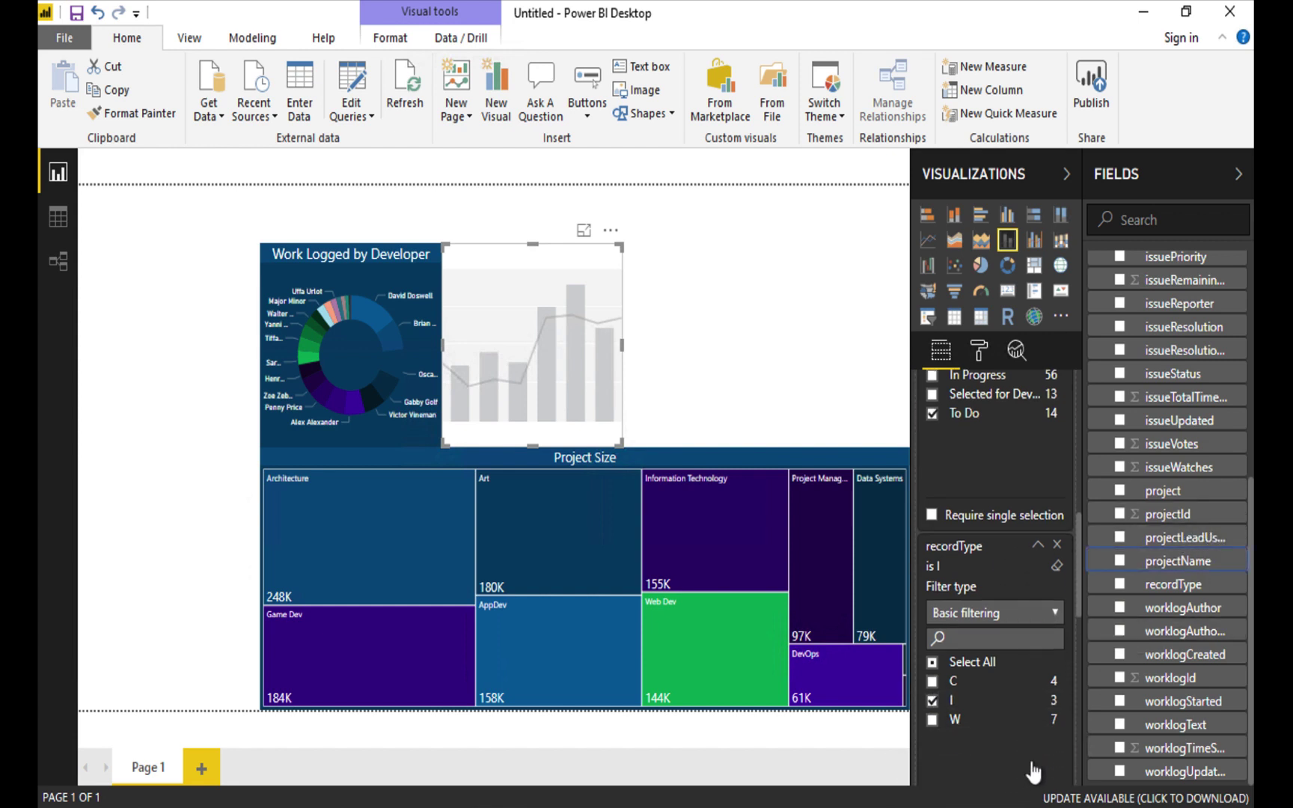
pyautogui.click(932, 670)
# Chart issueVotes as columns and AvgVotes as a line against issueKey on the shared axis.
pyautogui.scroll(10, 1016, 409)
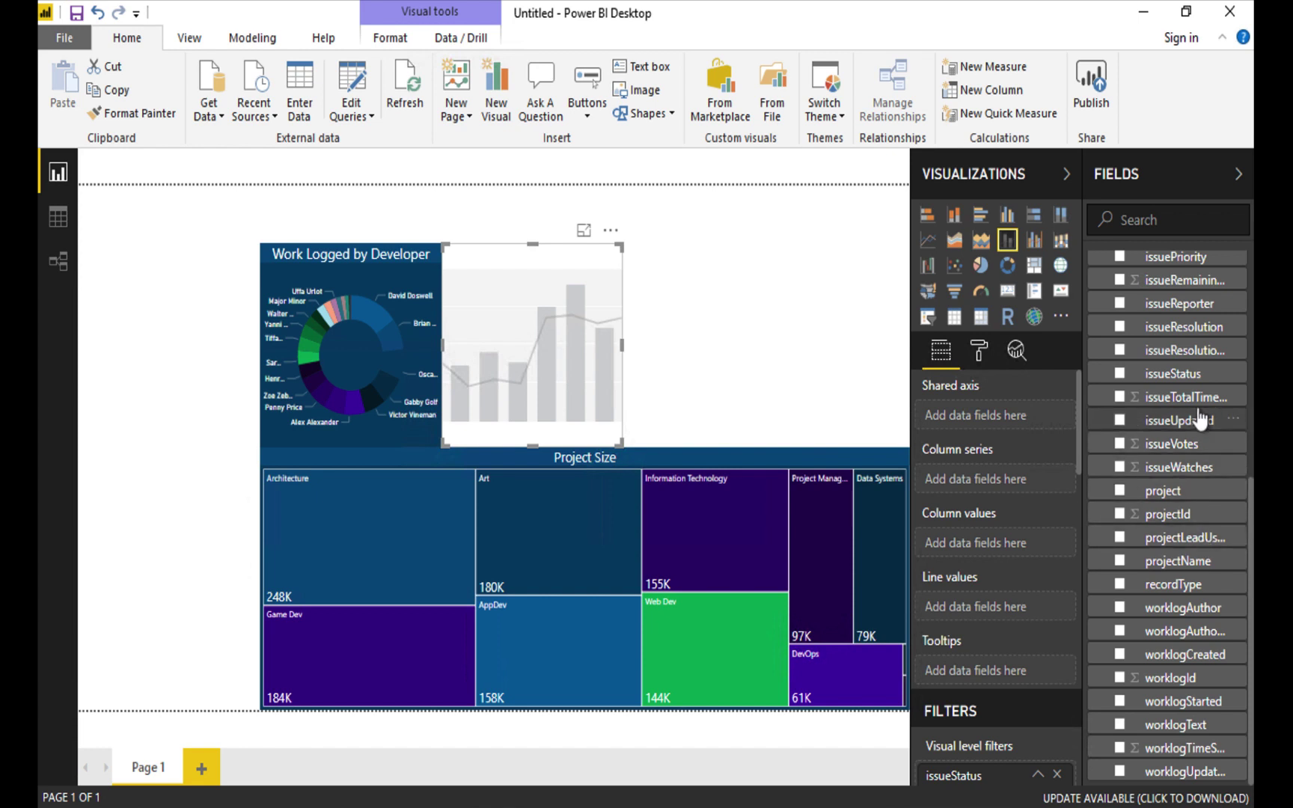
pyautogui.scroll(5, 1201, 426)
pyautogui.moveTo(1190, 410); pyautogui.dragTo(1011, 419)
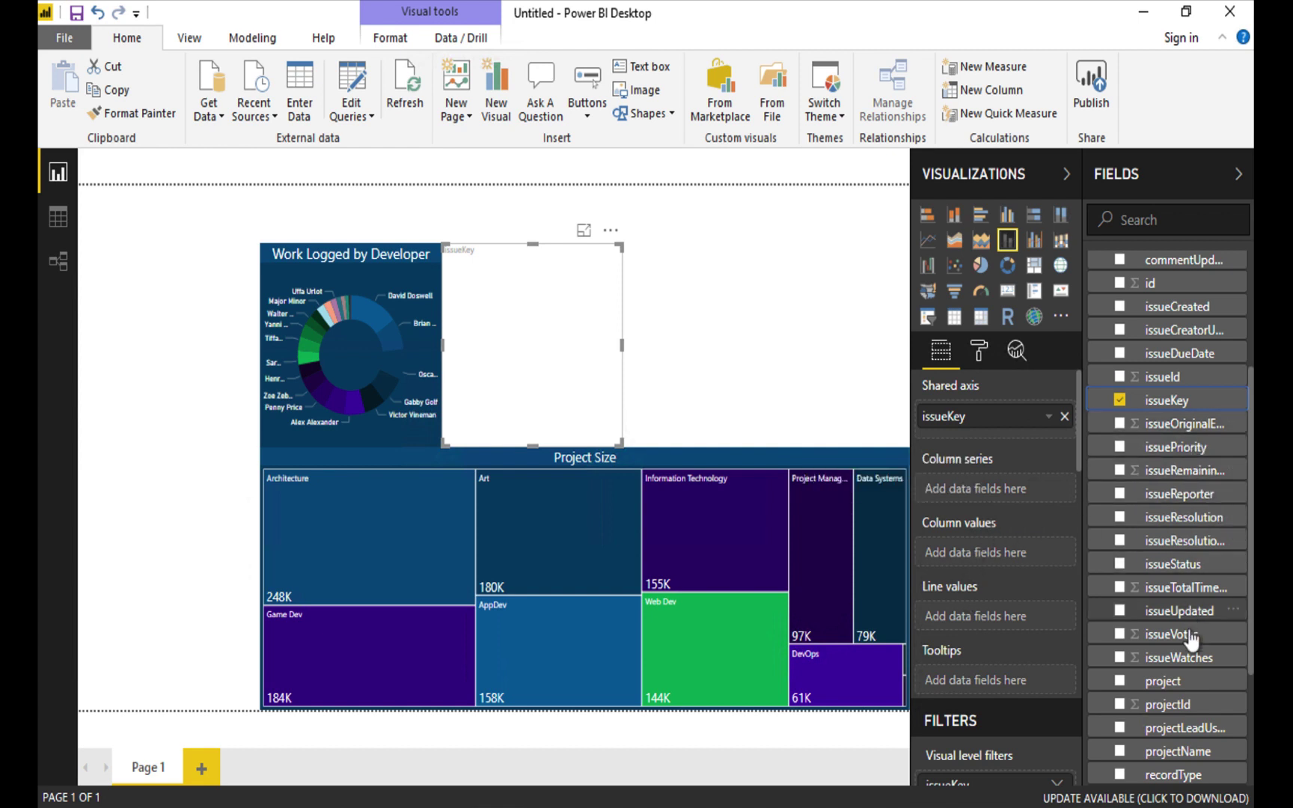
pyautogui.moveTo(1187, 636); pyautogui.dragTo(1024, 552)
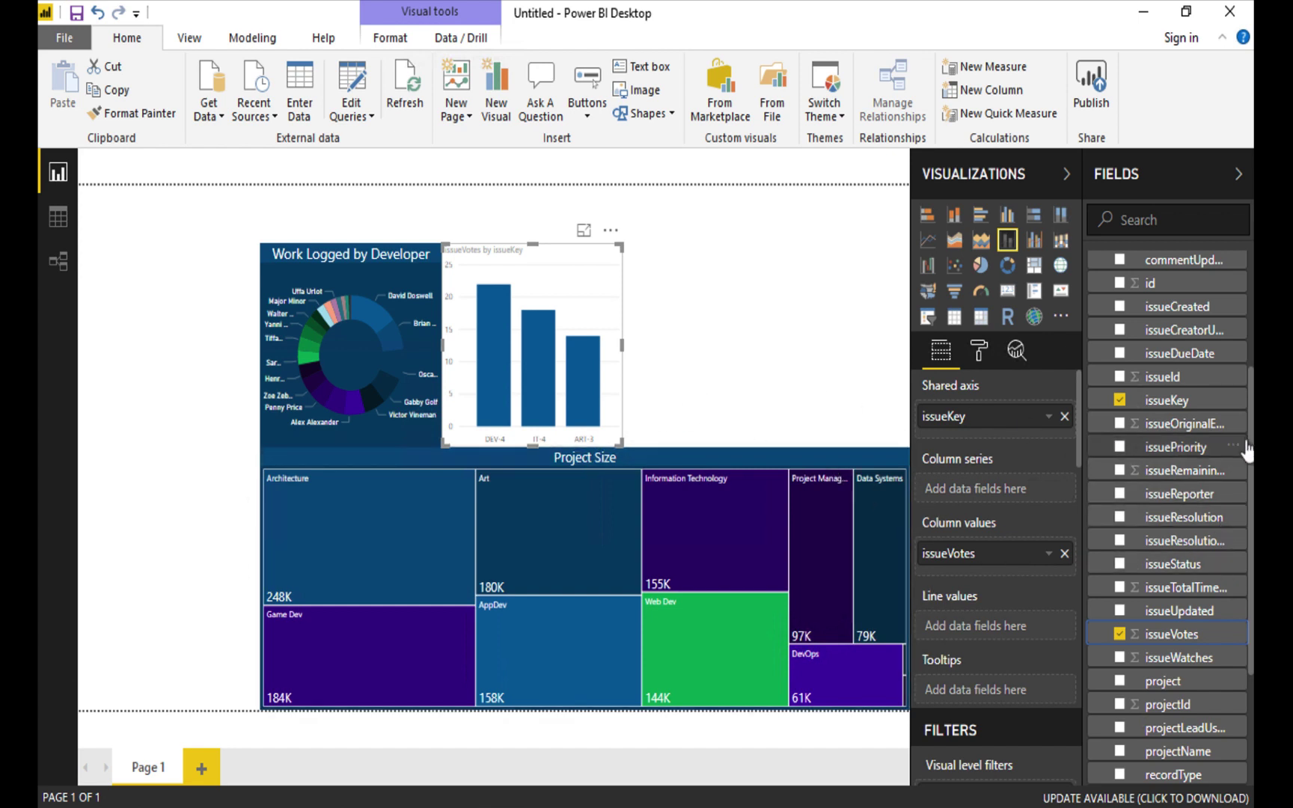
pyautogui.scroll(3, 1183, 482)
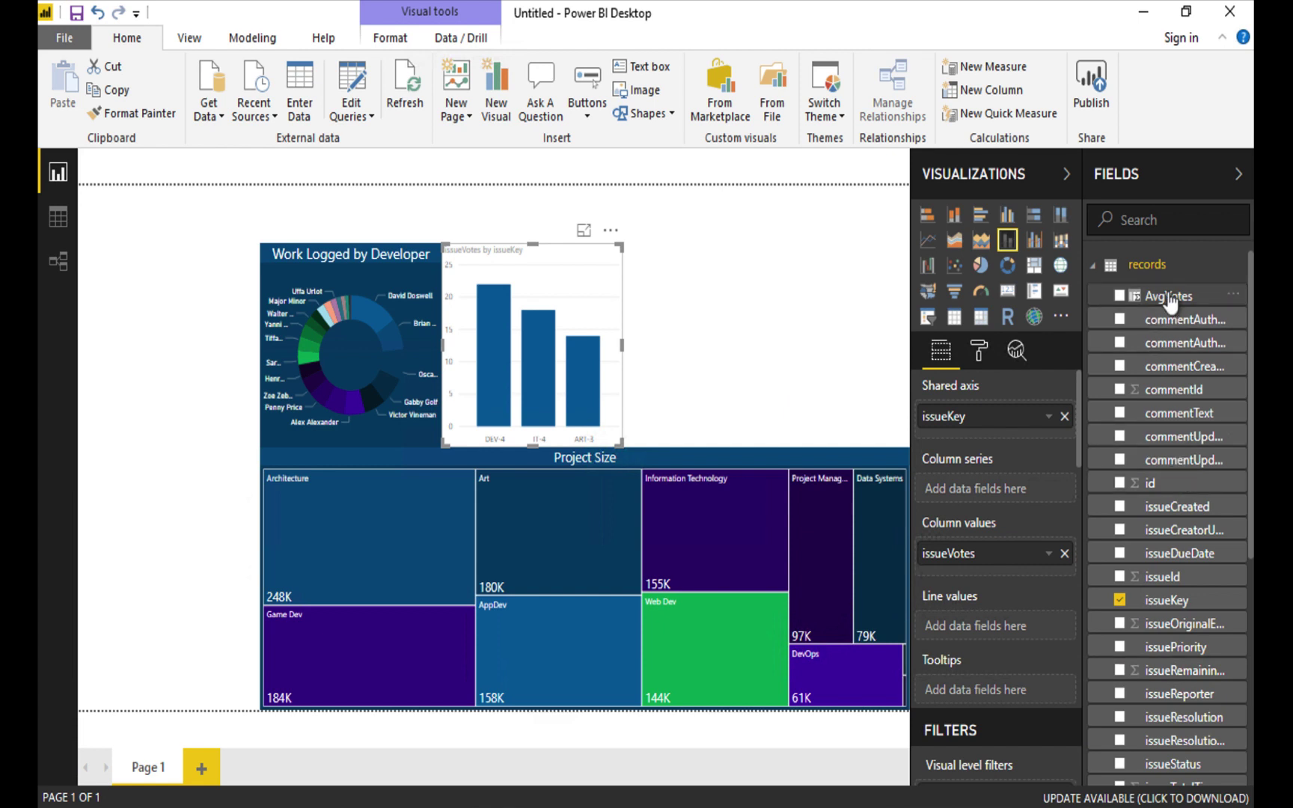
pyautogui.moveTo(1134, 293); pyautogui.dragTo(994, 625)
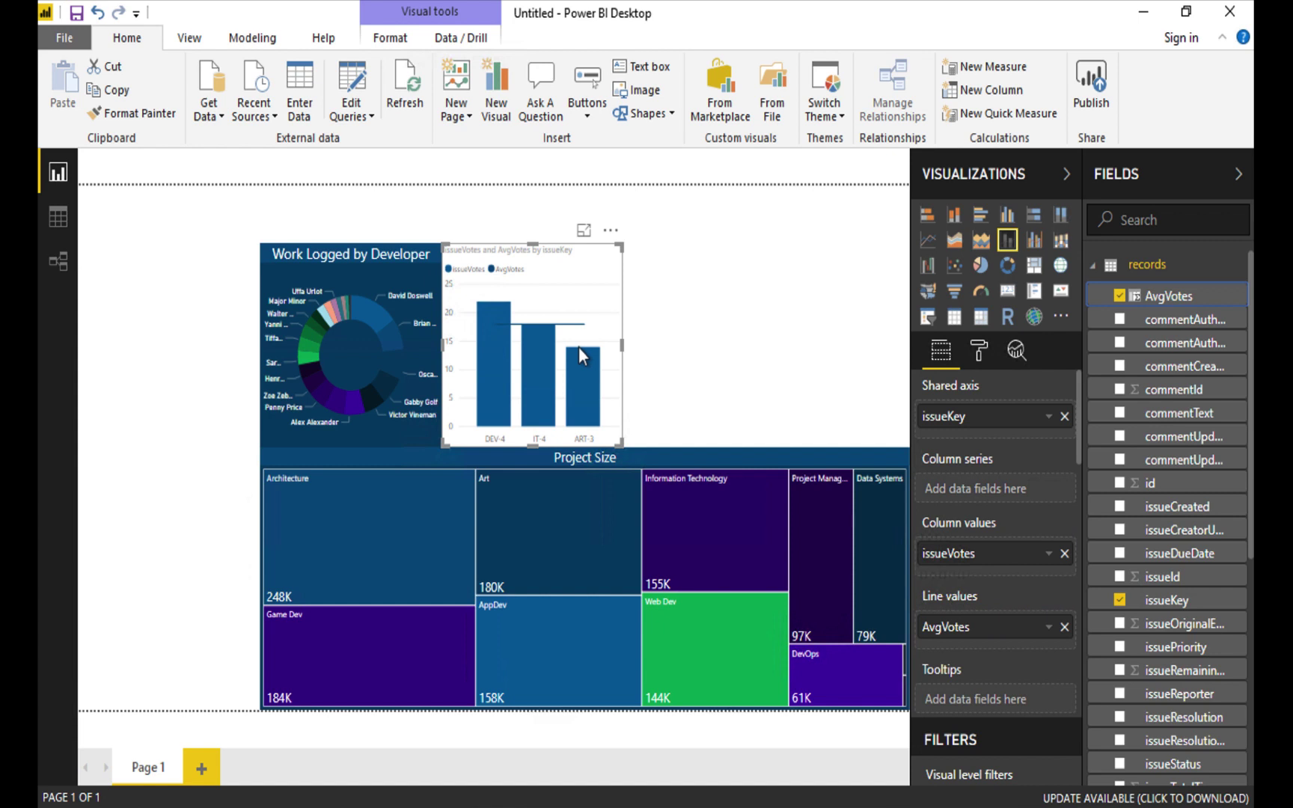
# Set the combo chart's Y-axis label colour to white.
pyautogui.click(976, 352)
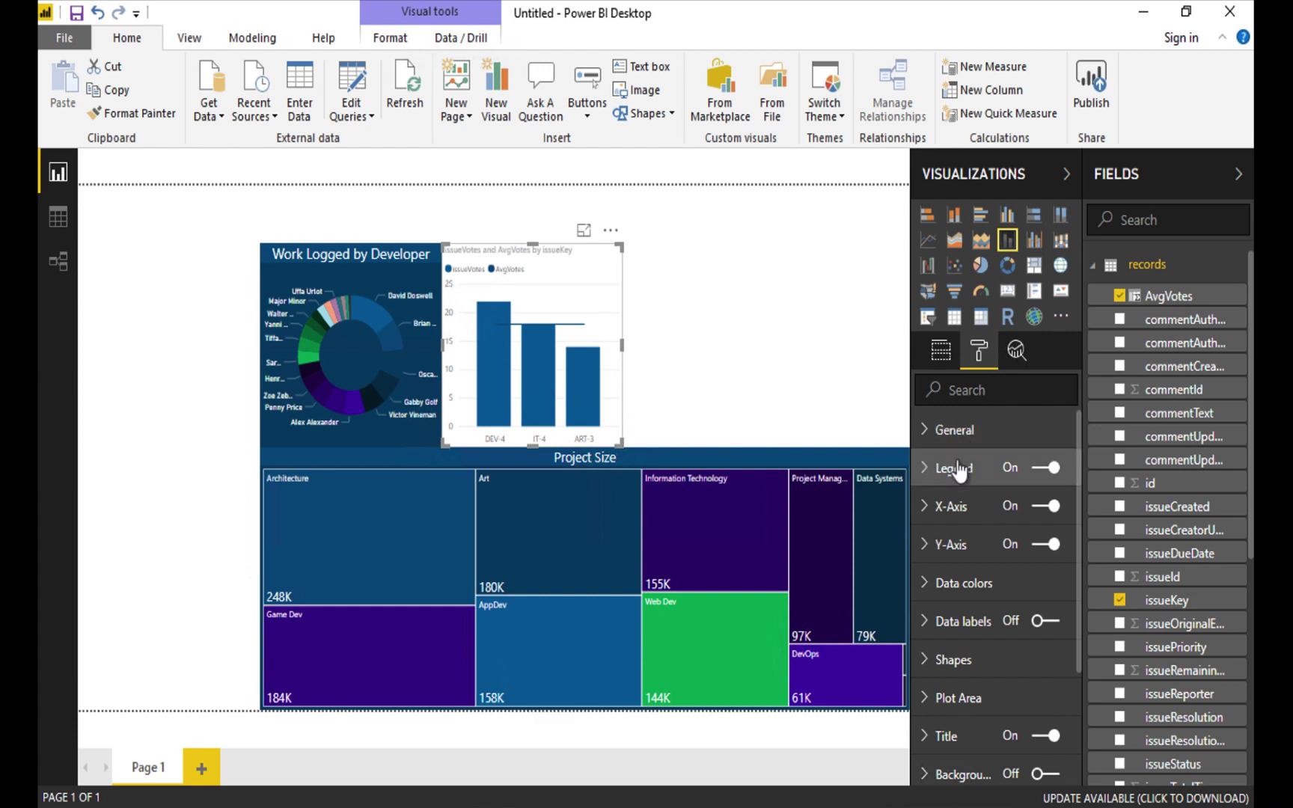
pyautogui.click(938, 505)
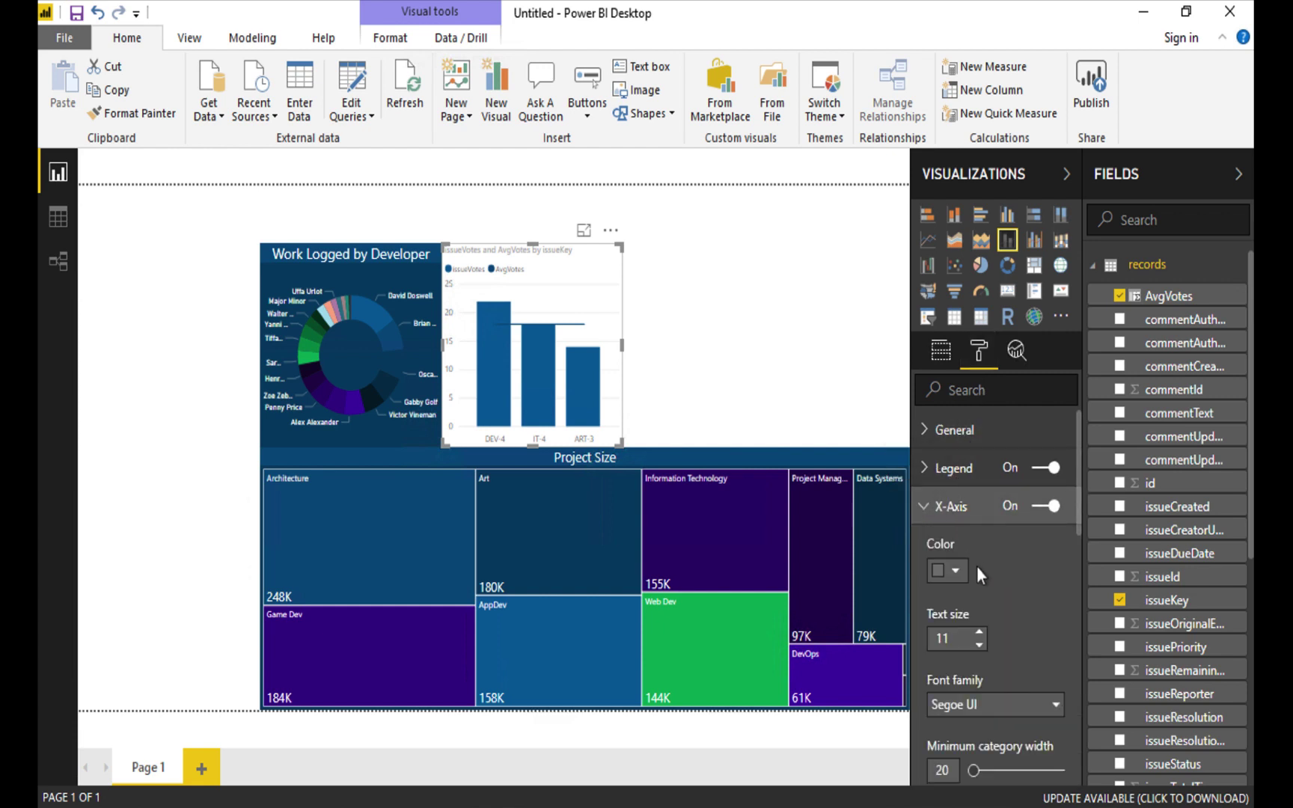
pyautogui.click(929, 511)
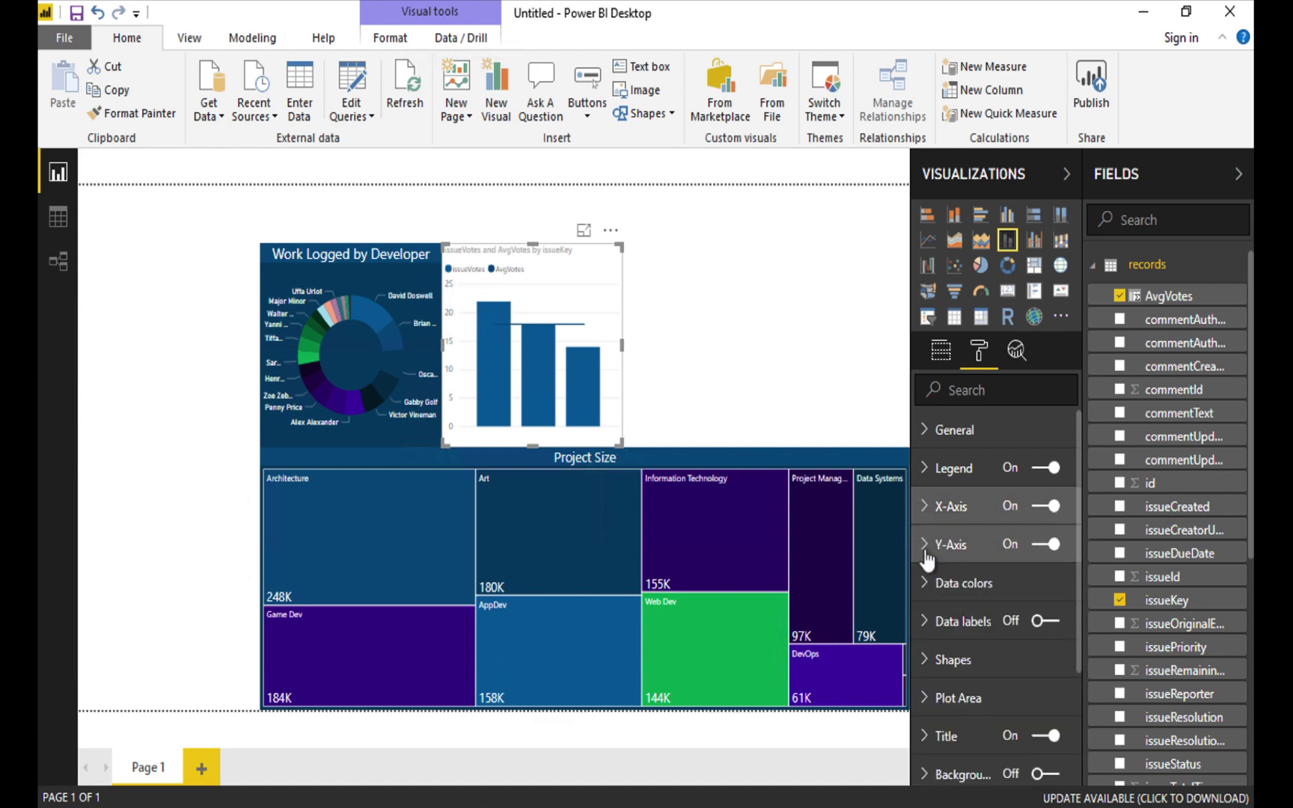
pyautogui.click(939, 544)
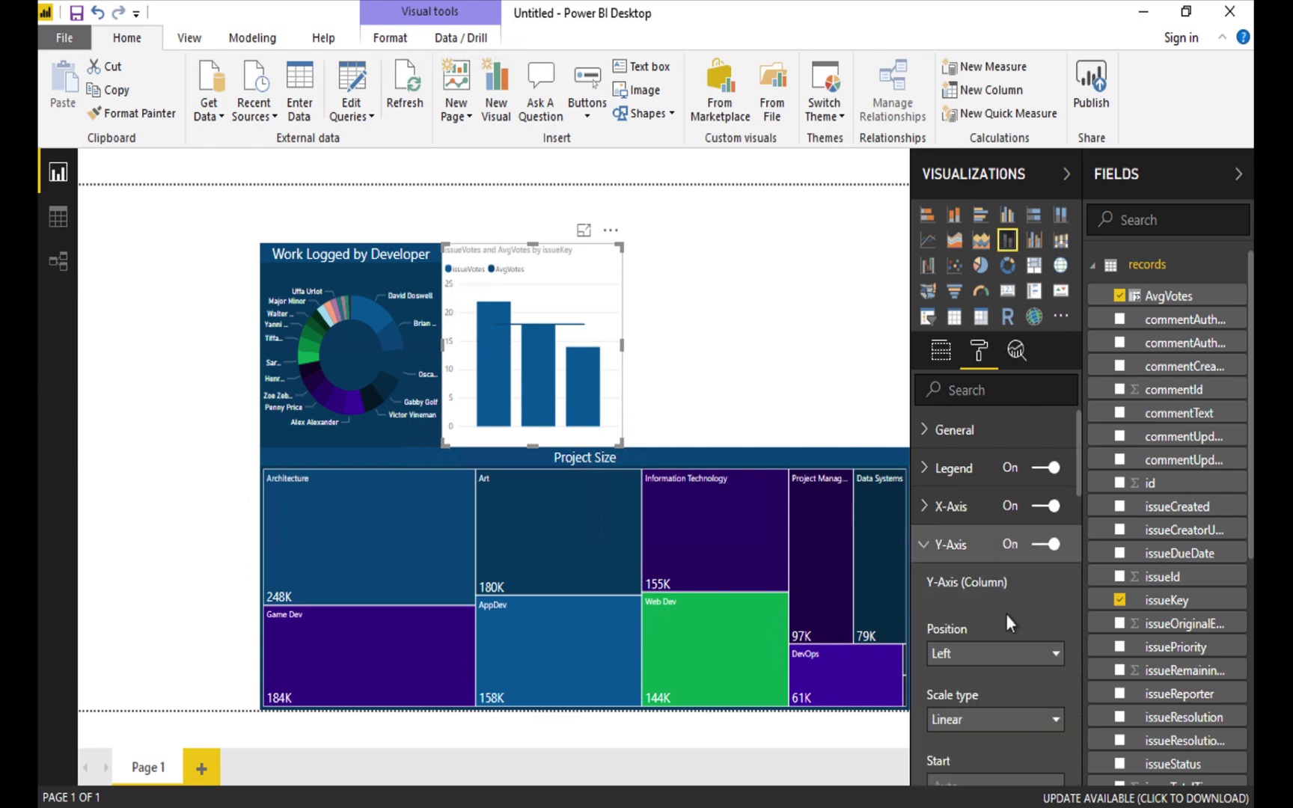
pyautogui.scroll(-4, 1007, 613)
pyautogui.scroll(-3, 1007, 615)
pyautogui.scroll(-1, 1007, 622)
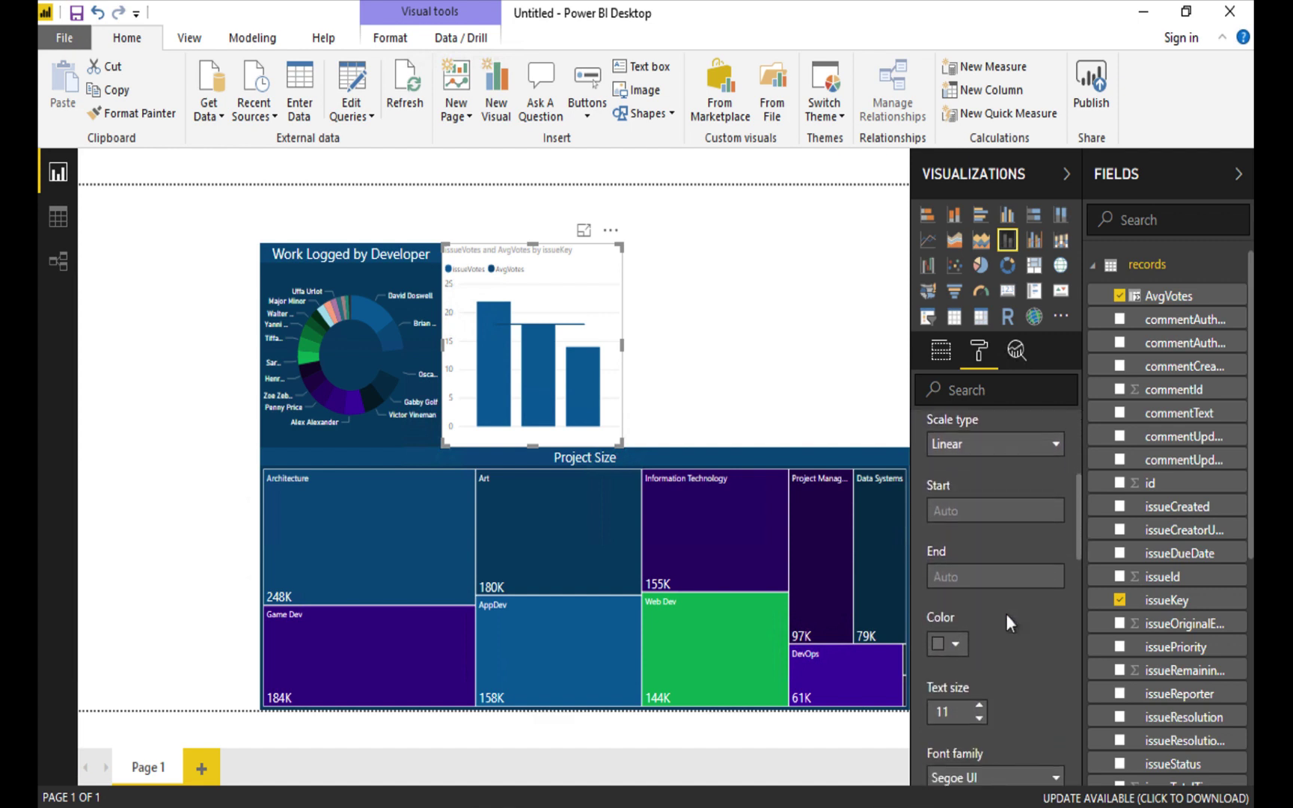
pyautogui.click(957, 646)
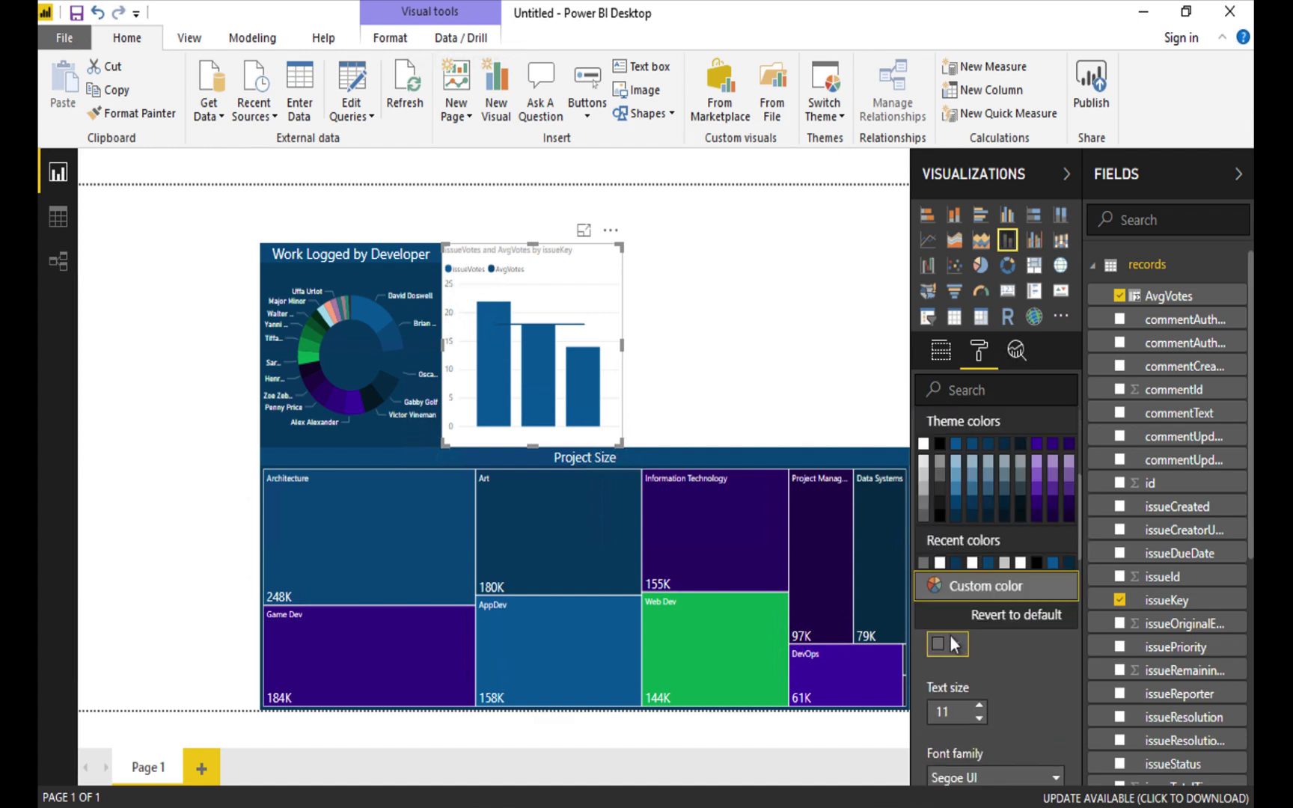
pyautogui.click(924, 447)
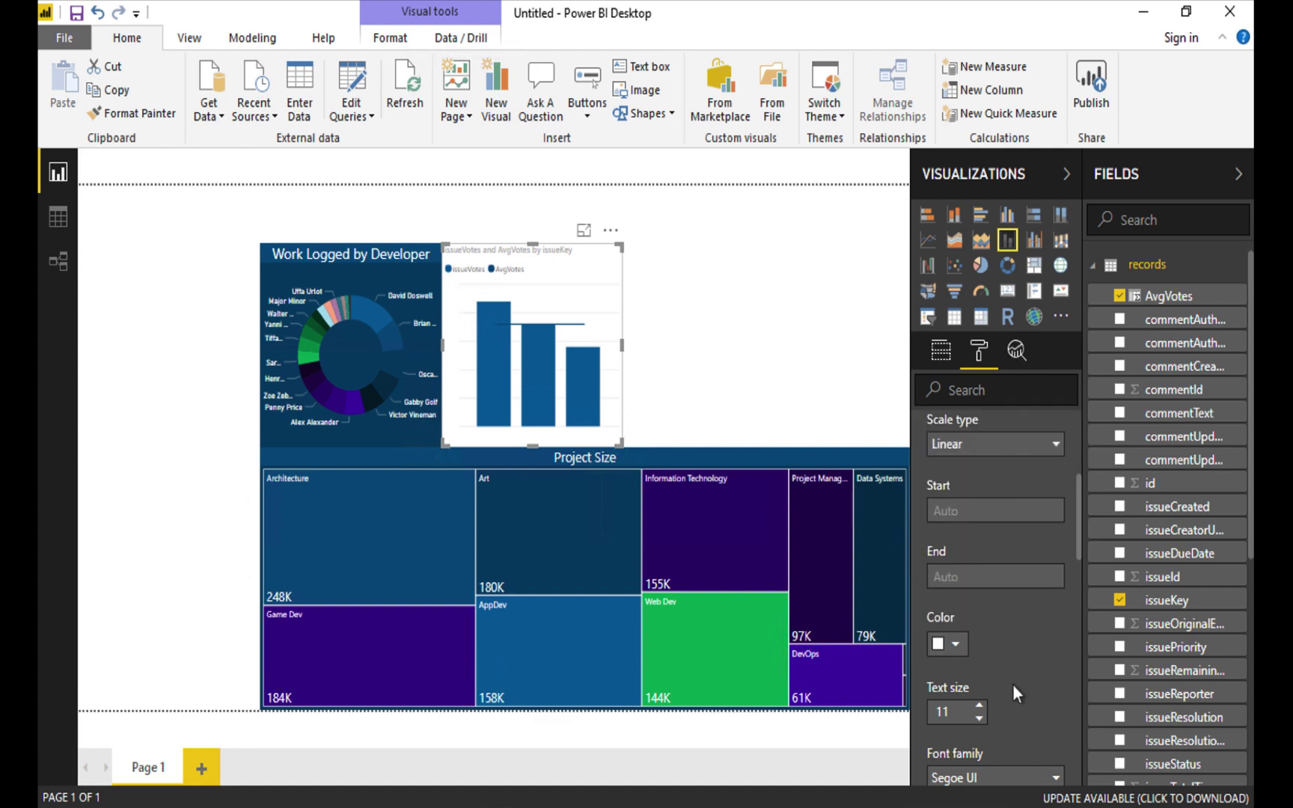
pyautogui.scroll(-5, 1013, 684)
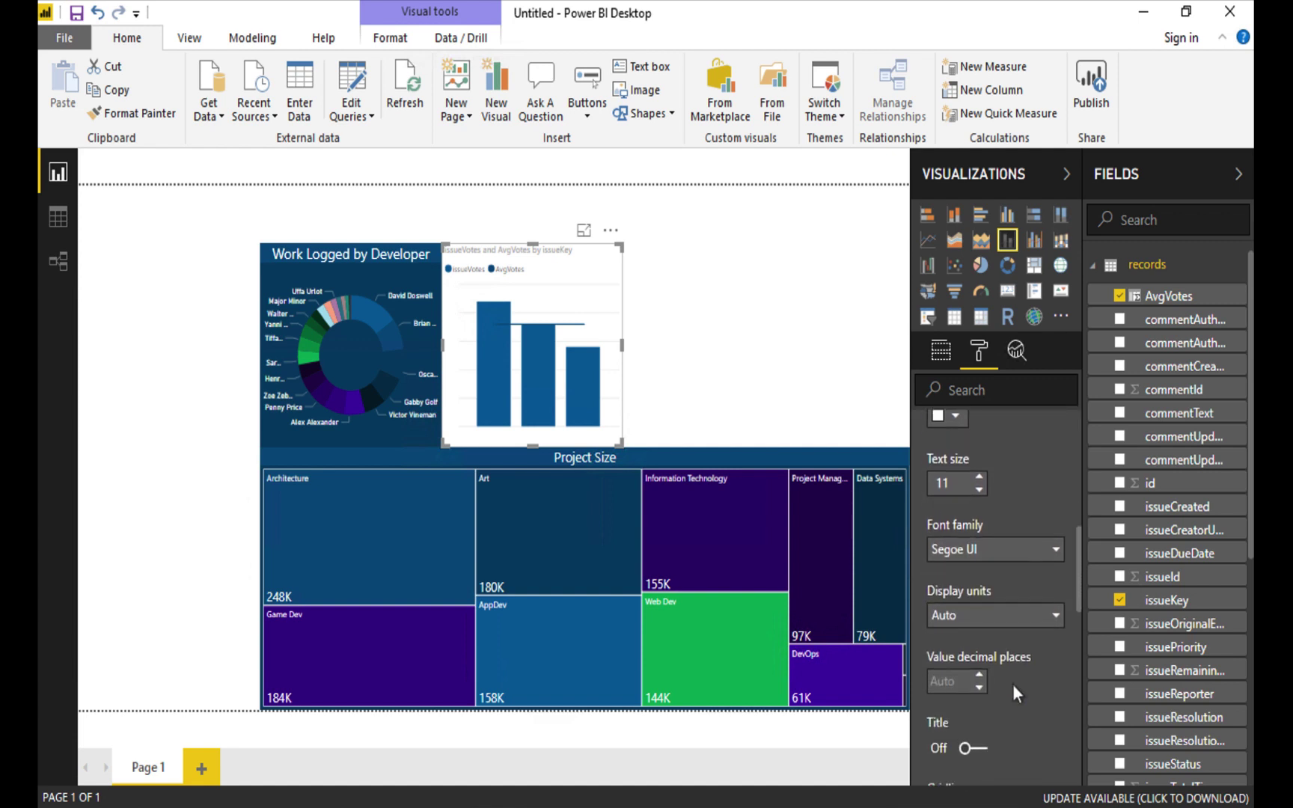
pyautogui.scroll(-3, 1012, 684)
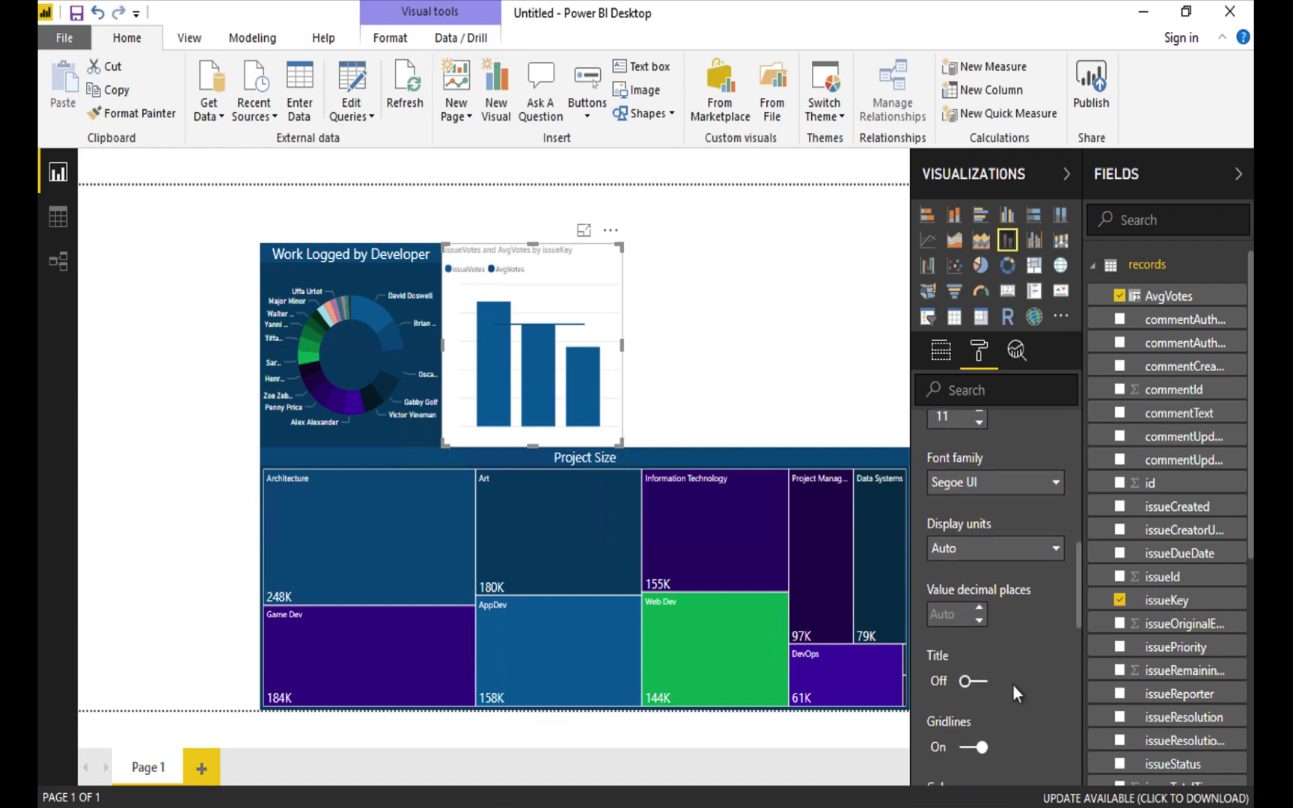
pyautogui.scroll(14, 1013, 684)
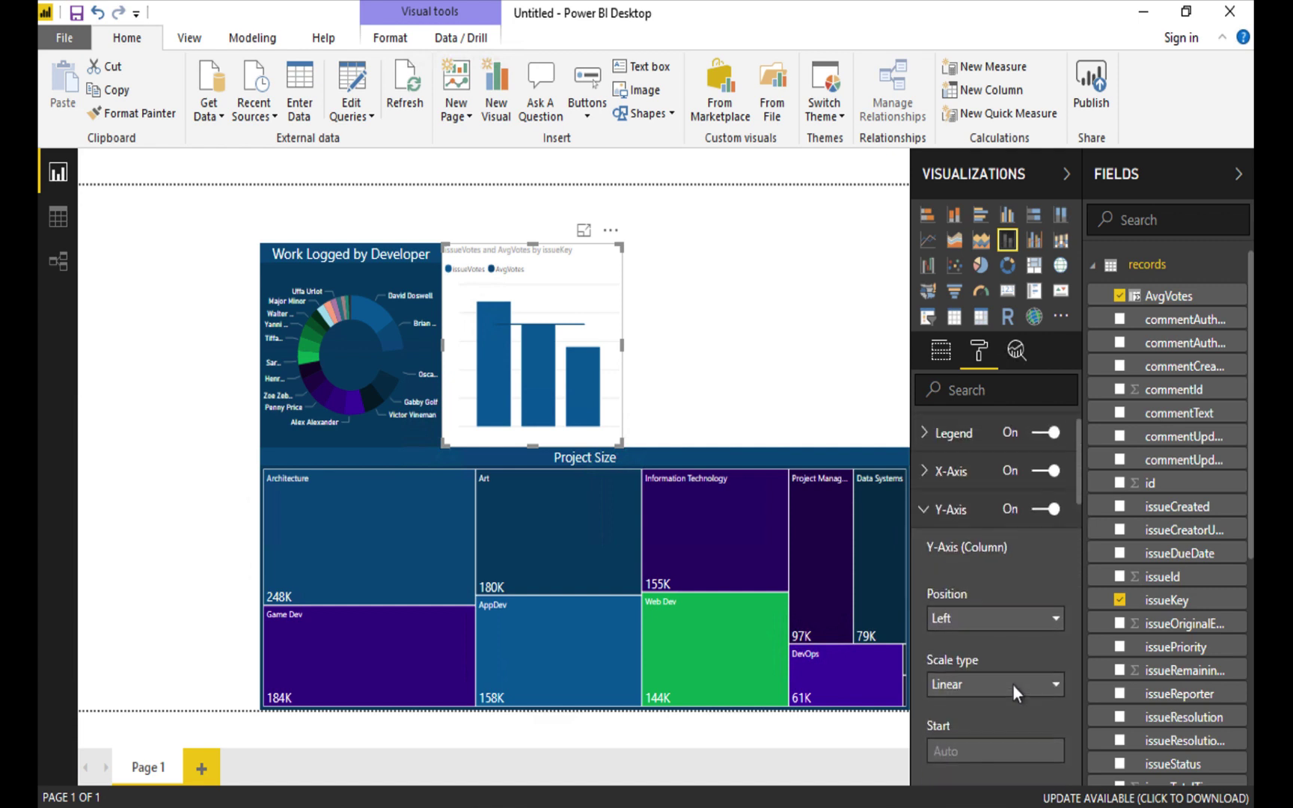
pyautogui.click(926, 545)
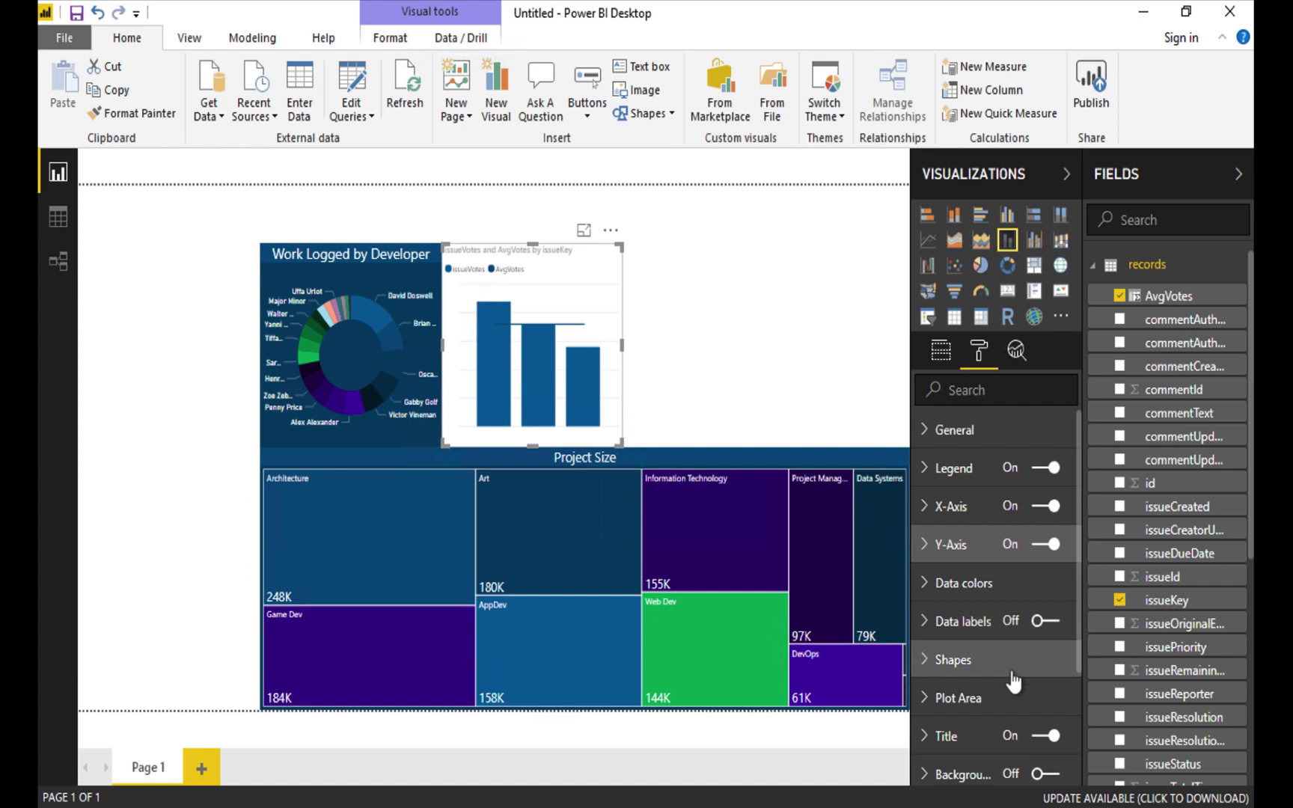
# Title the combo chart 'New Feature Interest' in white text.
pyautogui.scroll(-3, 1014, 681)
pyautogui.click(927, 636)
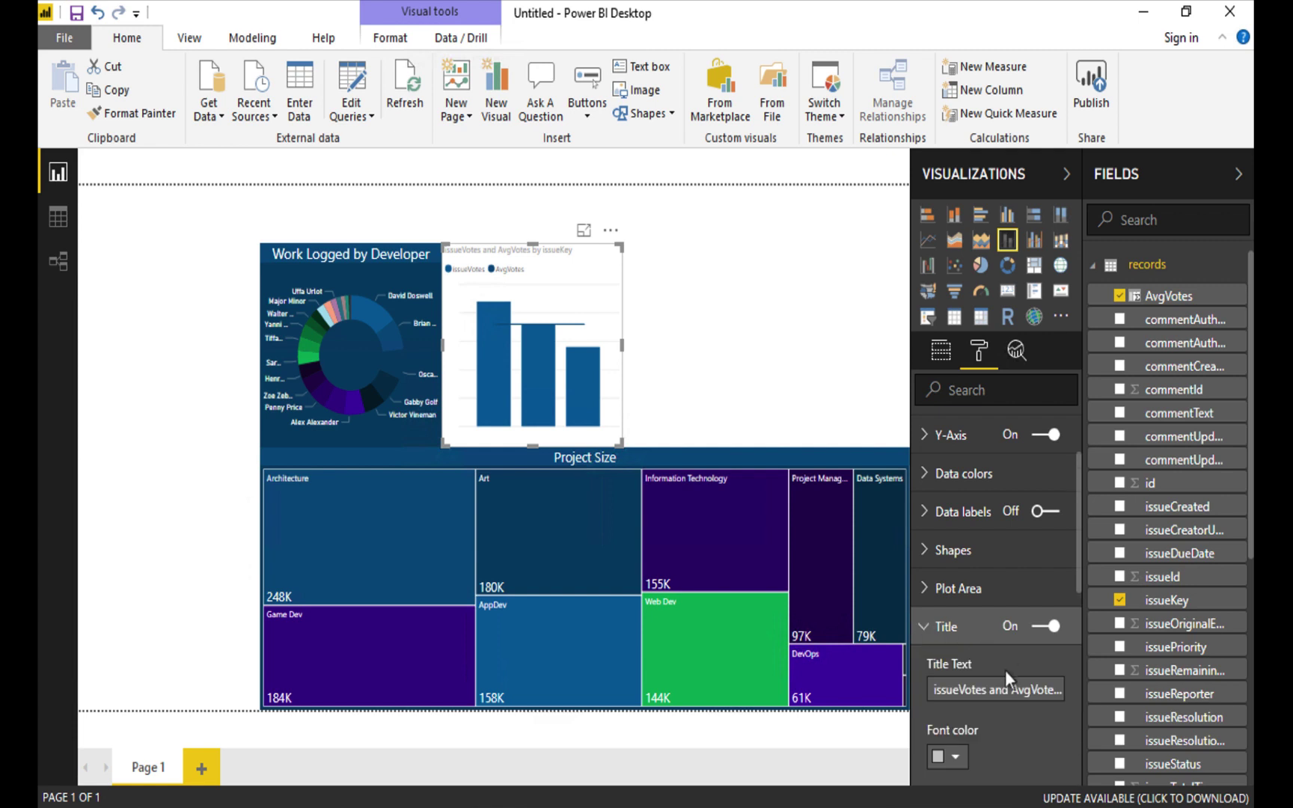
pyautogui.doubleClick(961, 689)
pyautogui.hotkey('ctrl', 'a')
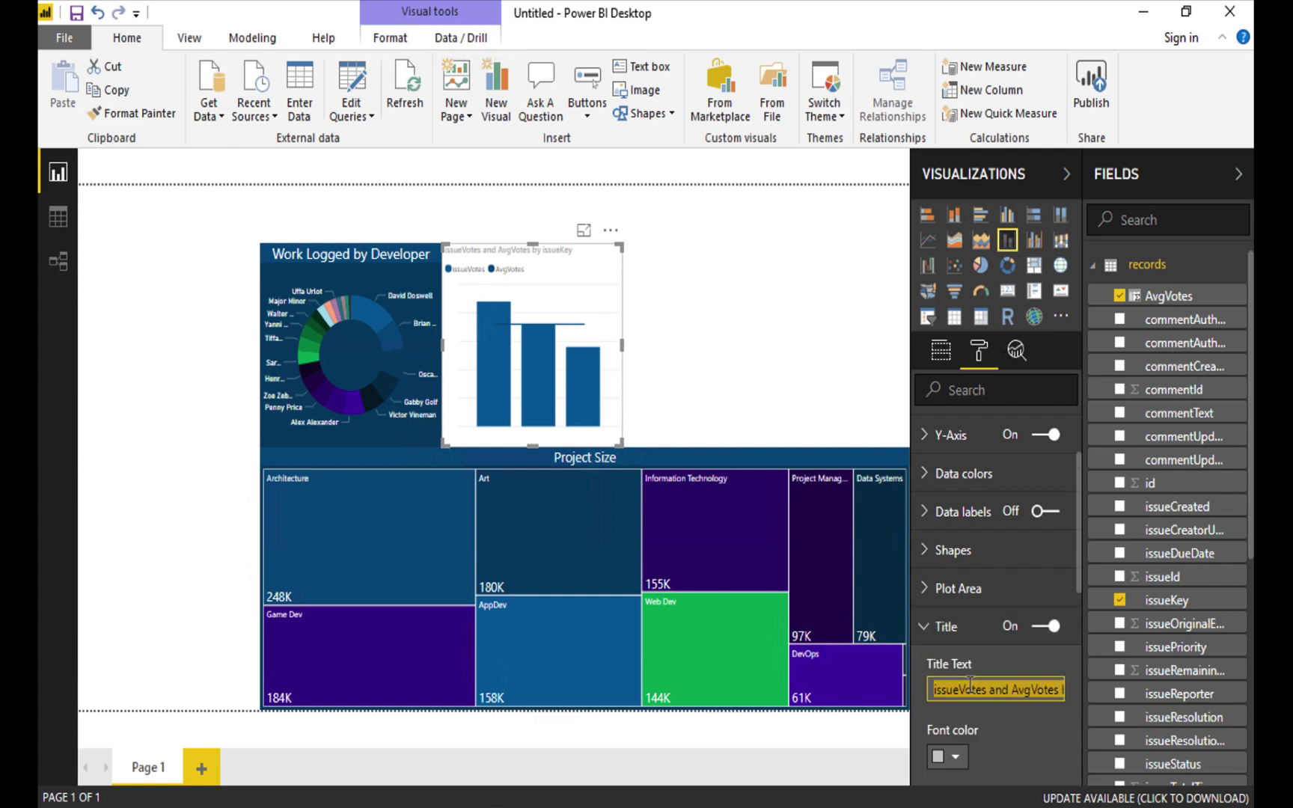
pyautogui.write('New Feature')
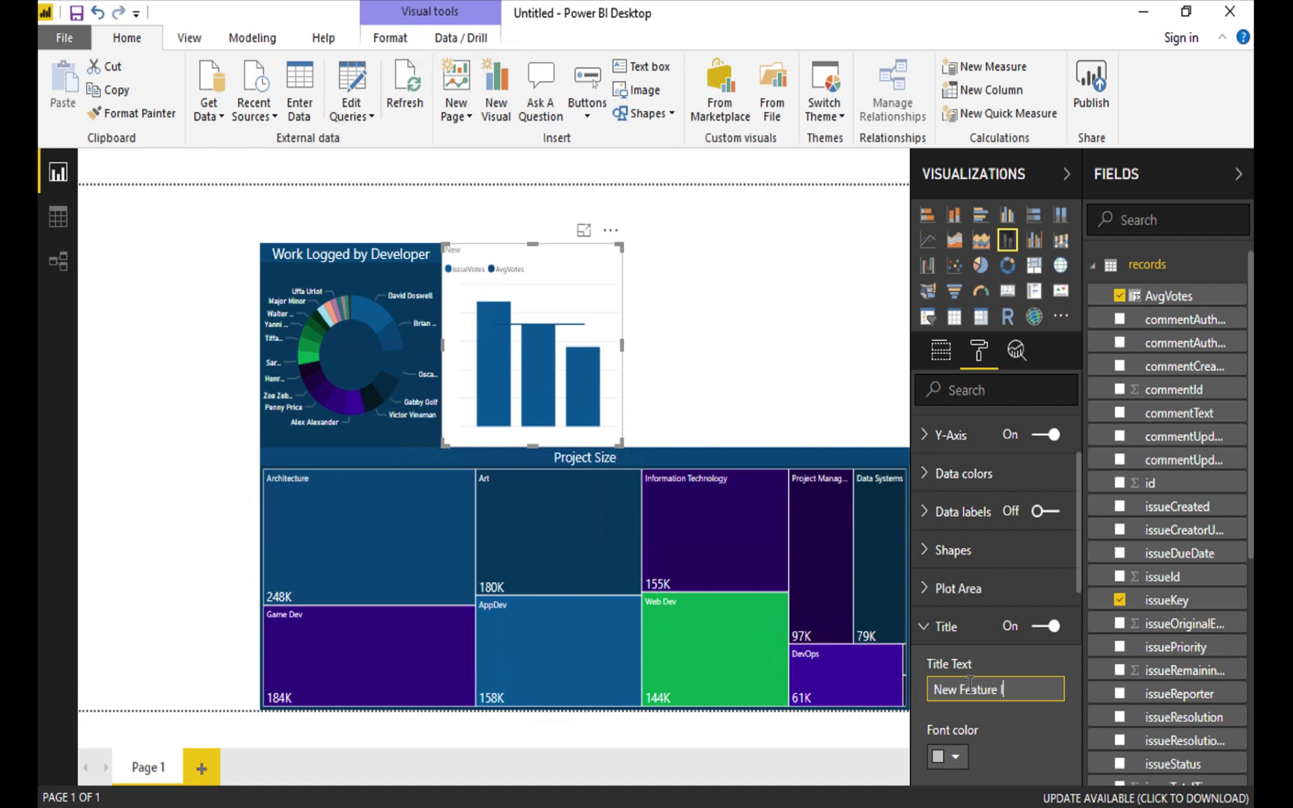
pyautogui.write(' Interest')
pyautogui.click(947, 757)
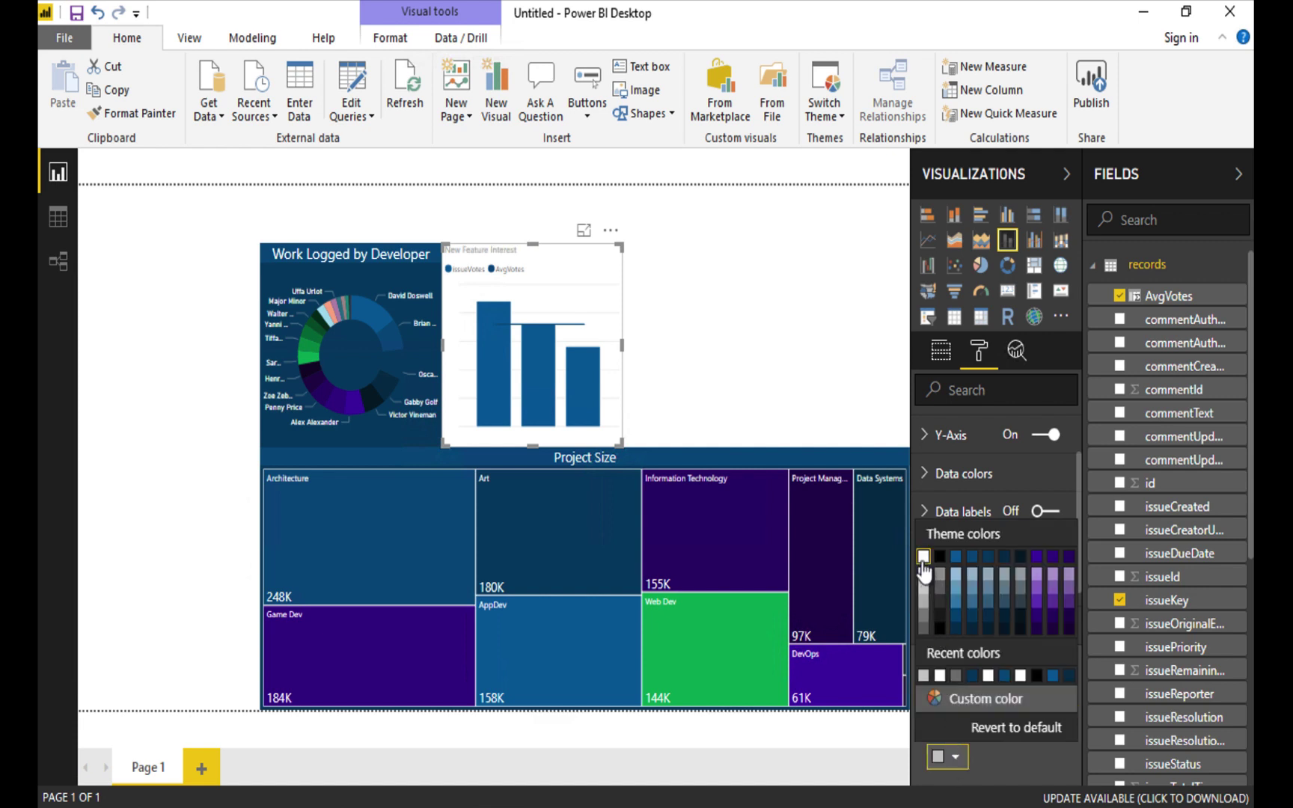
pyautogui.click(927, 576)
# Give the chart title a dark blue background, centre alignment and size 14.
pyautogui.scroll(-1, 1011, 734)
pyautogui.scroll(-3, 1012, 734)
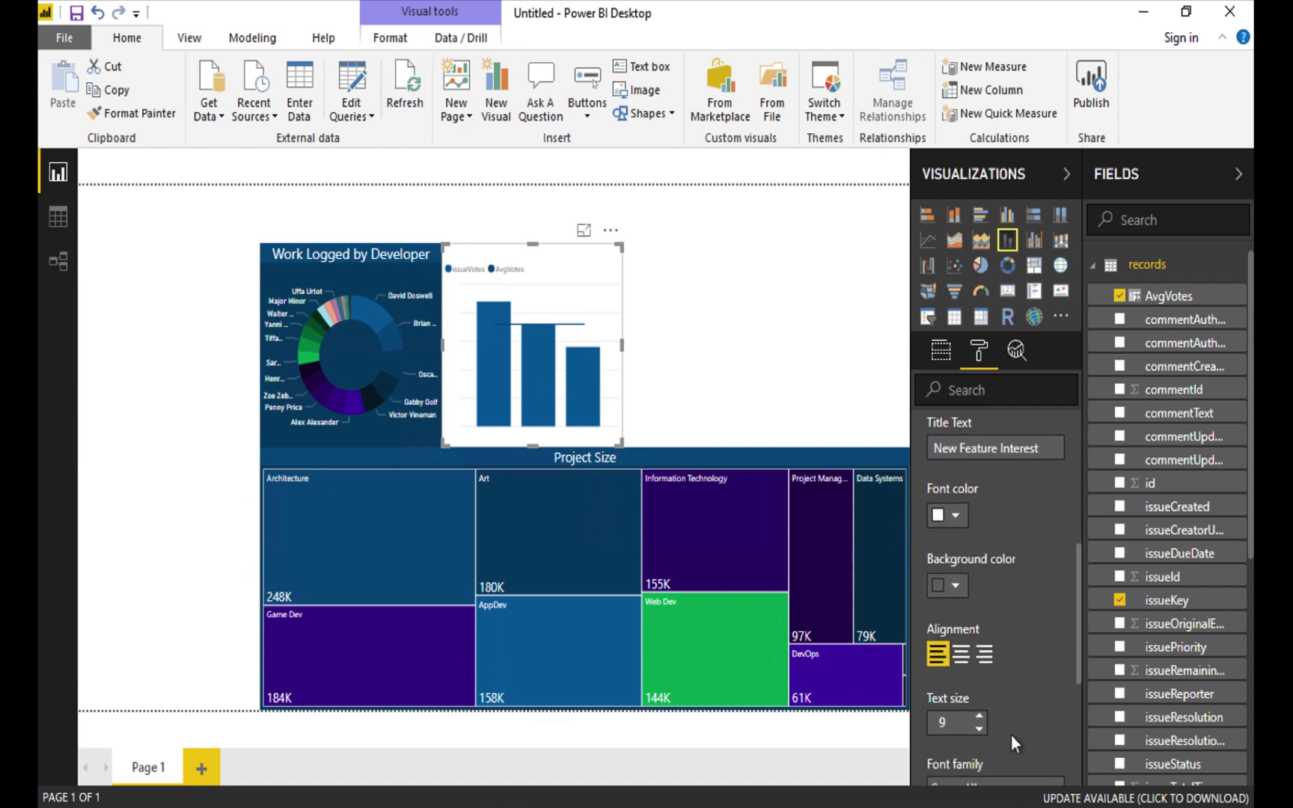
pyautogui.click(956, 586)
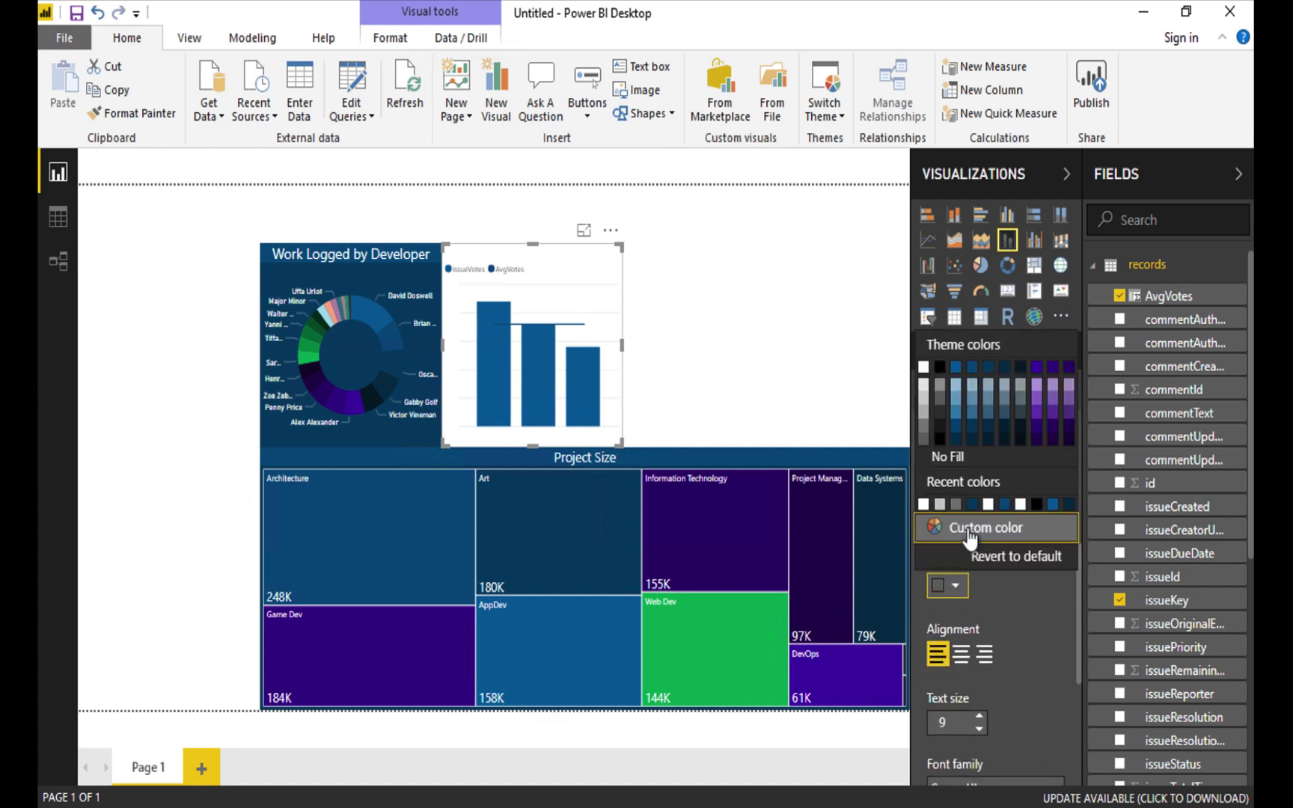
pyautogui.click(971, 369)
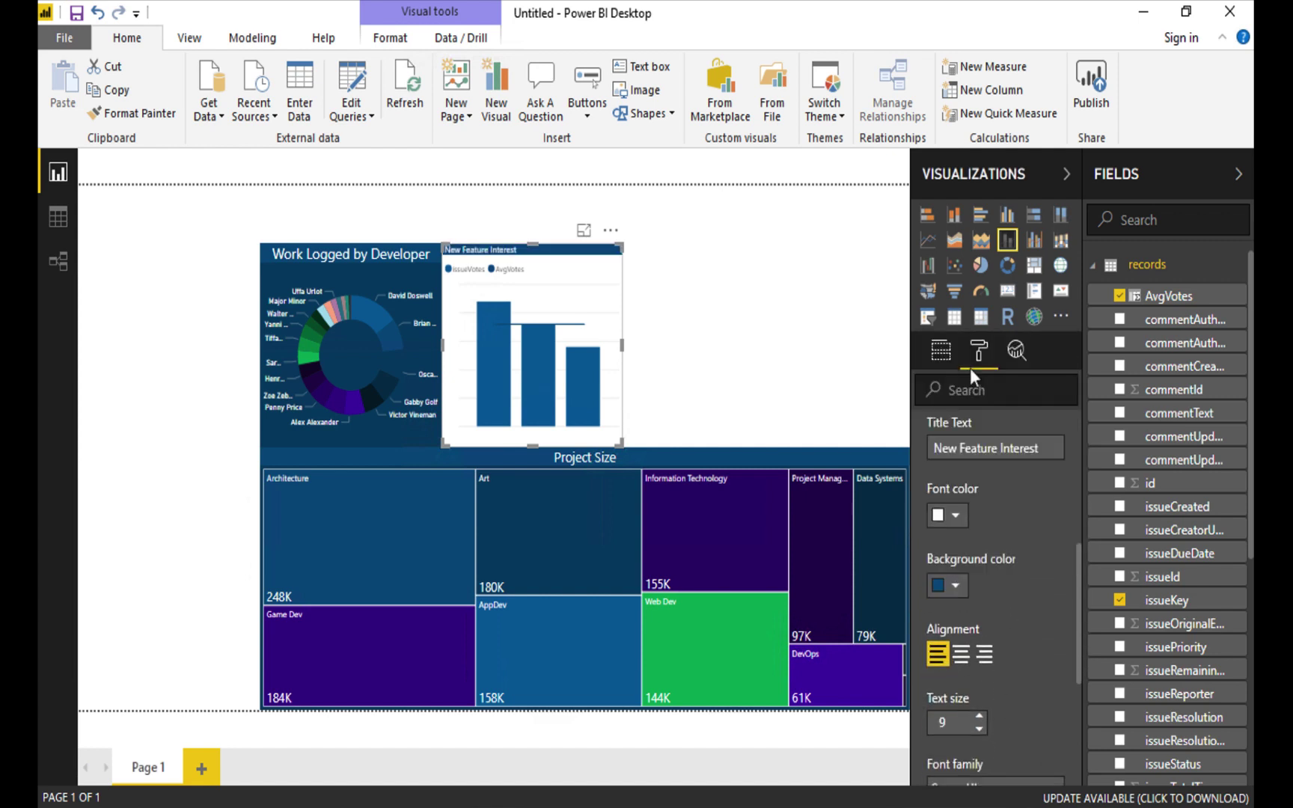
pyautogui.click(961, 654)
pyautogui.click(979, 716)
pyautogui.click(979, 716)
pyautogui.click(979, 716)
pyautogui.click(979, 717)
pyautogui.click(979, 717)
pyautogui.click(979, 717)
pyautogui.click(979, 727)
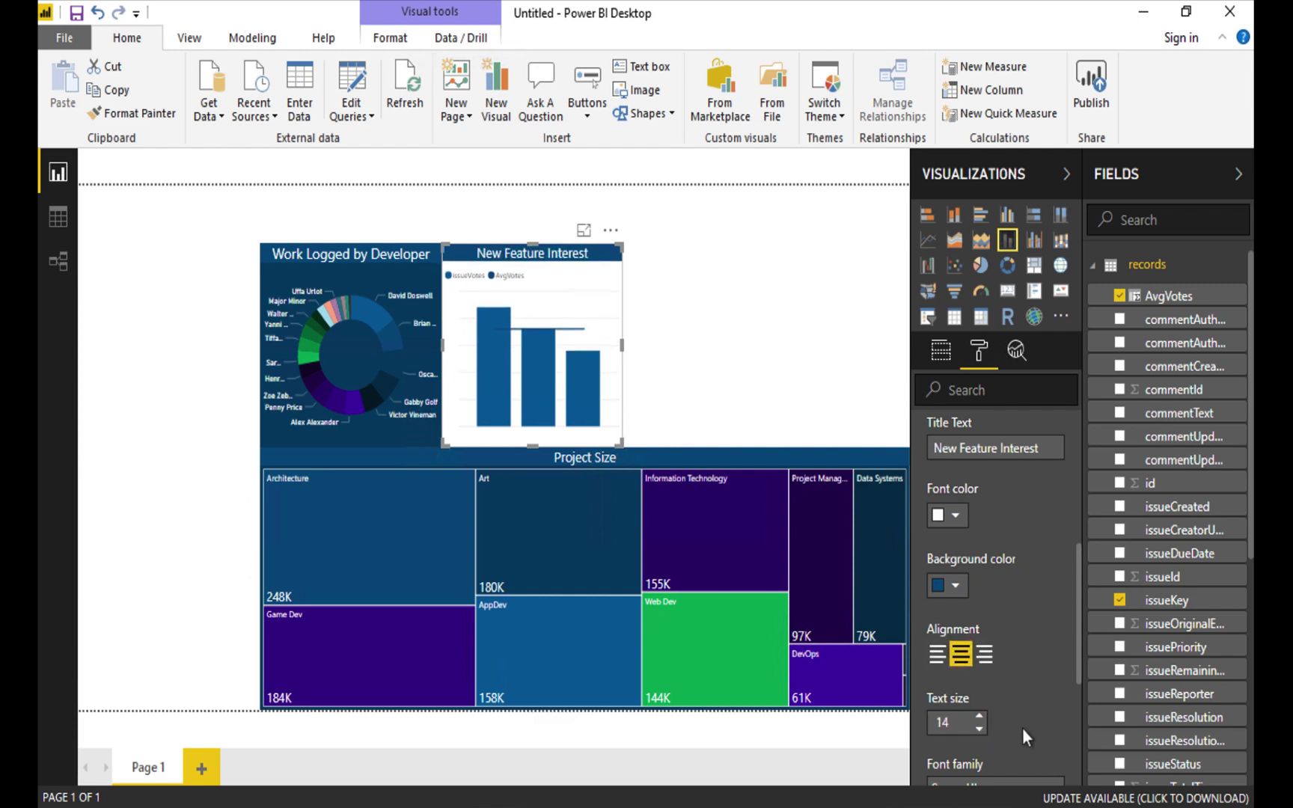
pyautogui.scroll(-5, 1022, 729)
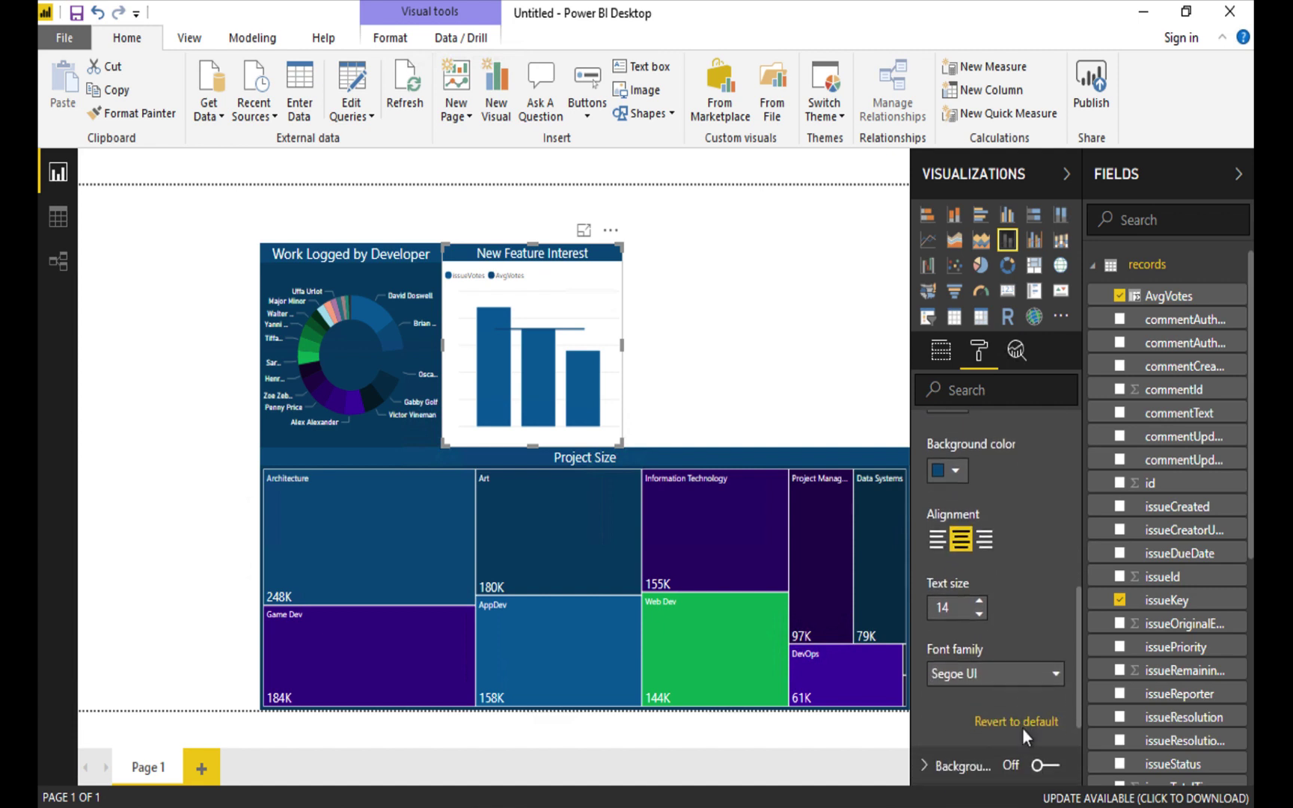
pyautogui.scroll(-1, 1025, 740)
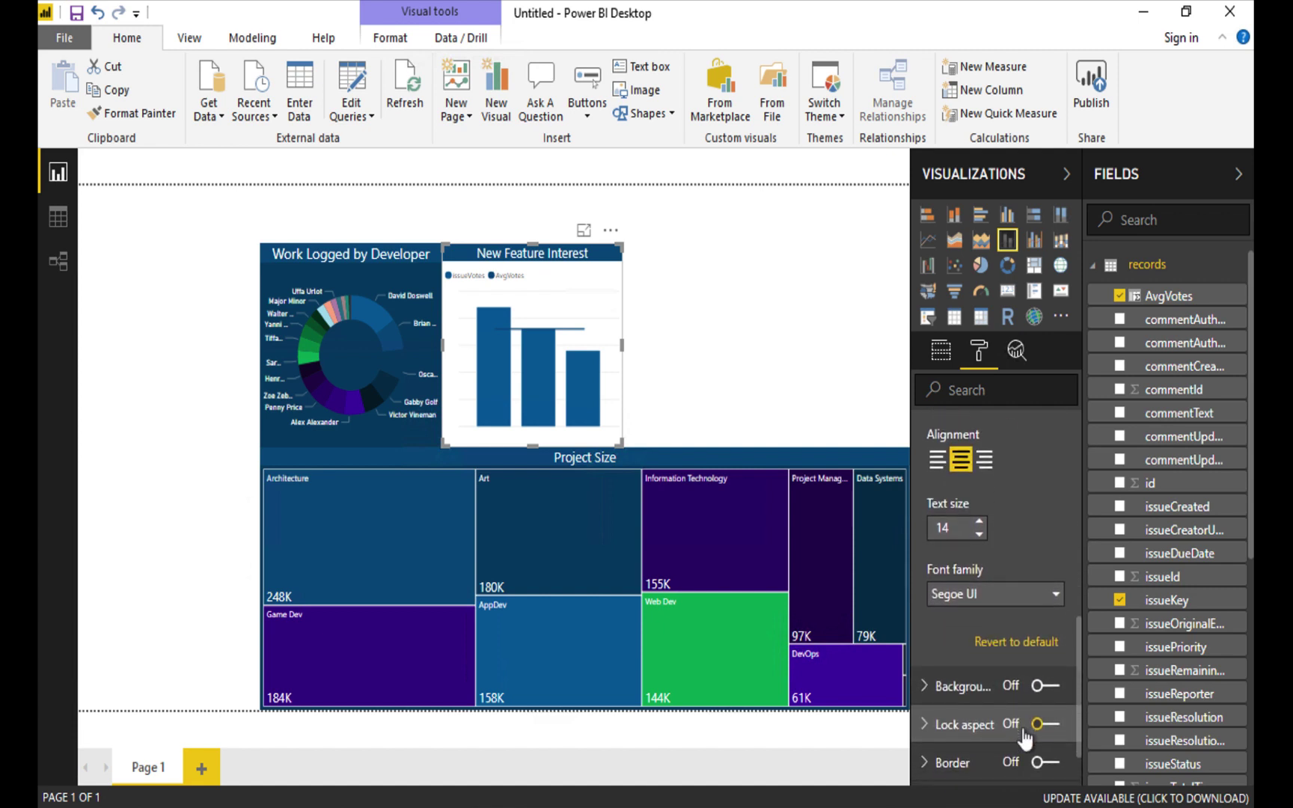
# Give the New Feature Interest chart a dark-blue background at 0% transparency.
pyautogui.click(930, 687)
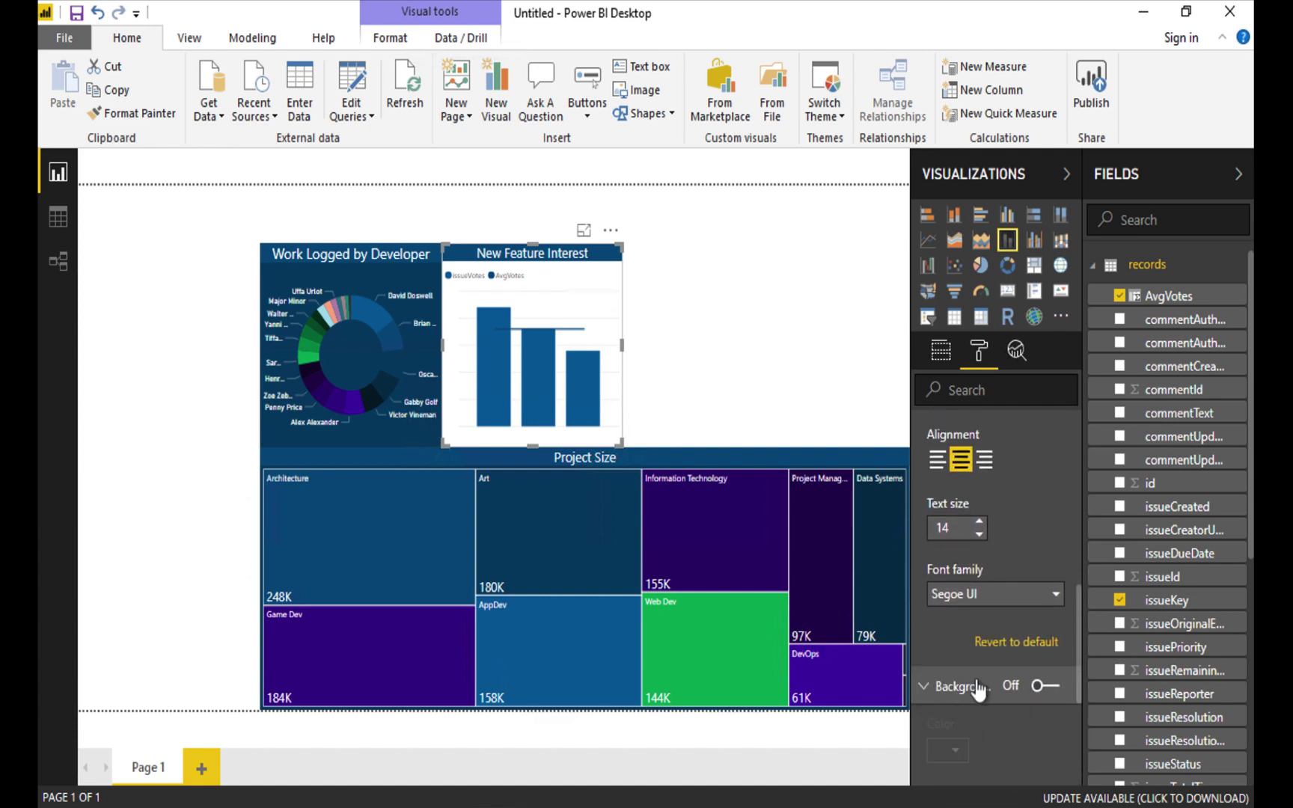
pyautogui.click(1039, 690)
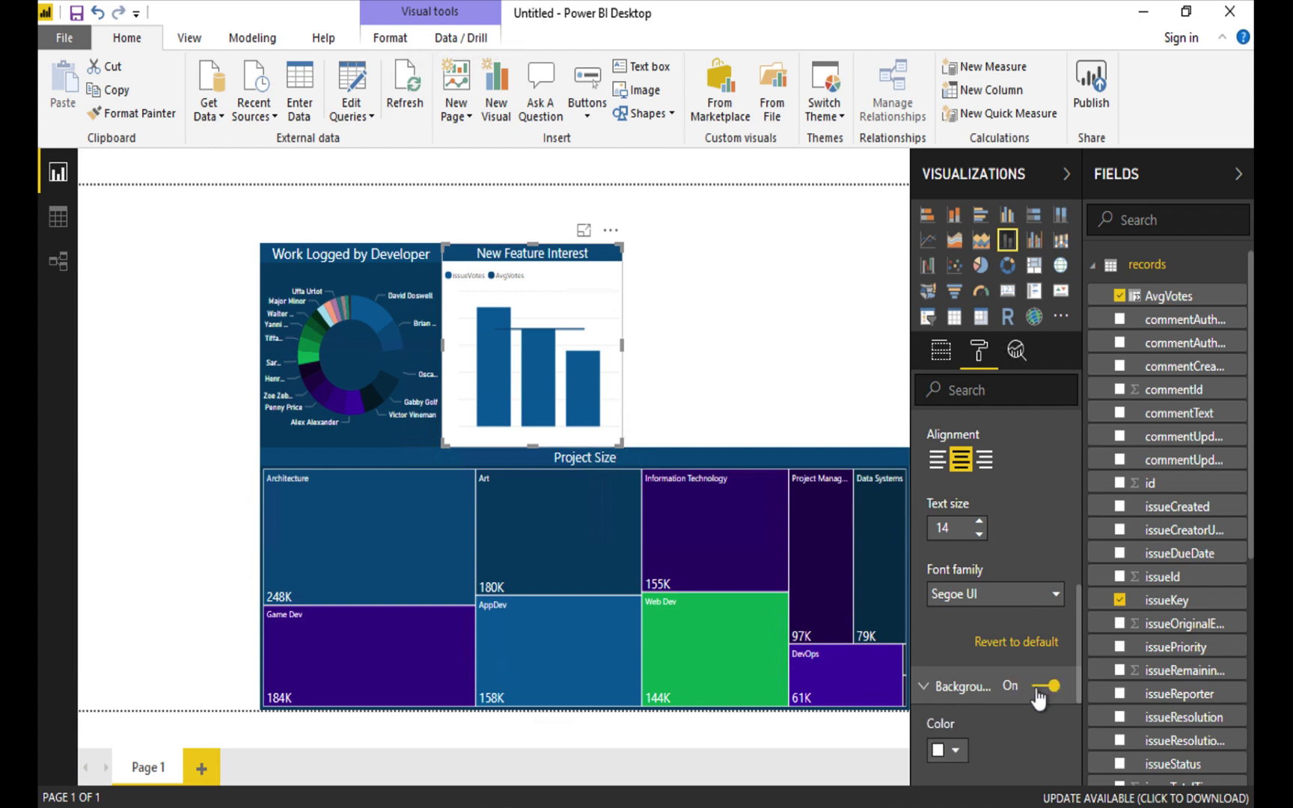
pyautogui.click(956, 753)
pyautogui.click(989, 551)
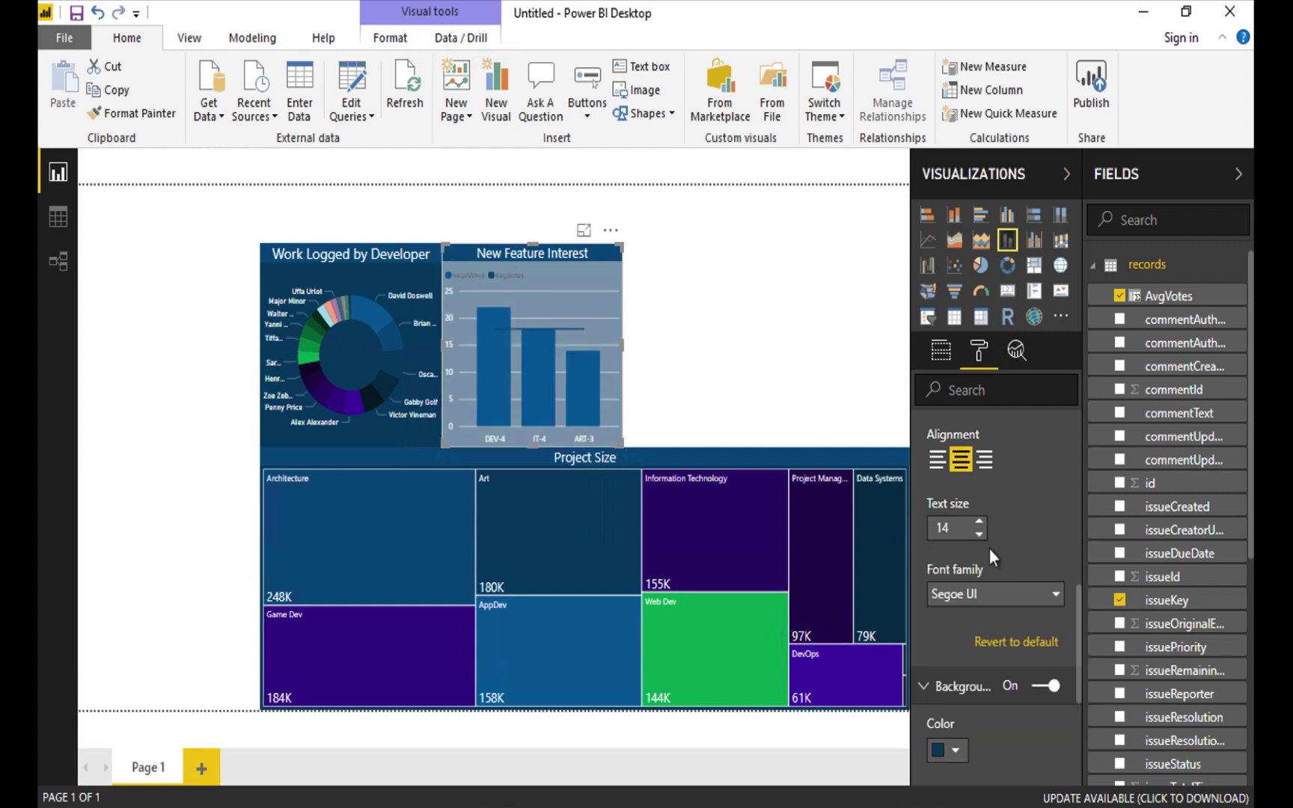
pyautogui.scroll(-5, 993, 666)
pyautogui.moveTo(1011, 591); pyautogui.dragTo(971, 586)
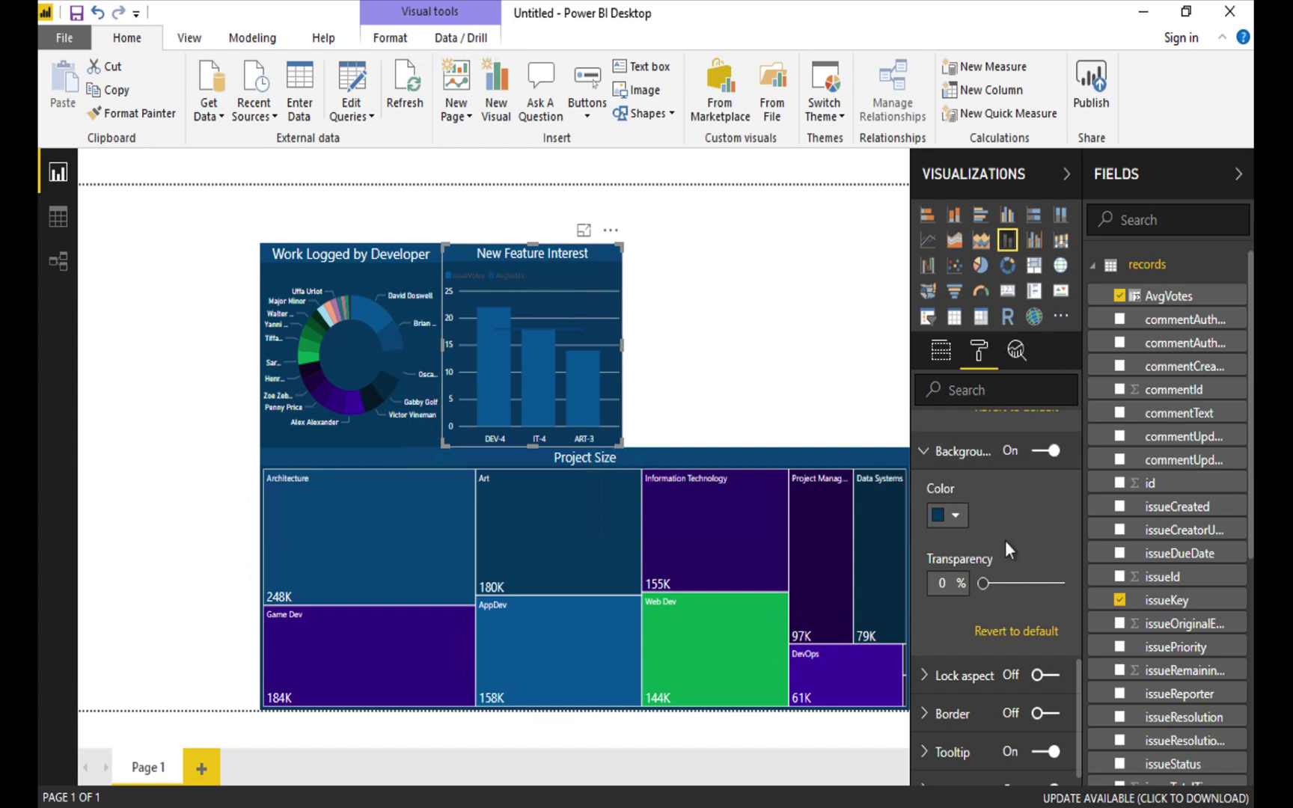
# Switch off the chart's issueVotes/AvgVotes legend.
pyautogui.scroll(4, 1005, 540)
pyautogui.scroll(1, 1005, 541)
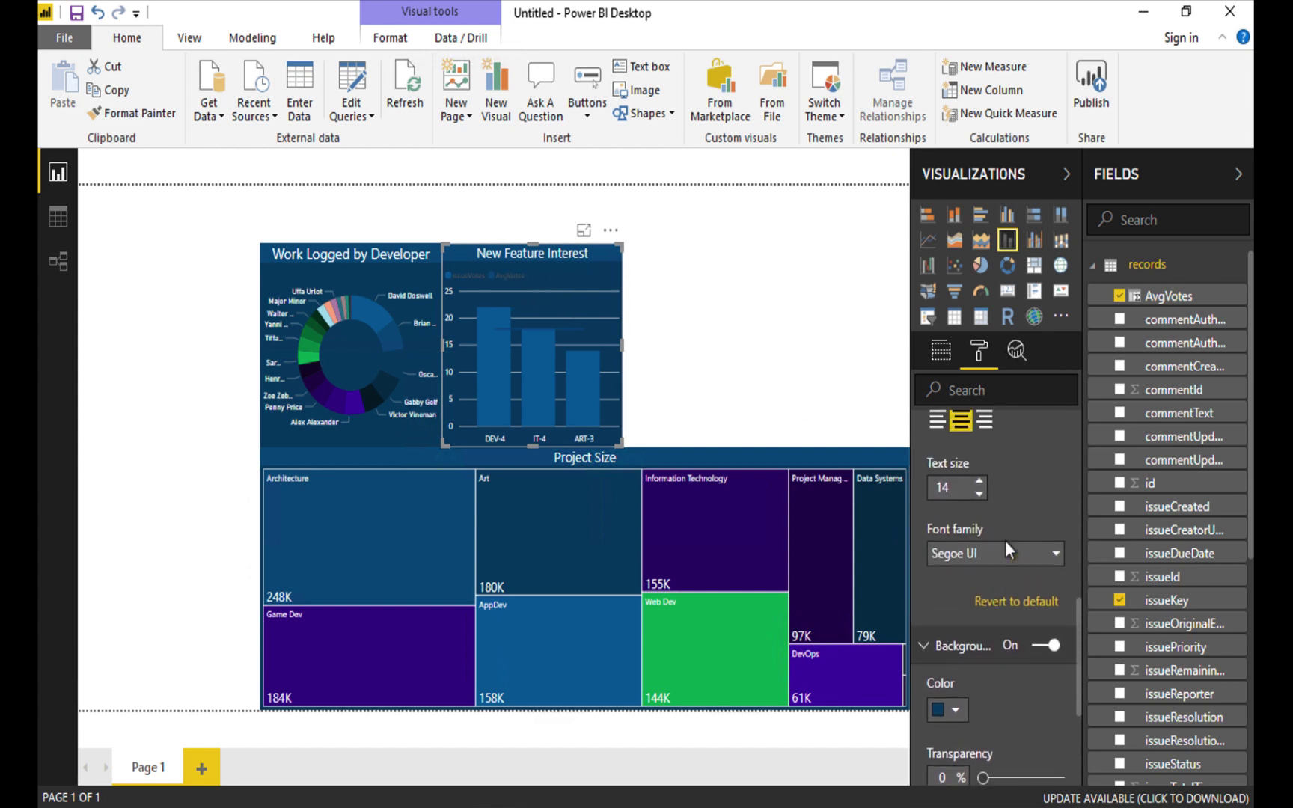
pyautogui.click(925, 646)
pyautogui.scroll(2, 1004, 505)
pyautogui.scroll(5, 1003, 505)
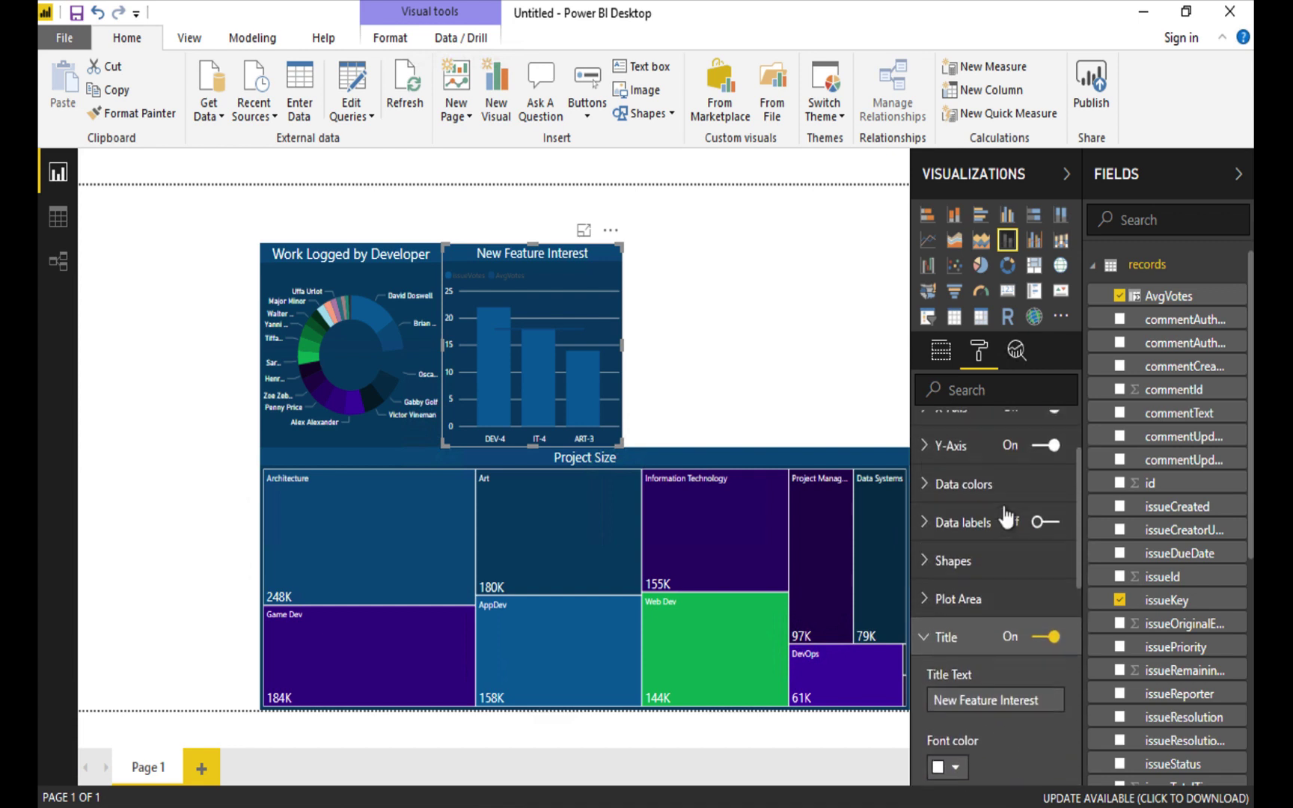
pyautogui.click(926, 652)
pyautogui.scroll(2, 1010, 464)
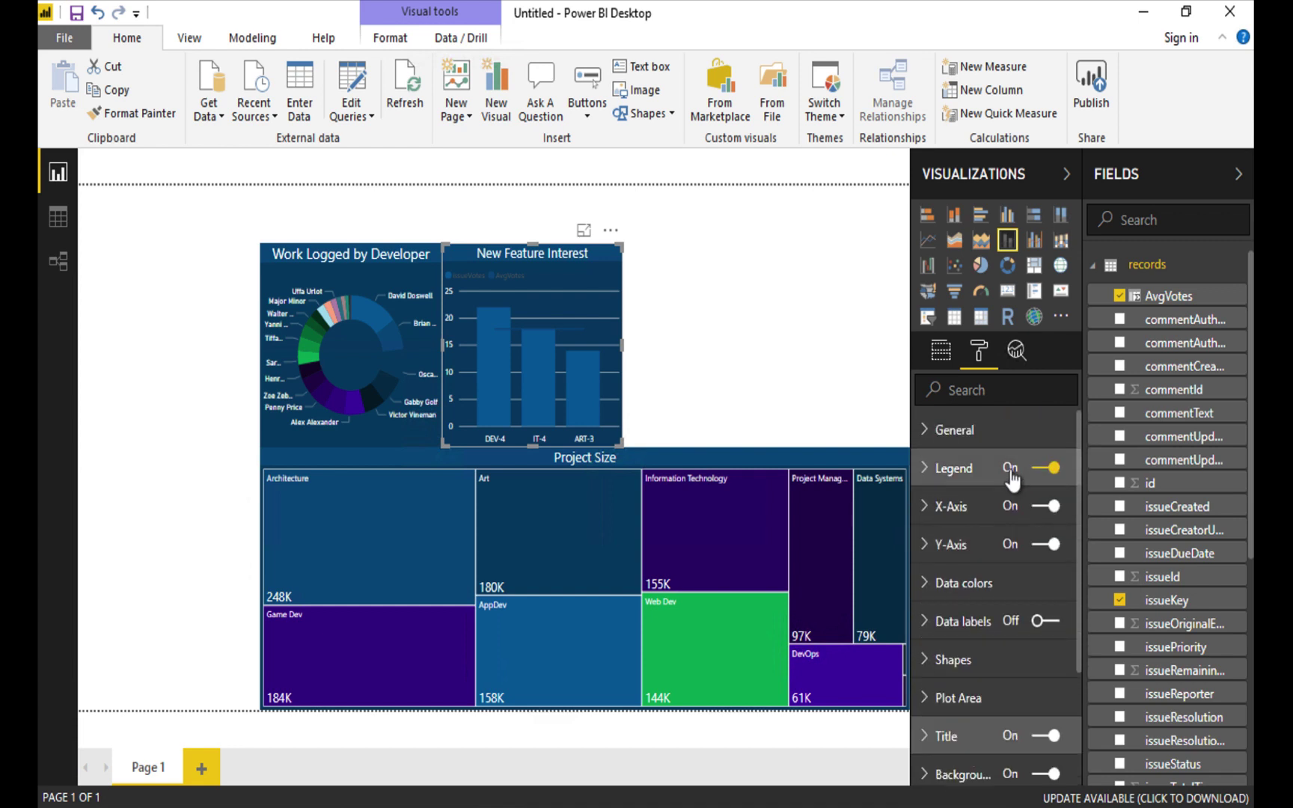
pyautogui.click(1052, 469)
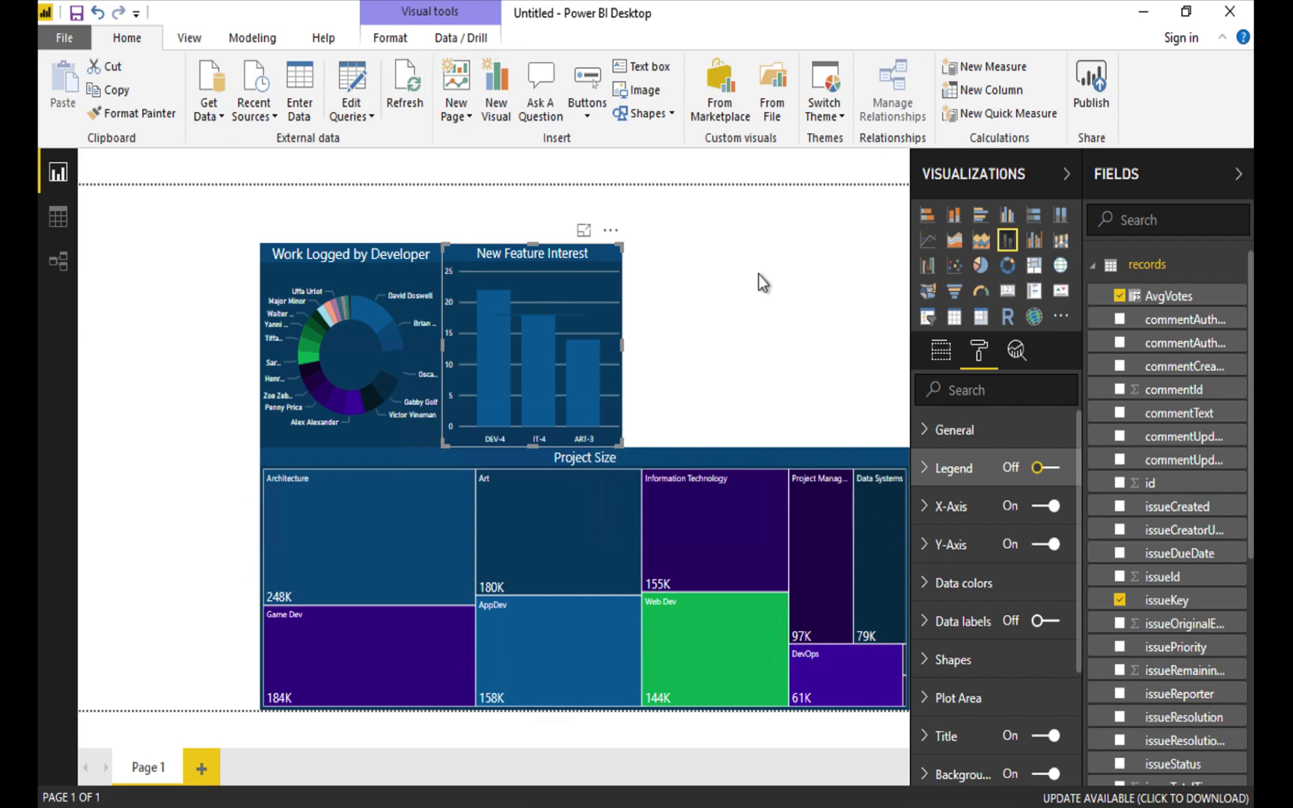
# Add a funnel visual placed right of New Feature Interest.
pyautogui.click(812, 292)
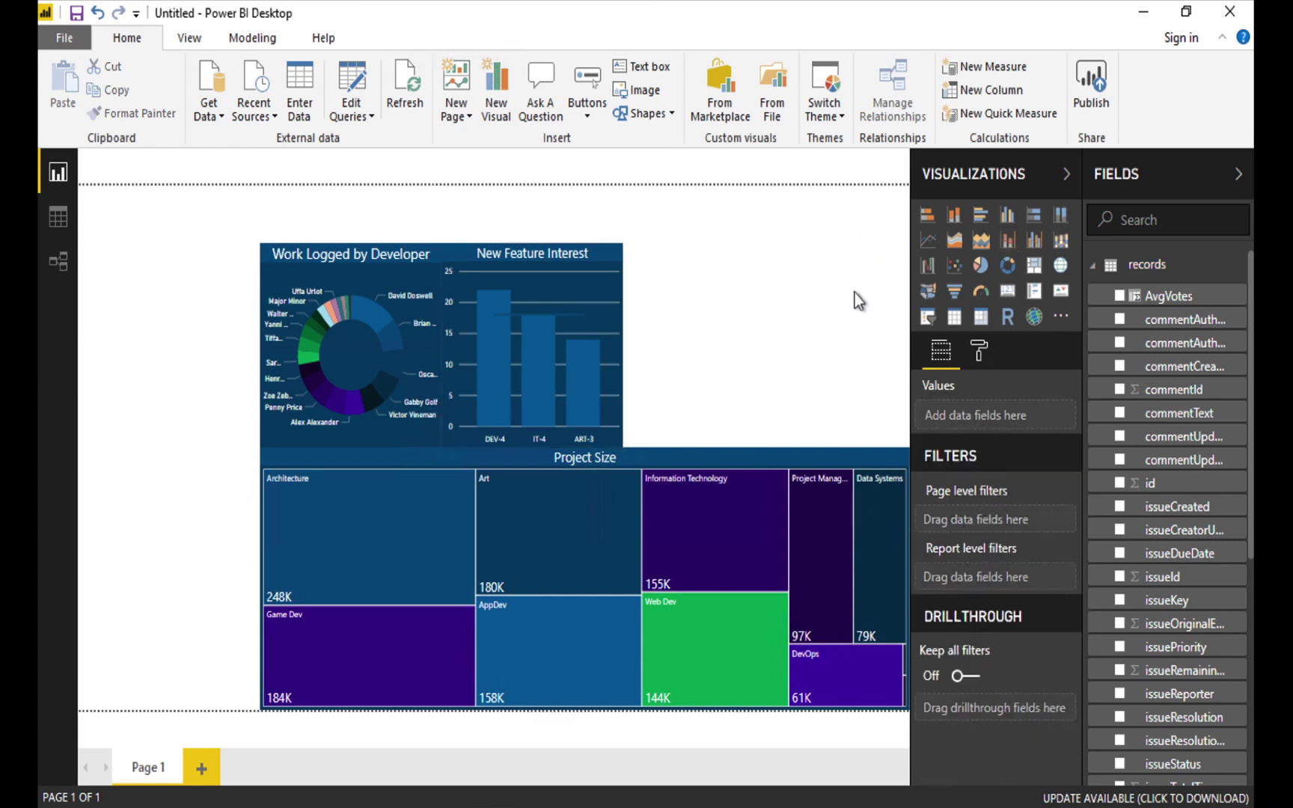
pyautogui.click(955, 291)
pyautogui.moveTo(147, 345); pyautogui.dragTo(700, 336)
# Filter the funnel to recordType I and add a projectName filter including all projects.
pyautogui.scroll(-1, 1179, 685)
pyautogui.scroll(-7, 1180, 689)
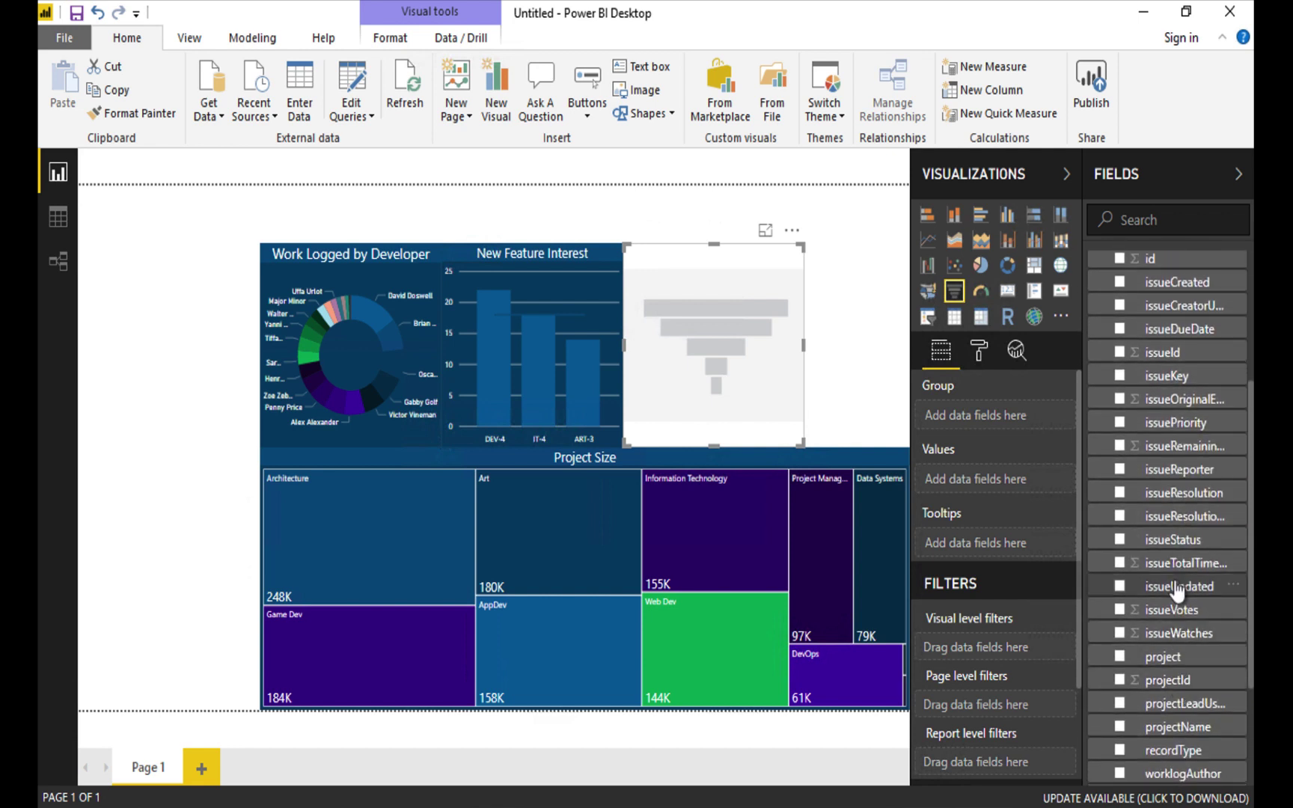
pyautogui.scroll(-4, 1190, 584)
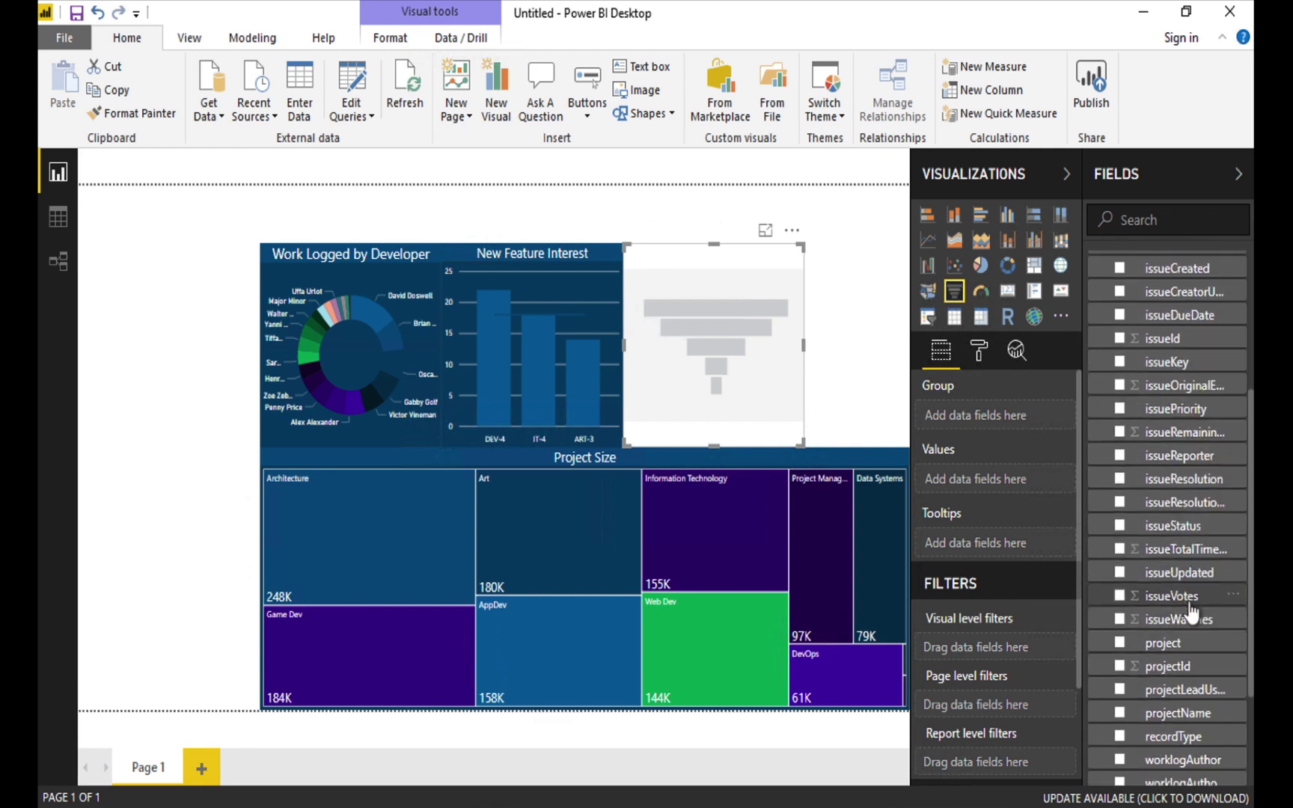
pyautogui.moveTo(1188, 645); pyautogui.dragTo(1002, 651)
pyautogui.scroll(-3, 991, 691)
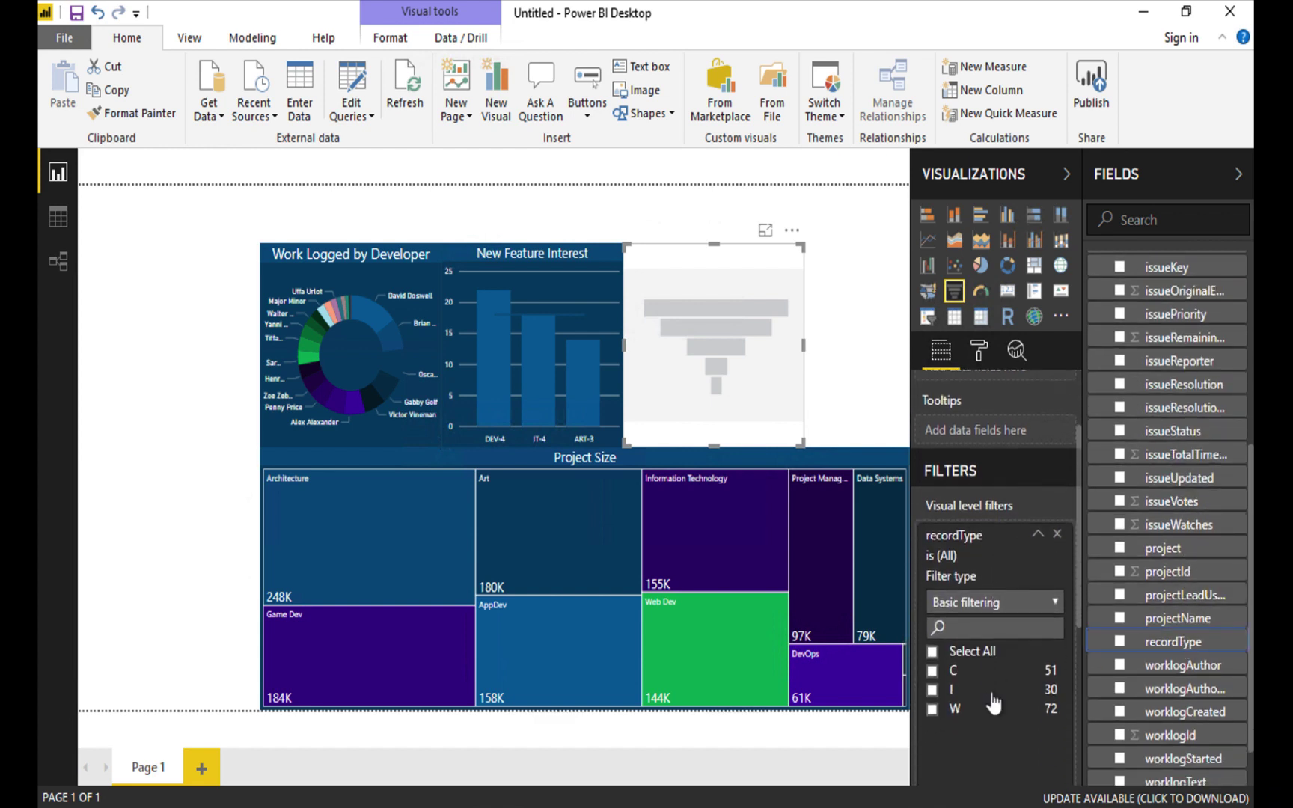
pyautogui.click(933, 672)
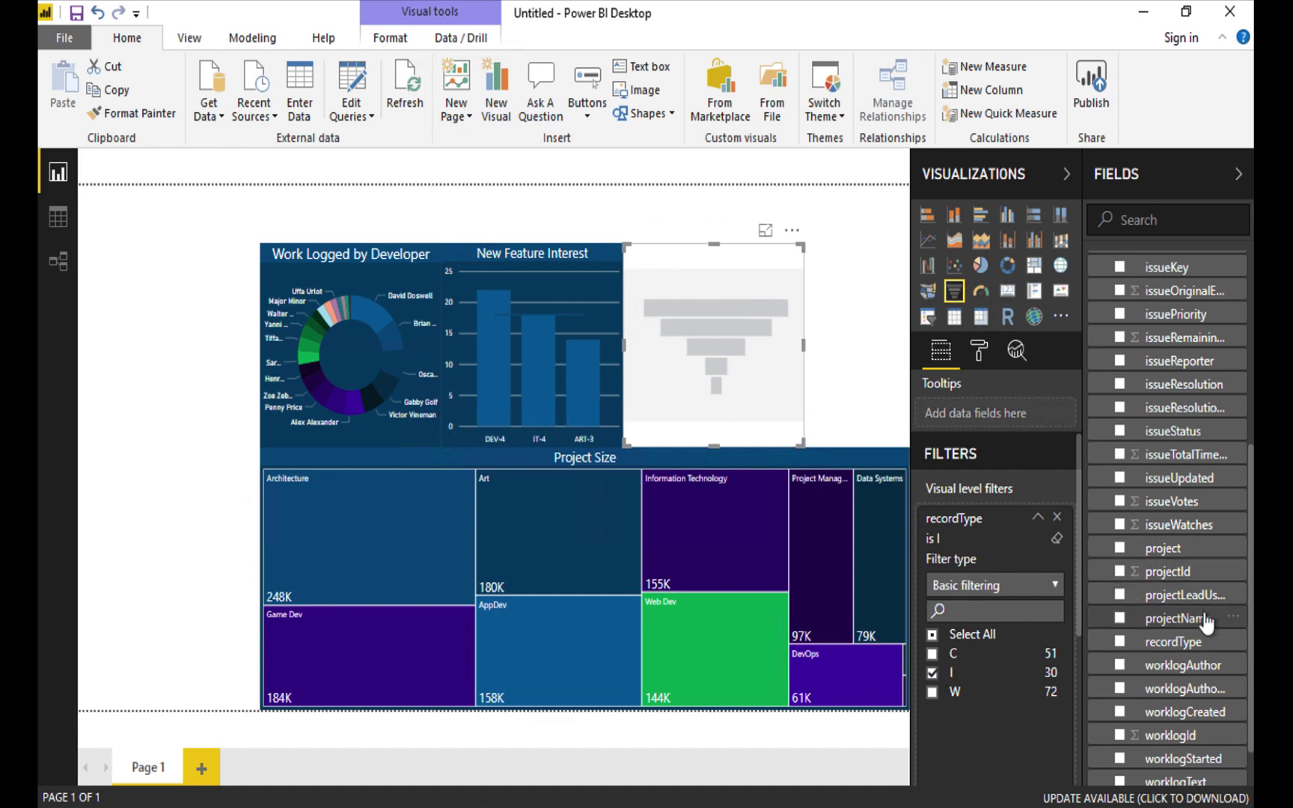
pyautogui.moveTo(1202, 618); pyautogui.dragTo(1034, 745)
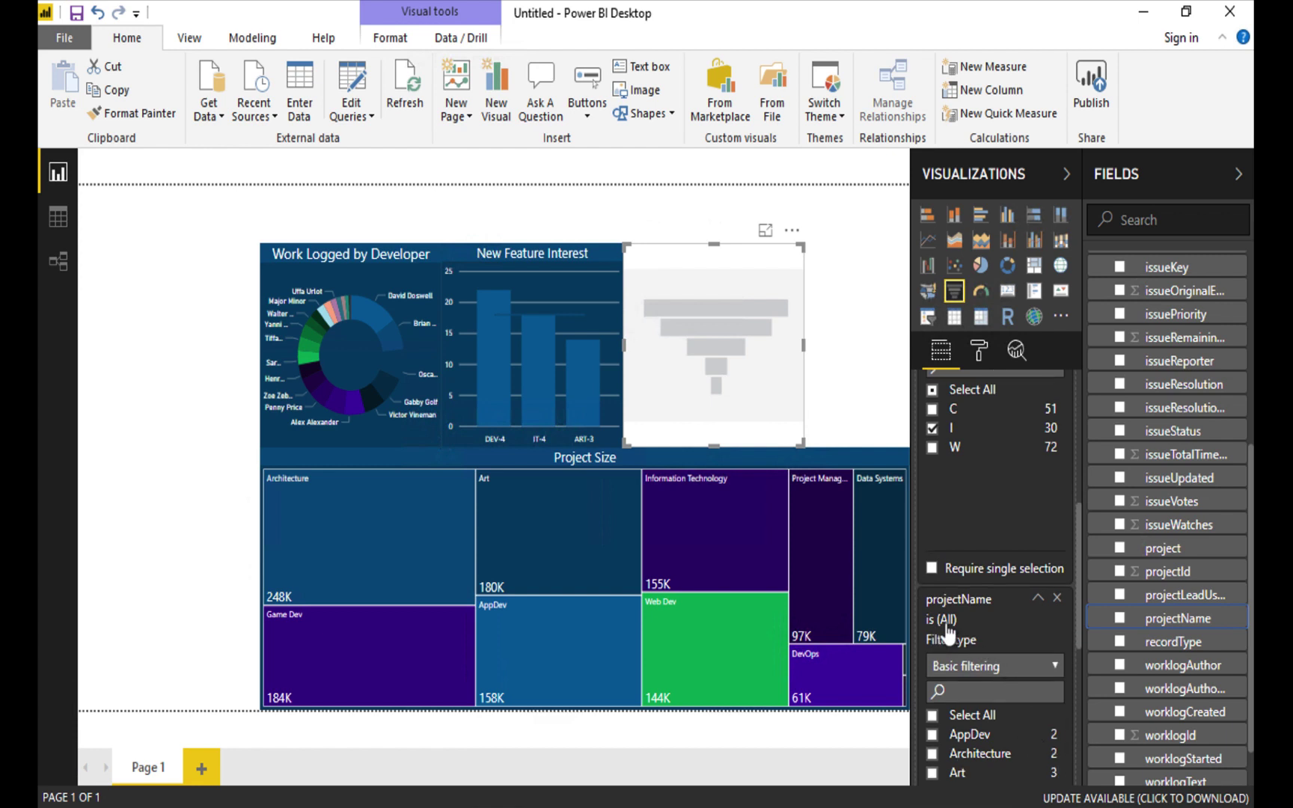
pyautogui.click(932, 717)
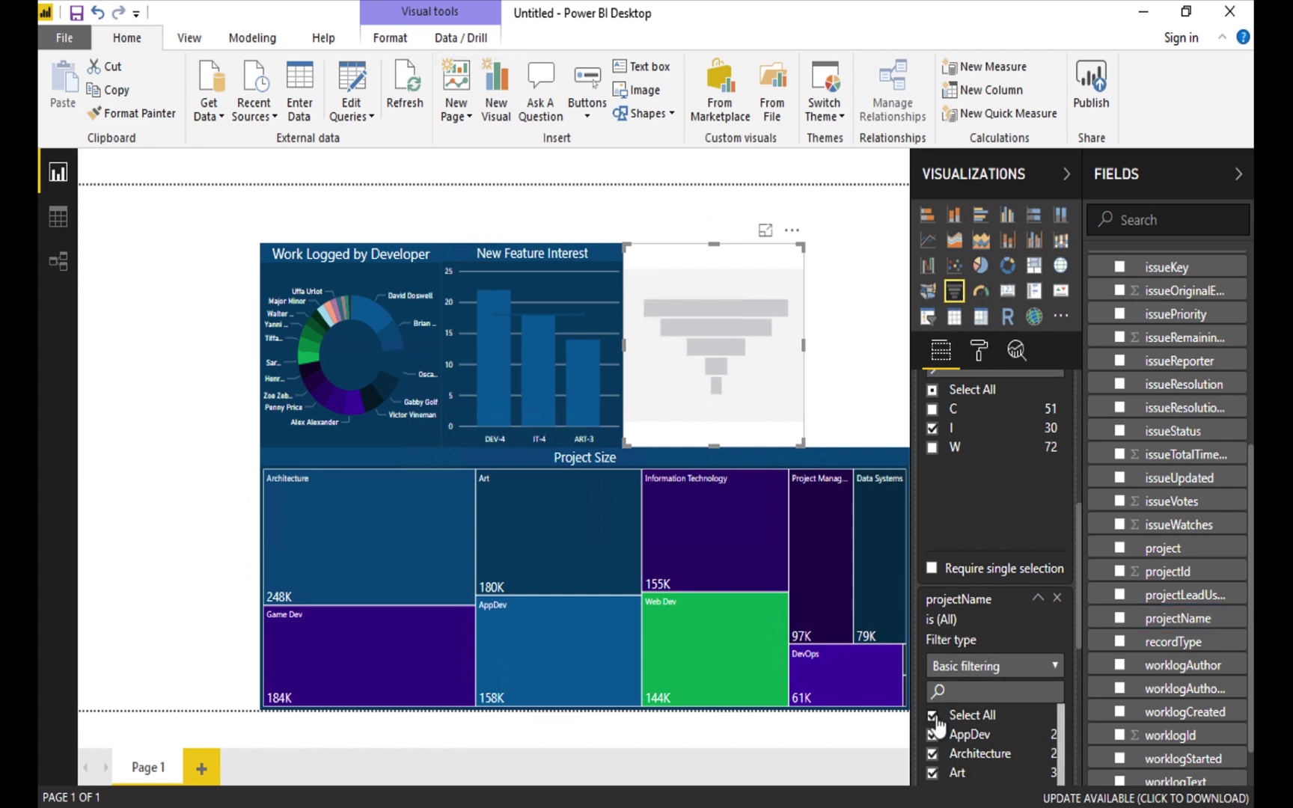
pyautogui.scroll(5, 999, 486)
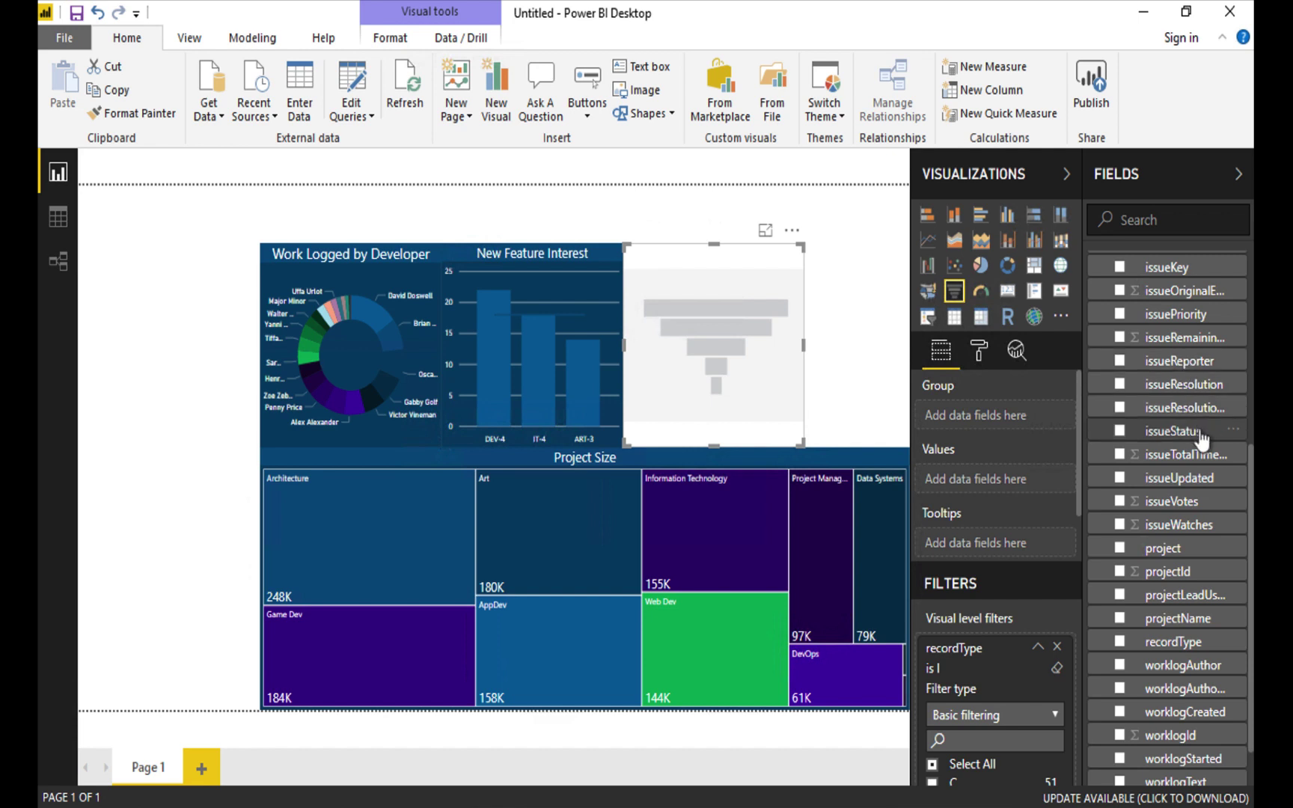
# Put issueStatus in the funnel's Group well and issueKey in Values to plot Count of issueKey.
pyautogui.moveTo(1202, 443); pyautogui.dragTo(1025, 432)
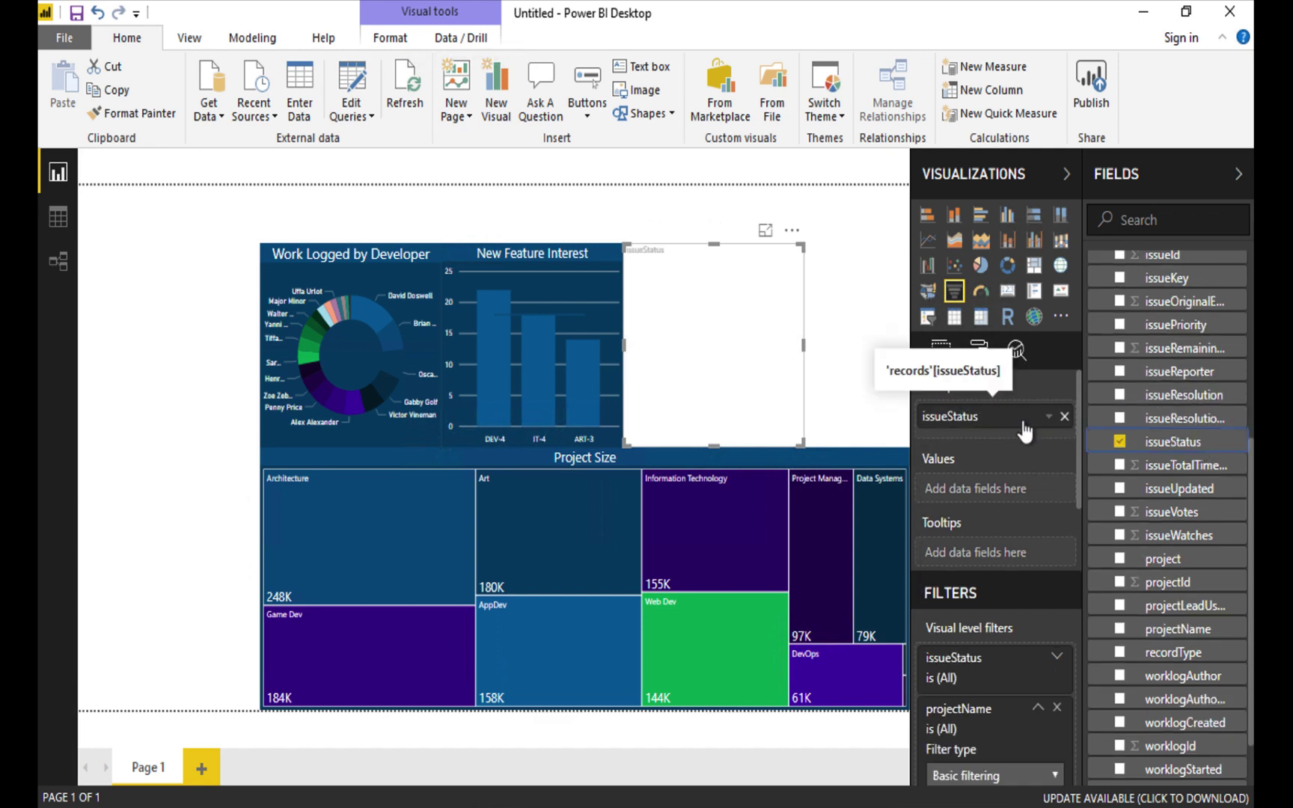
pyautogui.scroll(1, 1201, 400)
pyautogui.scroll(1, 1201, 400)
pyautogui.moveTo(1175, 334); pyautogui.dragTo(1008, 495)
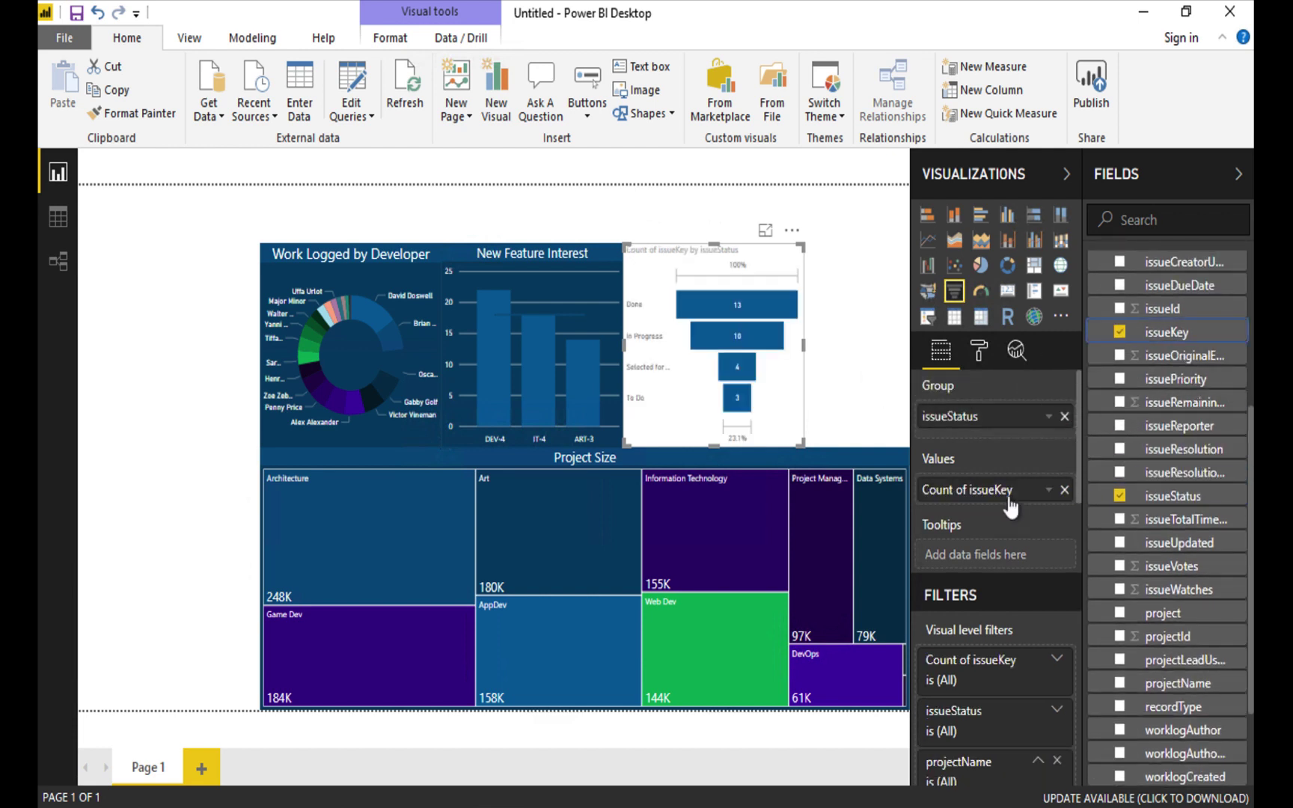
# Set the funnel's category label colour and data label colour both to white.
pyautogui.click(981, 350)
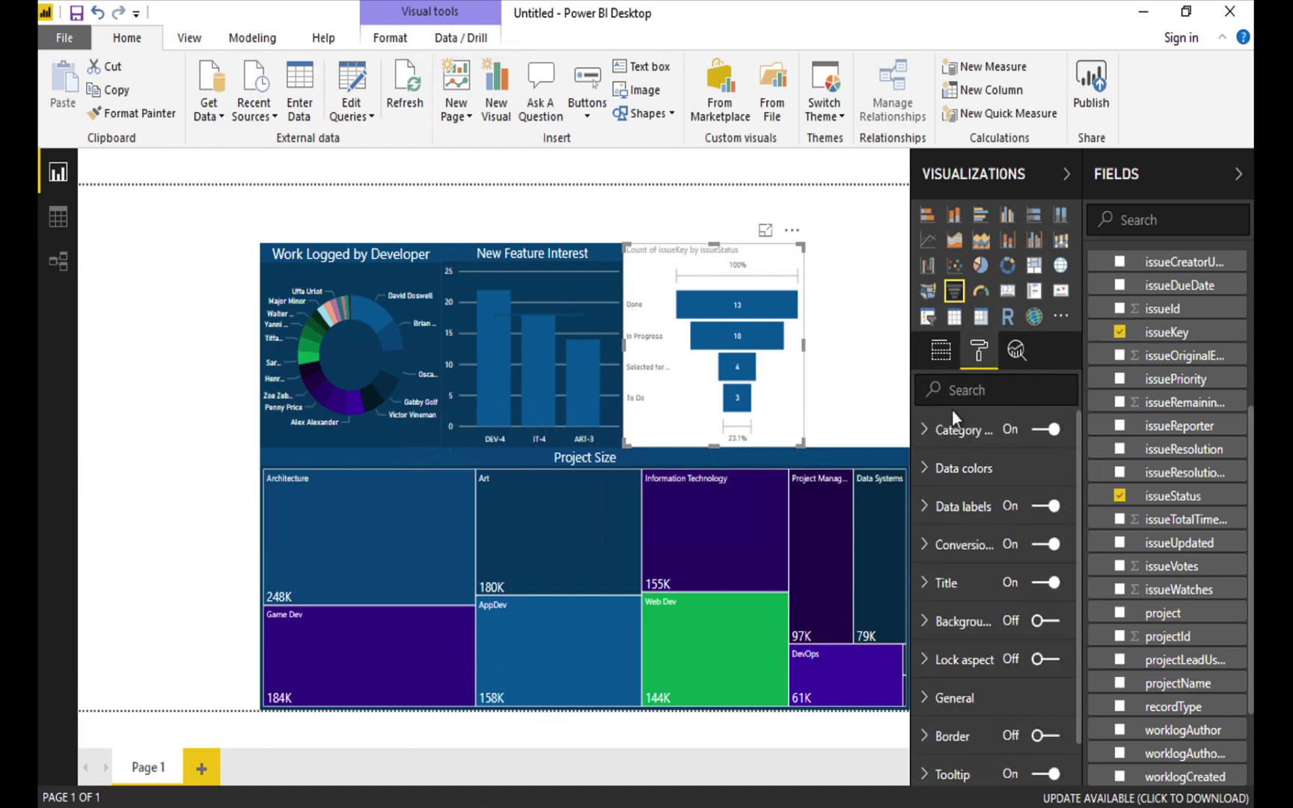
pyautogui.click(926, 433)
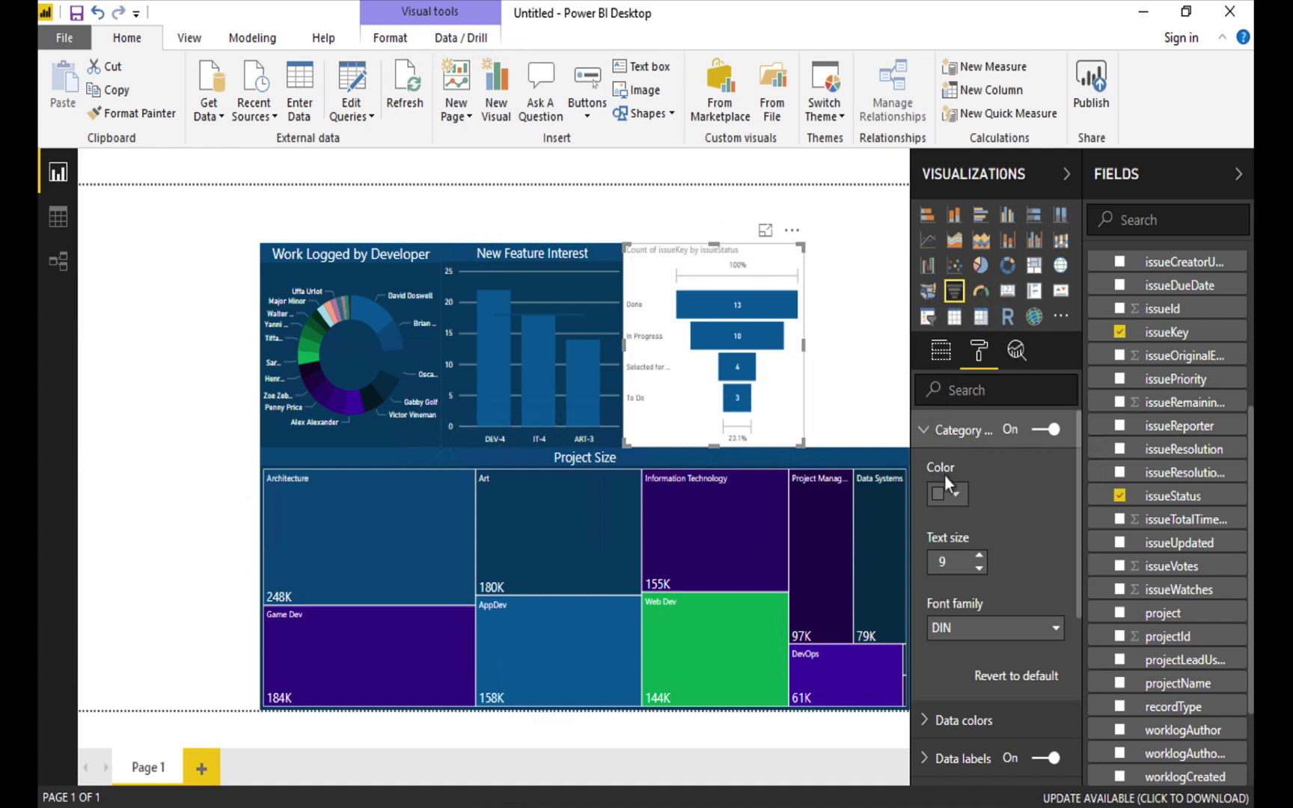
pyautogui.click(957, 495)
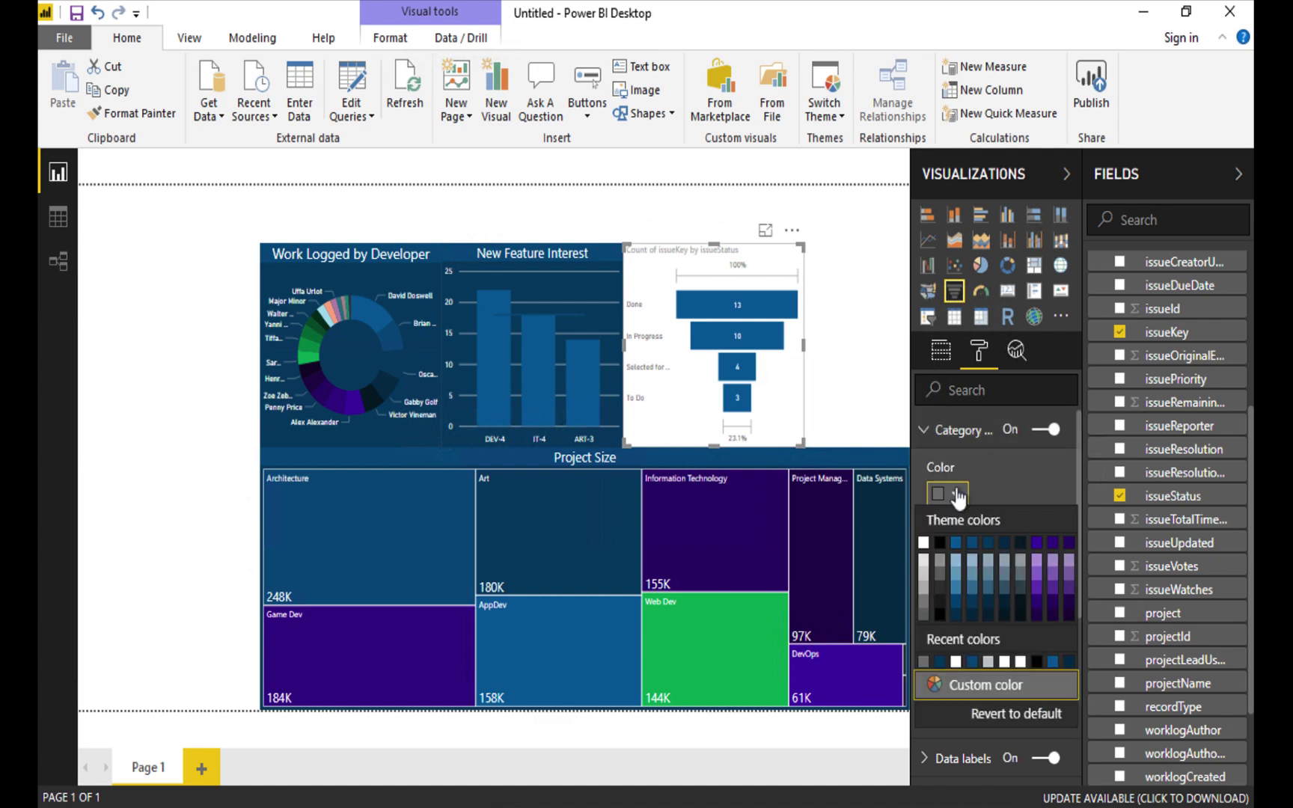
pyautogui.click(924, 545)
pyautogui.click(928, 434)
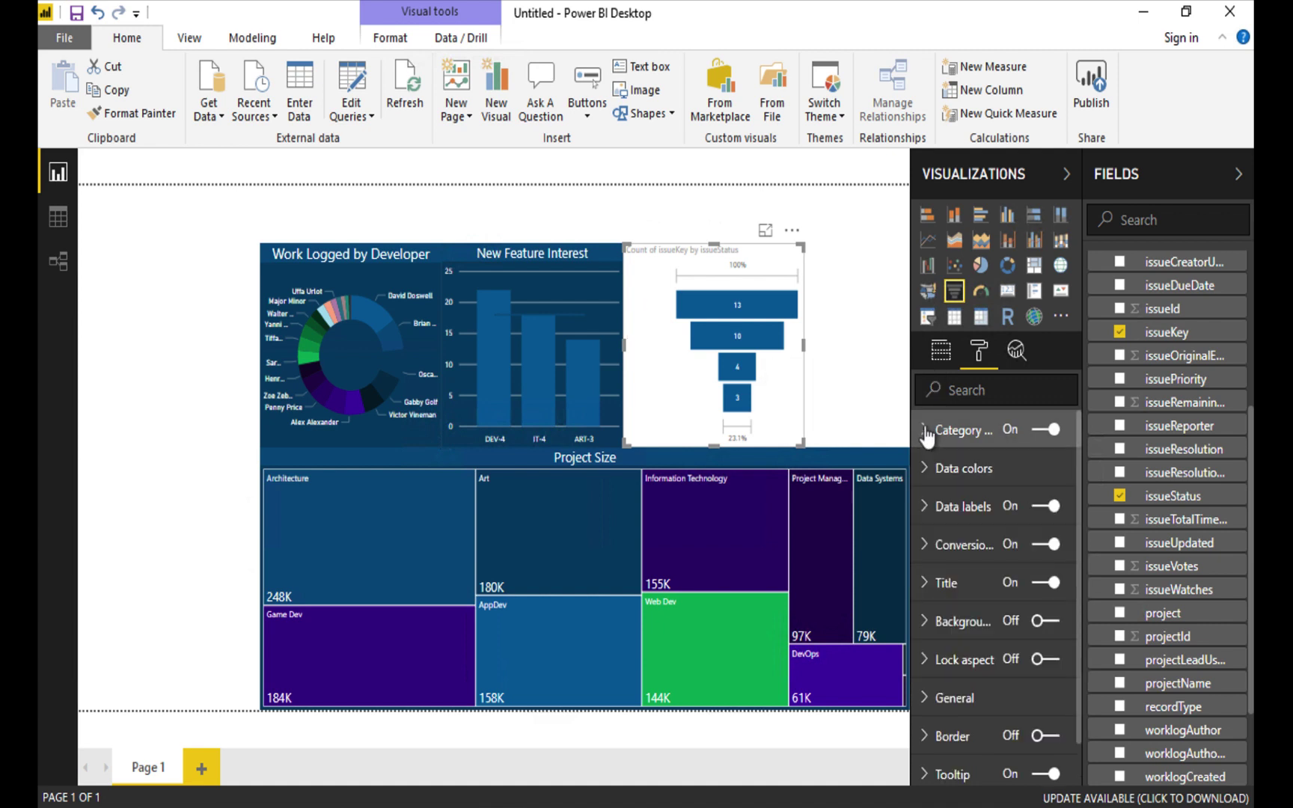
pyautogui.click(928, 509)
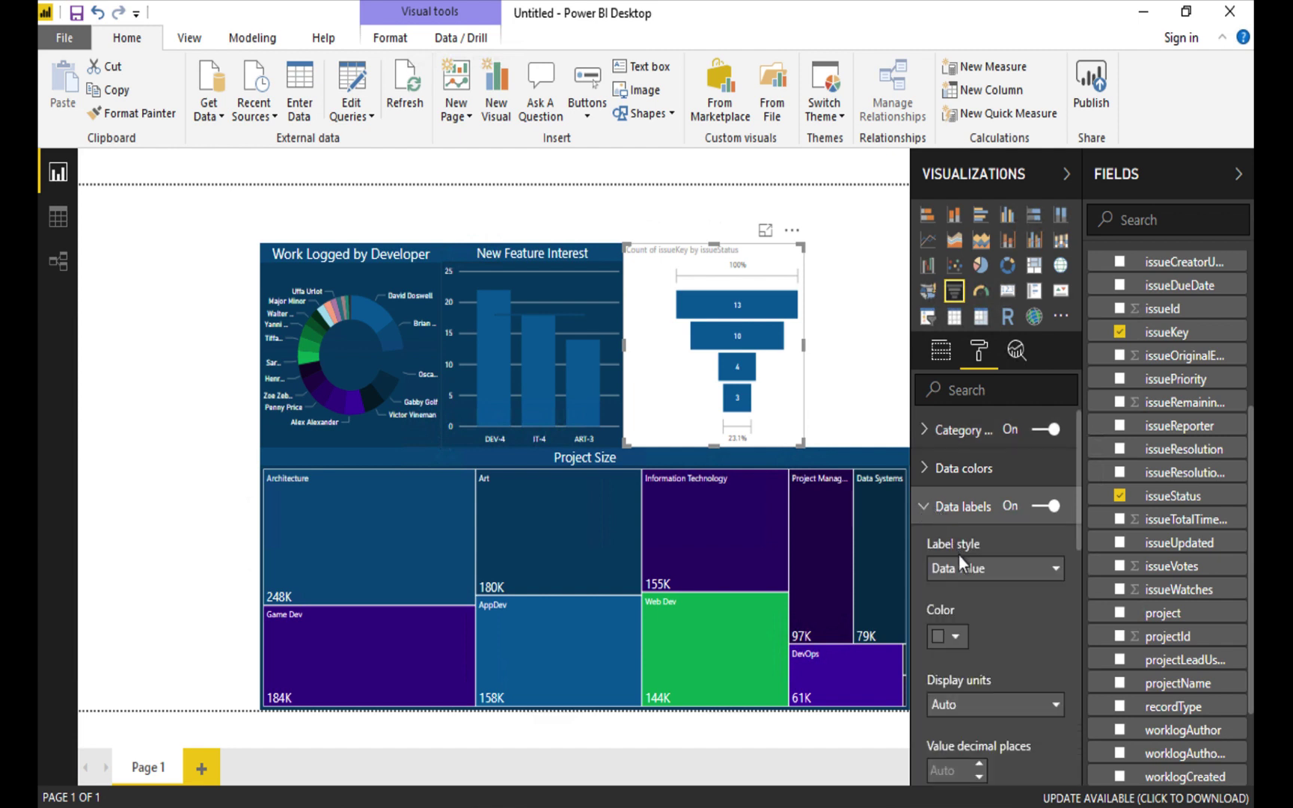
pyautogui.click(958, 638)
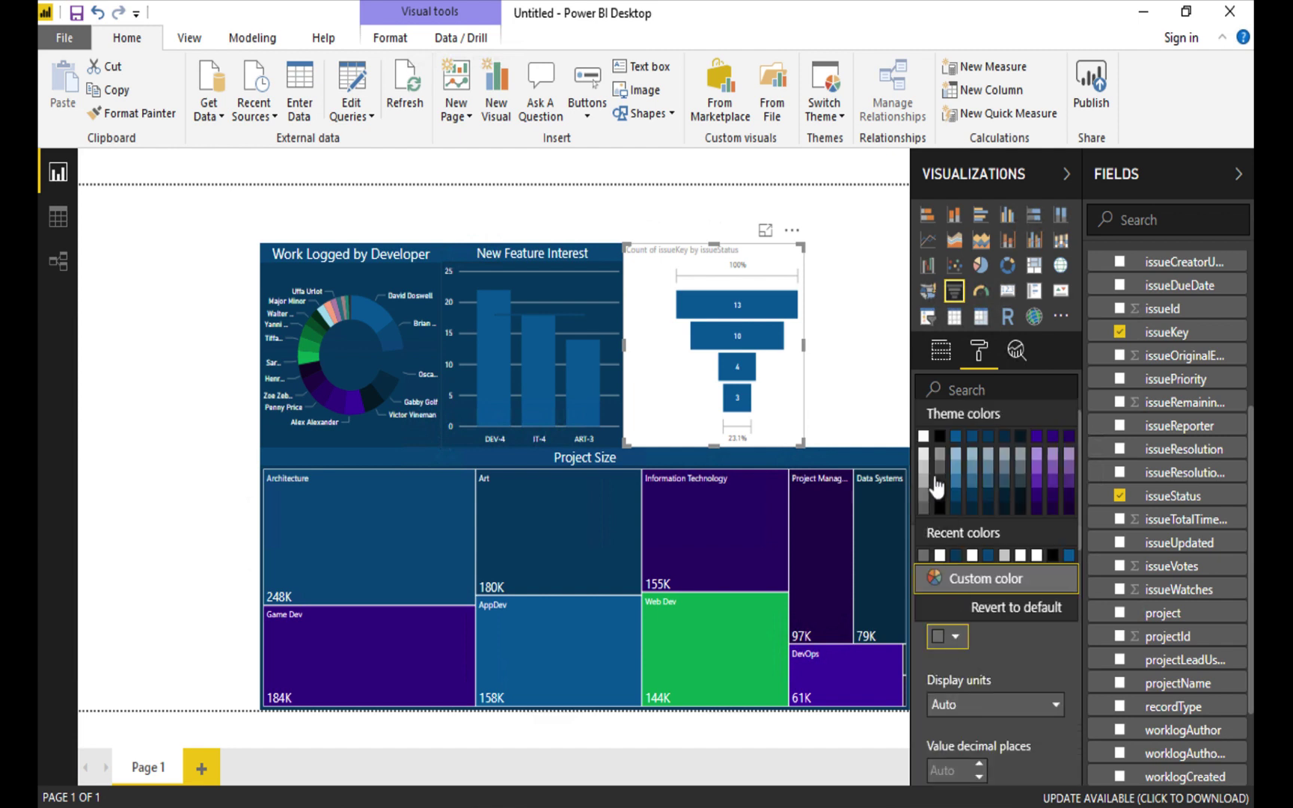
pyautogui.click(922, 440)
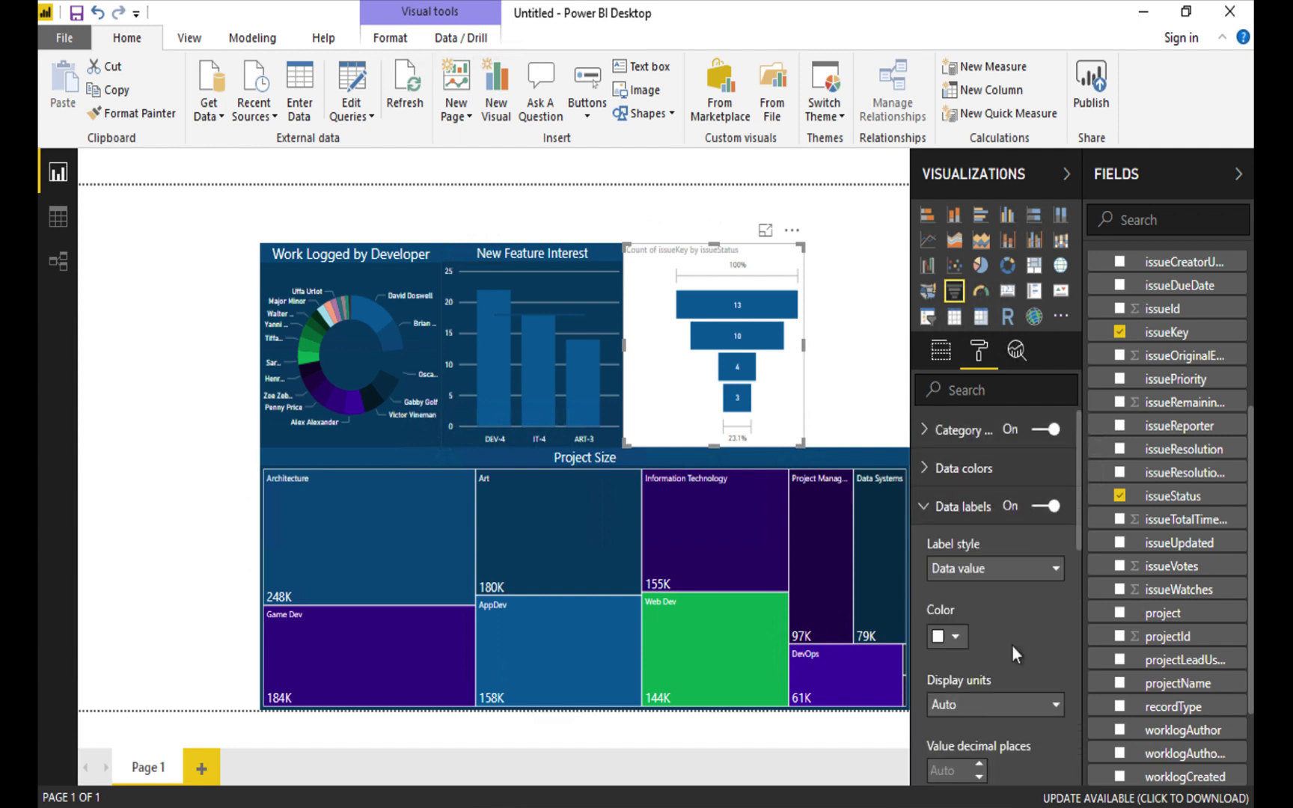
pyautogui.scroll(-3, 1011, 646)
pyautogui.scroll(-5, 1012, 646)
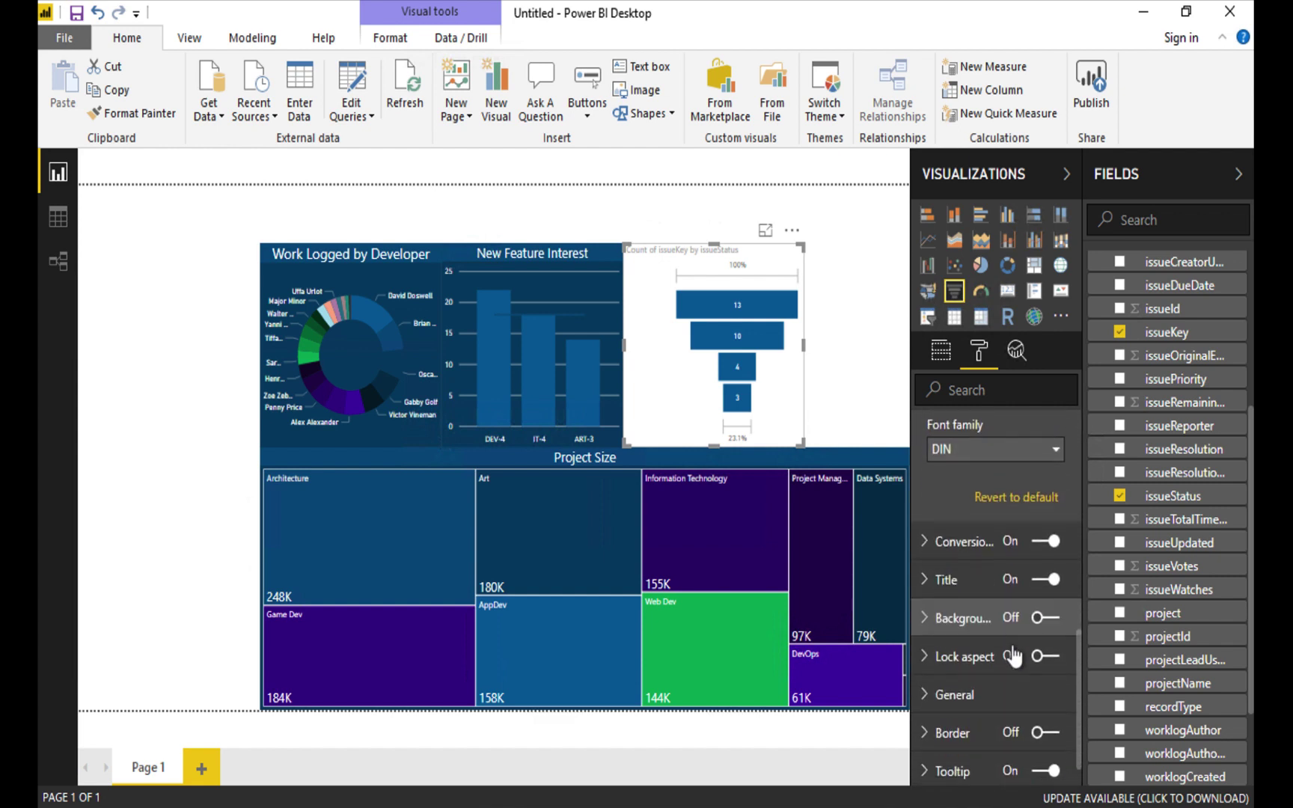
# Clear the old funnel title text and make the title font white.
pyautogui.click(925, 539)
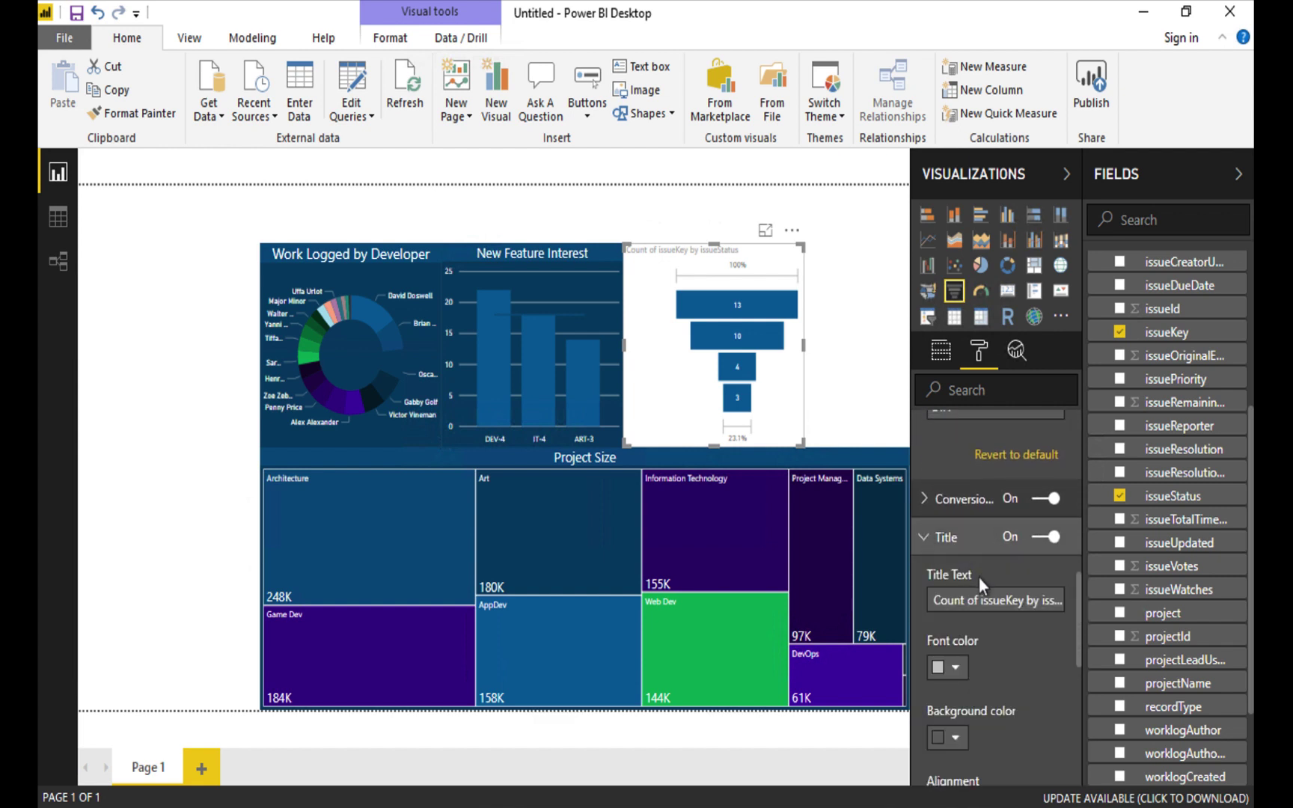
pyautogui.click(965, 599)
pyautogui.press('BackSpace')
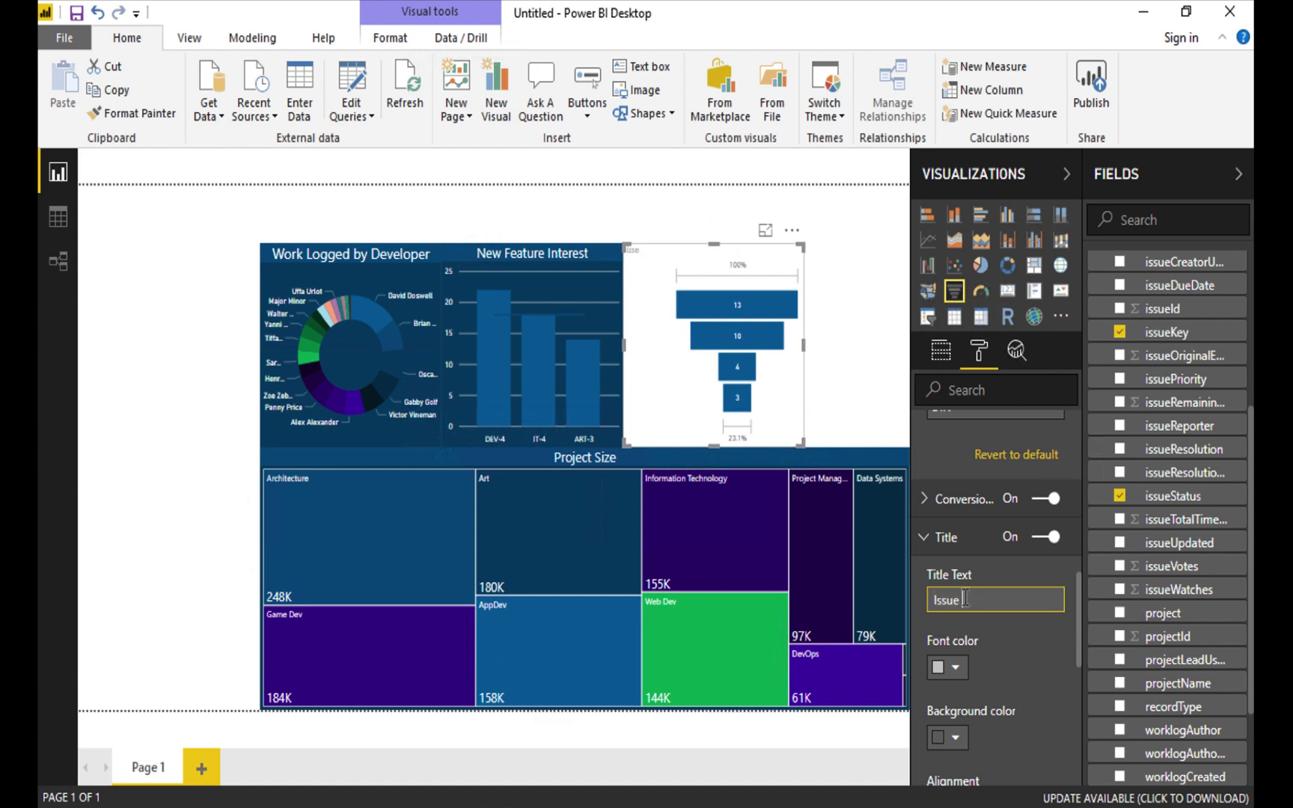
pyautogui.click(949, 667)
pyautogui.click(923, 471)
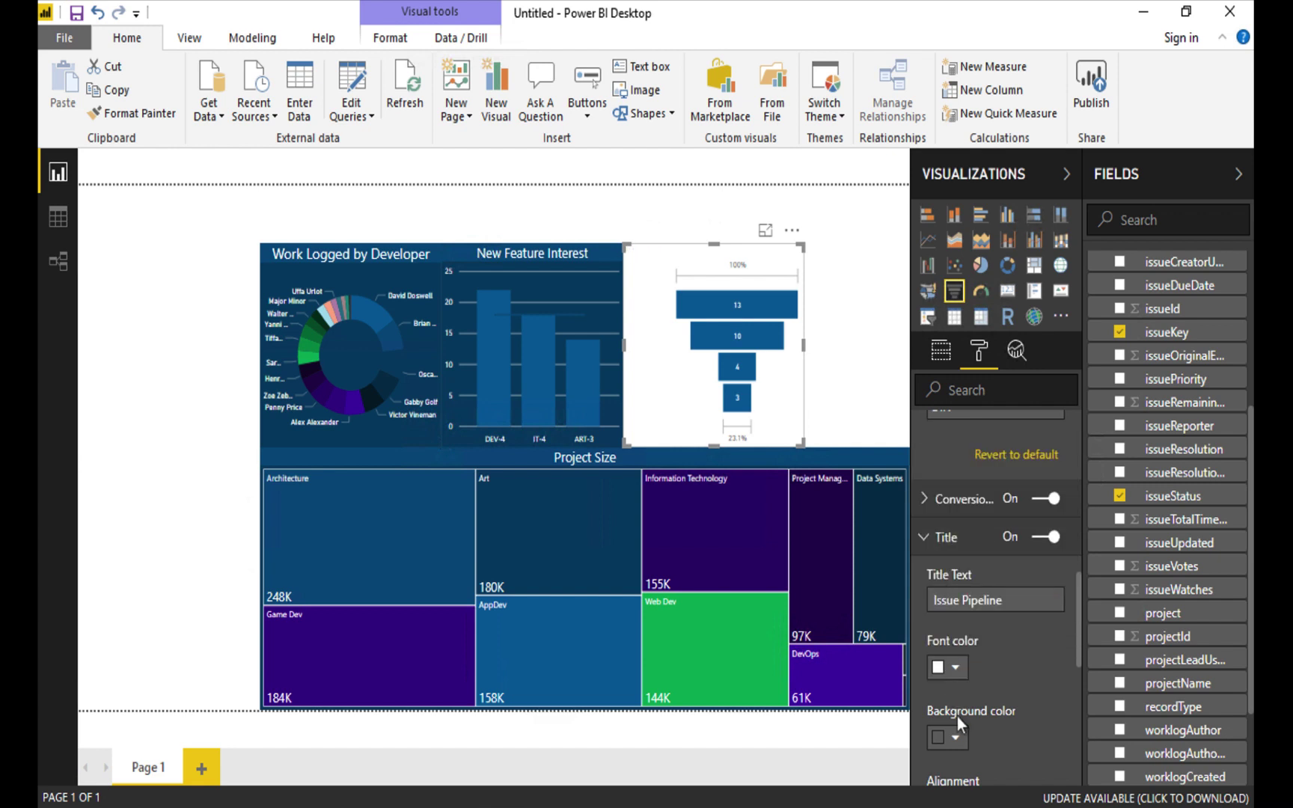
# Give the funnel title a dark-blue background, centre it, and set its size to 14.
pyautogui.click(949, 738)
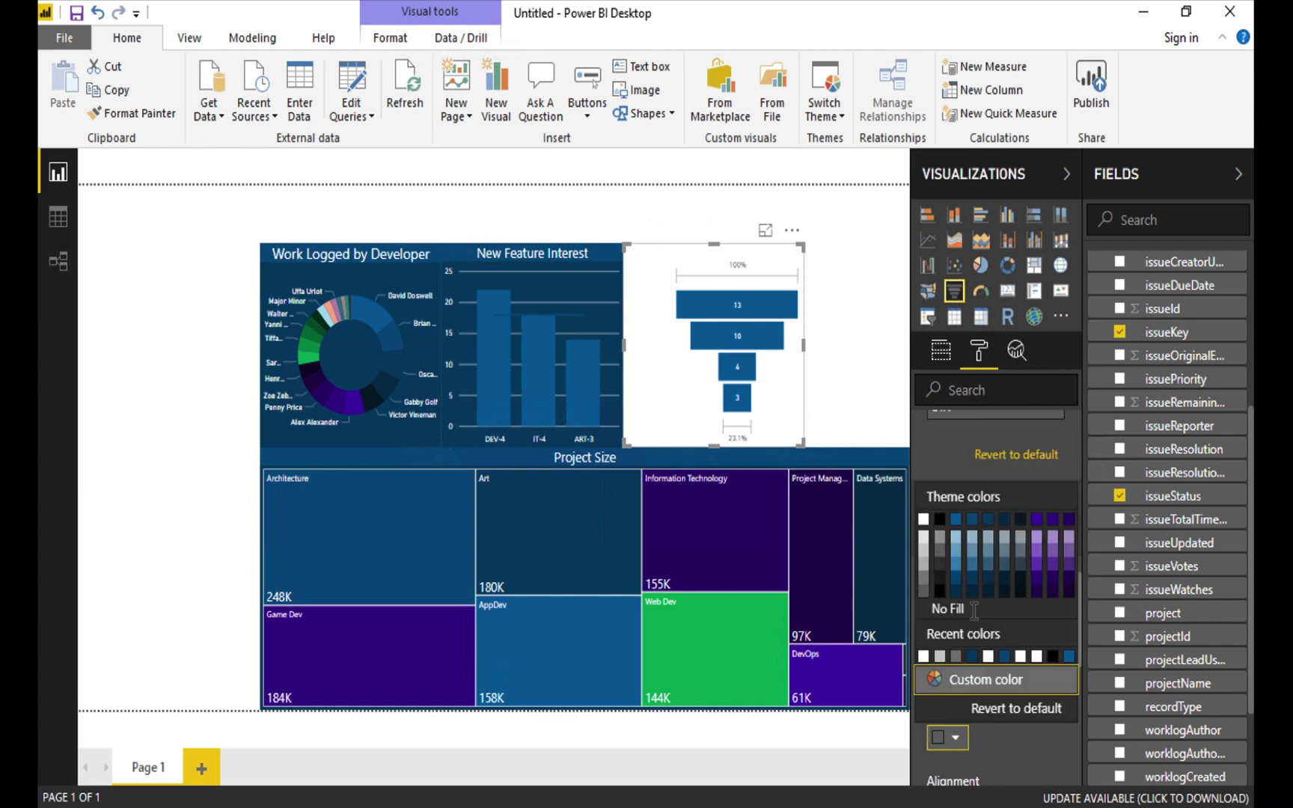
pyautogui.click(977, 522)
pyautogui.scroll(-3, 1011, 673)
pyautogui.scroll(-1, 1011, 673)
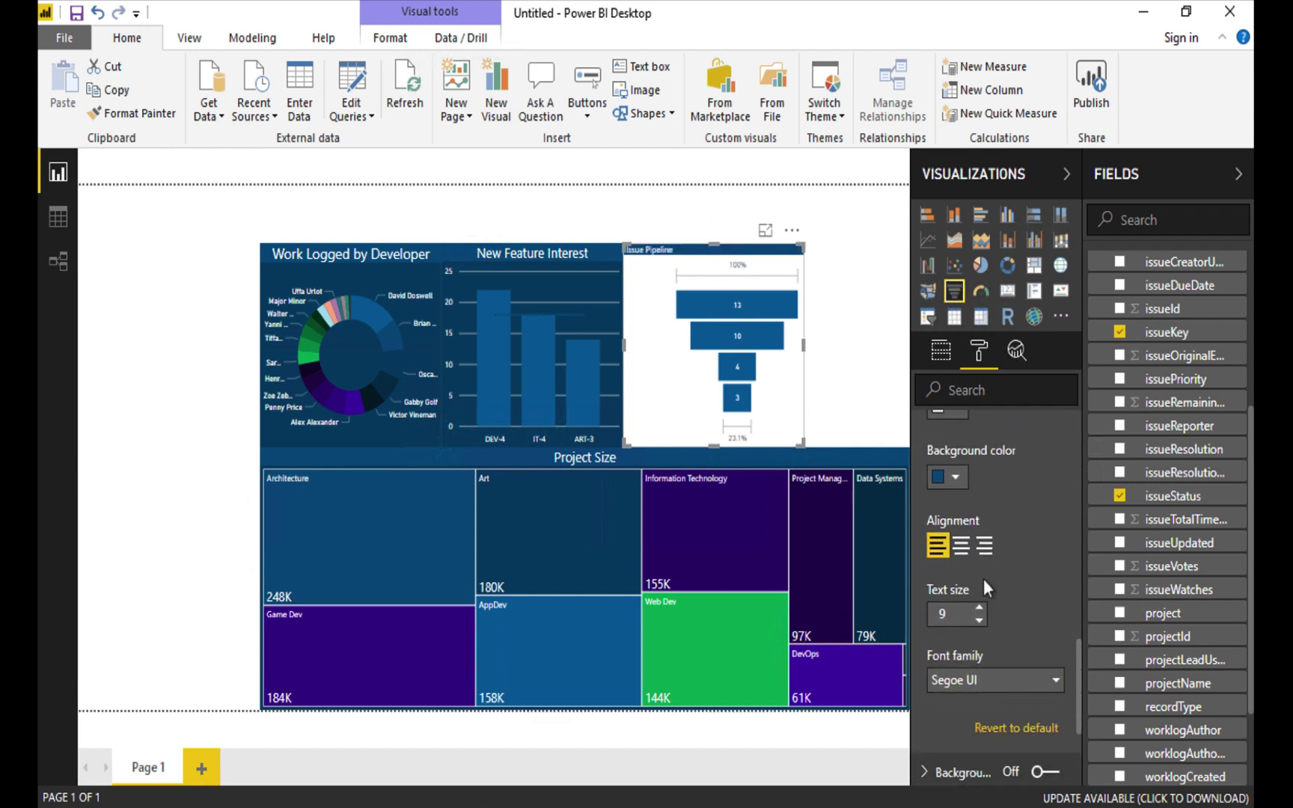
pyautogui.click(961, 546)
pyautogui.click(978, 608)
pyautogui.click(978, 608)
pyautogui.click(979, 609)
pyautogui.click(978, 609)
pyautogui.click(978, 609)
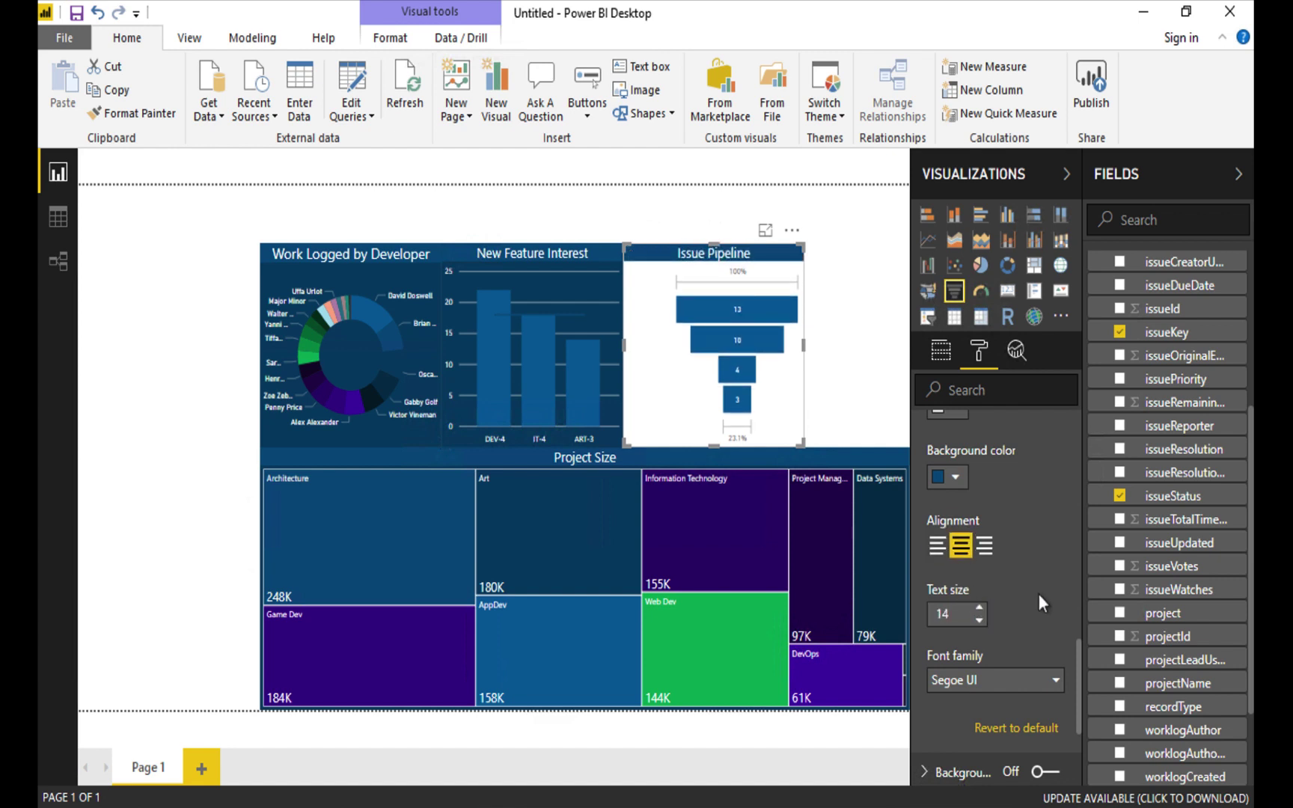
pyautogui.scroll(-3, 1036, 547)
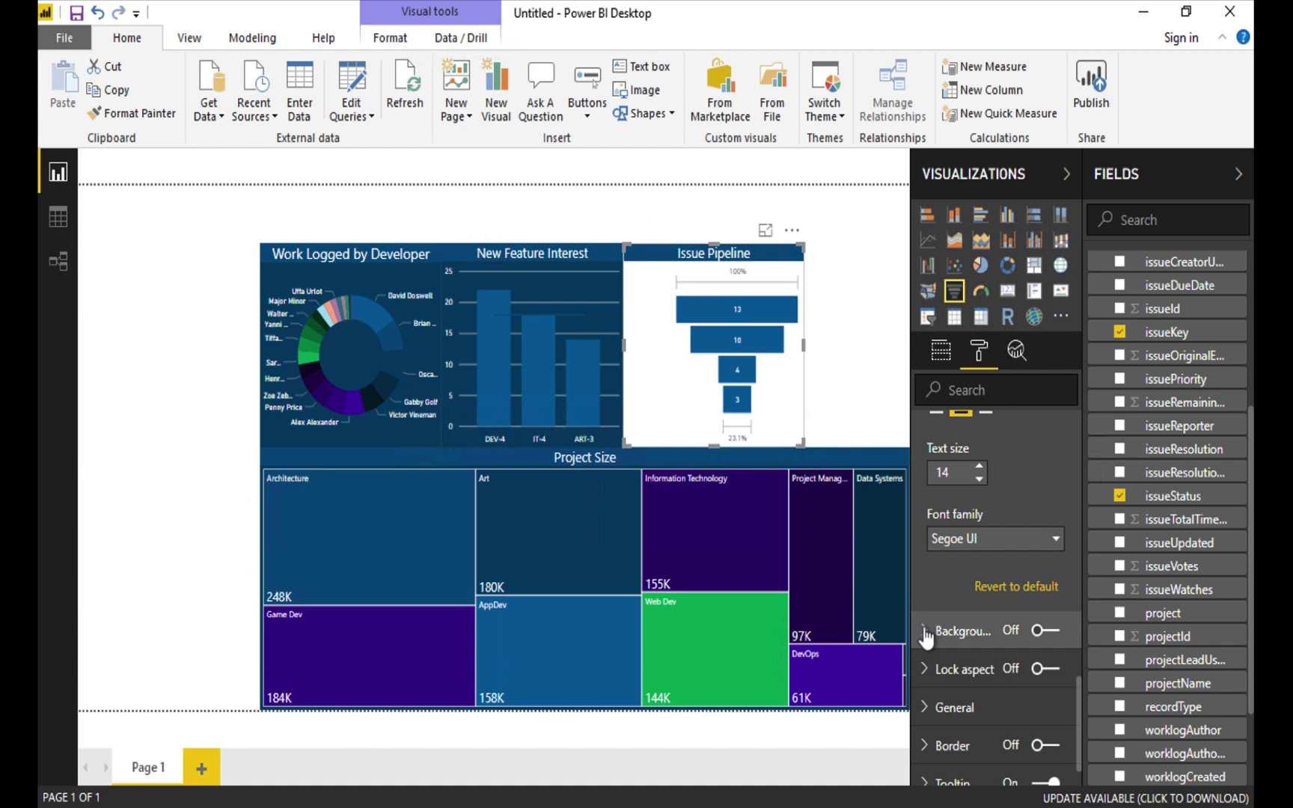
# Switch on the funnel's background and set it to dark blue.
pyautogui.click(928, 636)
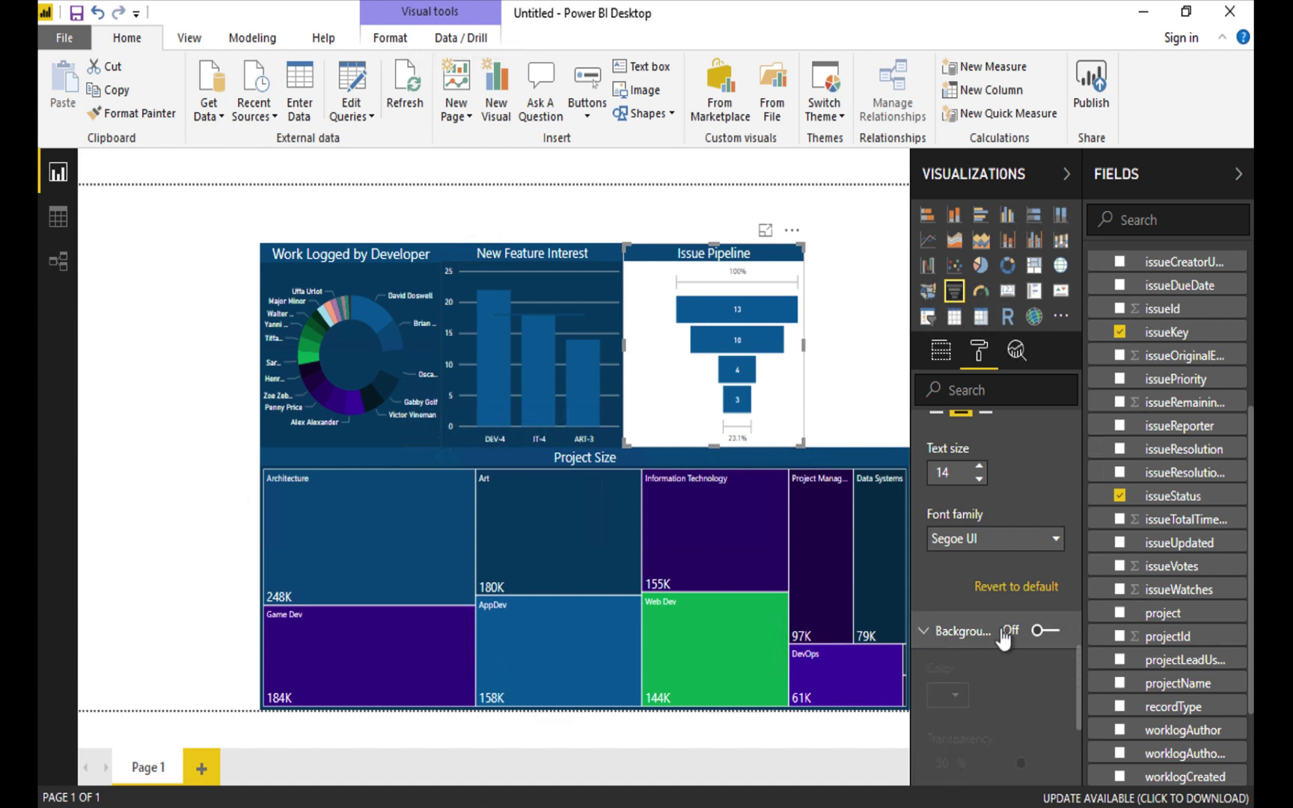
pyautogui.click(1047, 630)
pyautogui.click(955, 696)
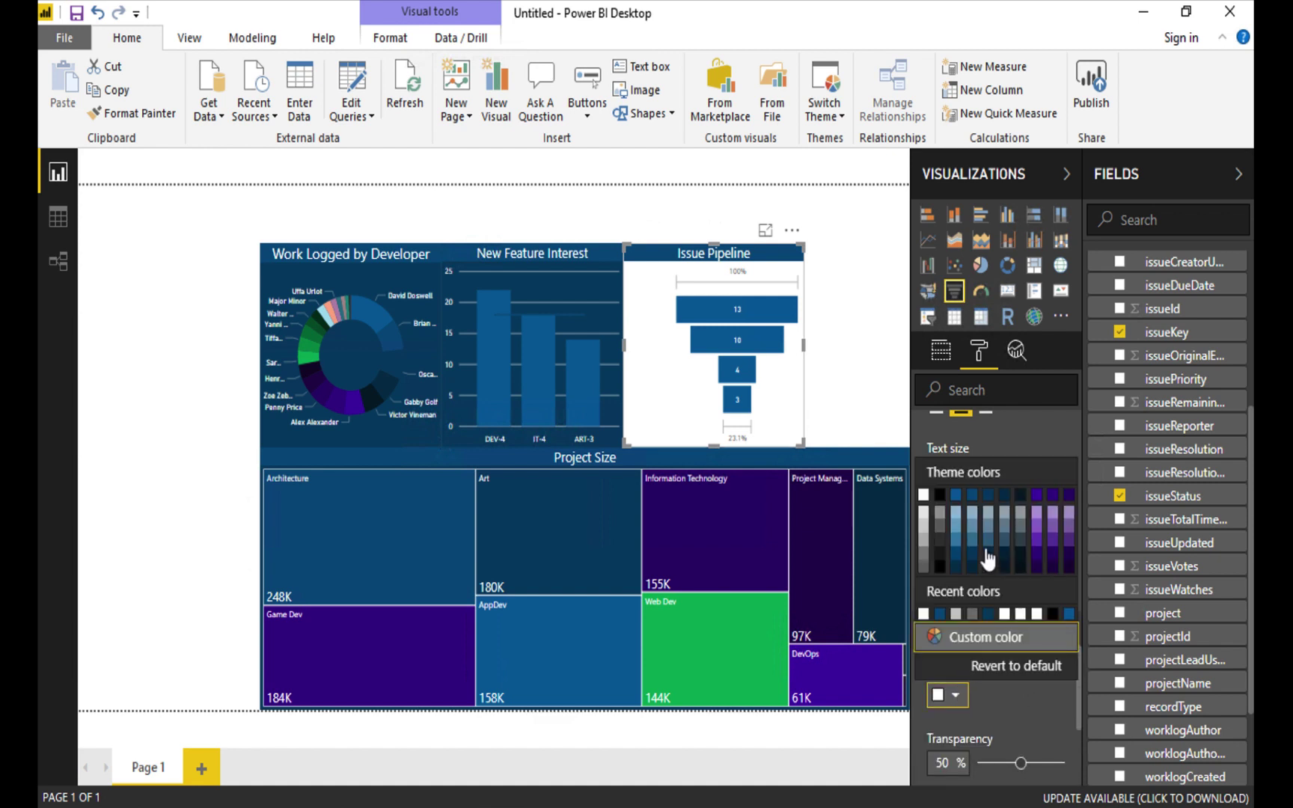
pyautogui.click(989, 495)
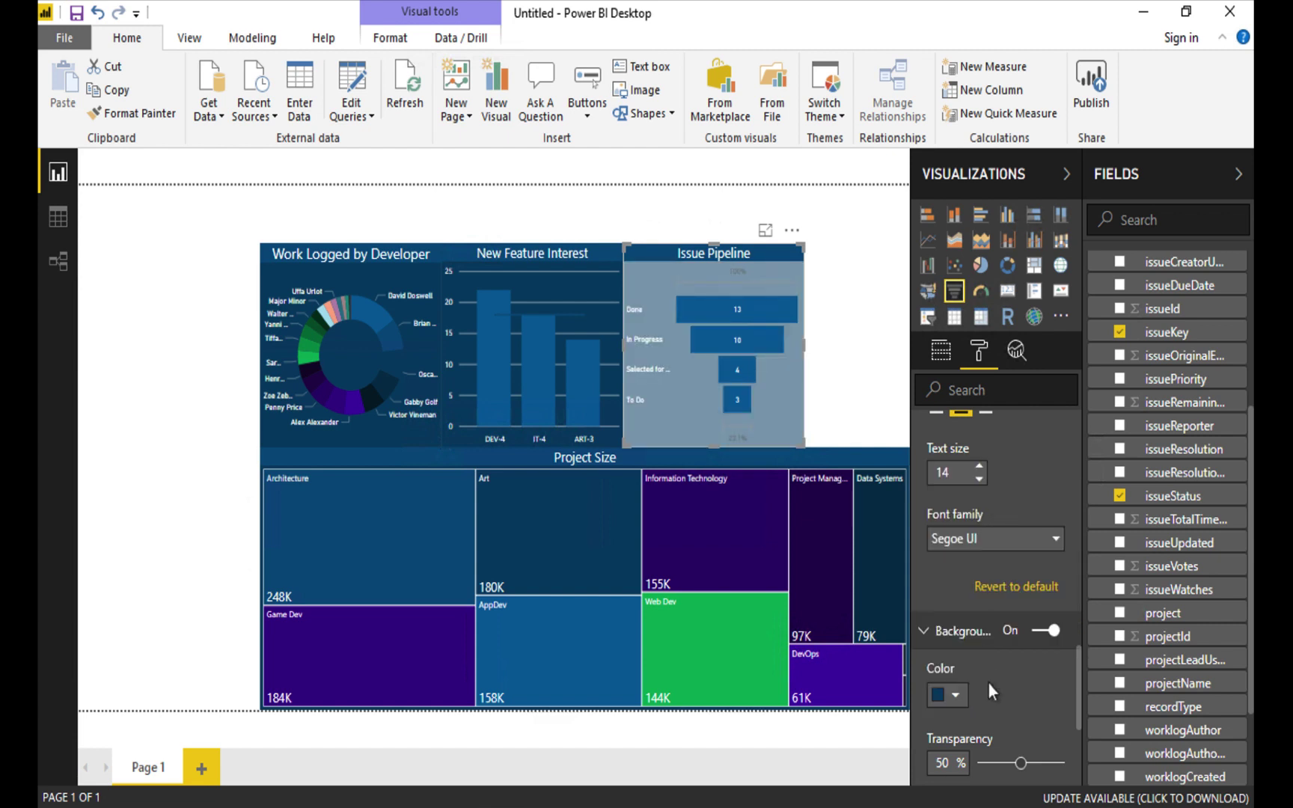
pyautogui.scroll(-2, 987, 682)
# Make the funnel background 0% transparent, then move Issue Pipeline right and widen it.
pyautogui.moveTo(1024, 690); pyautogui.dragTo(980, 689)
pyautogui.click(854, 372)
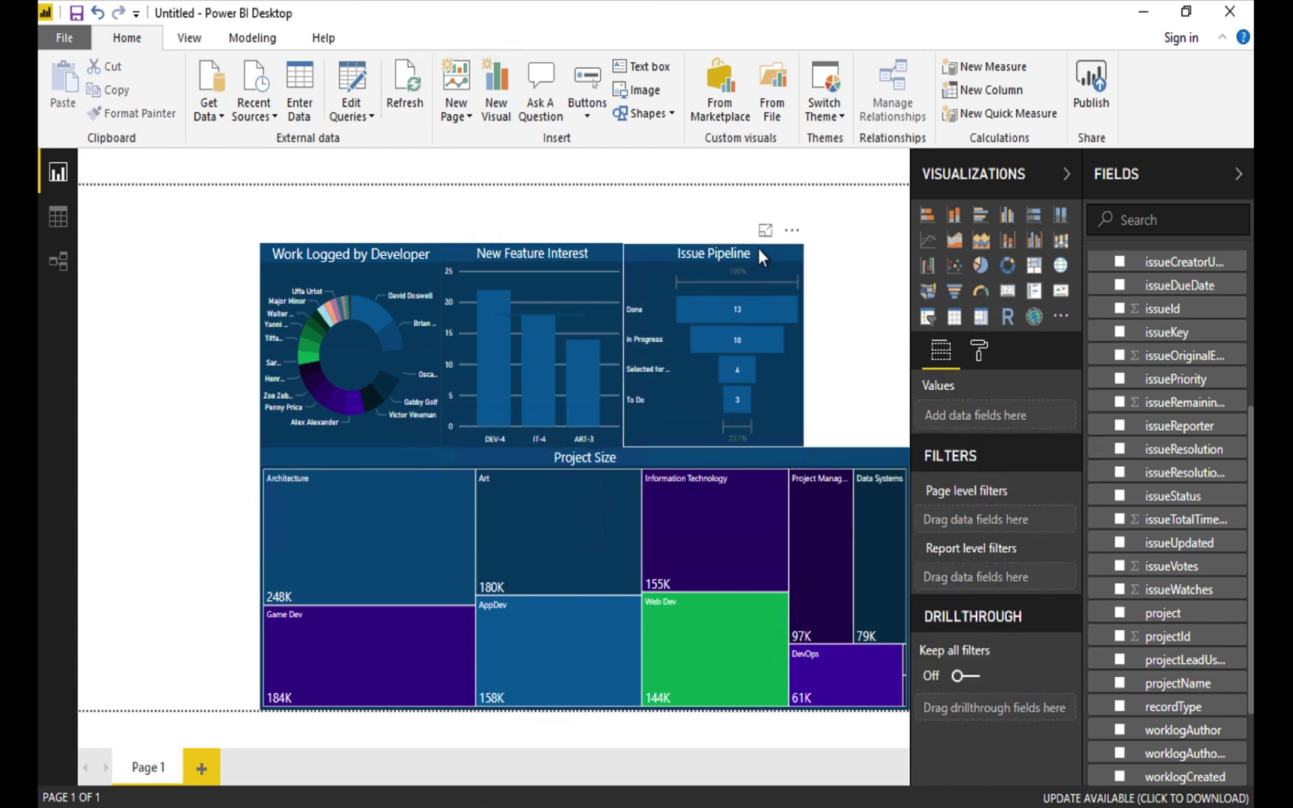
pyautogui.moveTo(758, 248); pyautogui.dragTo(861, 244)
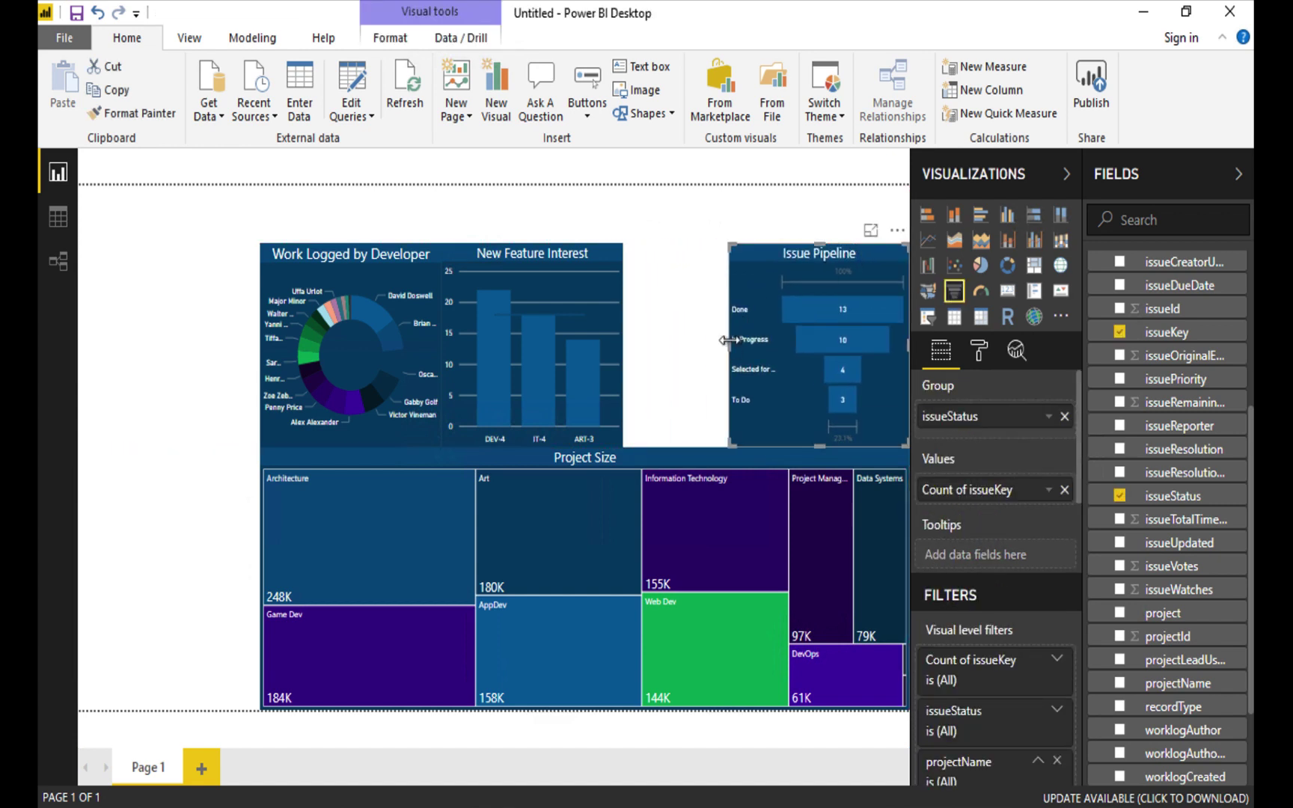
pyautogui.moveTo(729, 340); pyautogui.dragTo(698, 335)
# Shift New Feature Interest beside the funnel and widen it, adjusting Work Logged by Developer.
pyautogui.moveTo(587, 256); pyautogui.dragTo(660, 247)
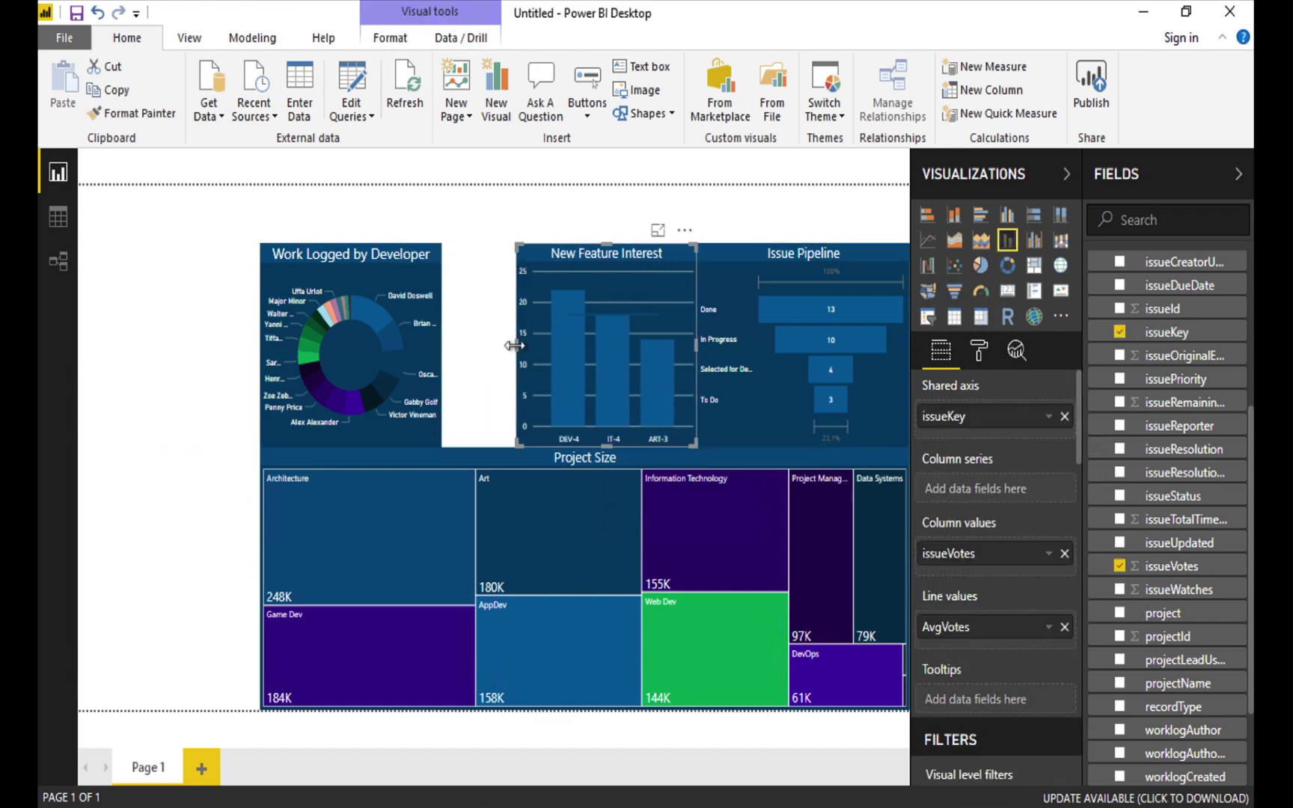
pyautogui.moveTo(514, 345); pyautogui.dragTo(482, 342)
pyautogui.click(423, 341)
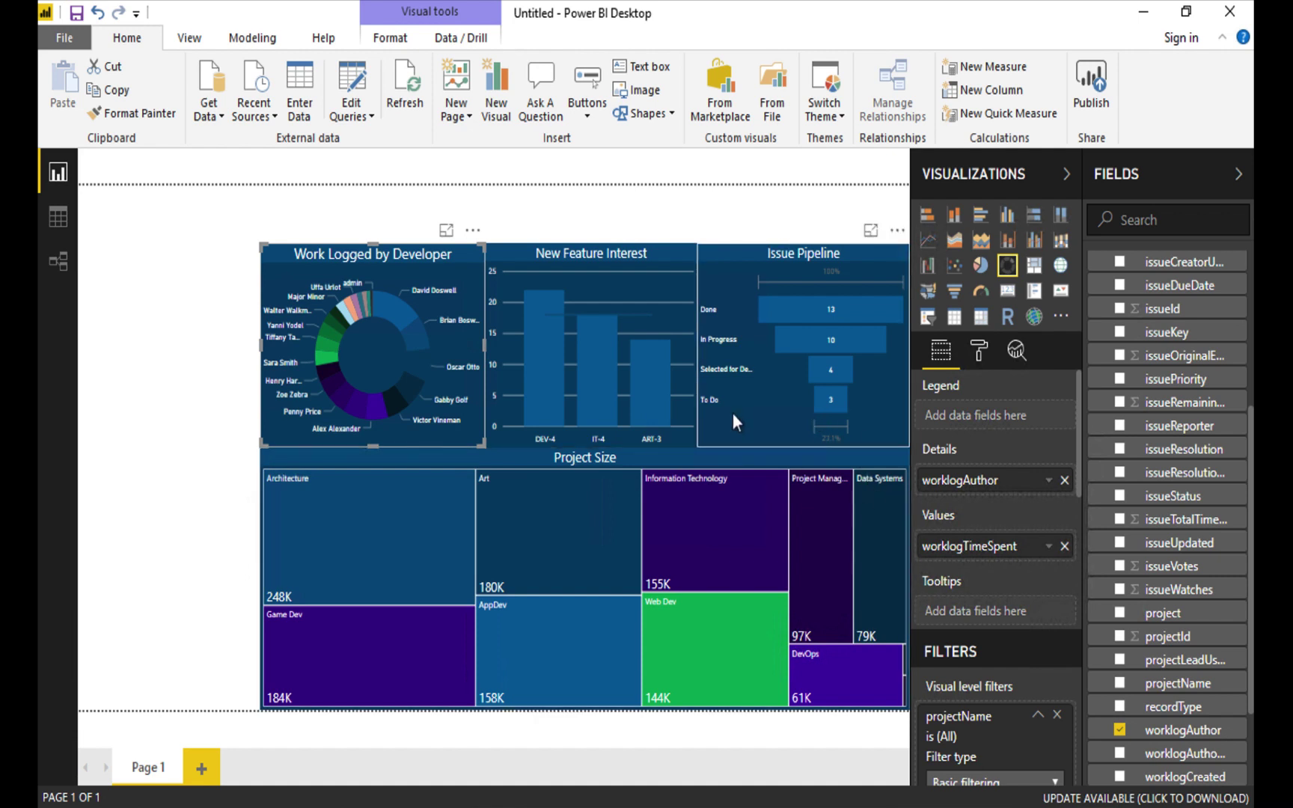
pyautogui.click(195, 326)
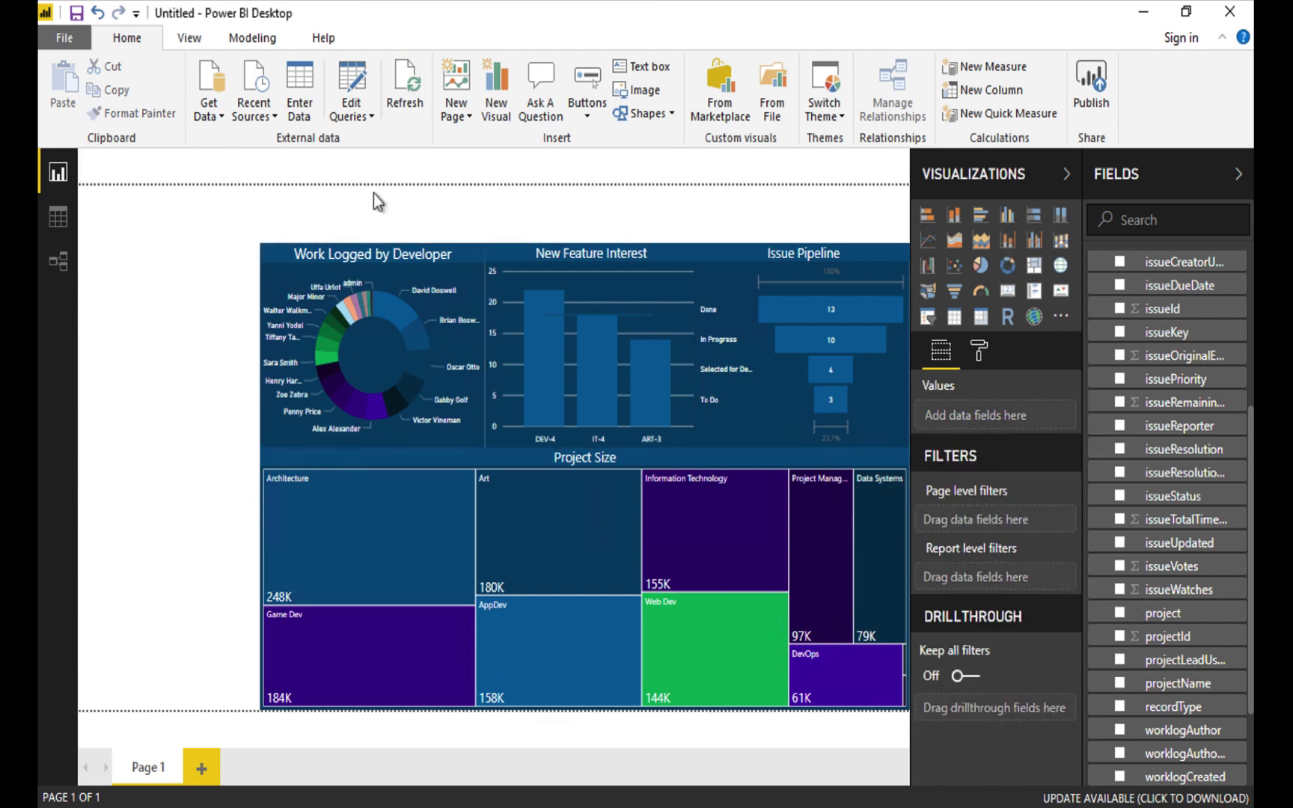
# Add a narrow, tall slicer down the left edge showing projectName.
pyautogui.click(929, 319)
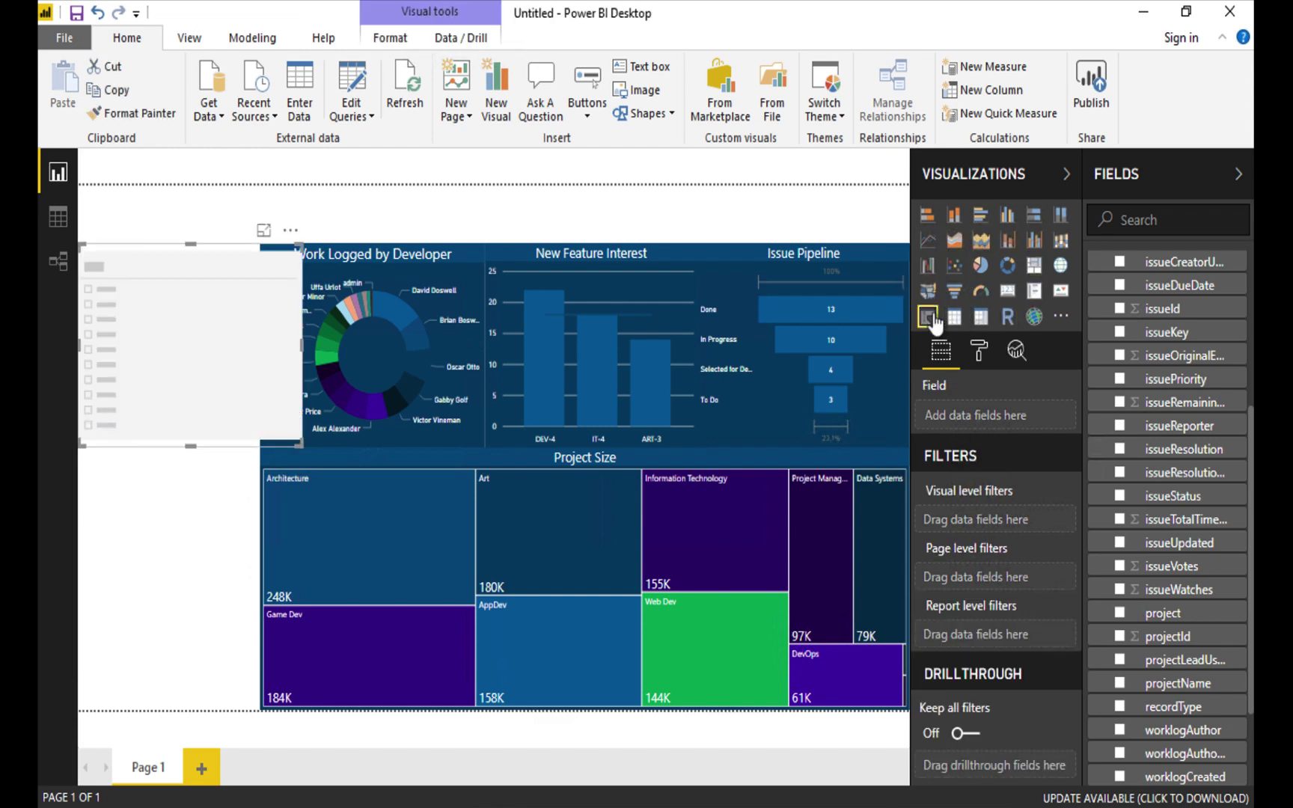
pyautogui.moveTo(301, 346); pyautogui.dragTo(260, 347)
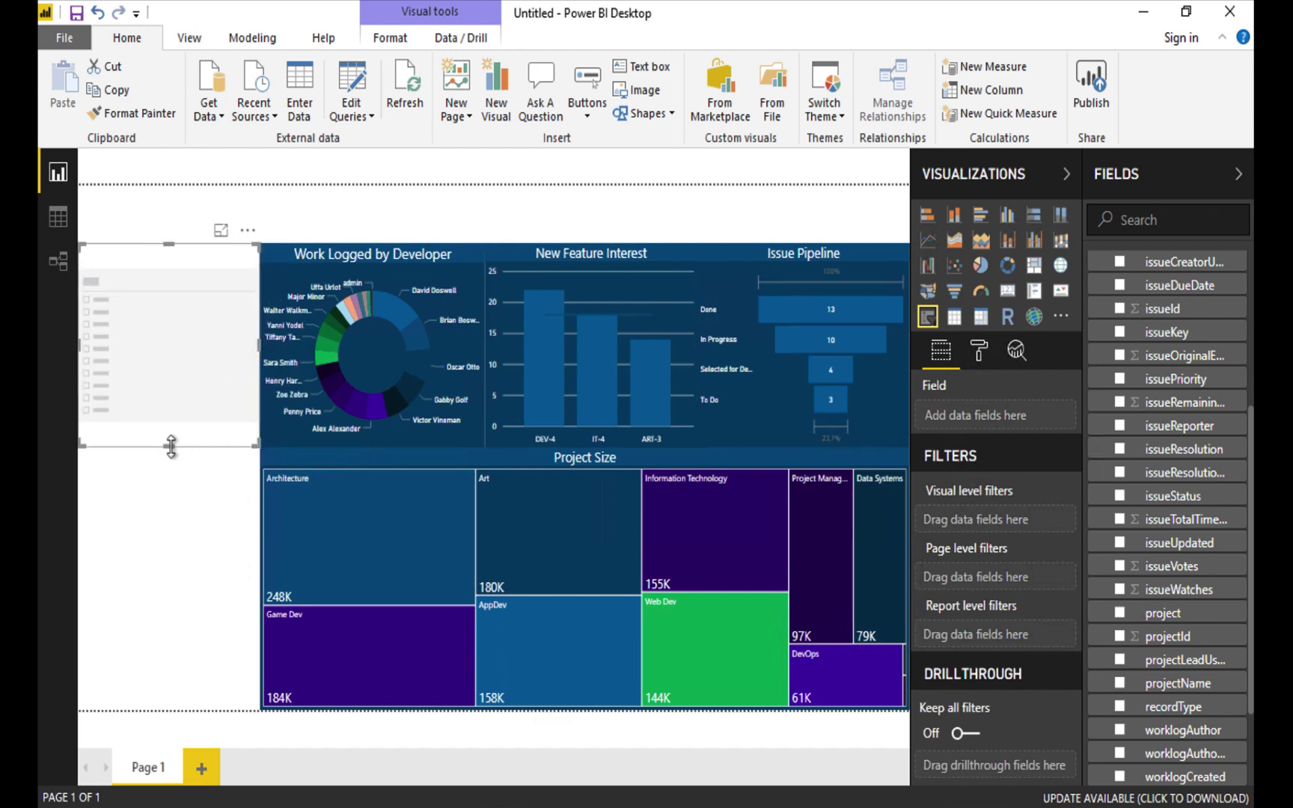
pyautogui.moveTo(170, 446); pyautogui.dragTo(187, 710)
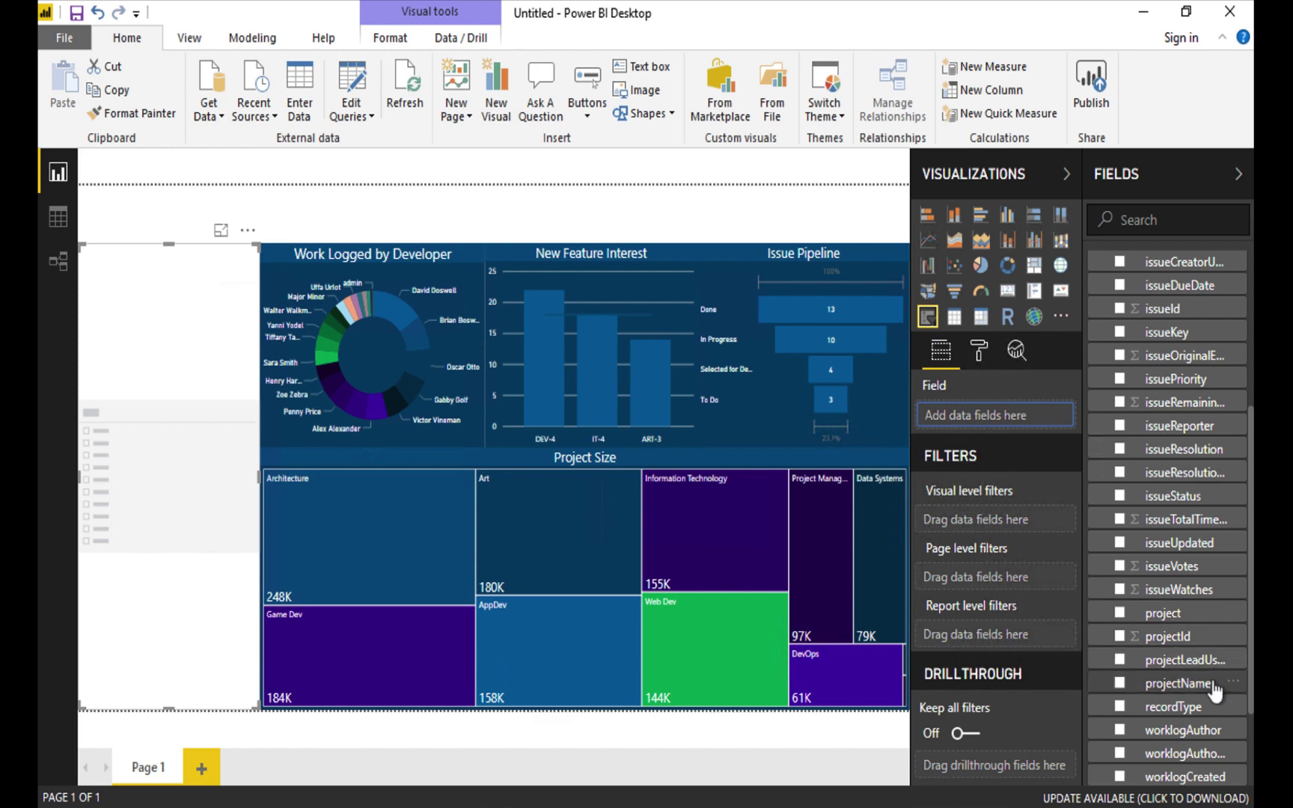
pyautogui.moveTo(1191, 684); pyautogui.dragTo(1043, 421)
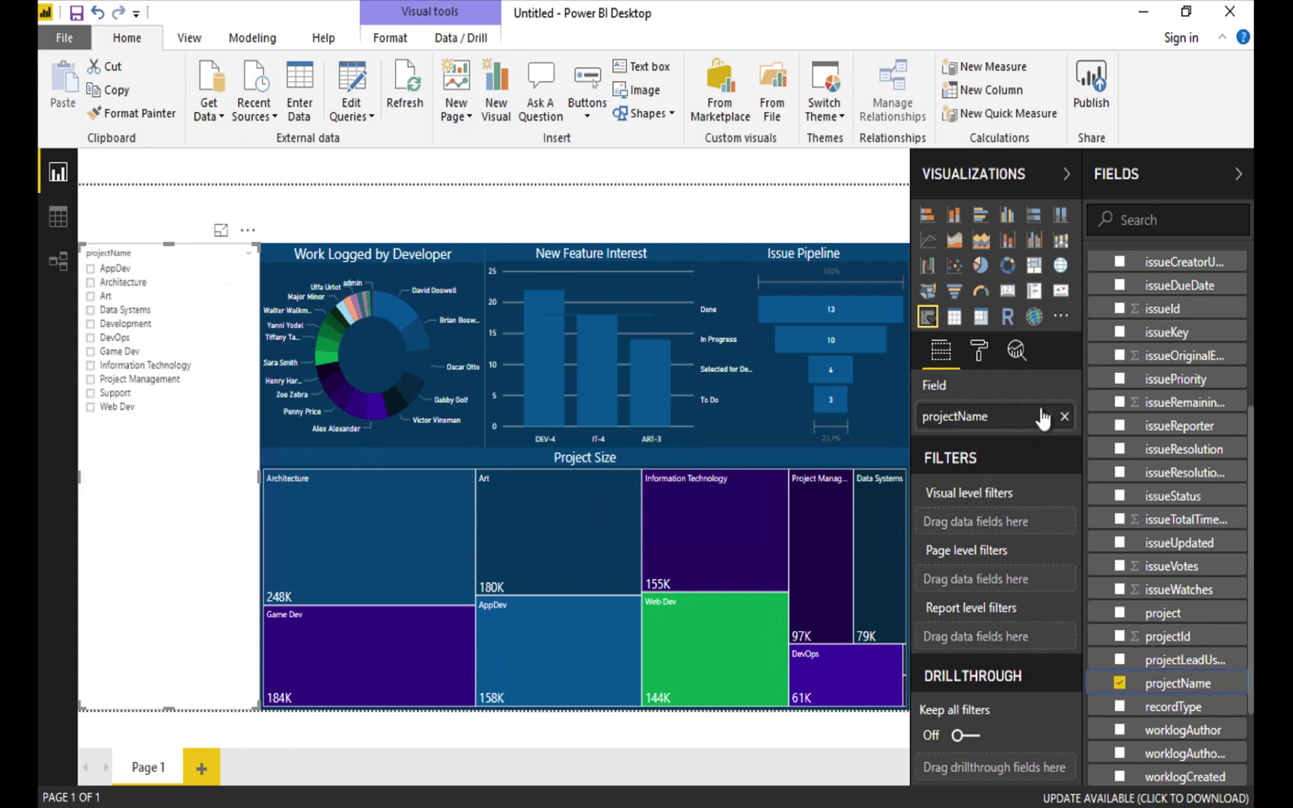
# Enable a Select All option and multi-selection in the slicer.
pyautogui.click(978, 355)
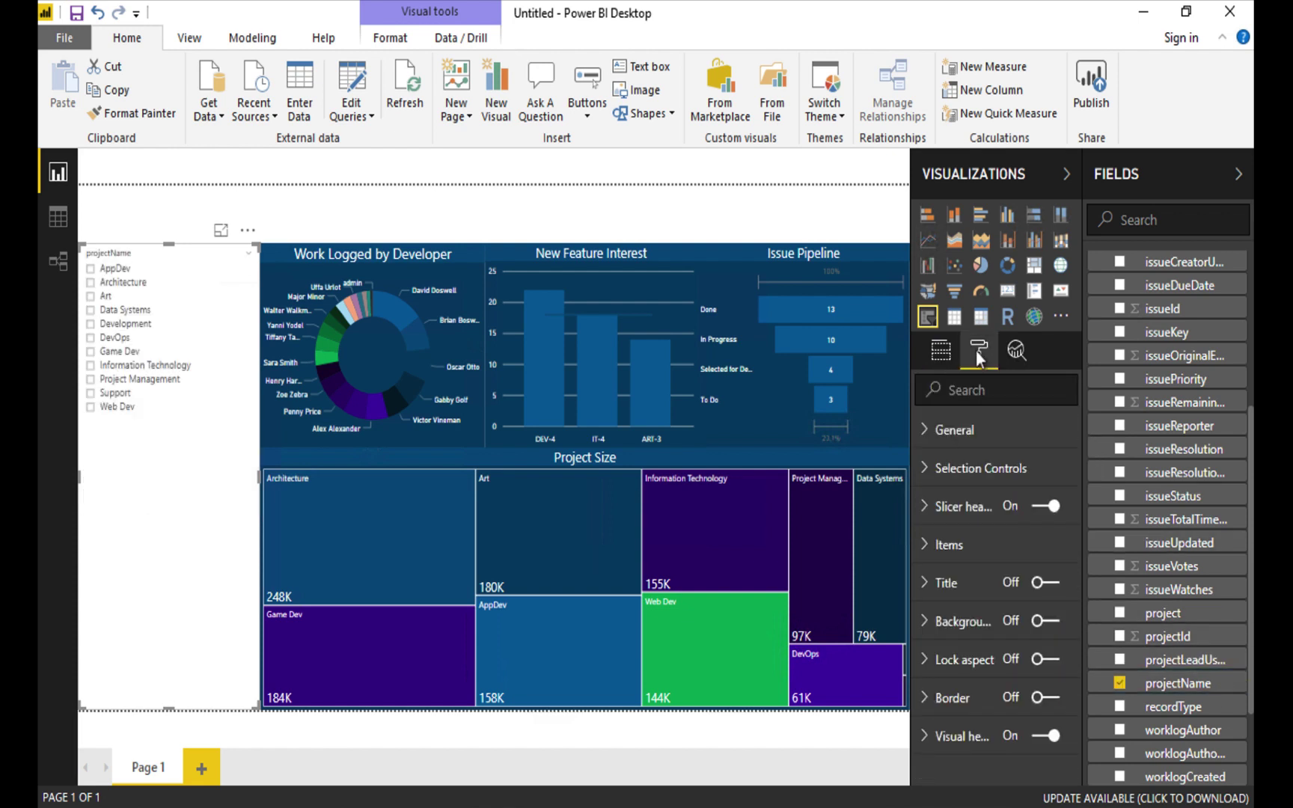
pyautogui.click(926, 470)
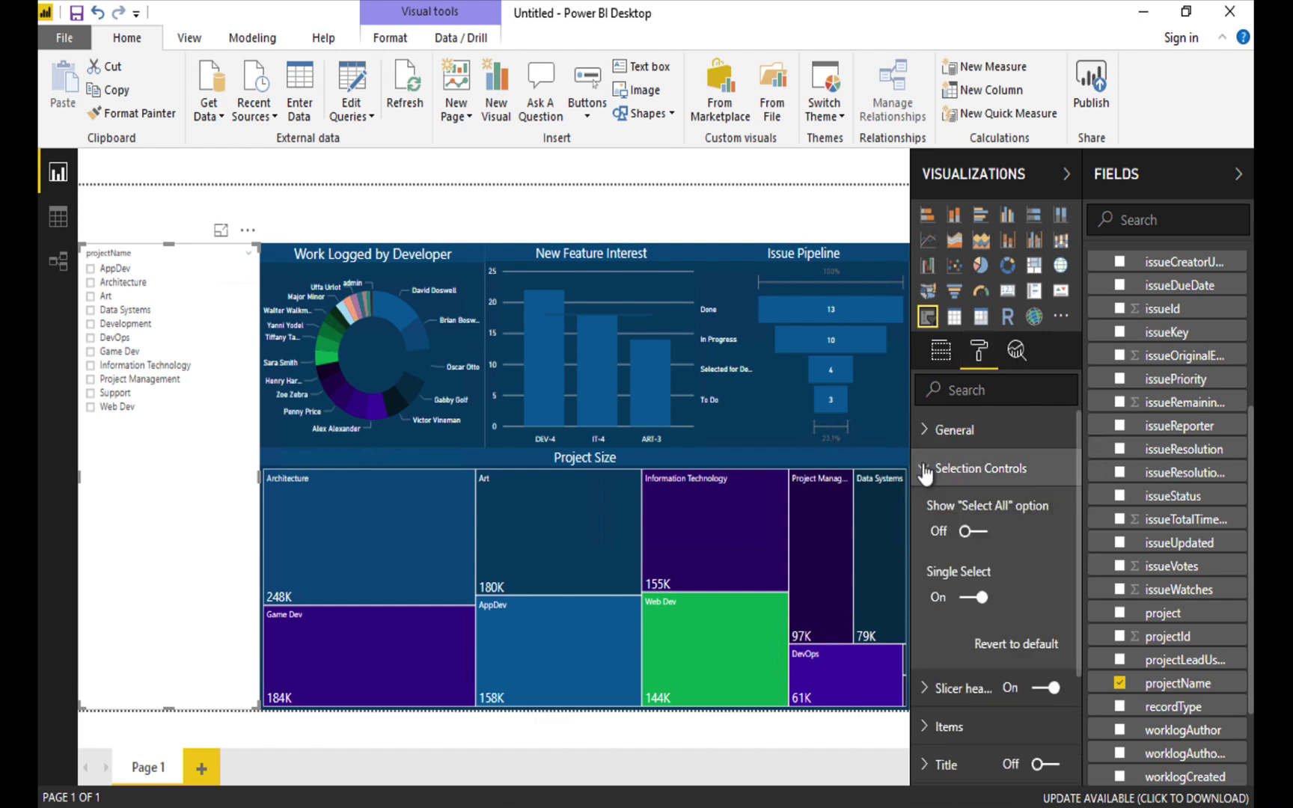
pyautogui.click(970, 533)
pyautogui.click(973, 598)
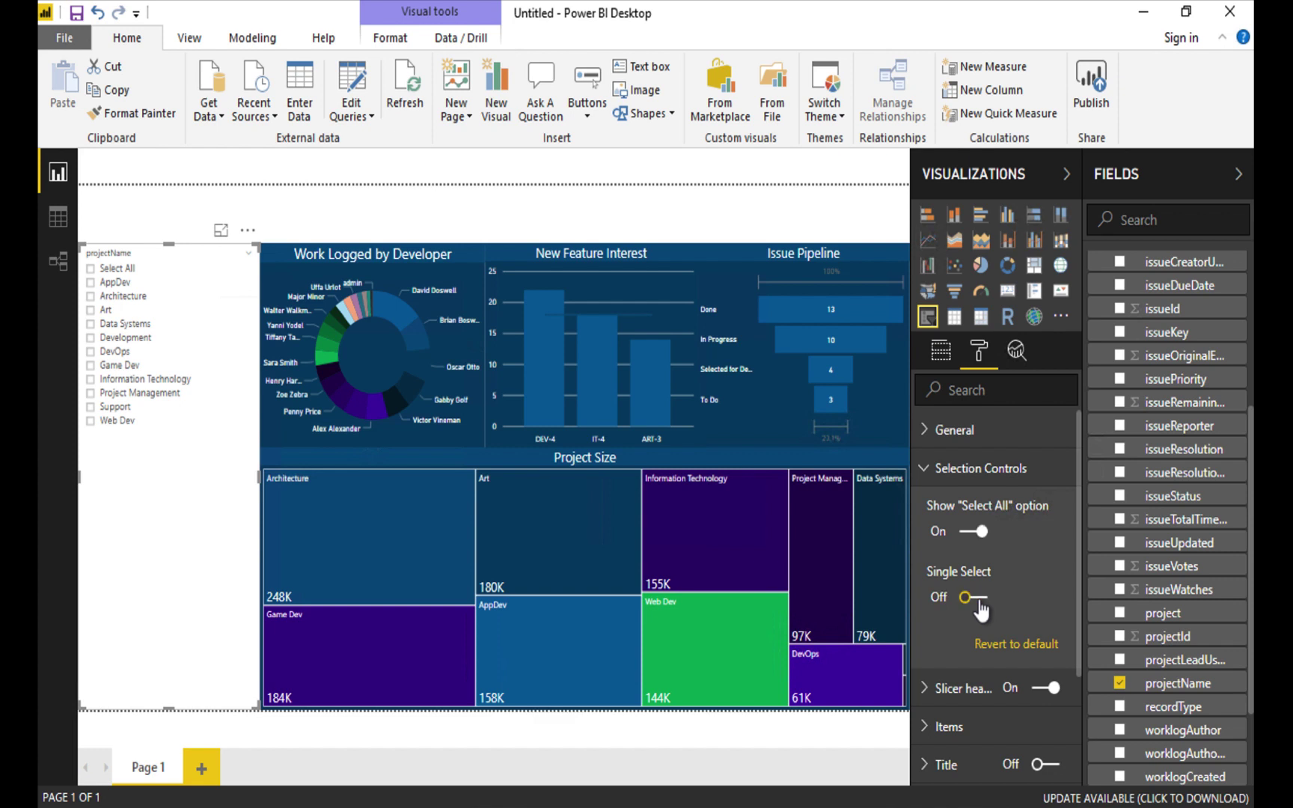
# Make the slicer's item text white.
pyautogui.scroll(-3, 1005, 575)
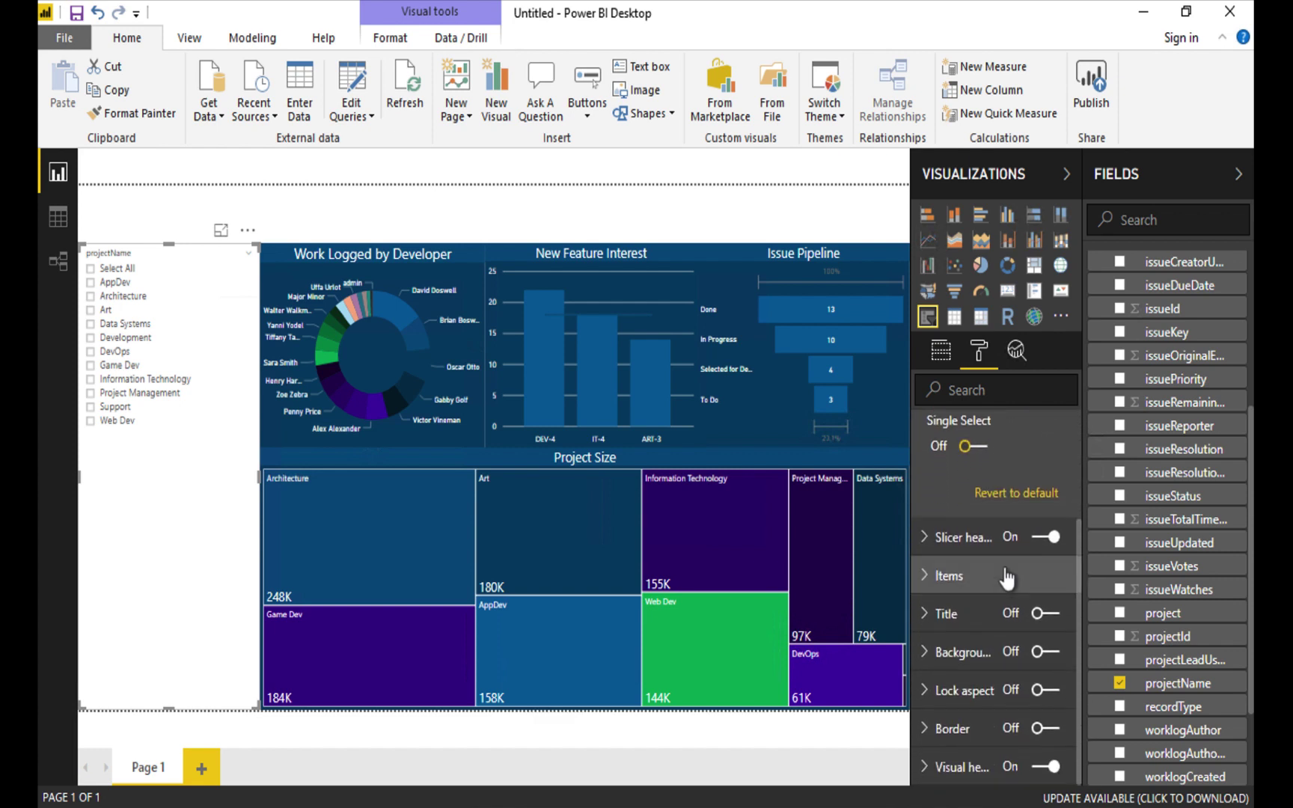
pyautogui.click(926, 578)
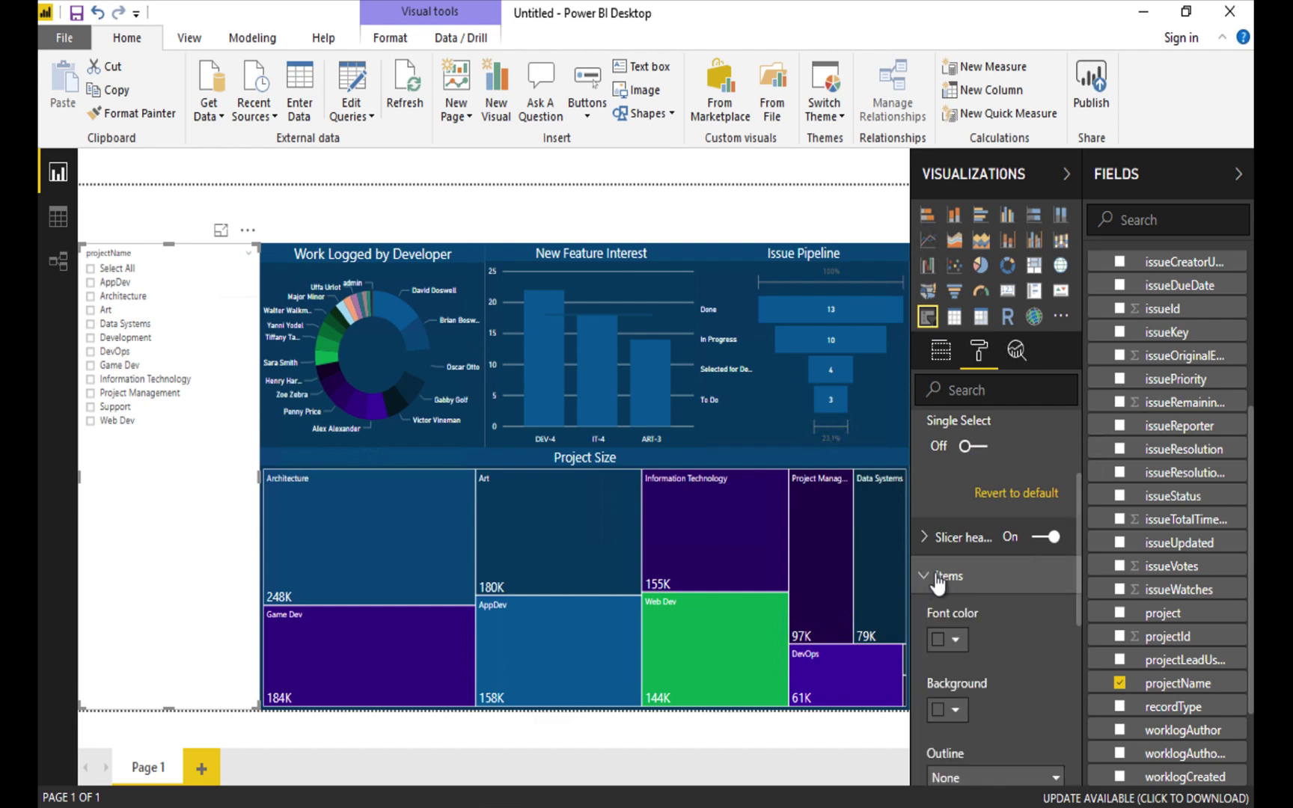
pyautogui.click(956, 640)
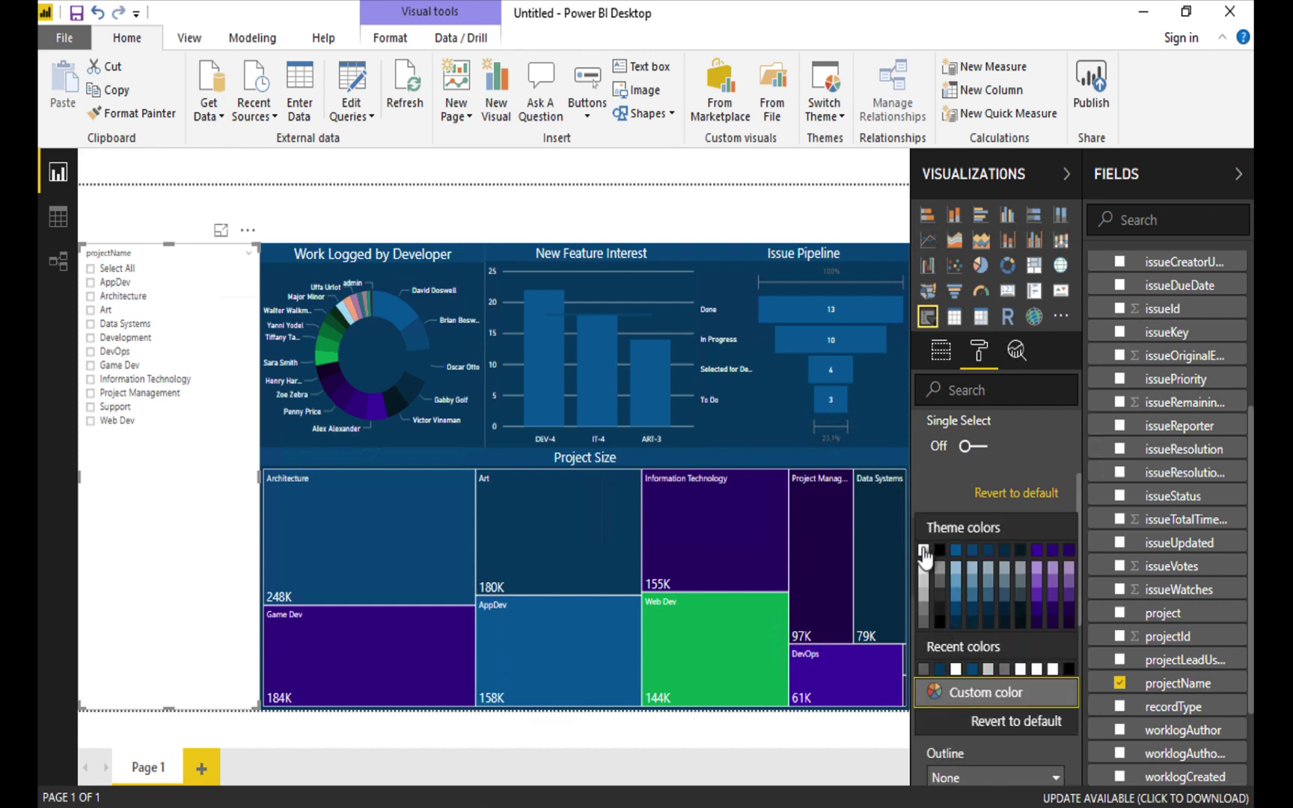
pyautogui.click(926, 556)
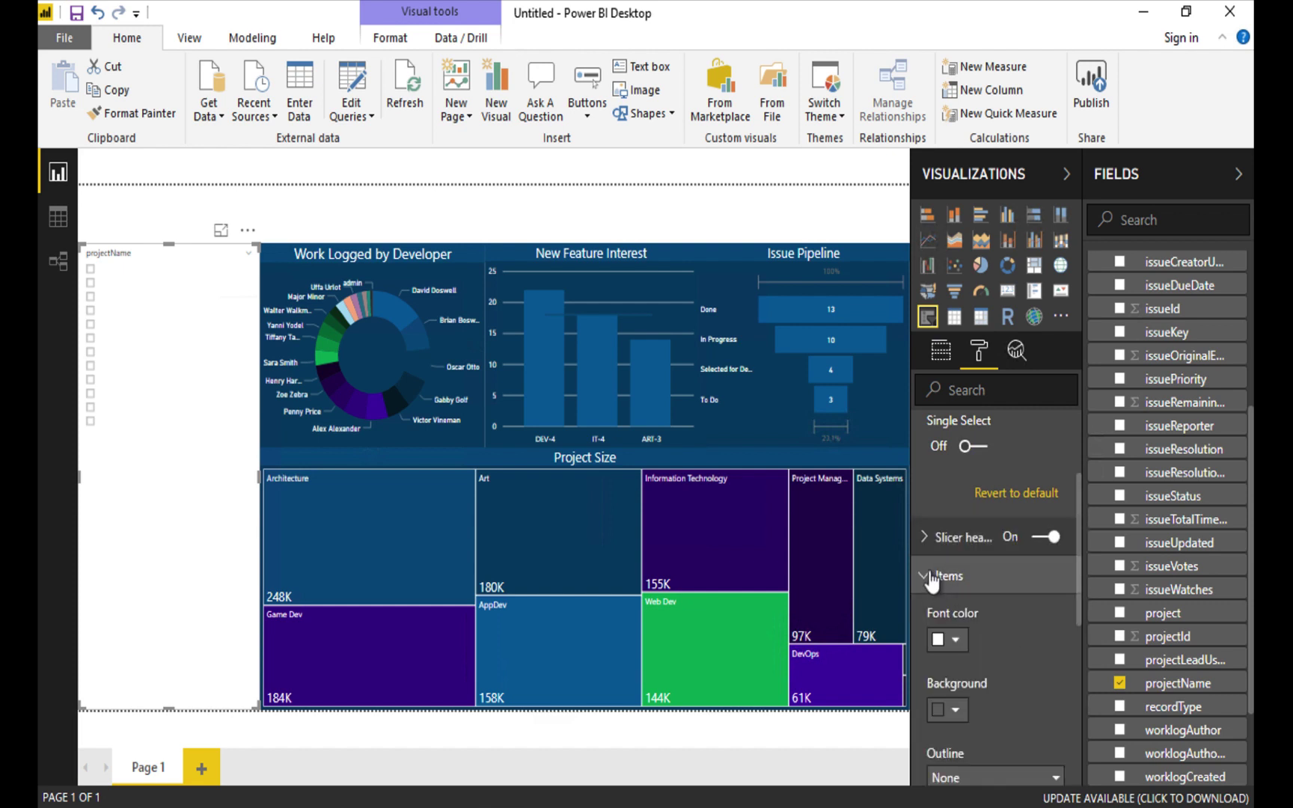
pyautogui.click(929, 576)
# Turn on the slicer title, reading 'Choose Project(s)' in white.
pyautogui.click(925, 614)
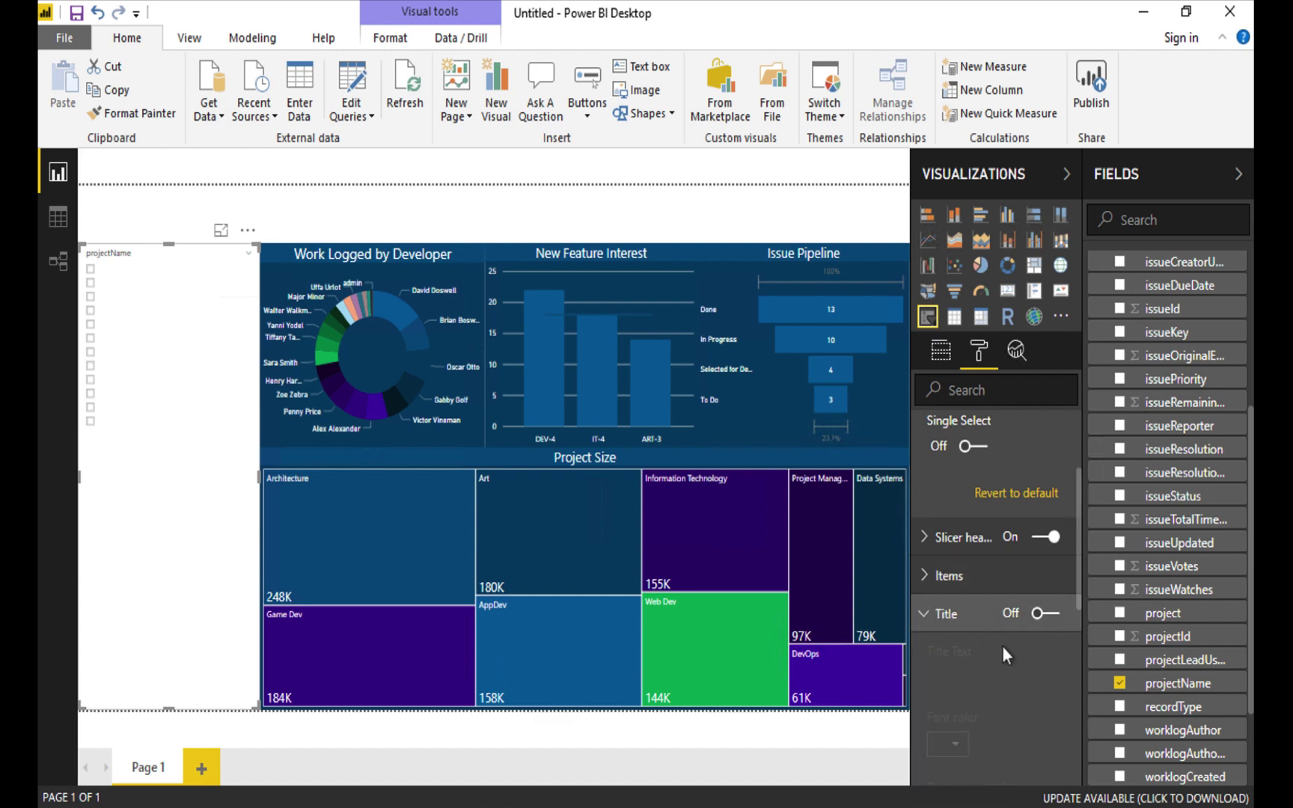
pyautogui.click(1044, 613)
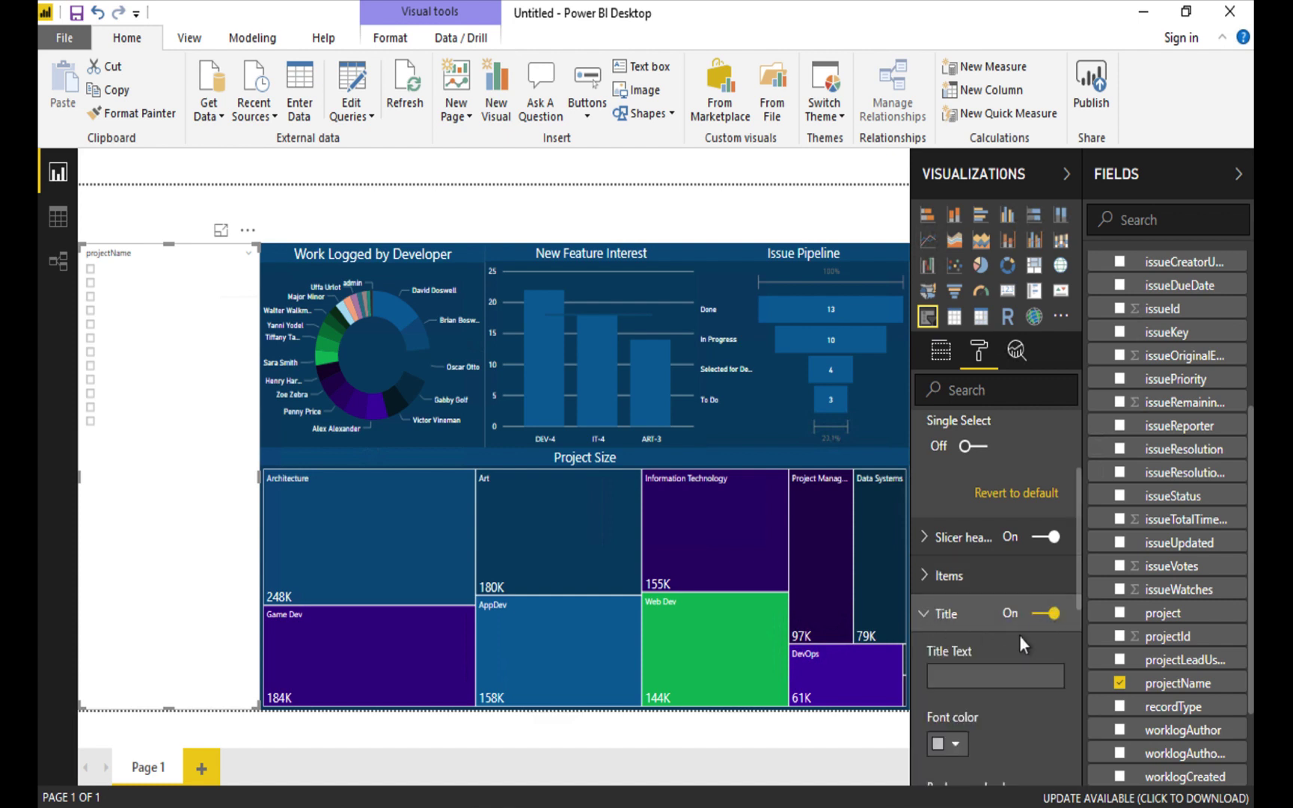
pyautogui.click(967, 669)
pyautogui.write('Choose Project')
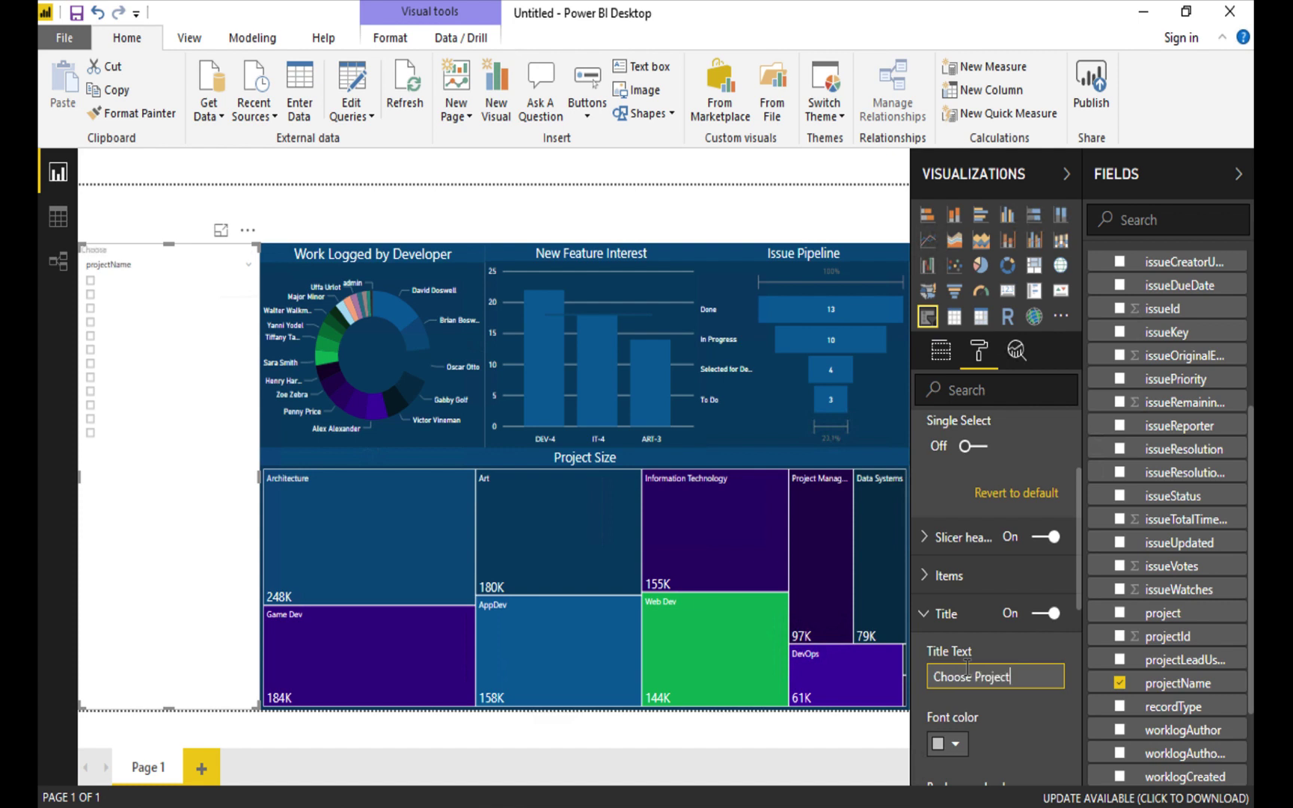
pyautogui.write('(s)')
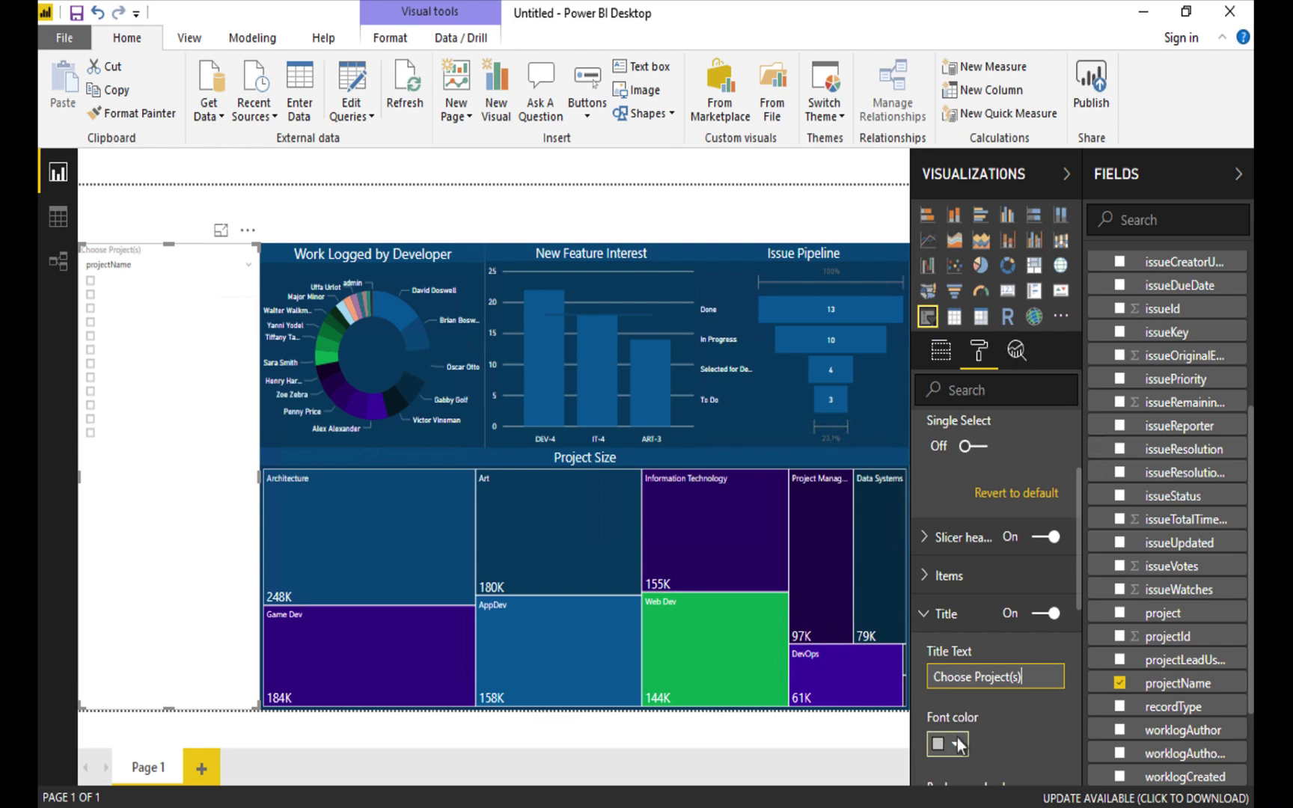
pyautogui.press('Return')
pyautogui.click(956, 746)
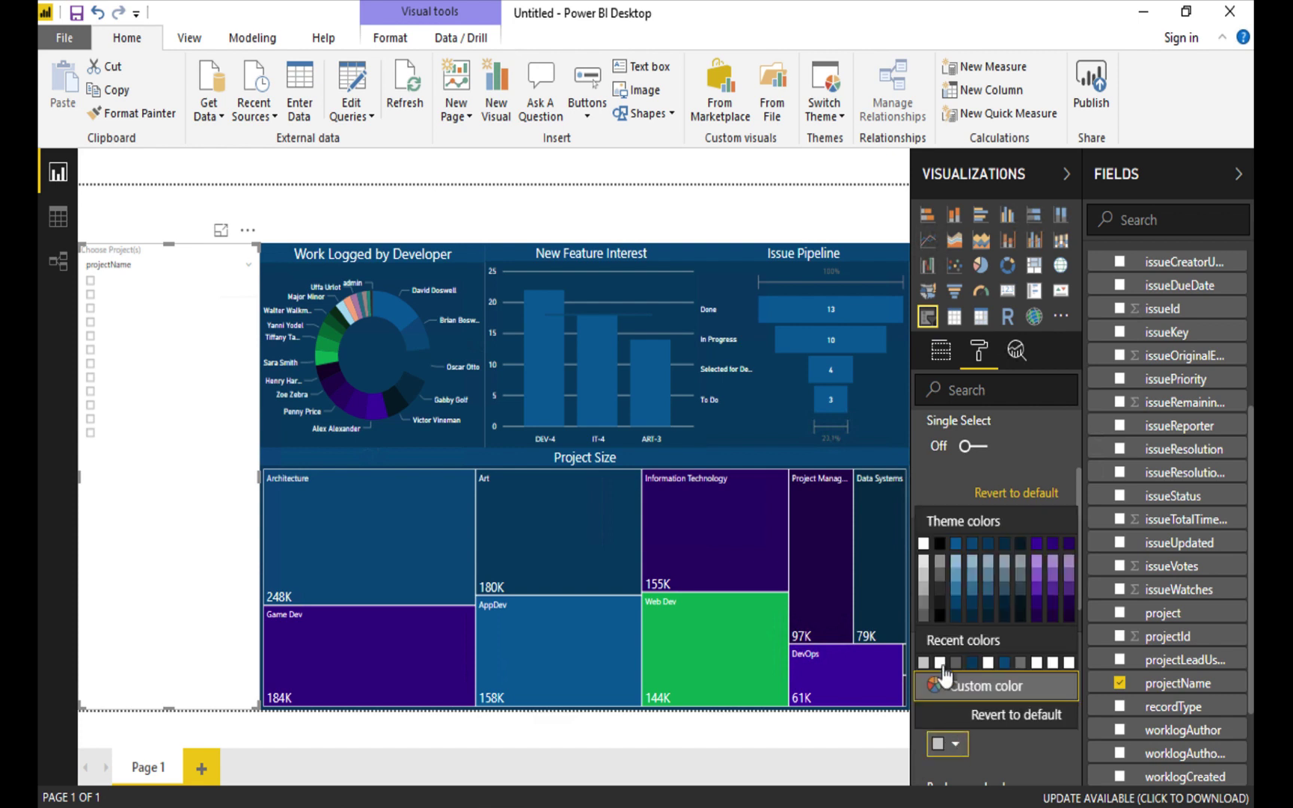
pyautogui.click(925, 555)
# Give the slicer title a blue background and enlarge its text to 18.
pyautogui.scroll(-5, 986, 736)
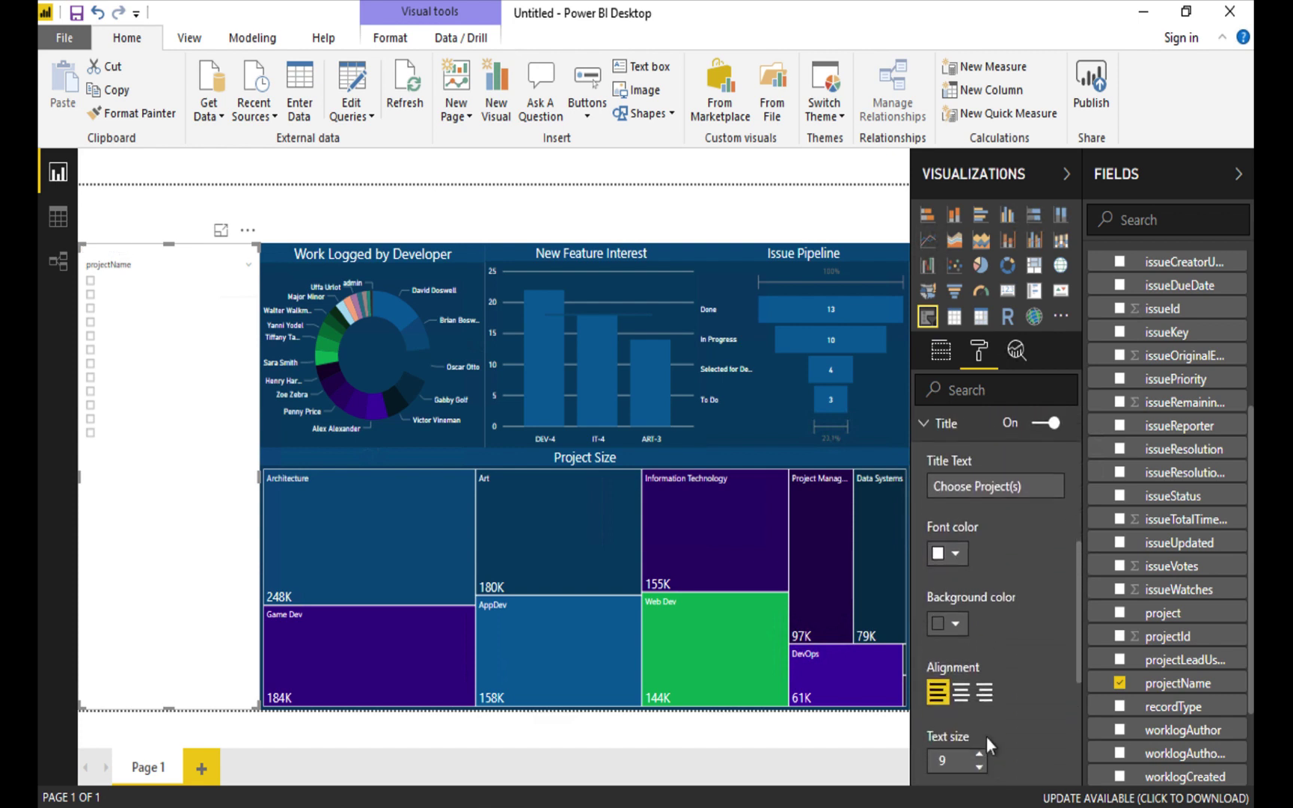
pyautogui.scroll(-2, 987, 736)
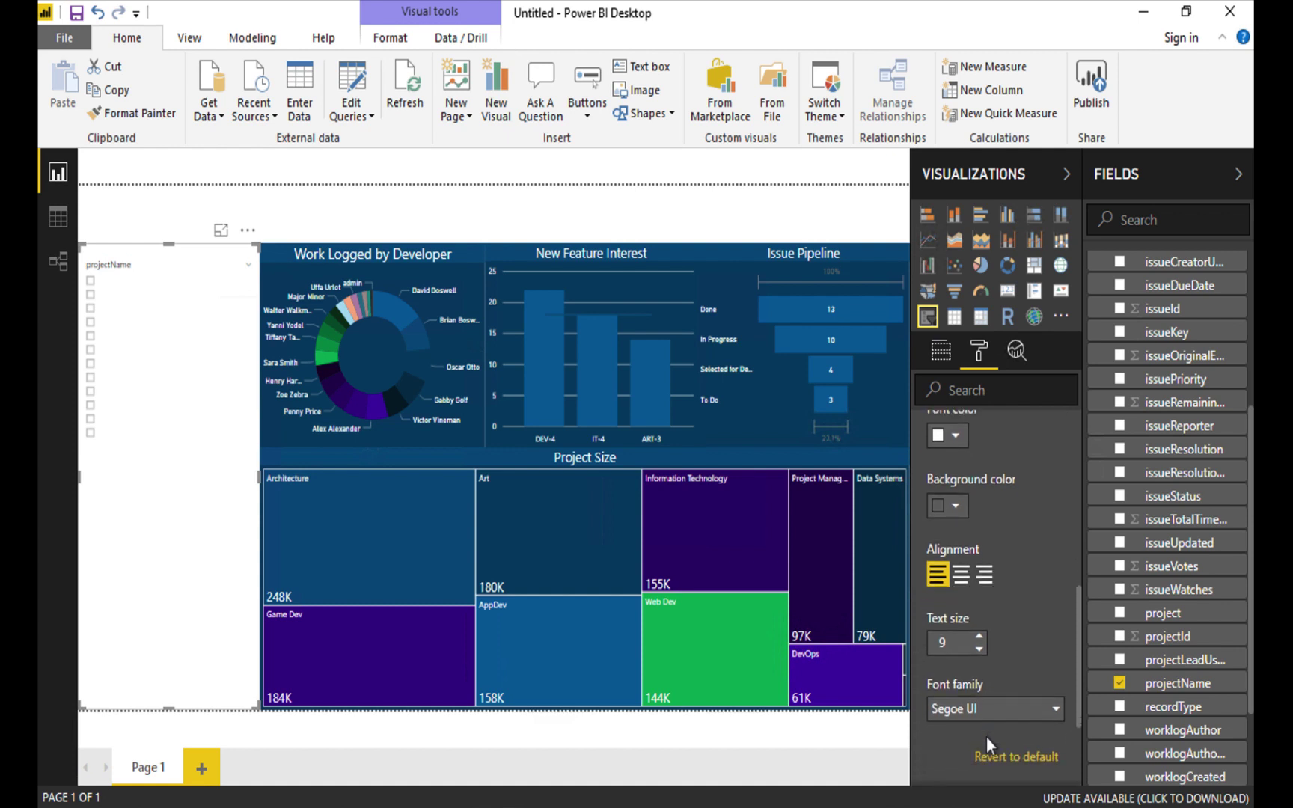
pyautogui.click(949, 506)
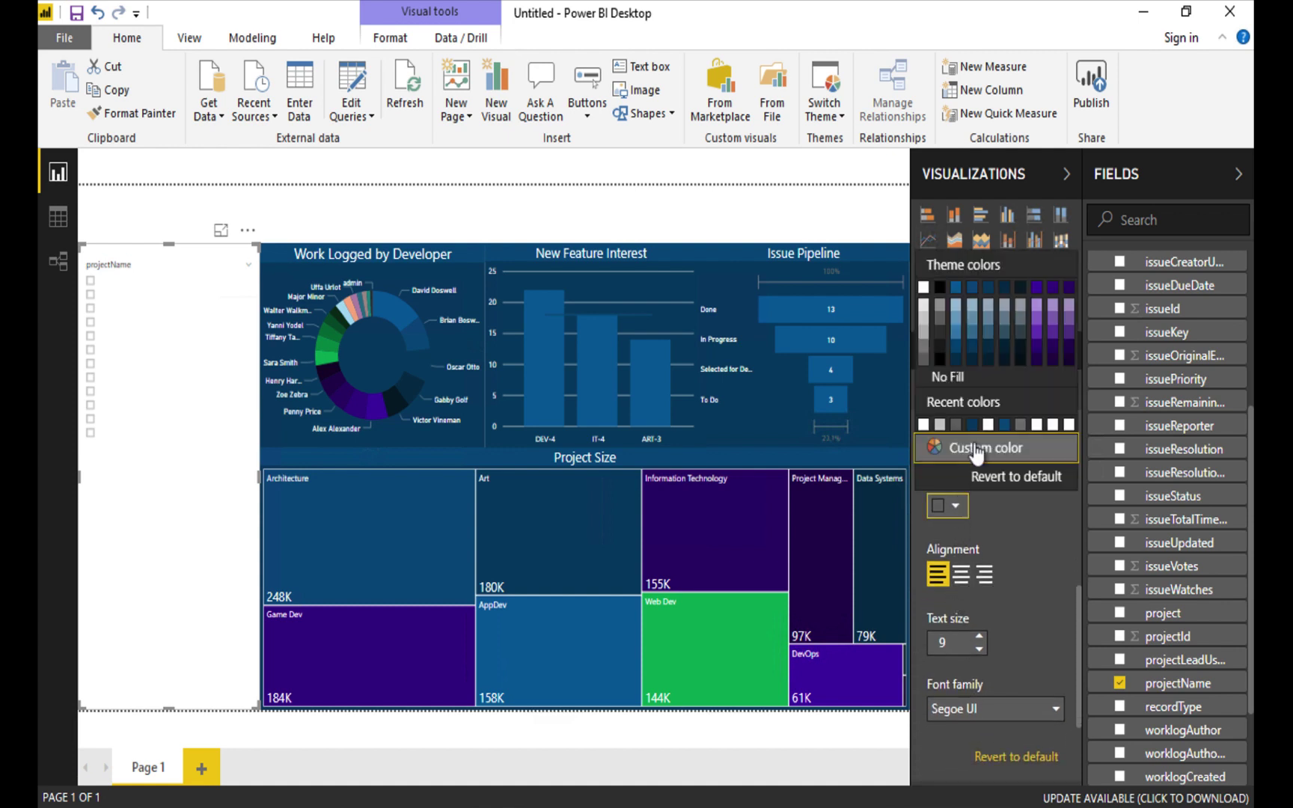
pyautogui.click(971, 307)
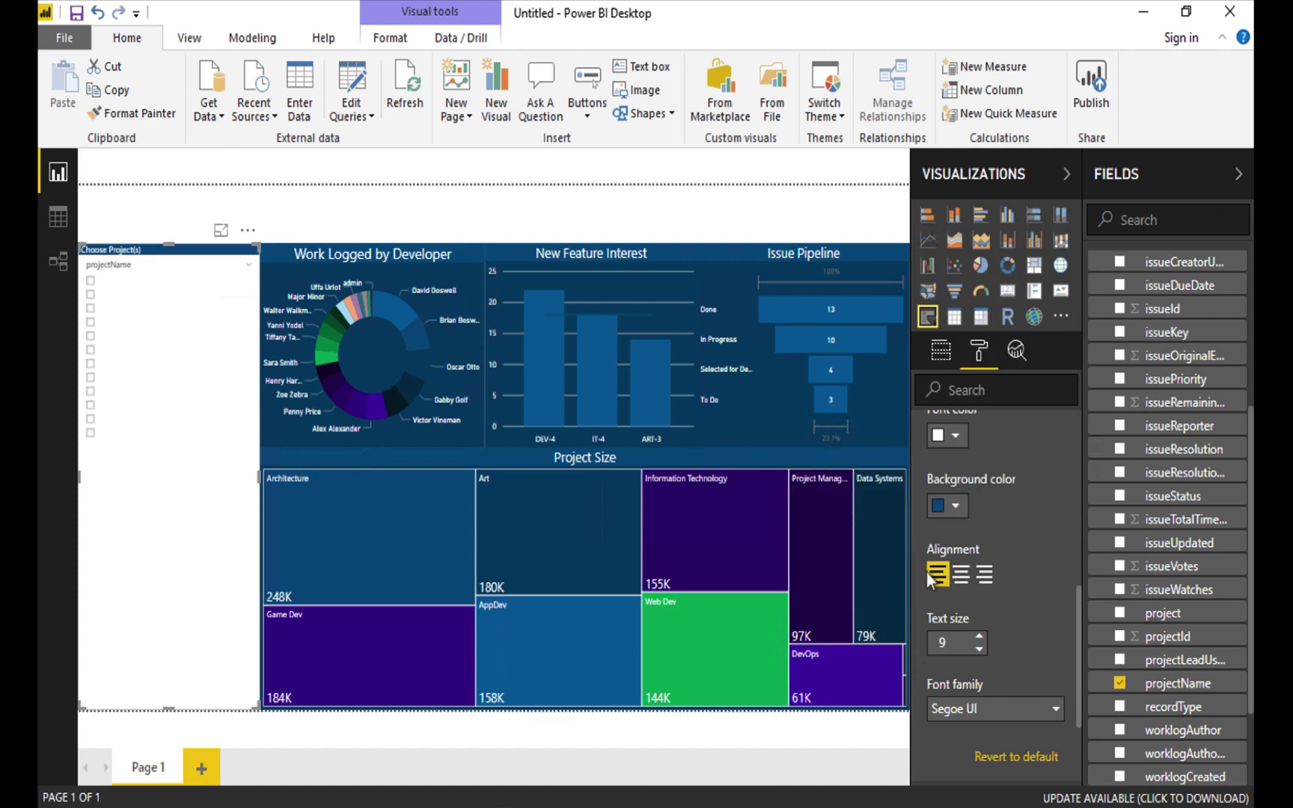
pyautogui.click(979, 635)
pyautogui.click(980, 635)
pyautogui.click(980, 636)
pyautogui.click(979, 636)
pyautogui.click(979, 636)
pyautogui.click(980, 636)
pyautogui.click(980, 636)
pyautogui.click(979, 637)
pyautogui.click(980, 636)
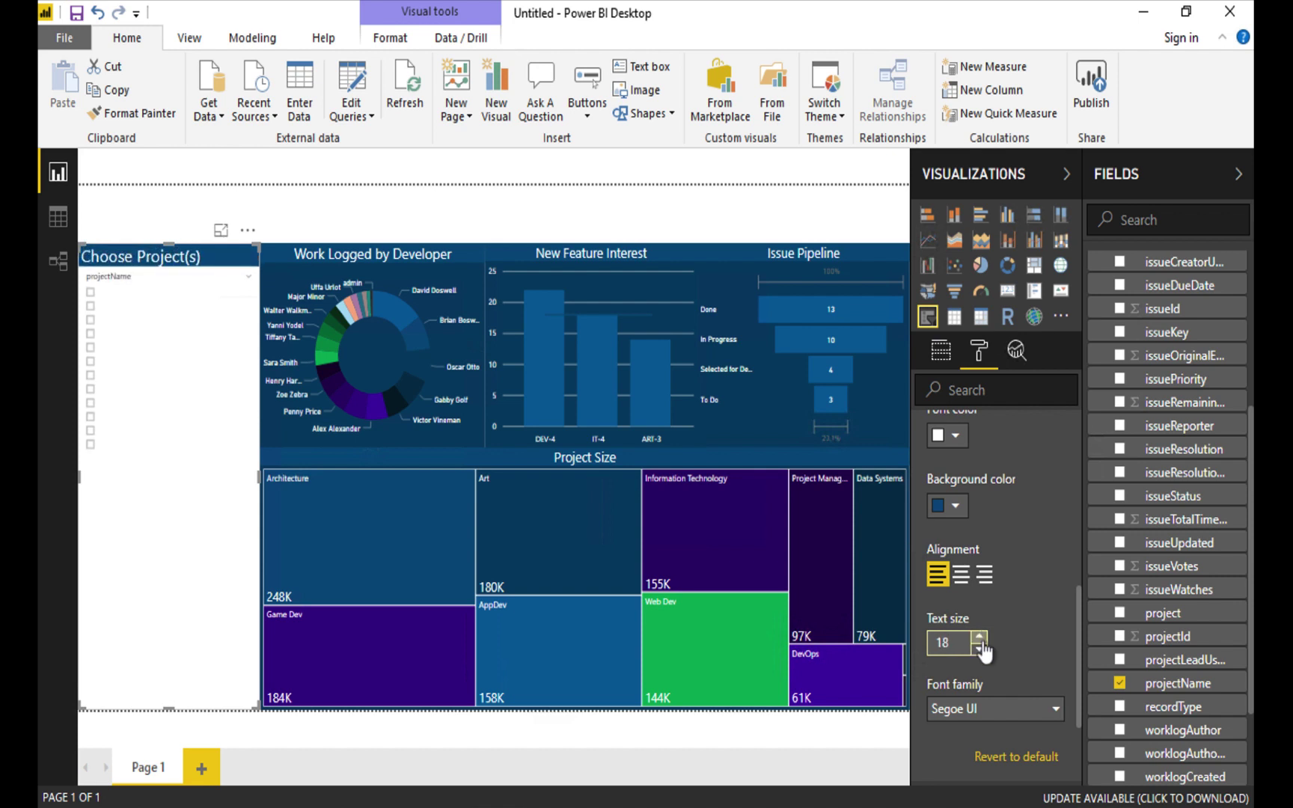
# Change the slicer title background to a dark colour.
pyautogui.scroll(-3, 1021, 606)
pyautogui.scroll(4, 1021, 607)
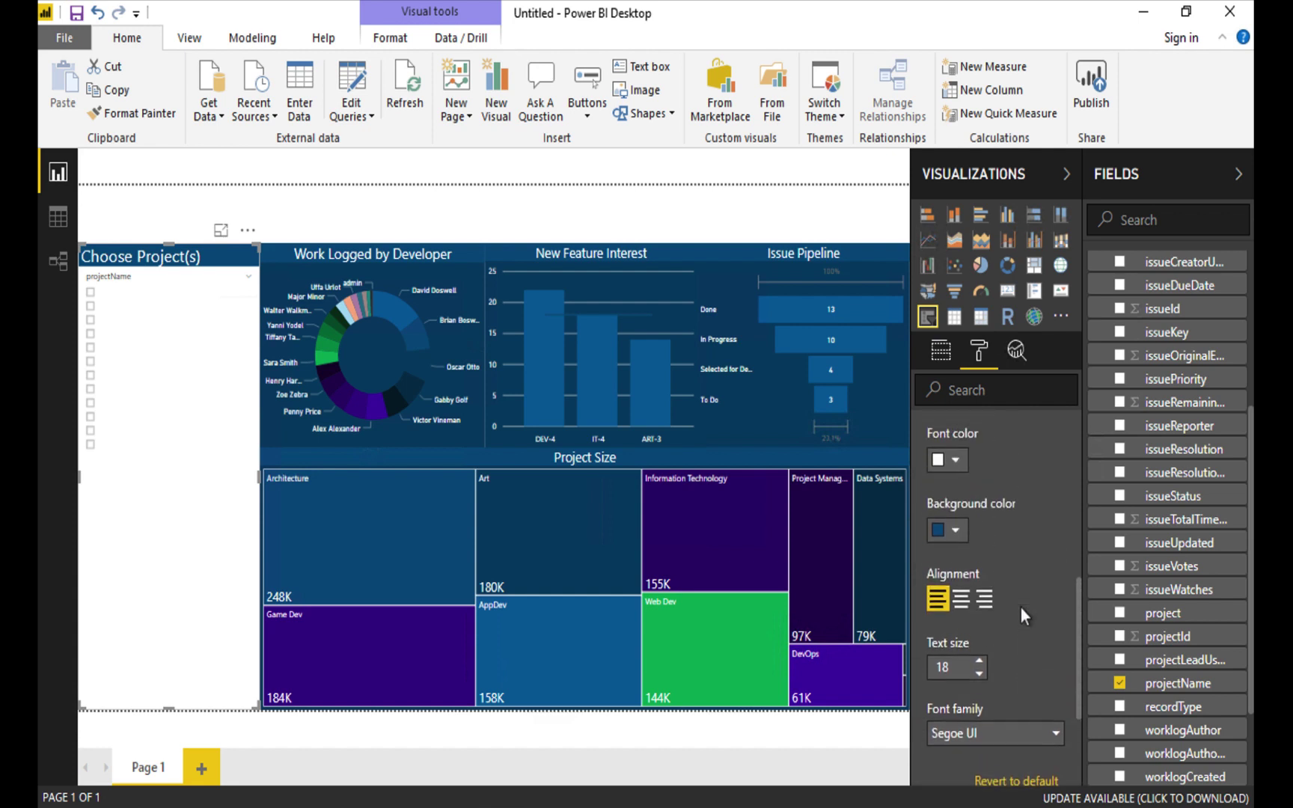
pyautogui.click(949, 548)
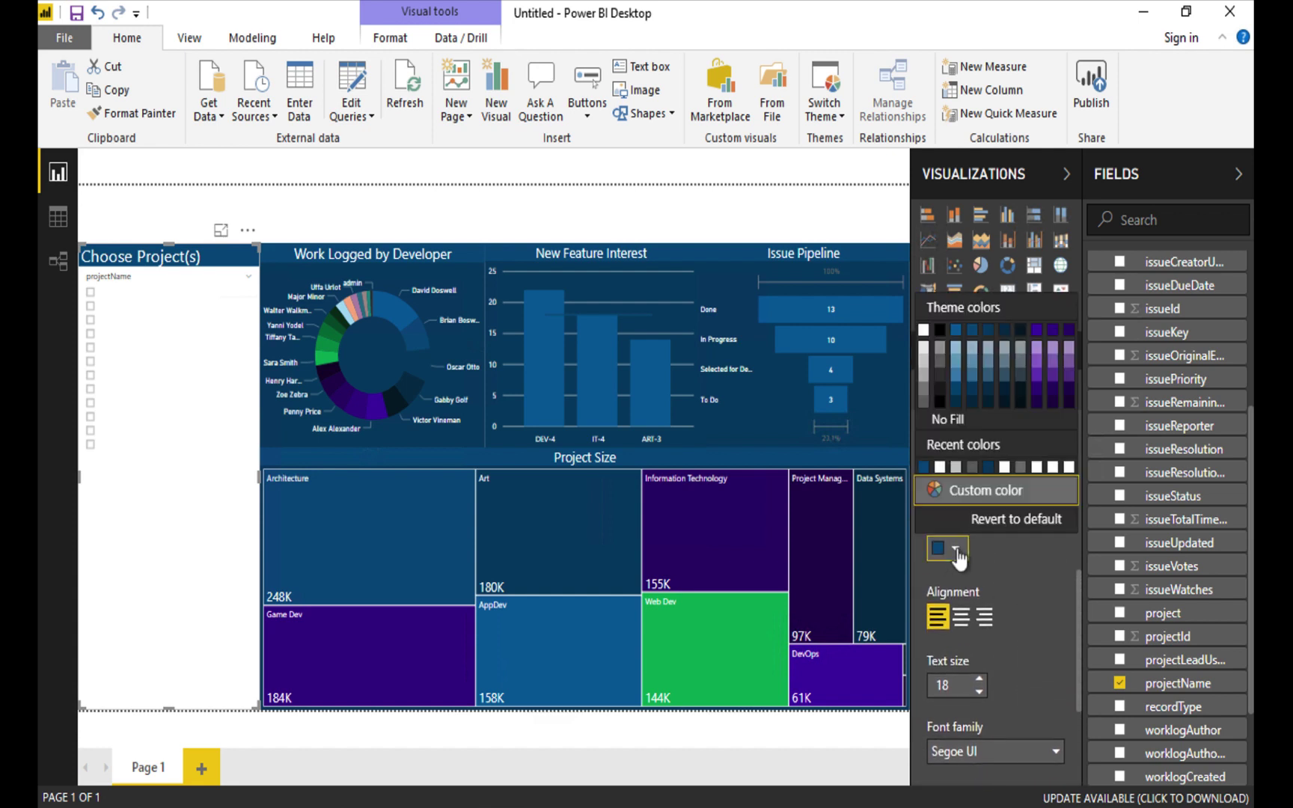
pyautogui.click(1020, 333)
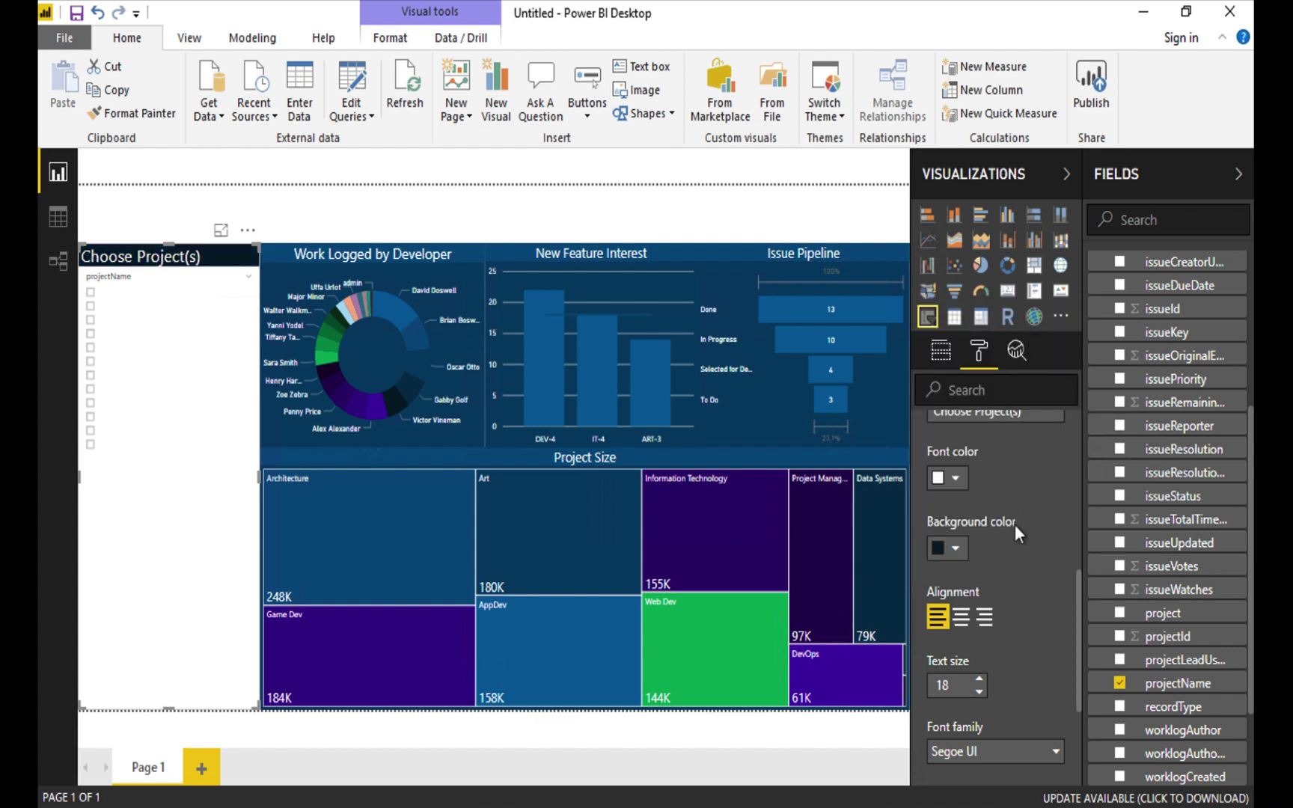
pyautogui.scroll(-5, 1027, 563)
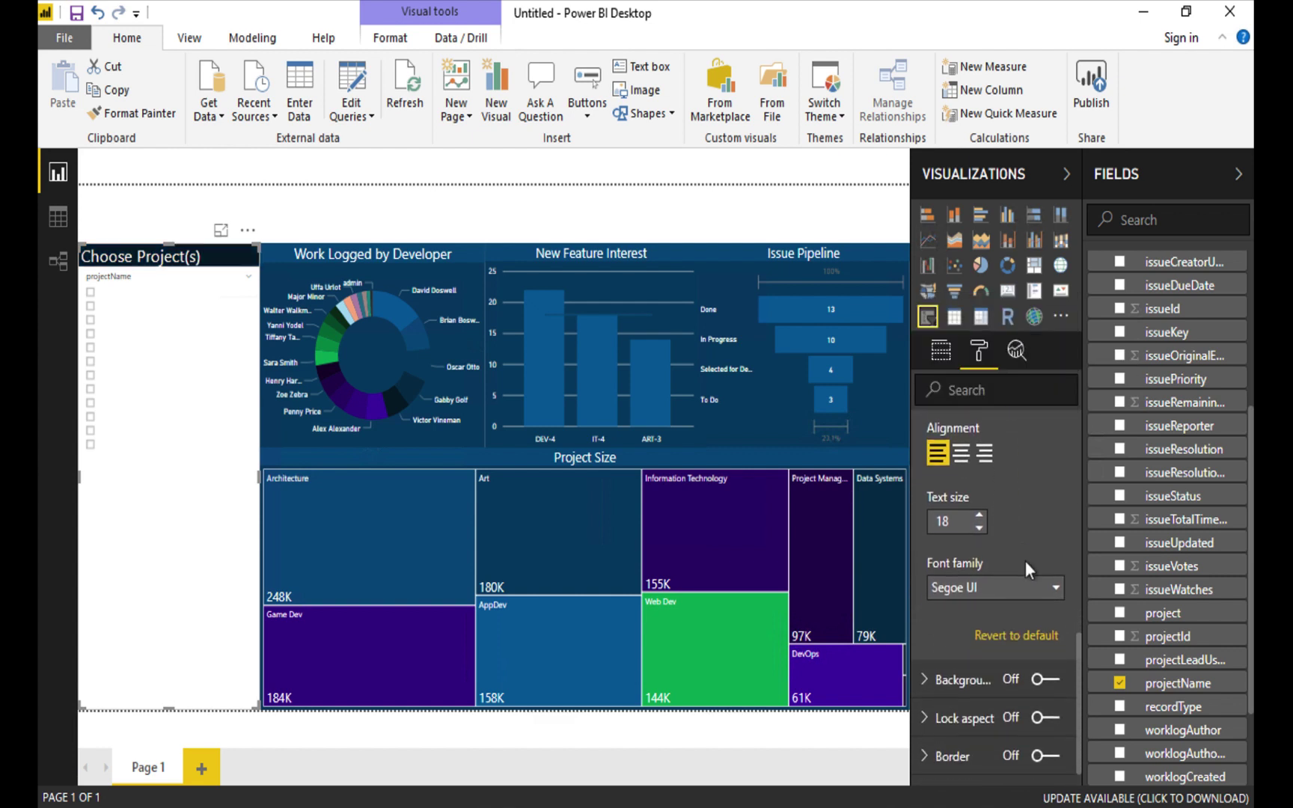
pyautogui.scroll(4, 1026, 570)
pyautogui.scroll(-2, 1027, 570)
pyautogui.scroll(-2, 1026, 560)
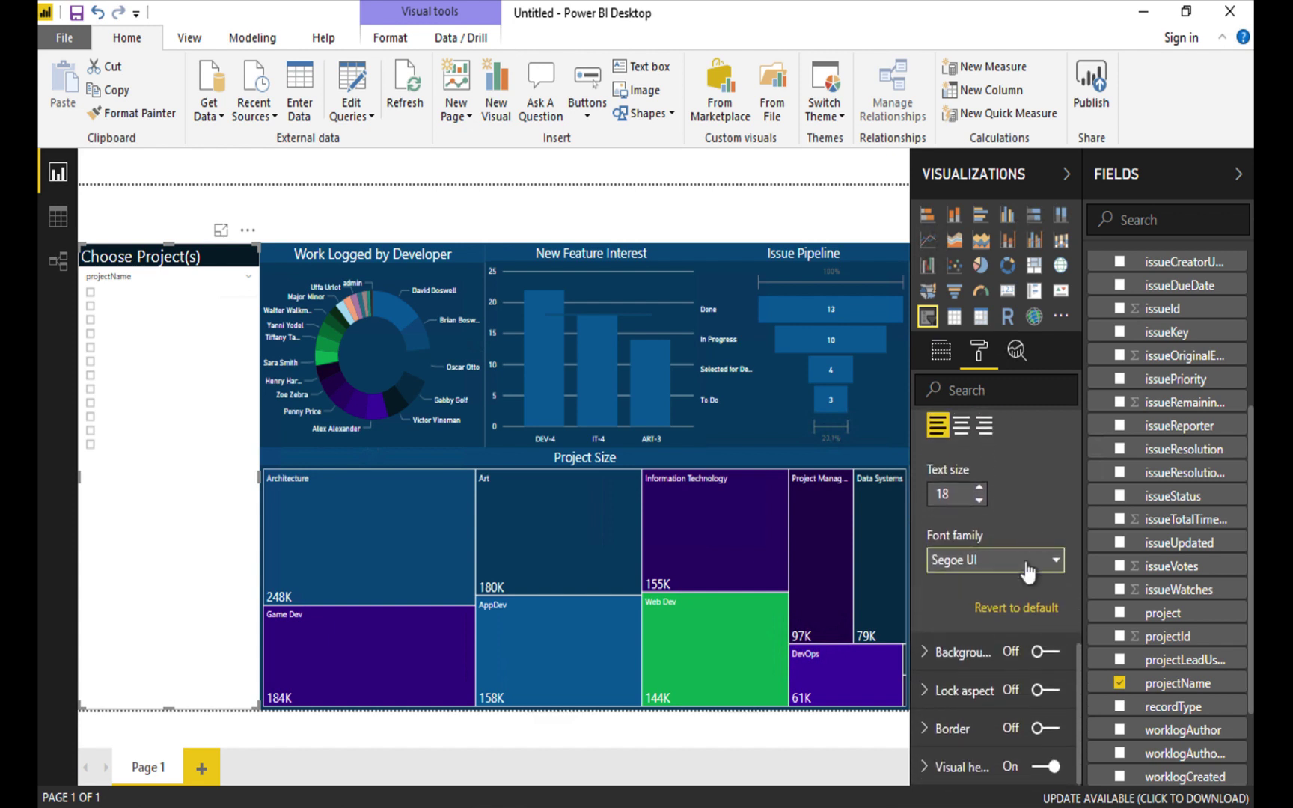
# Turn on a dark, fully opaque background for the slicer.
pyautogui.click(1046, 654)
pyautogui.click(925, 654)
pyautogui.click(956, 719)
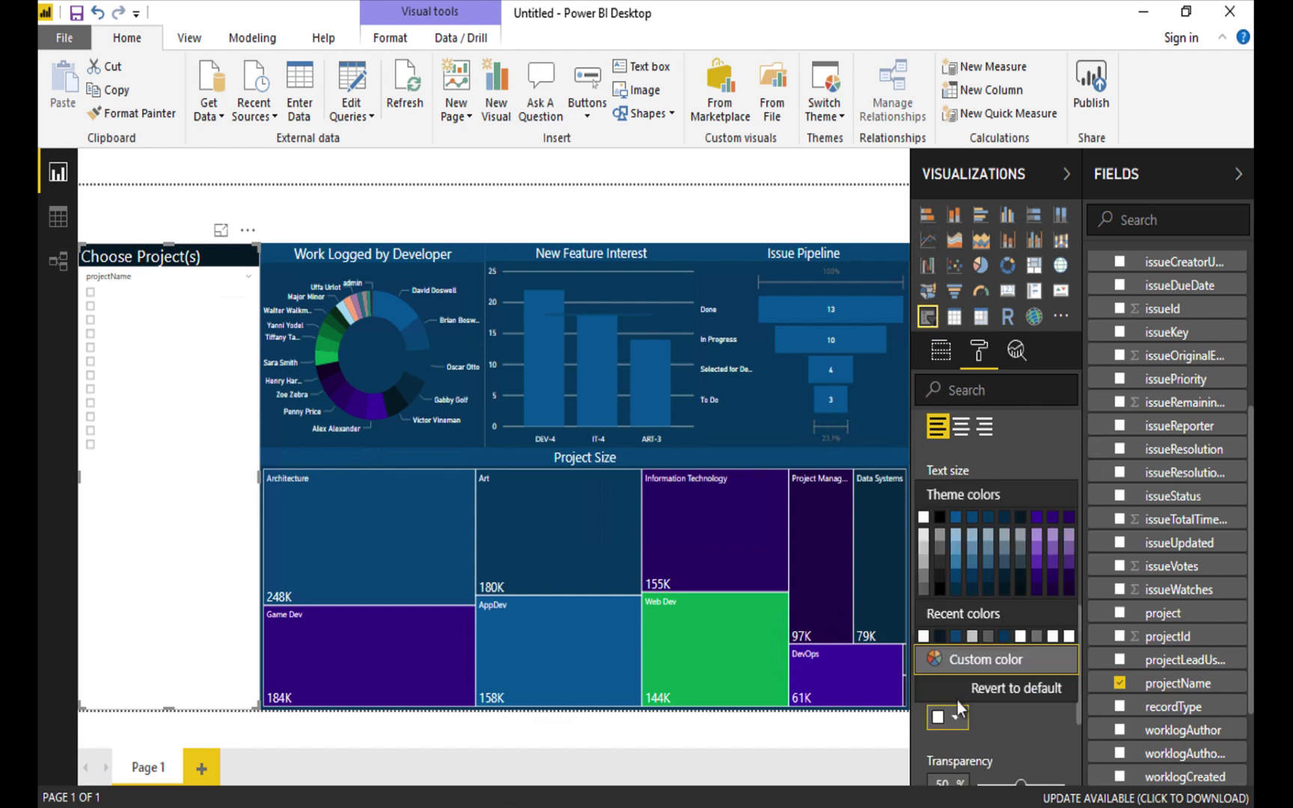
pyautogui.click(1022, 533)
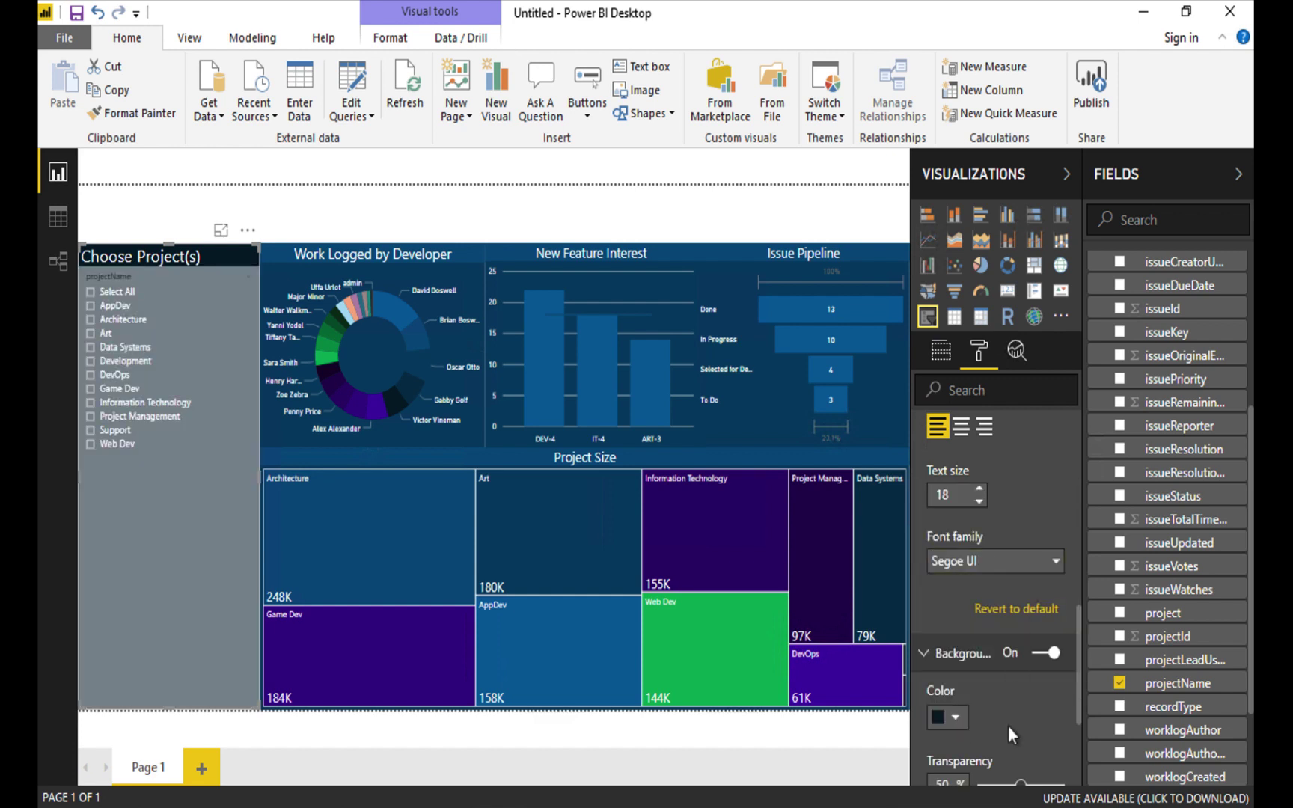
pyautogui.scroll(-4, 1020, 643)
pyautogui.moveTo(1022, 636); pyautogui.dragTo(978, 642)
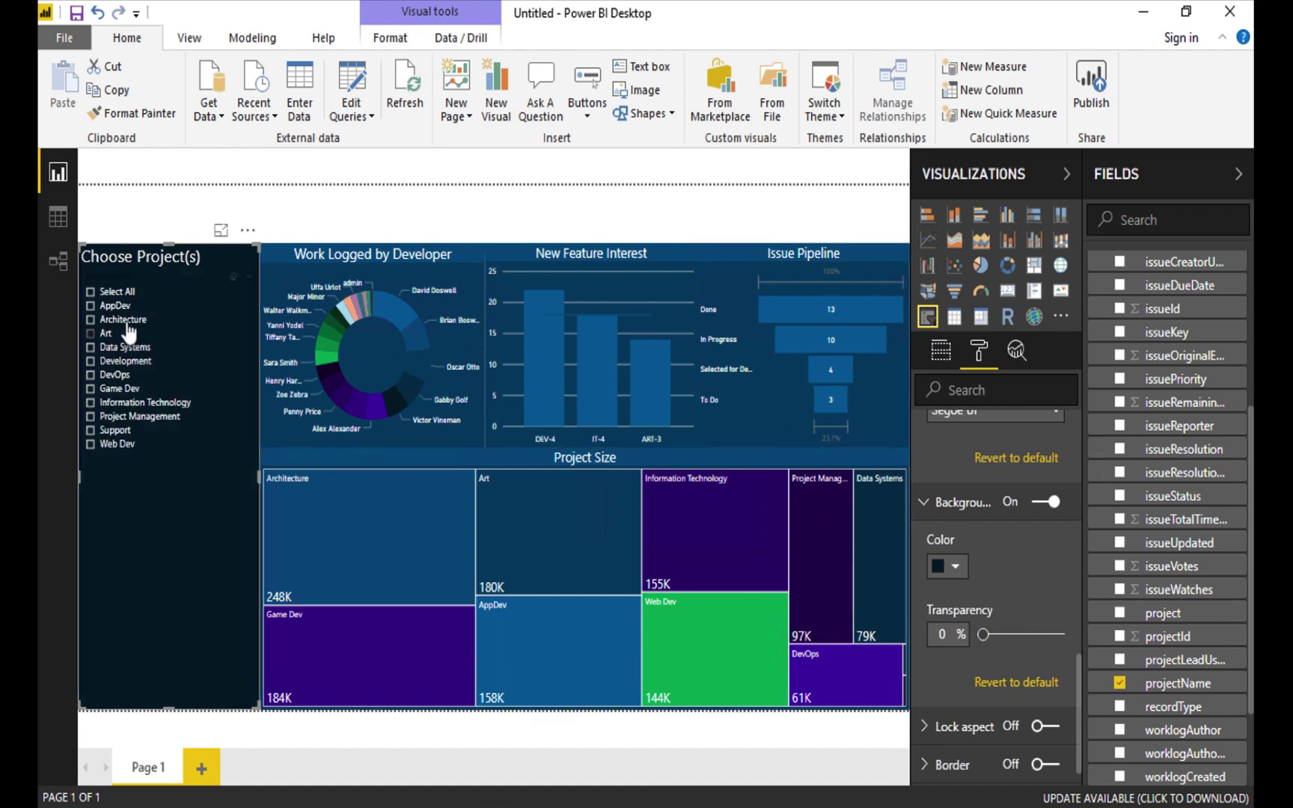
# Select AppDev, Architecture, Art, Development, DevOps, Information Technology, Web Dev and Project Management in the slicer.
pyautogui.click(90, 307)
pyautogui.click(90, 320)
pyautogui.click(90, 334)
pyautogui.click(90, 362)
pyautogui.click(89, 375)
pyautogui.click(89, 403)
pyautogui.click(90, 444)
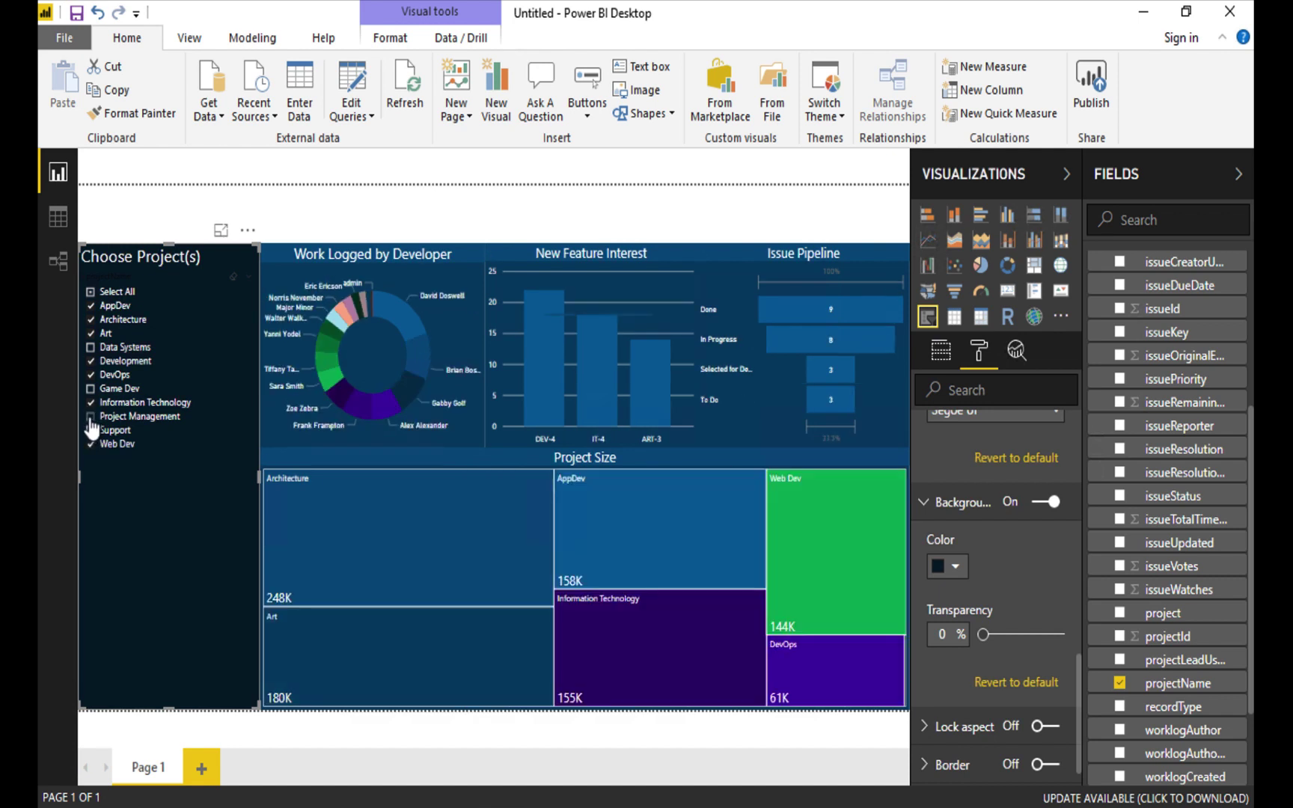
pyautogui.click(90, 417)
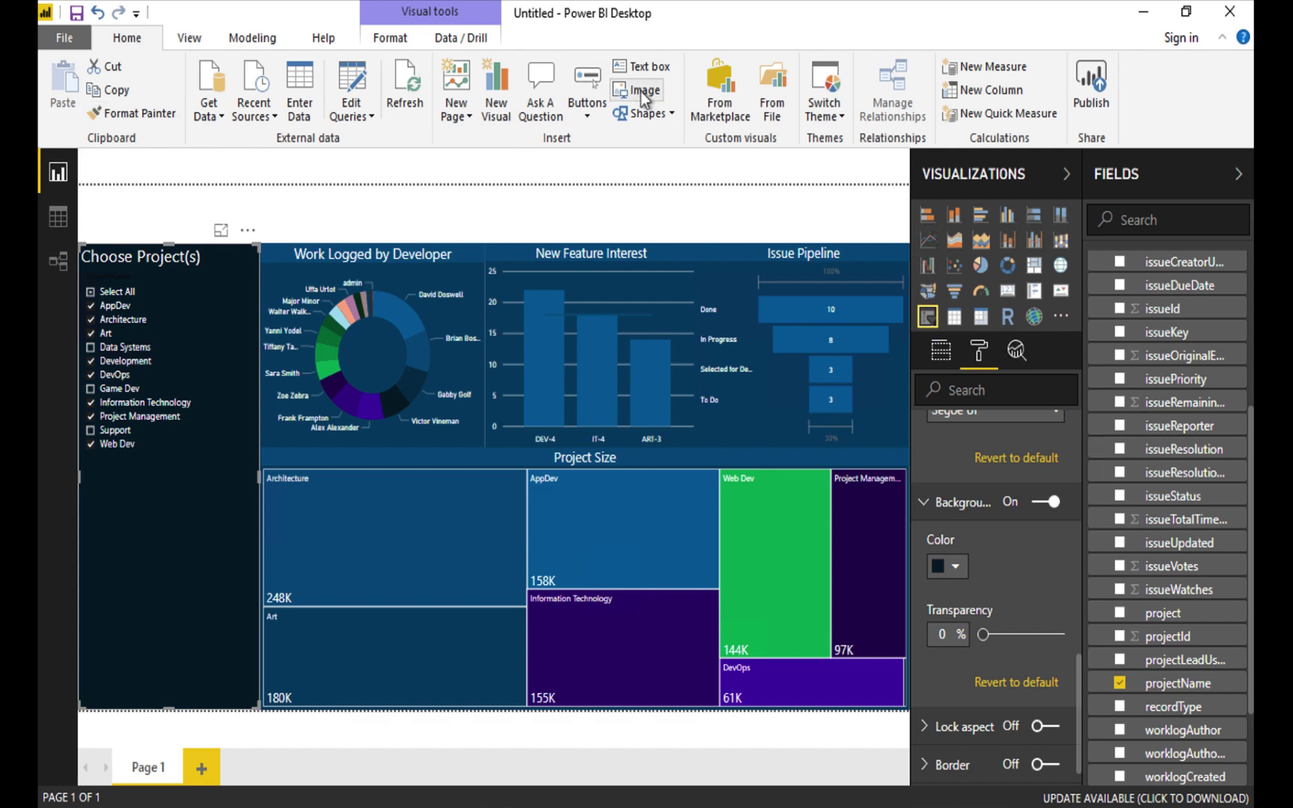
# Insert a text box and size it as a banner across the full page top.
pyautogui.click(644, 71)
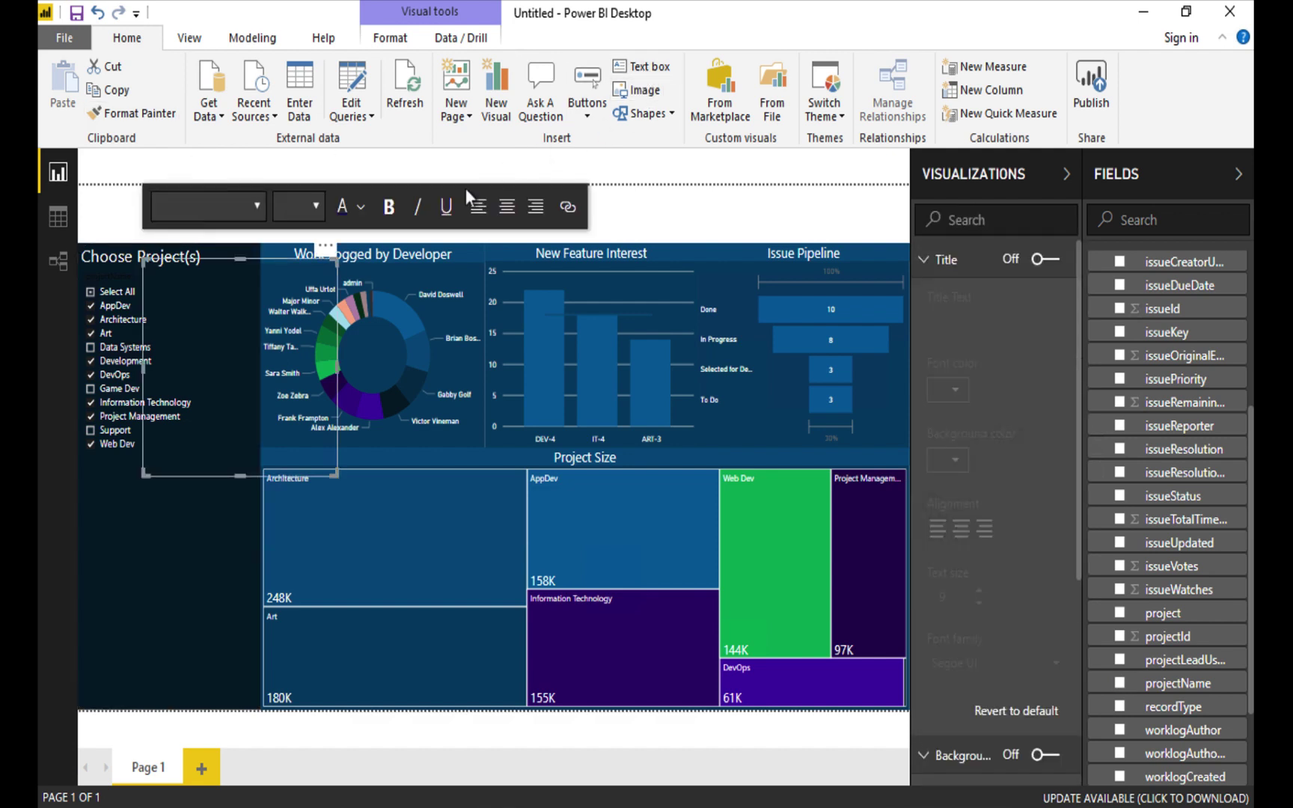
pyautogui.moveTo(239, 261); pyautogui.dragTo(246, 199)
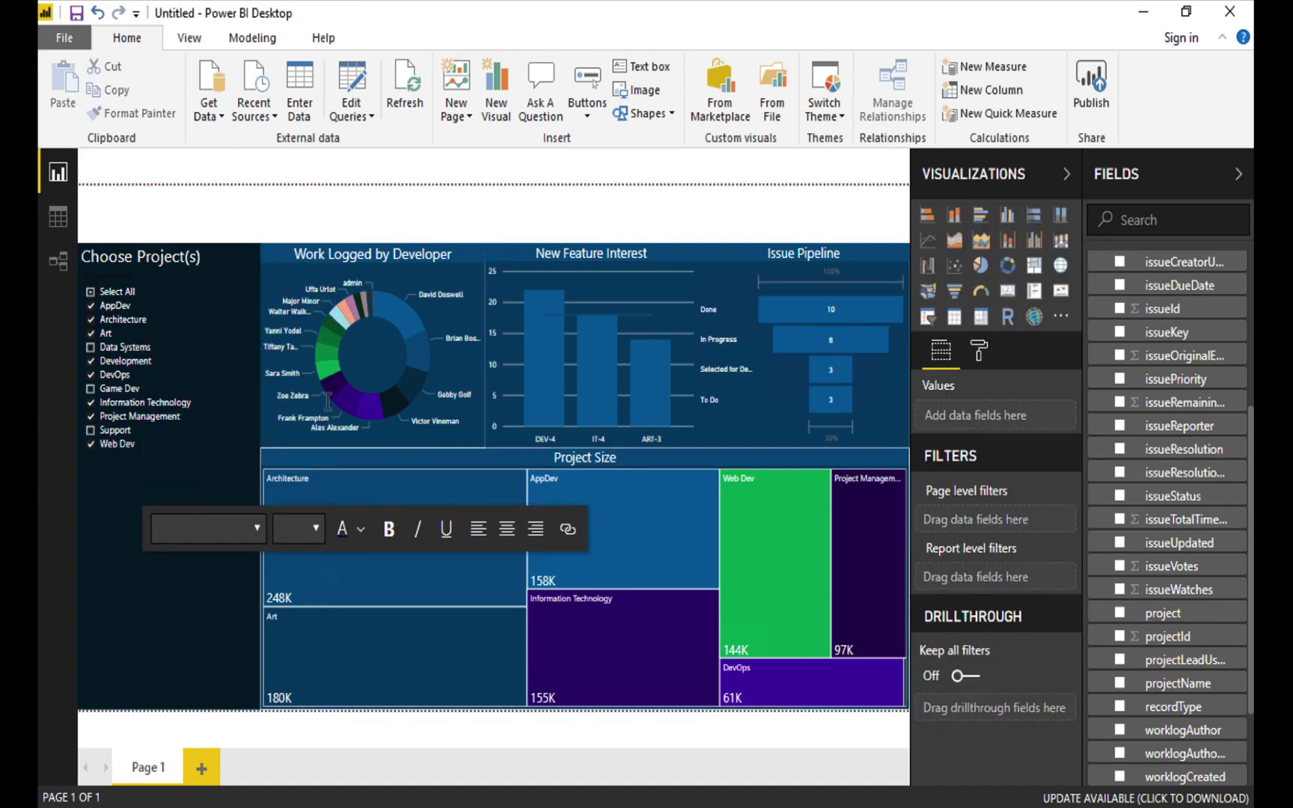
pyautogui.click(224, 202)
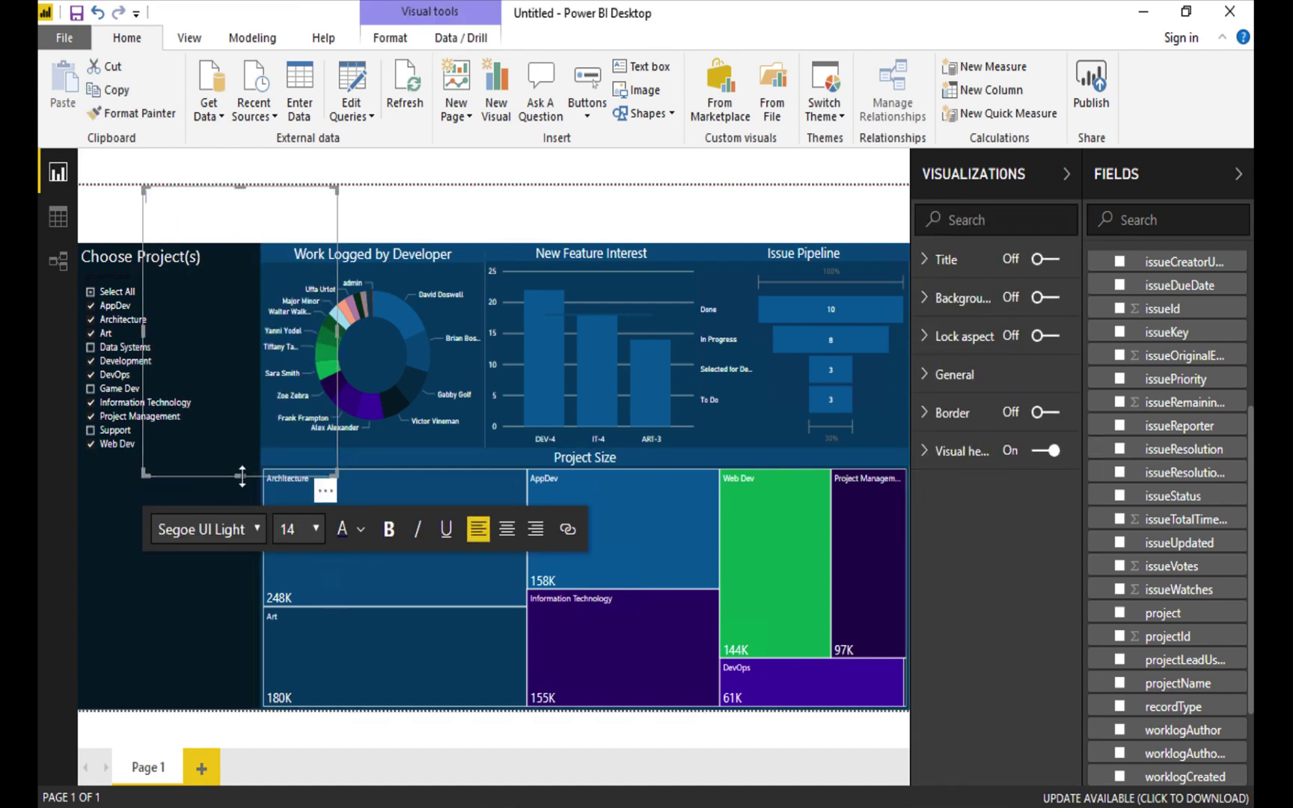
pyautogui.moveTo(242, 477); pyautogui.dragTo(237, 243)
pyautogui.moveTo(337, 211); pyautogui.dragTo(905, 191)
pyautogui.moveTo(144, 204); pyautogui.dragTo(83, 215)
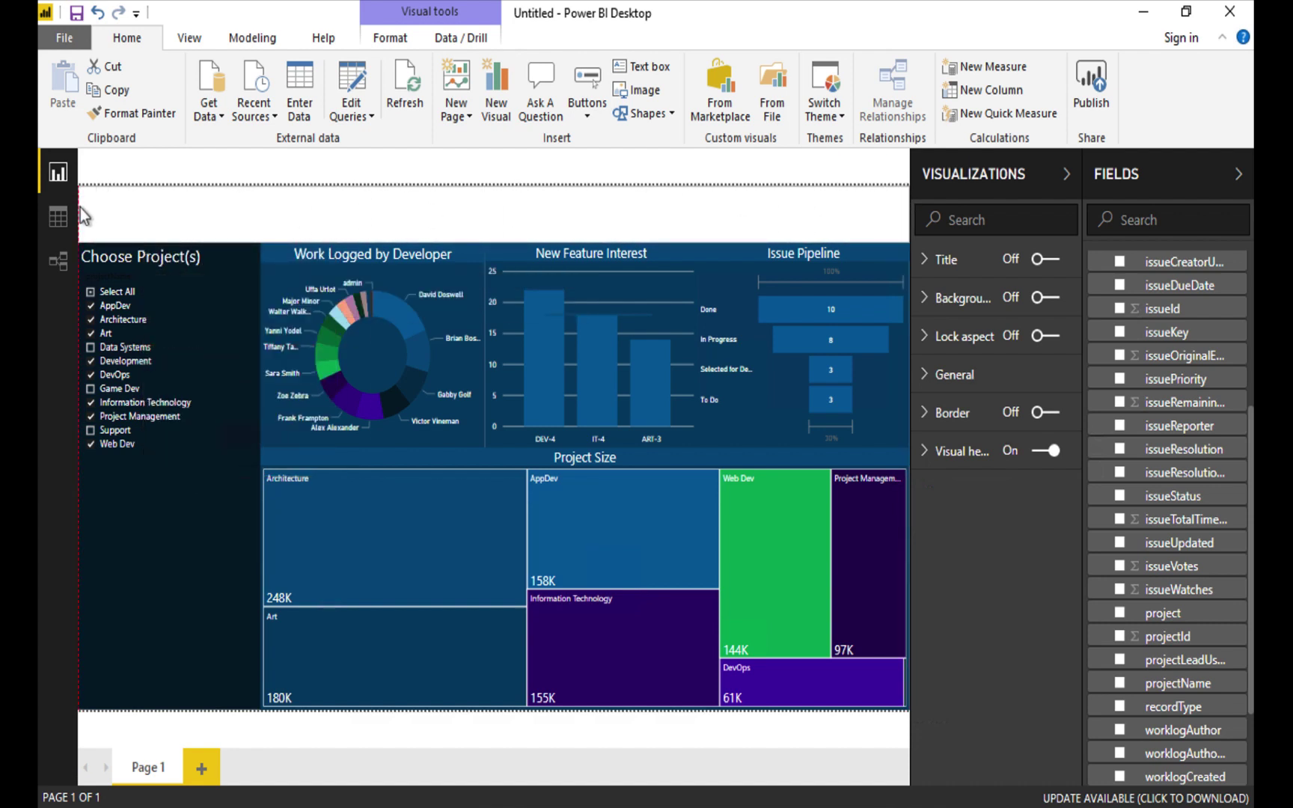
pyautogui.click(136, 199)
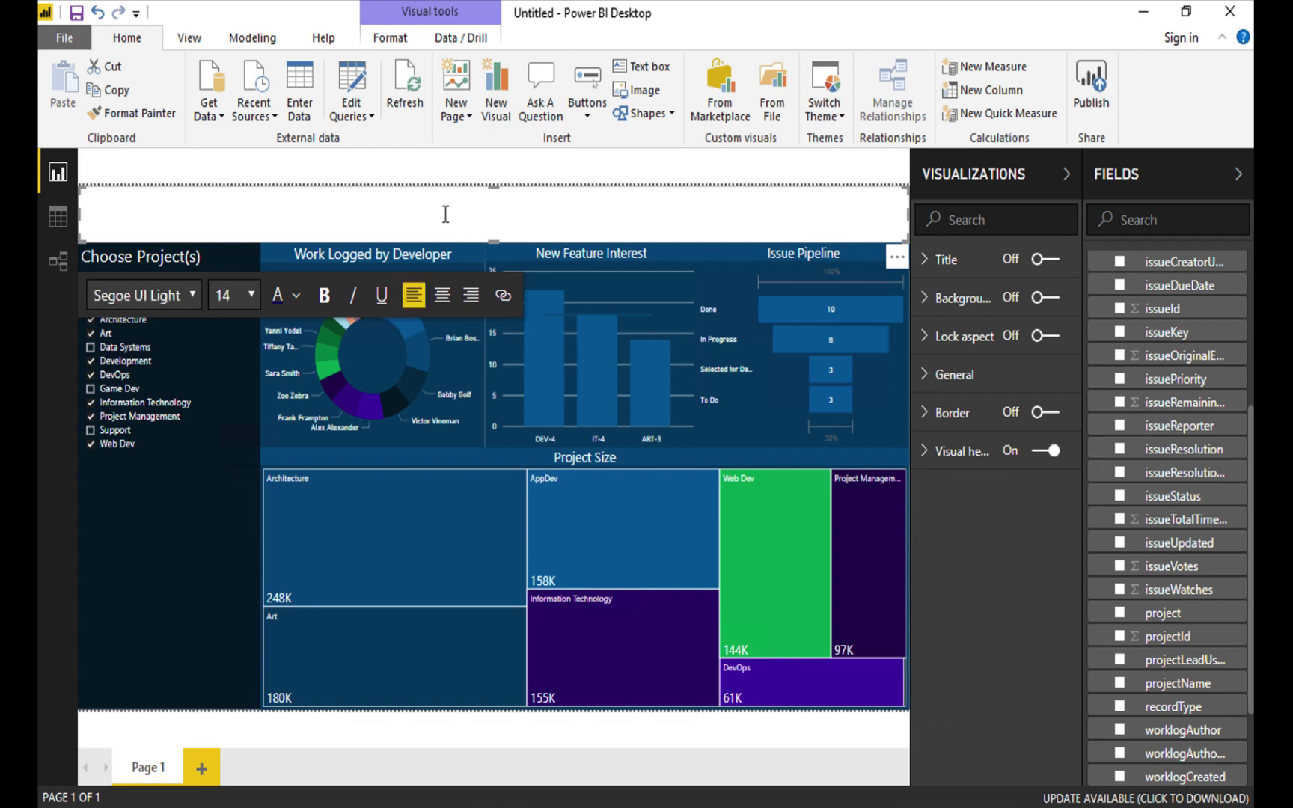
# Type 'Project Management Dashboard' in 40-point bold, centred text.
pyautogui.click(250, 296)
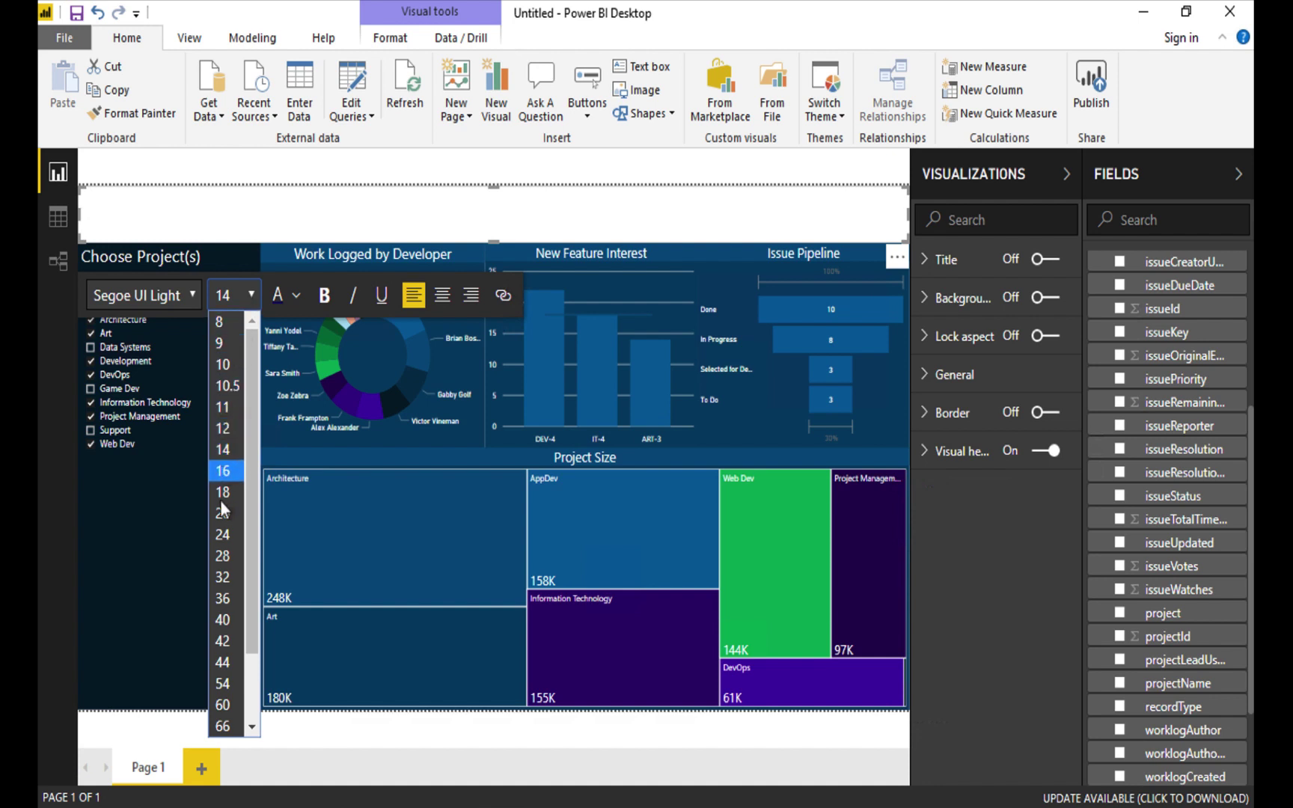
pyautogui.click(224, 620)
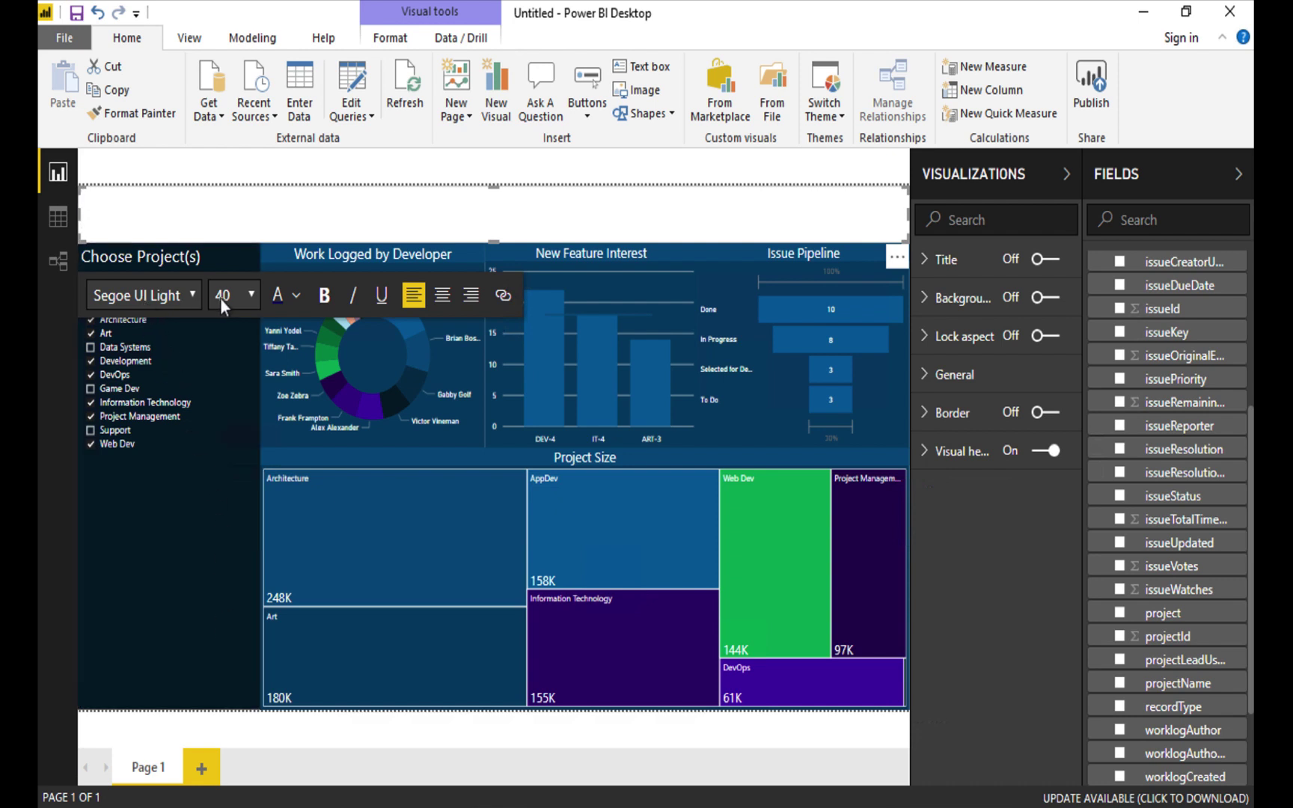
pyautogui.click(328, 299)
pyautogui.click(441, 298)
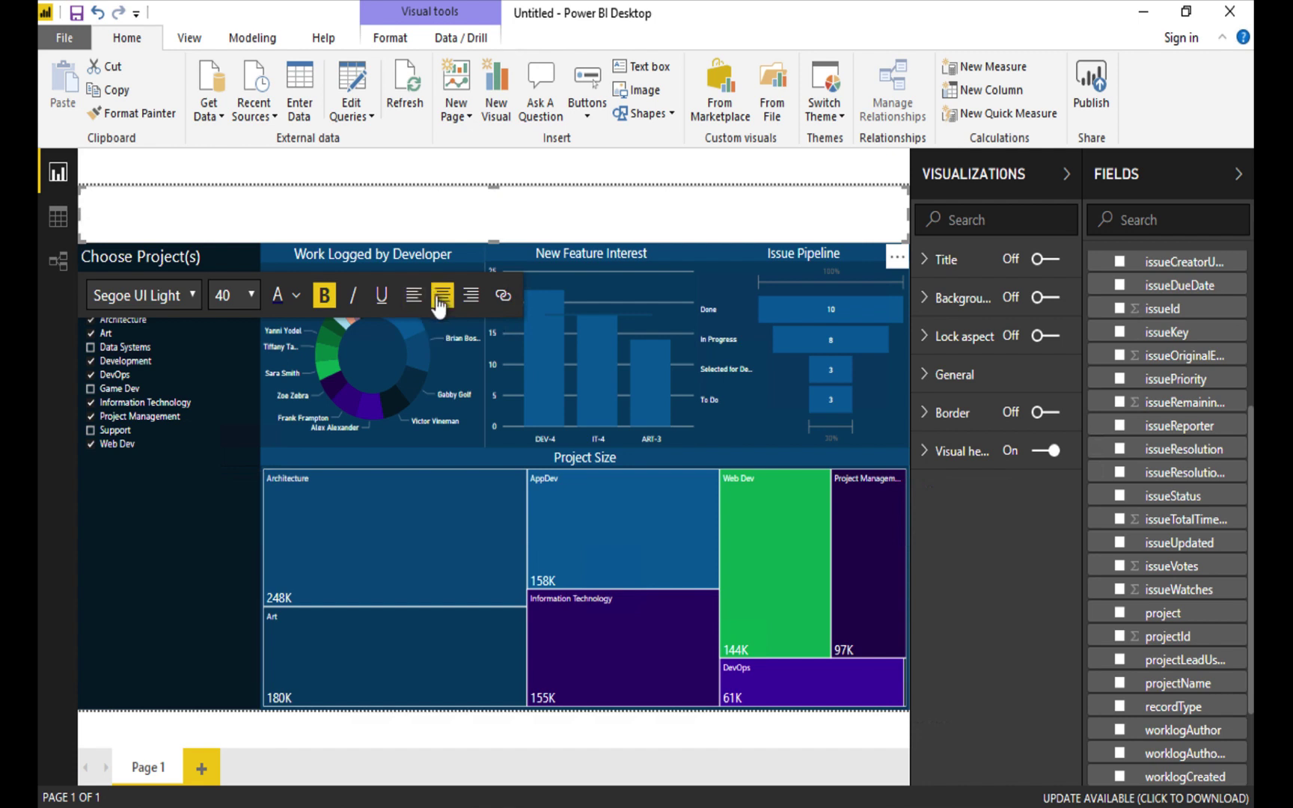
pyautogui.write('Project ')
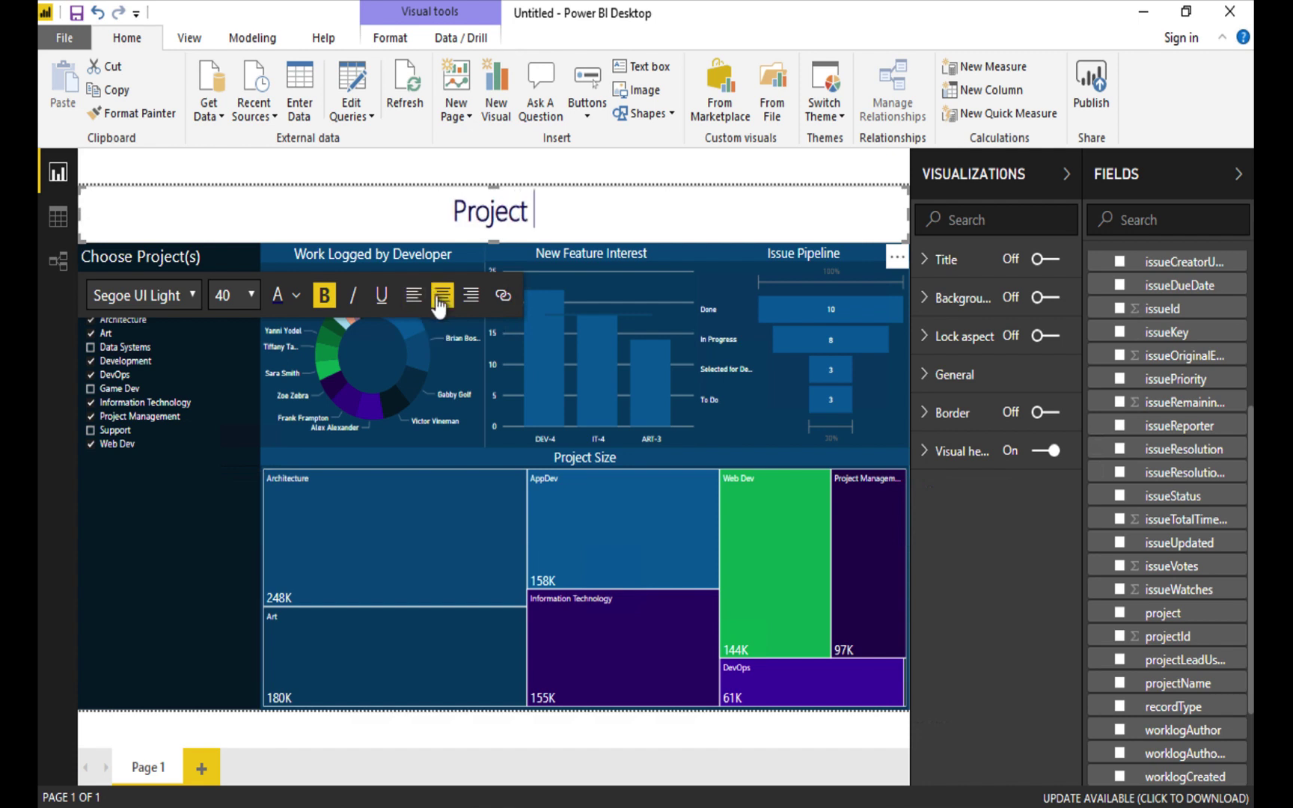
pyautogui.write('Management Das')
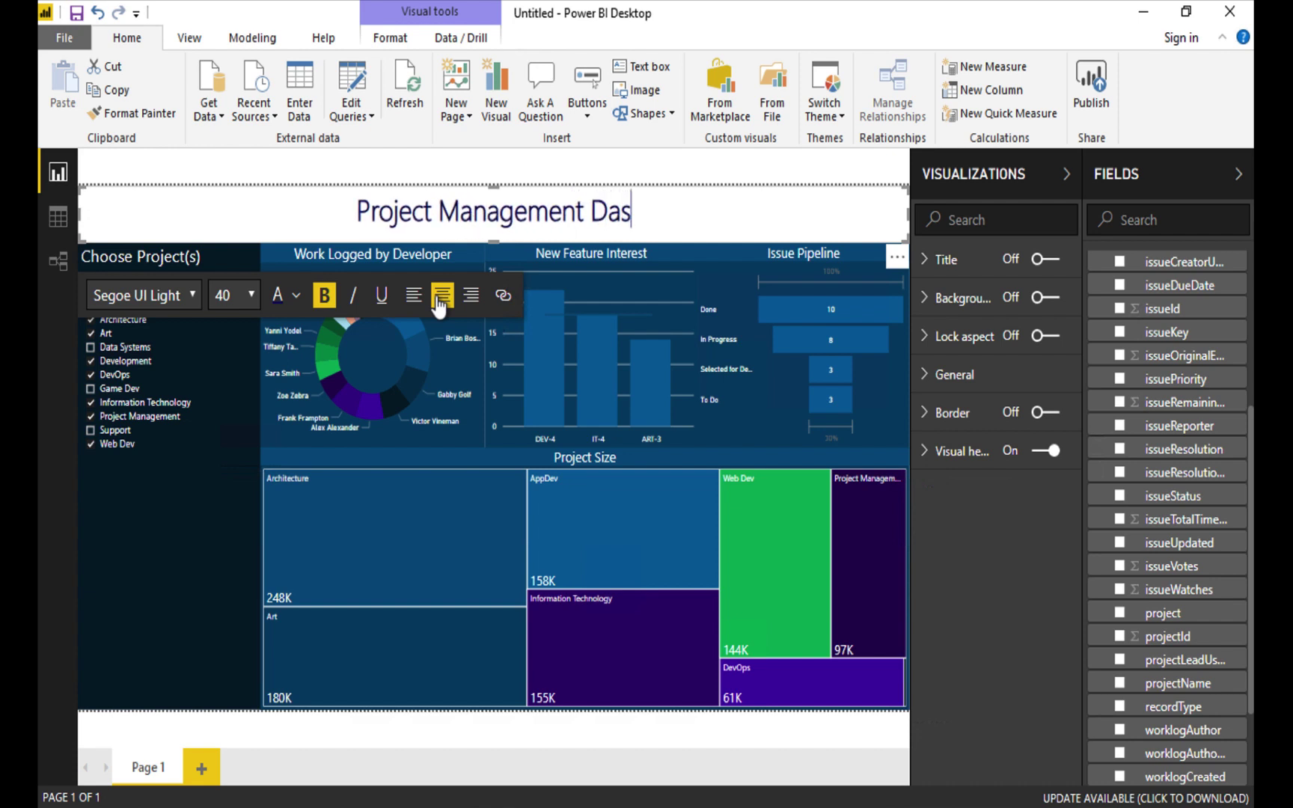
pyautogui.write('hboard')
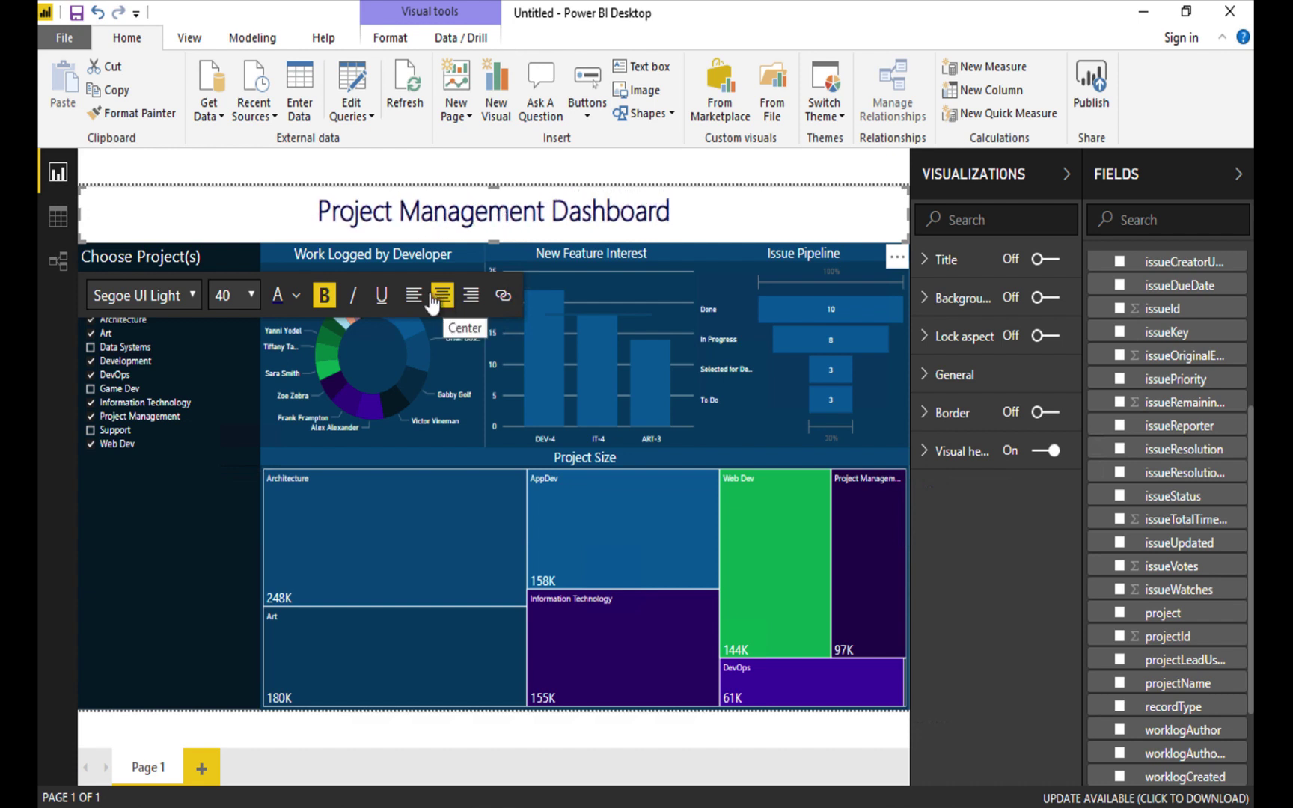
# Make the whole title text white.
pyautogui.click(297, 295)
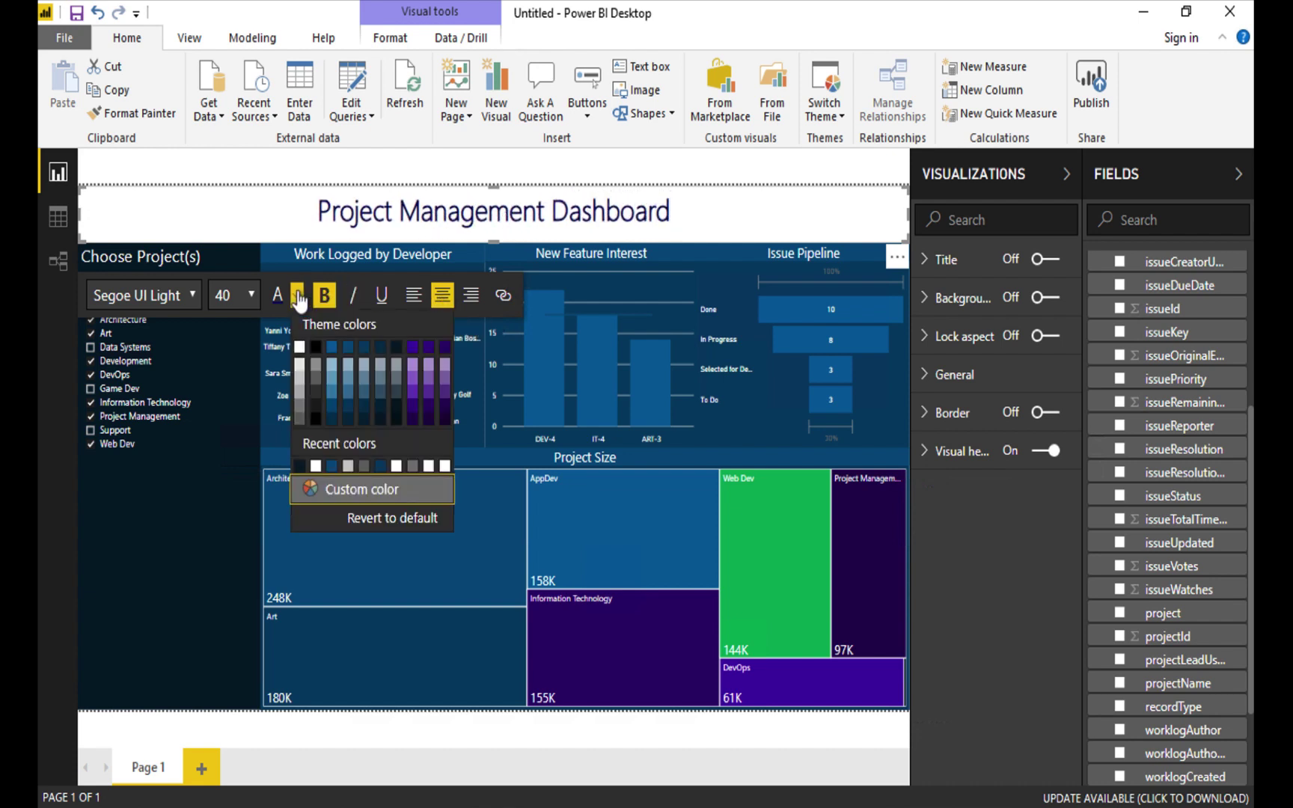
pyautogui.click(300, 346)
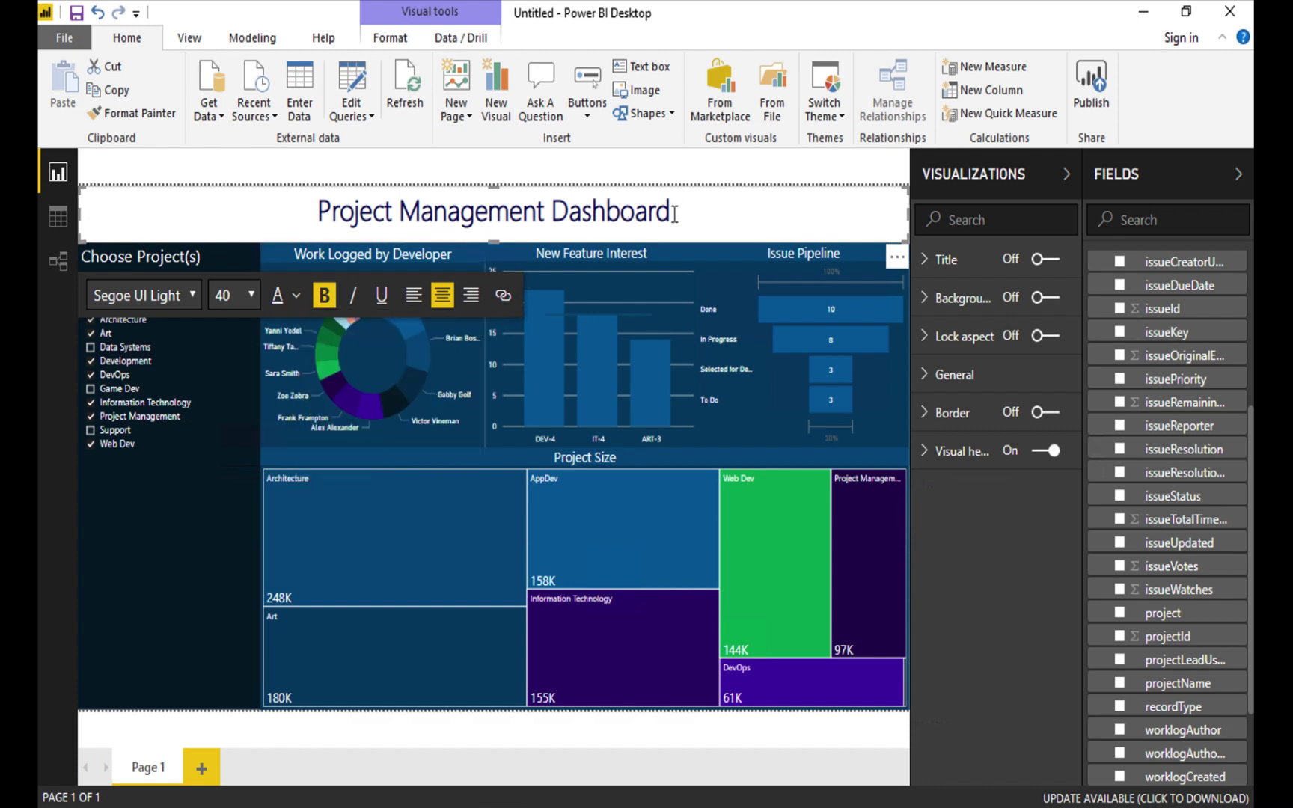
pyautogui.moveTo(641, 216); pyautogui.dragTo(297, 222)
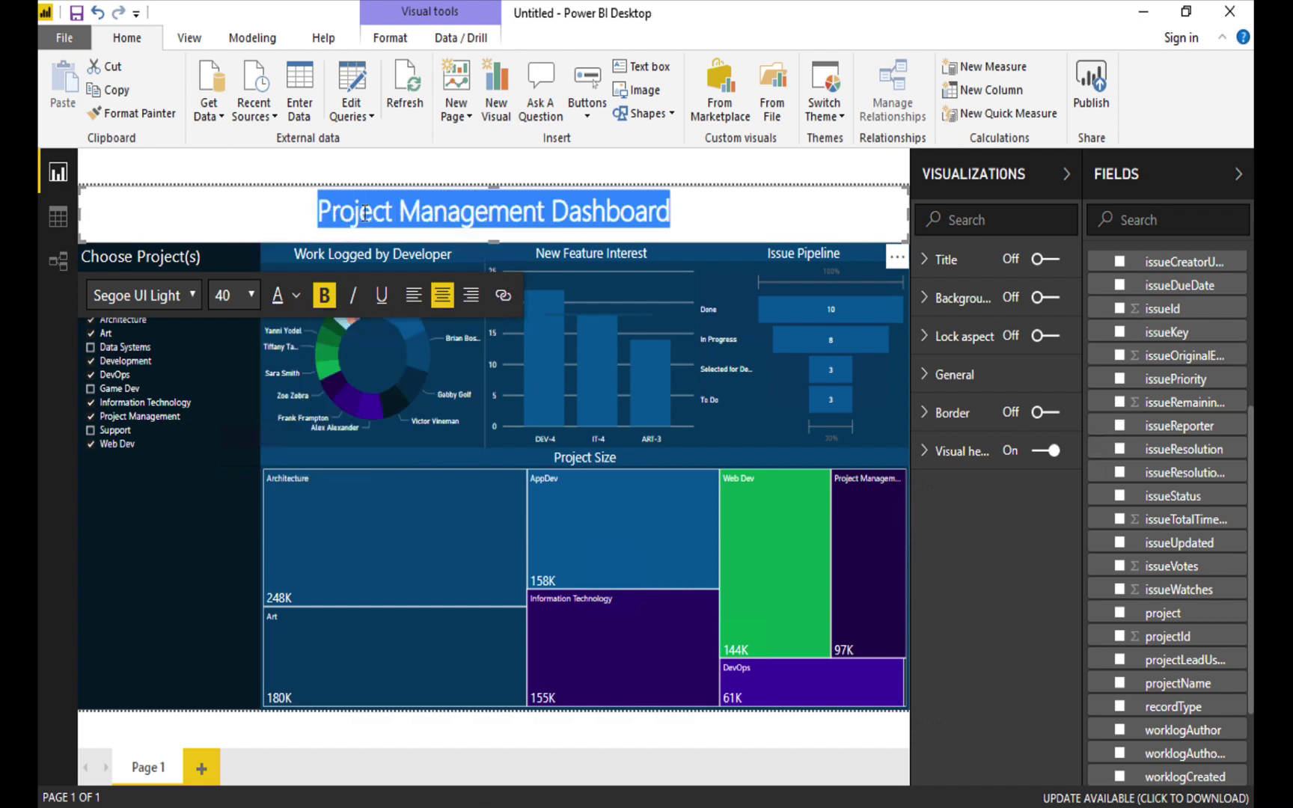
pyautogui.click(297, 295)
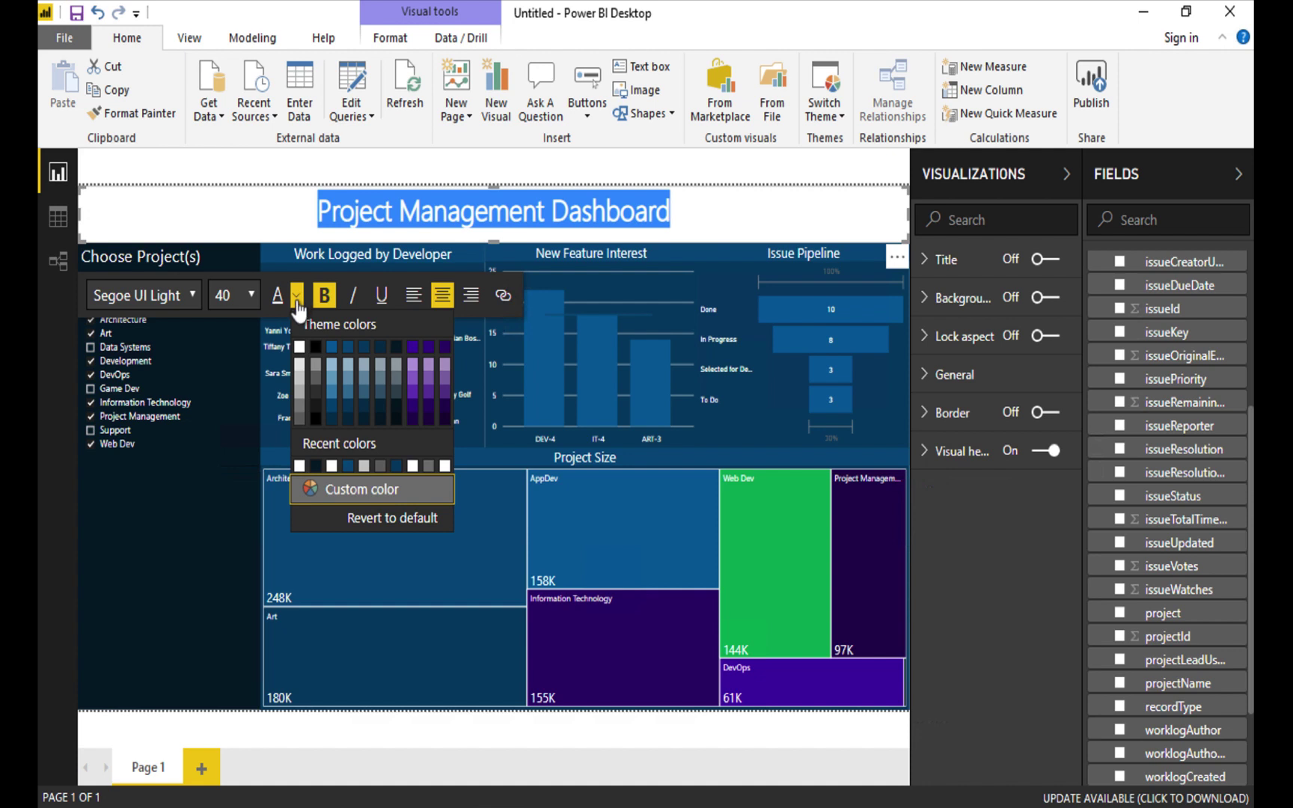
pyautogui.click(300, 346)
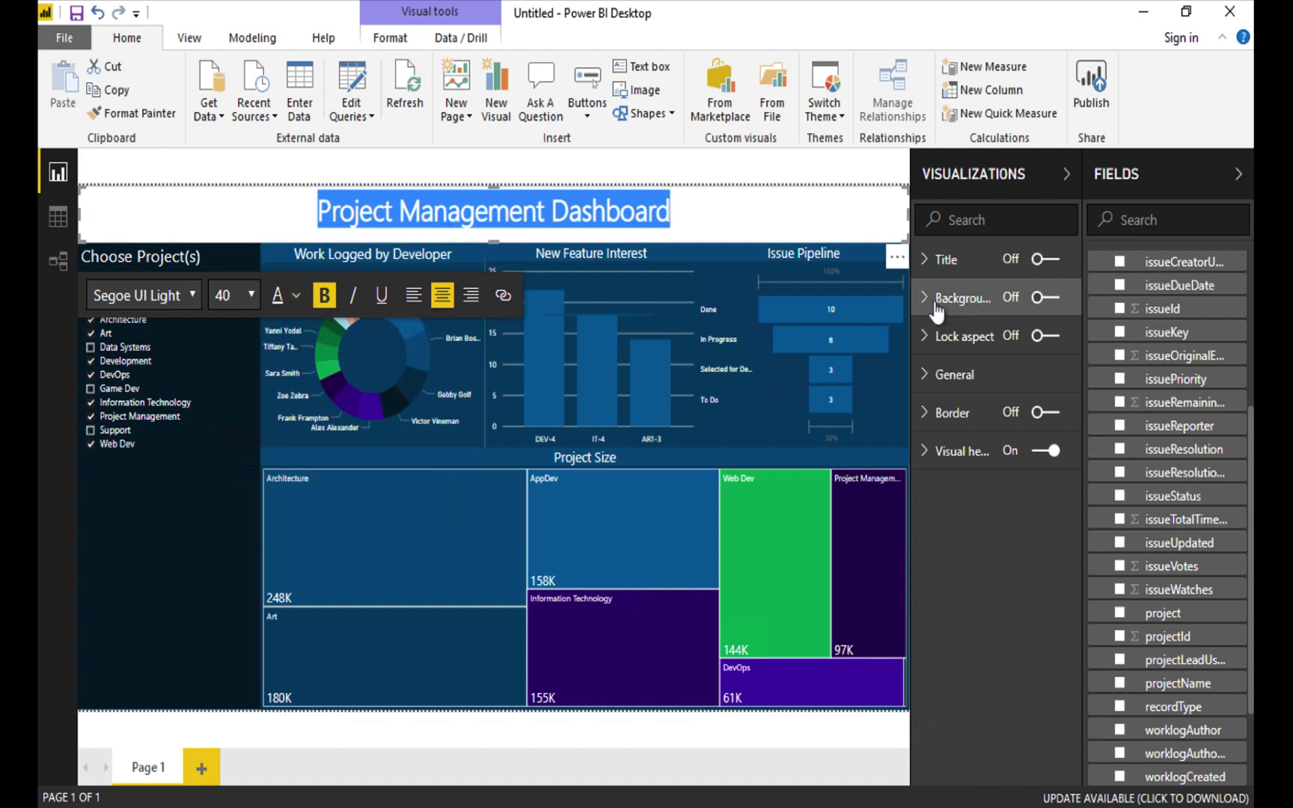
# Turn on a dark background for the title text box at 0% transparency, then deselect it.
pyautogui.click(1009, 300)
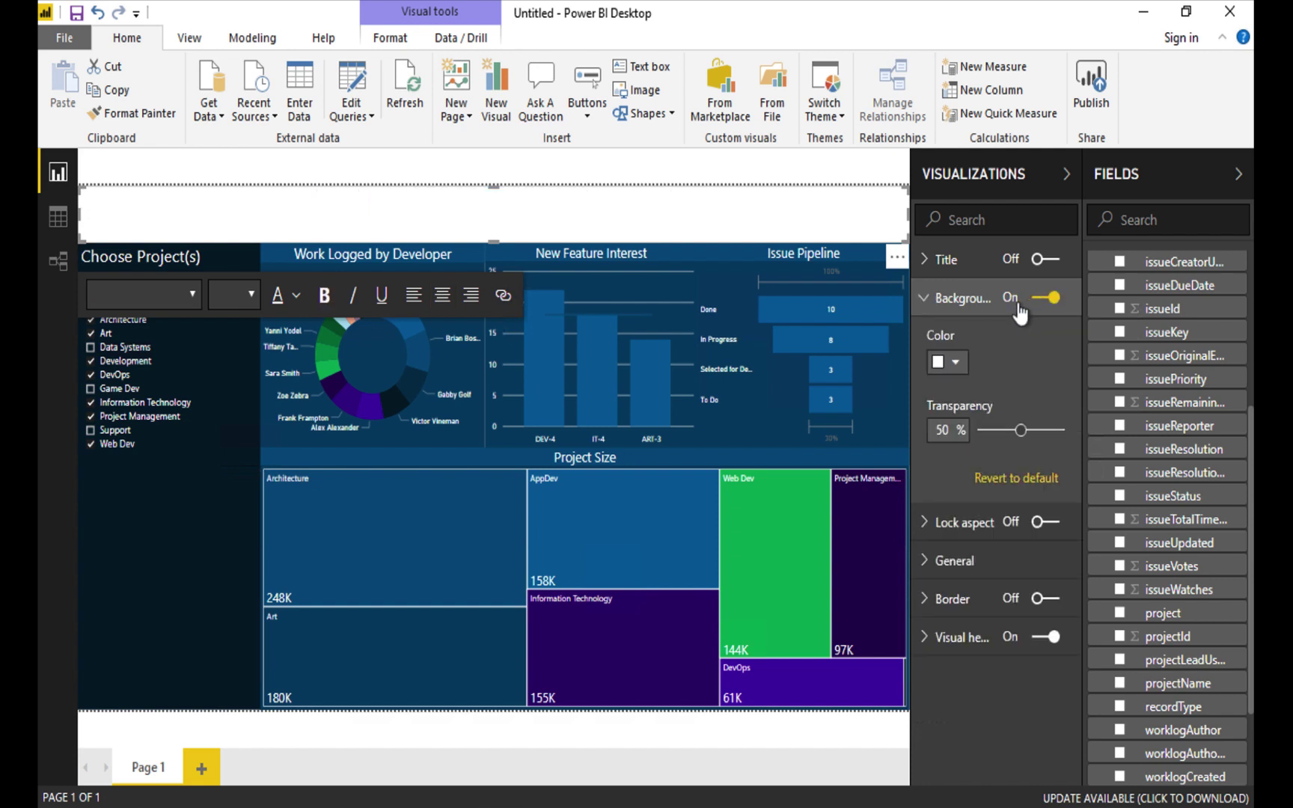
pyautogui.click(965, 360)
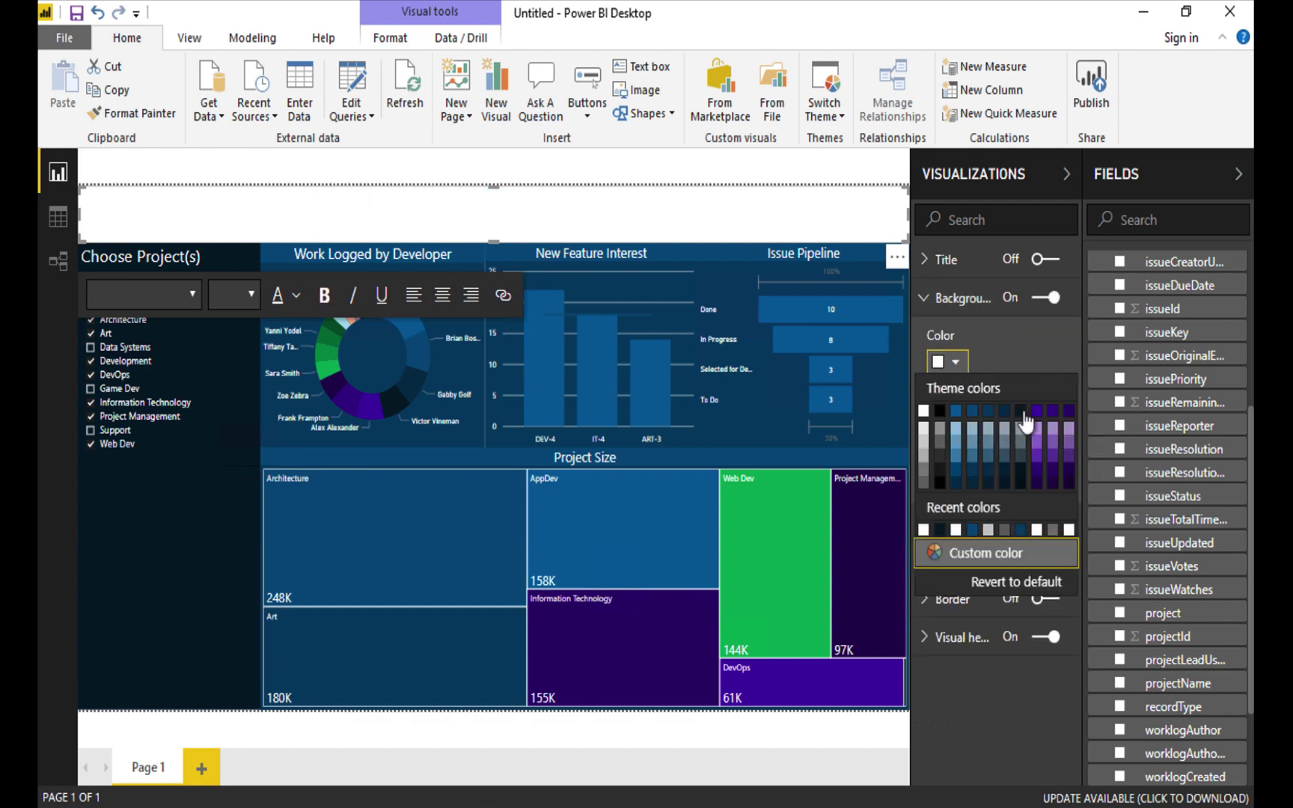
pyautogui.click(1018, 411)
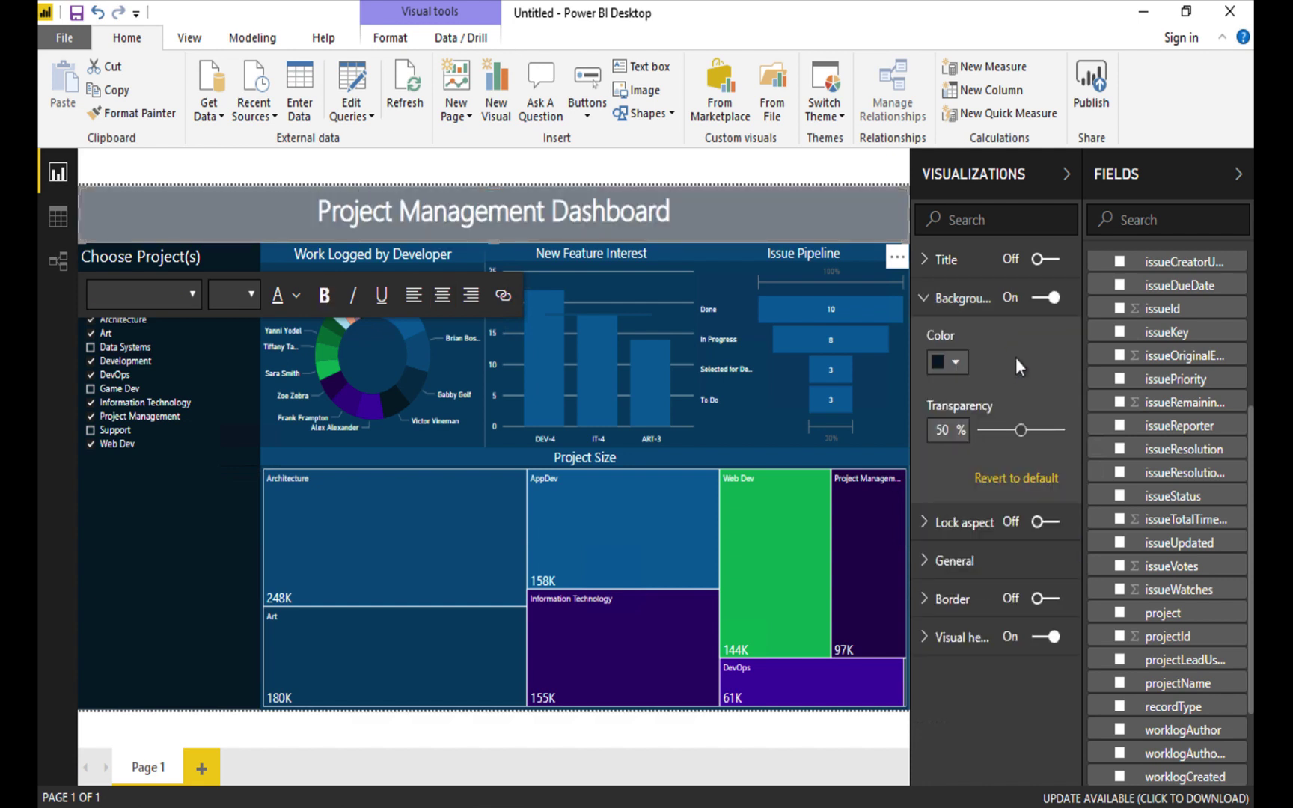
pyautogui.moveTo(1021, 432); pyautogui.dragTo(978, 433)
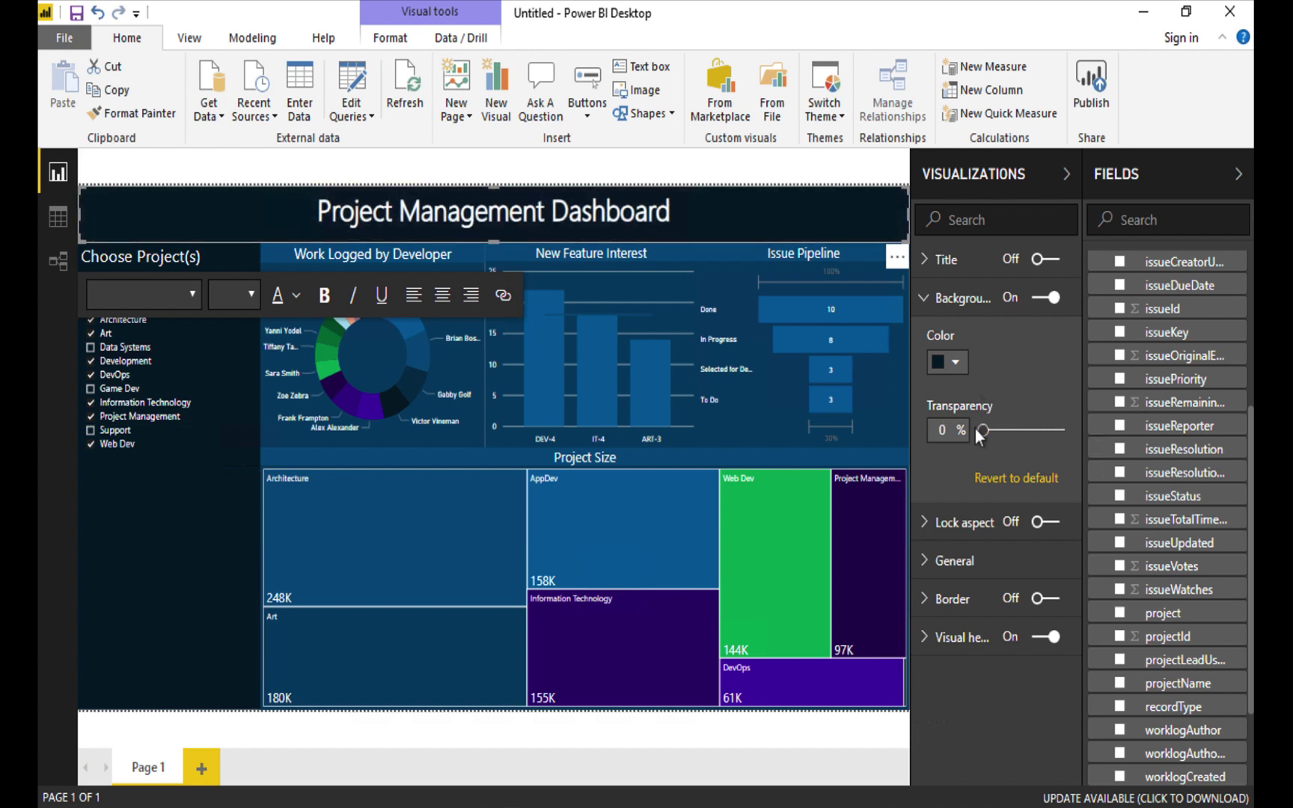
pyautogui.click(782, 739)
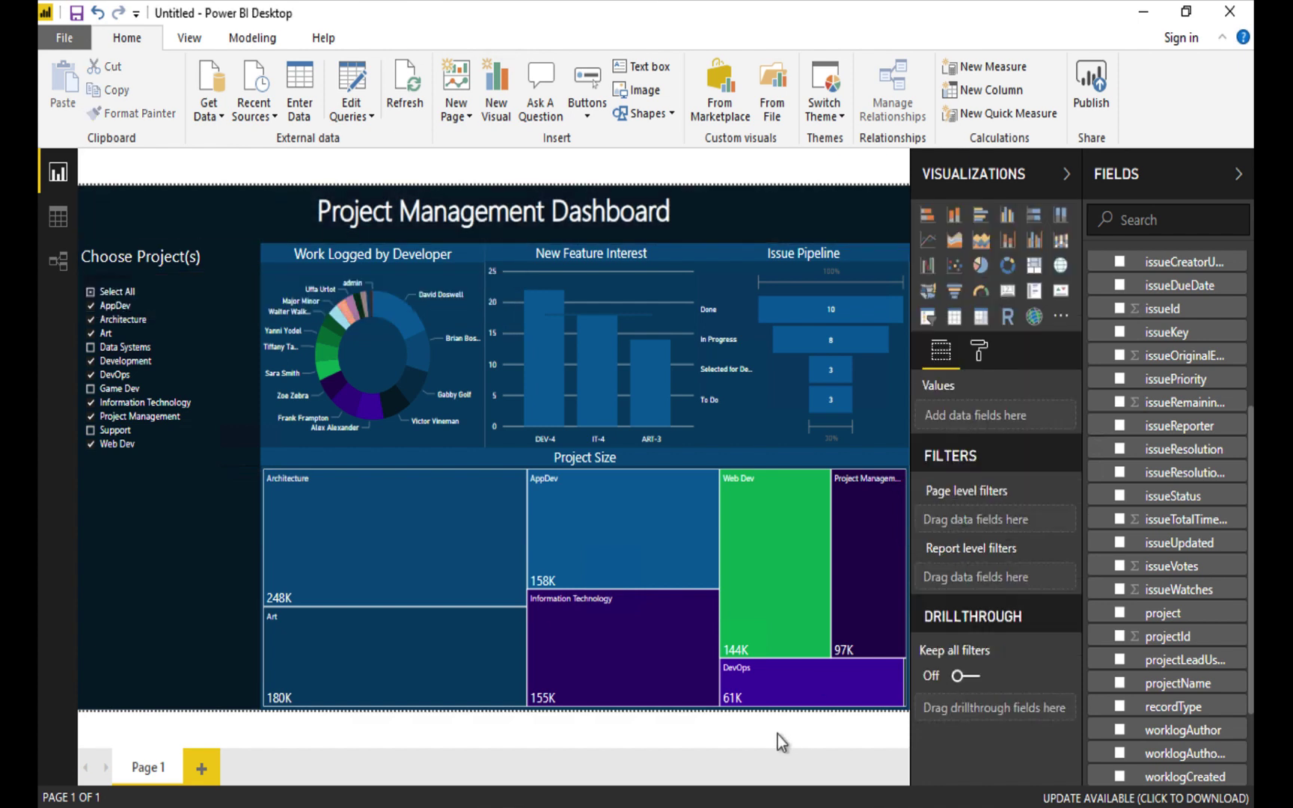
# In the Choose Project(s) slicer, untick Project Management and tick Game Dev and Data Systems.
pyautogui.click(91, 416)
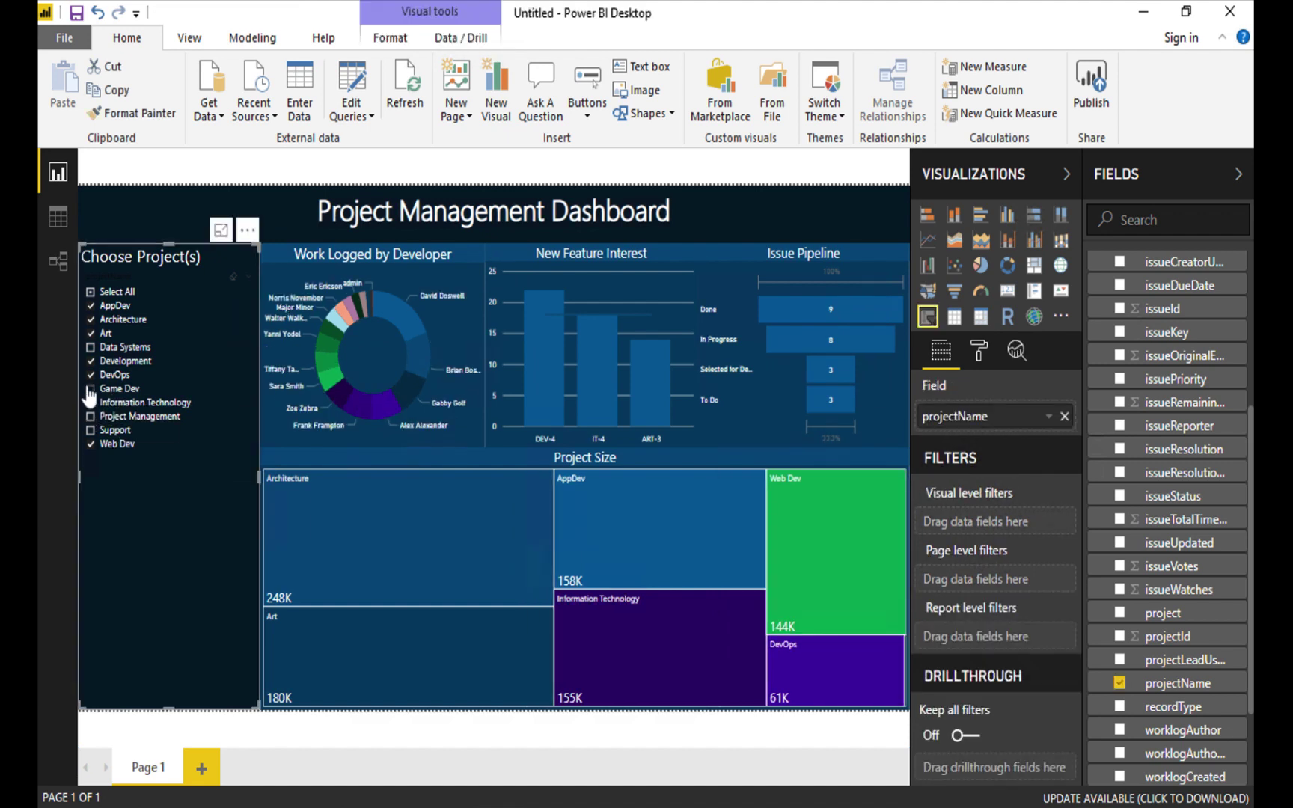
pyautogui.click(91, 390)
pyautogui.click(90, 348)
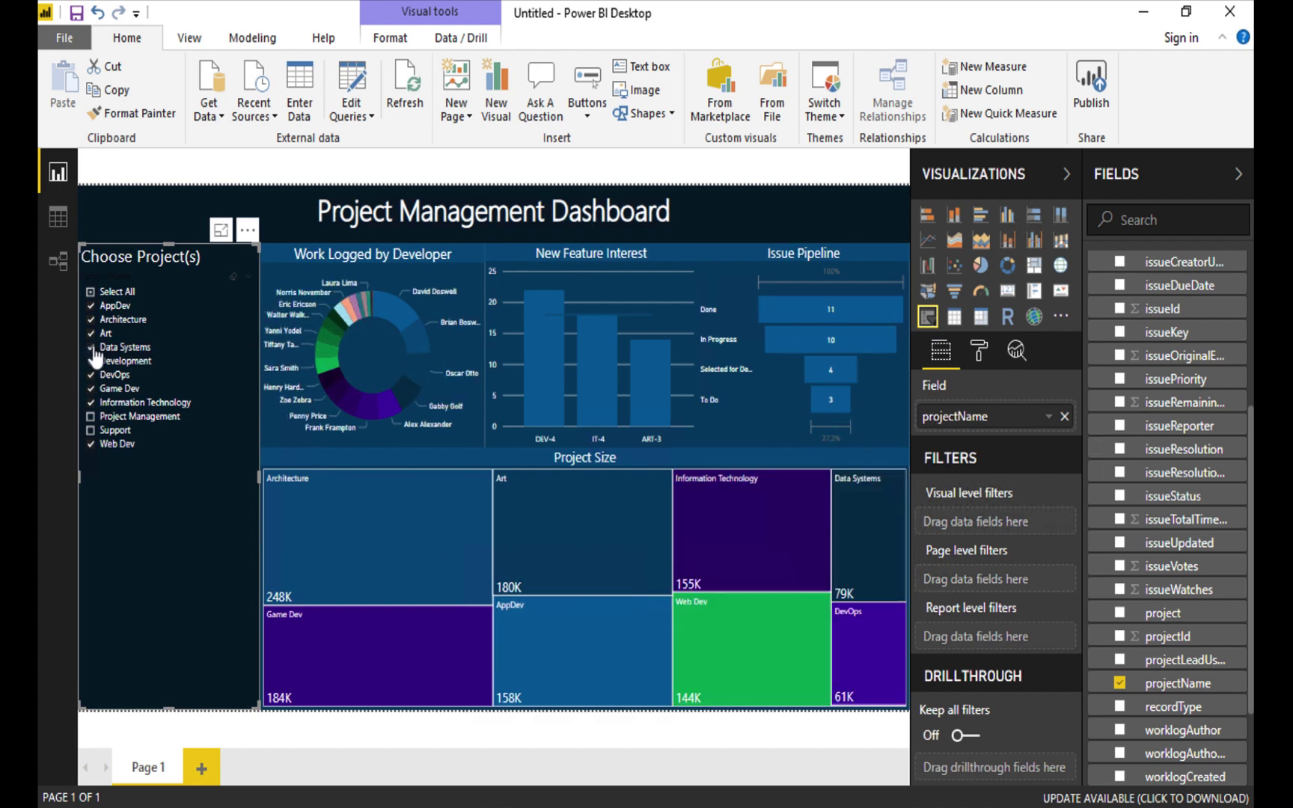